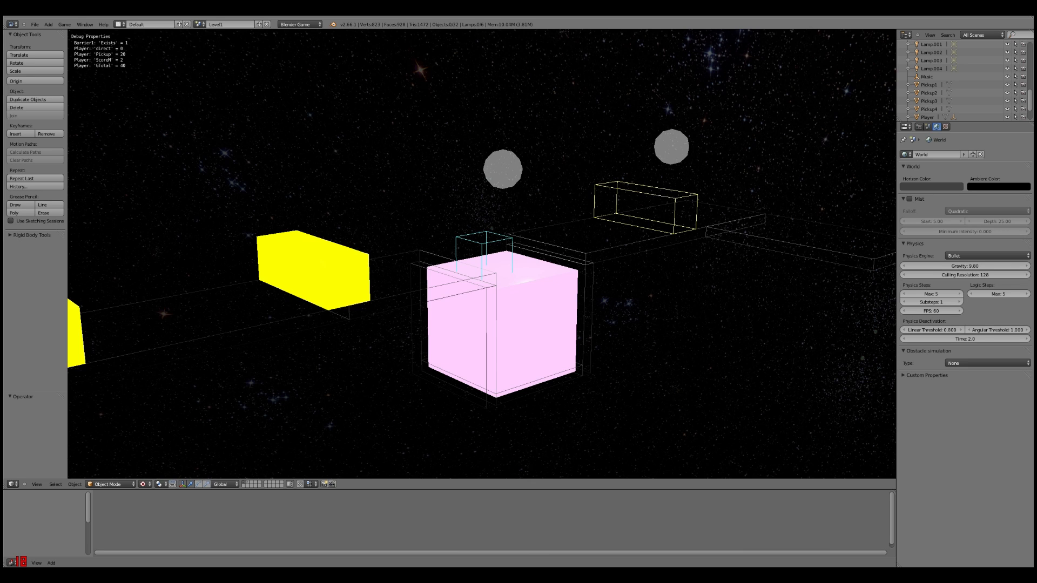
Play-test the Level1 game, moving the player sideways and jumping near the yellow barriers, and end the run.
key("Escape")
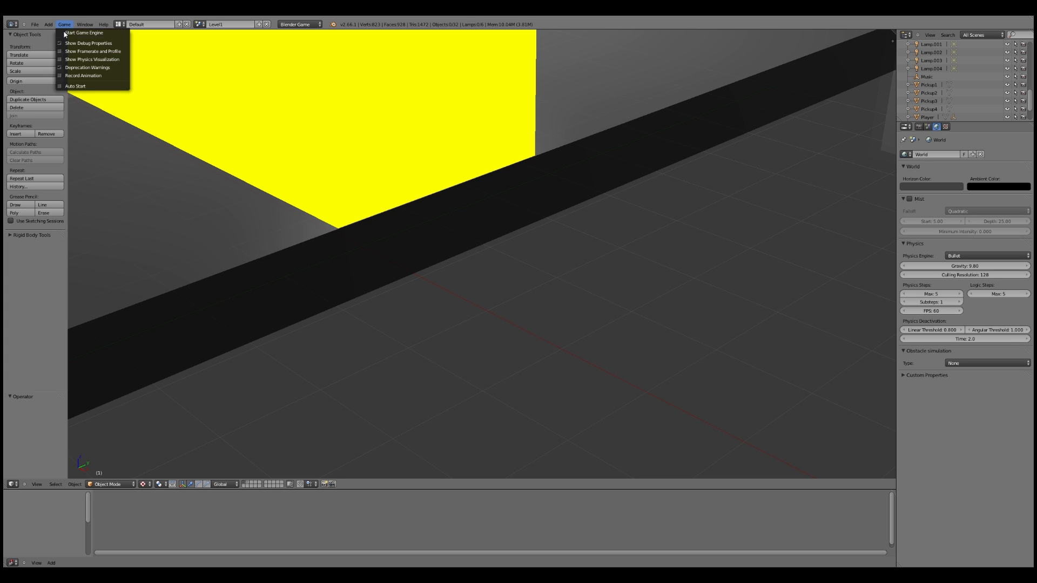
left_click(65, 34)
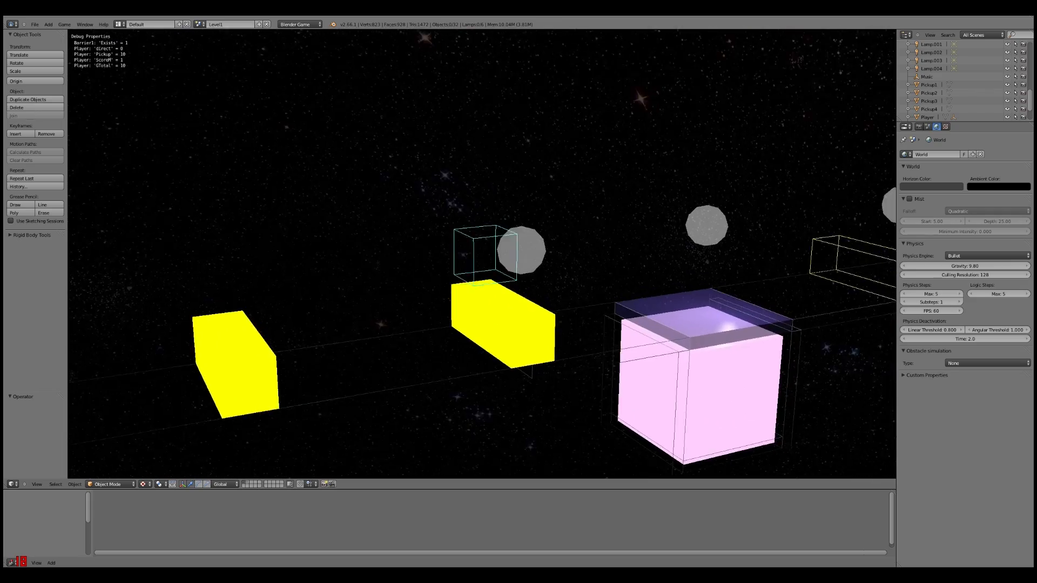
key("Right")
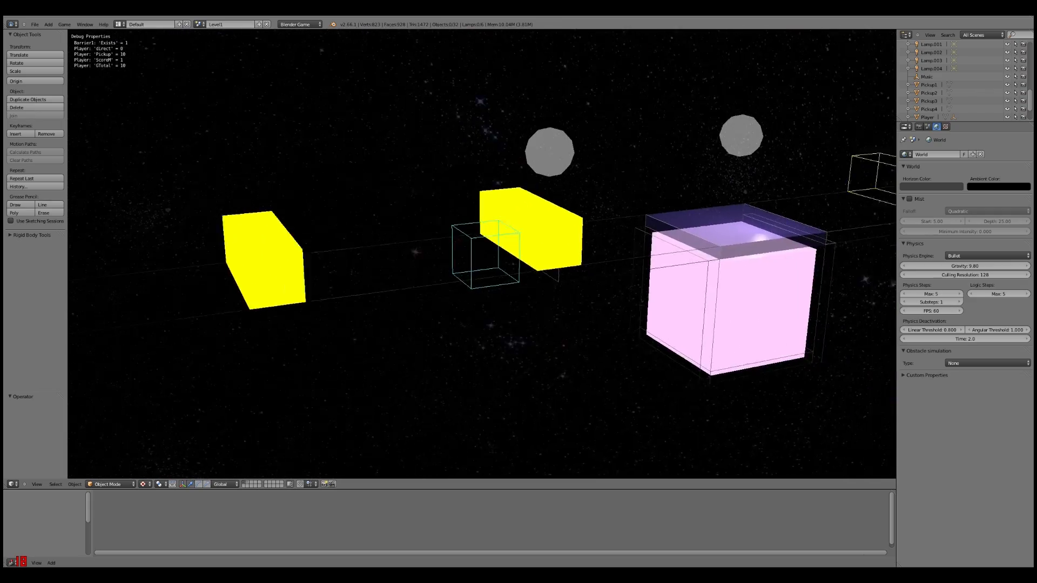
key("space")
key("space")
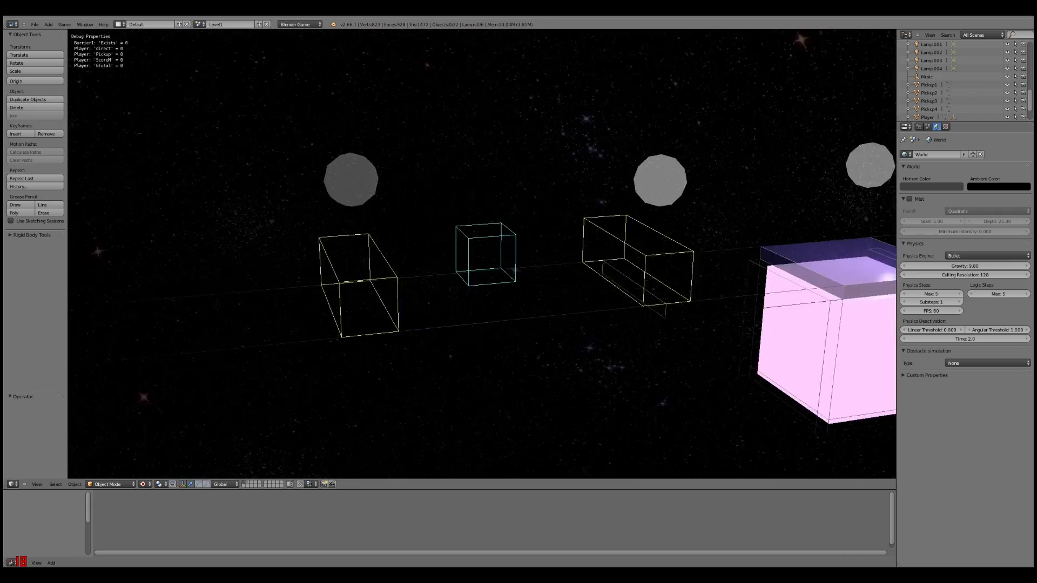
key("Escape")
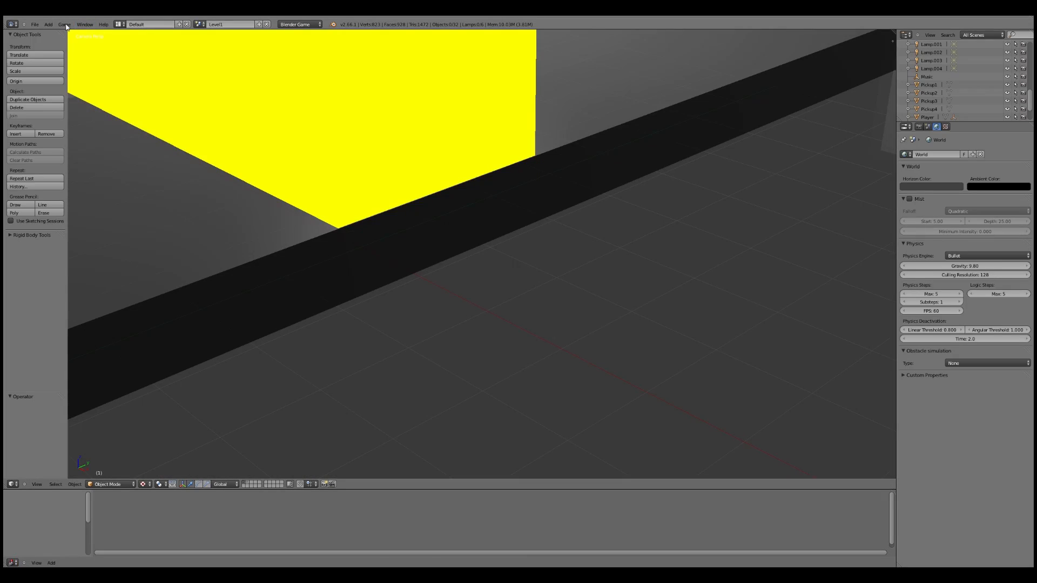
Run the game repeatedly to examine the player's movement, the pickups and barriers, and the debug properties.
left_click(81, 33)
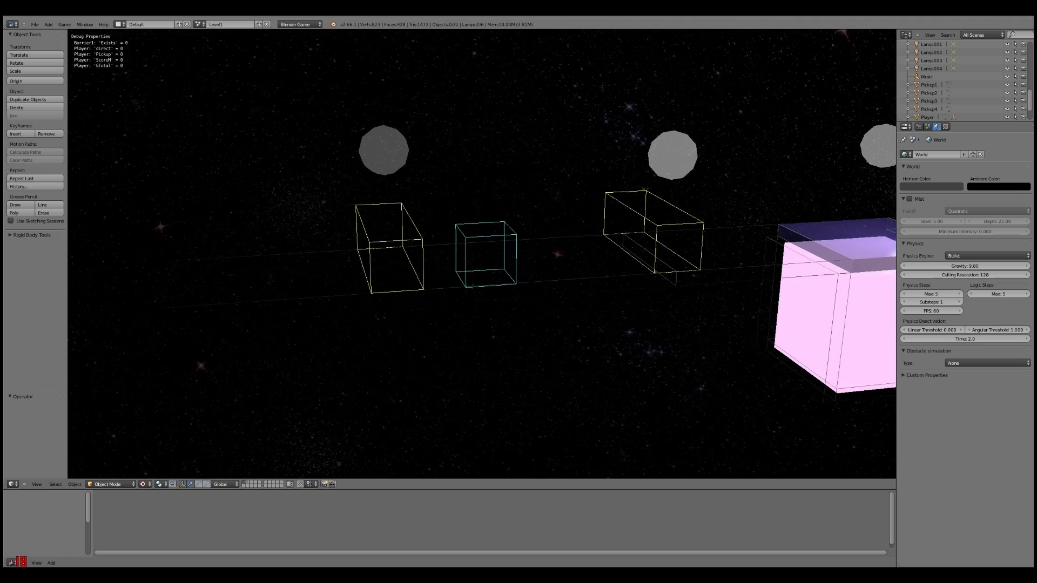
key("Escape")
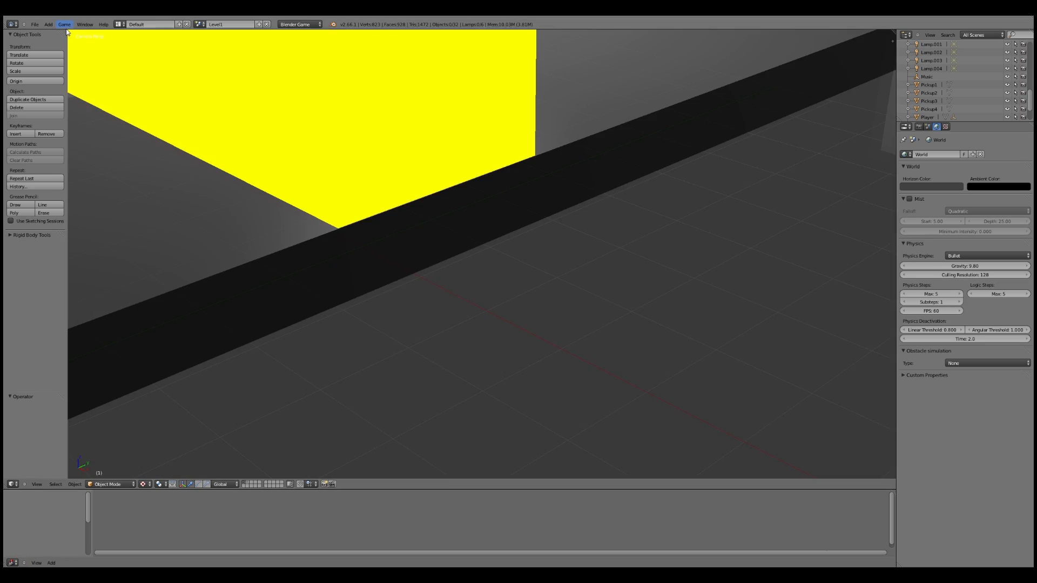
key("p")
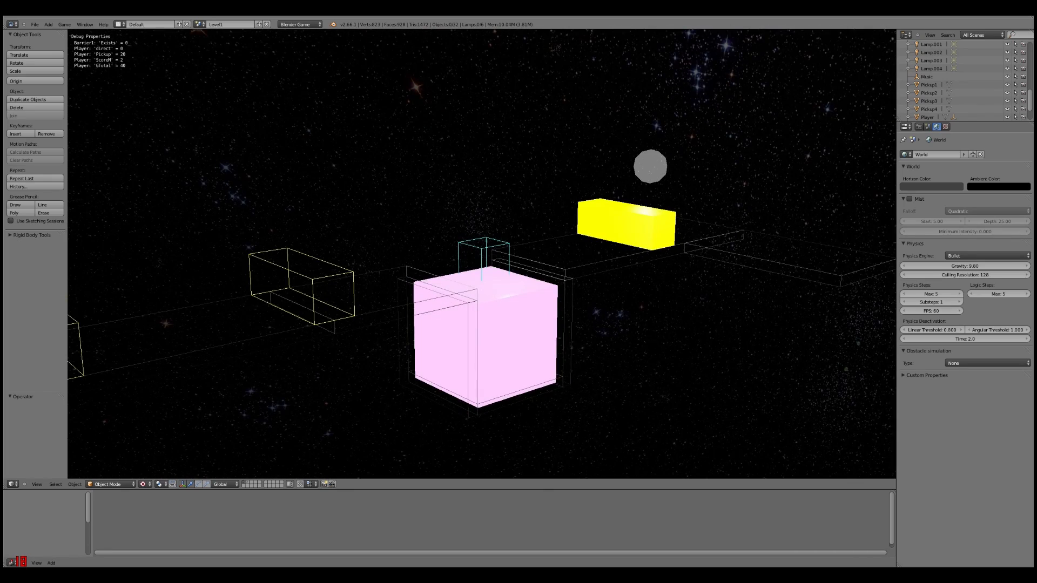
key("Escape")
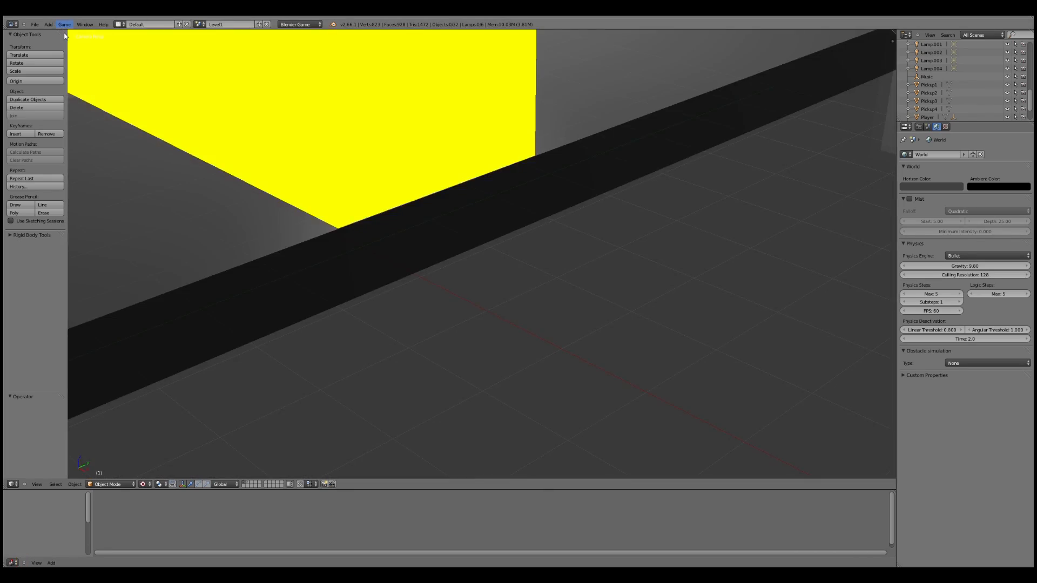
left_click(65, 34)
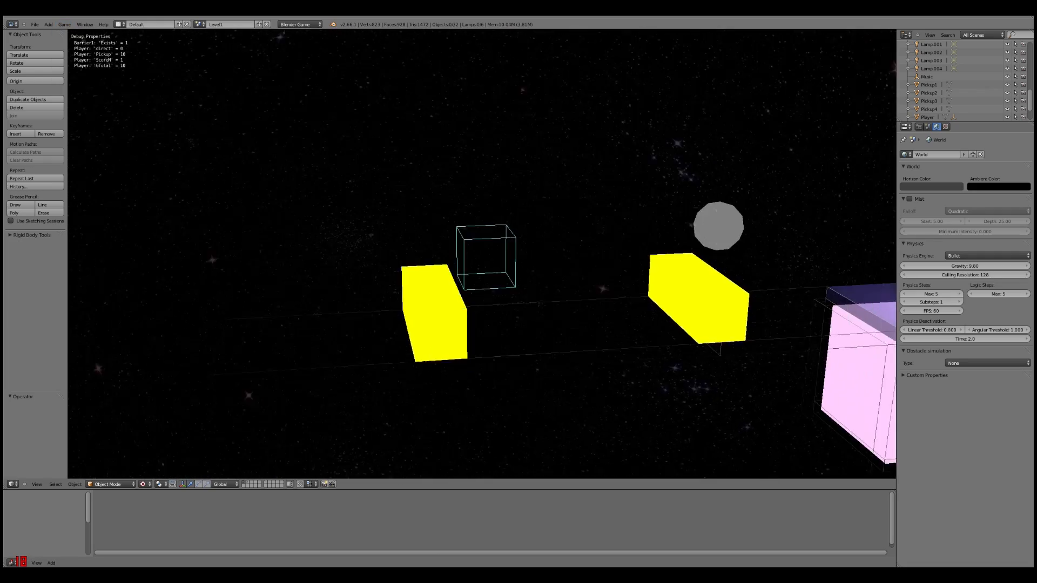
key("Escape")
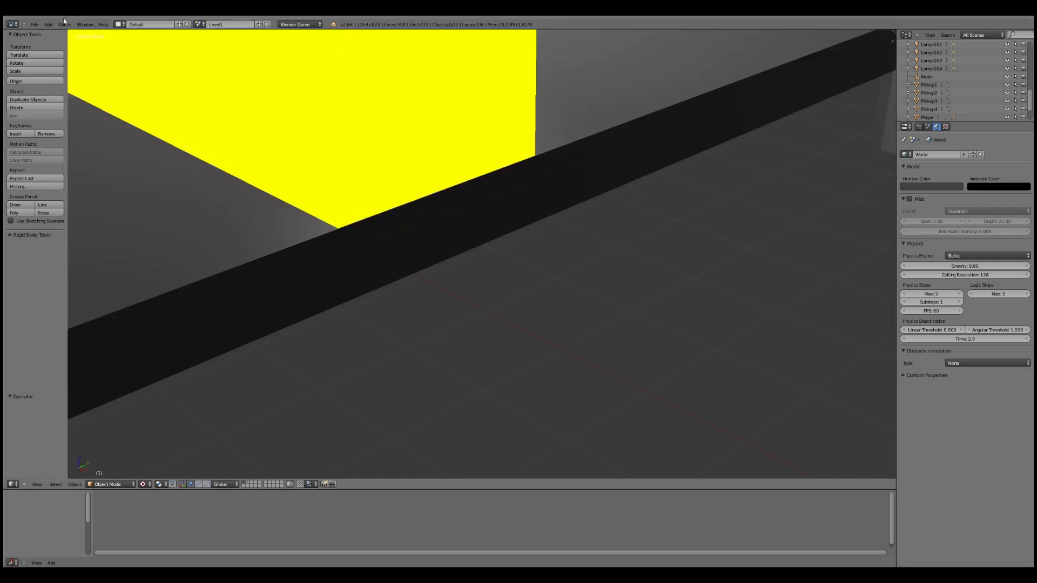
left_click(64, 33)
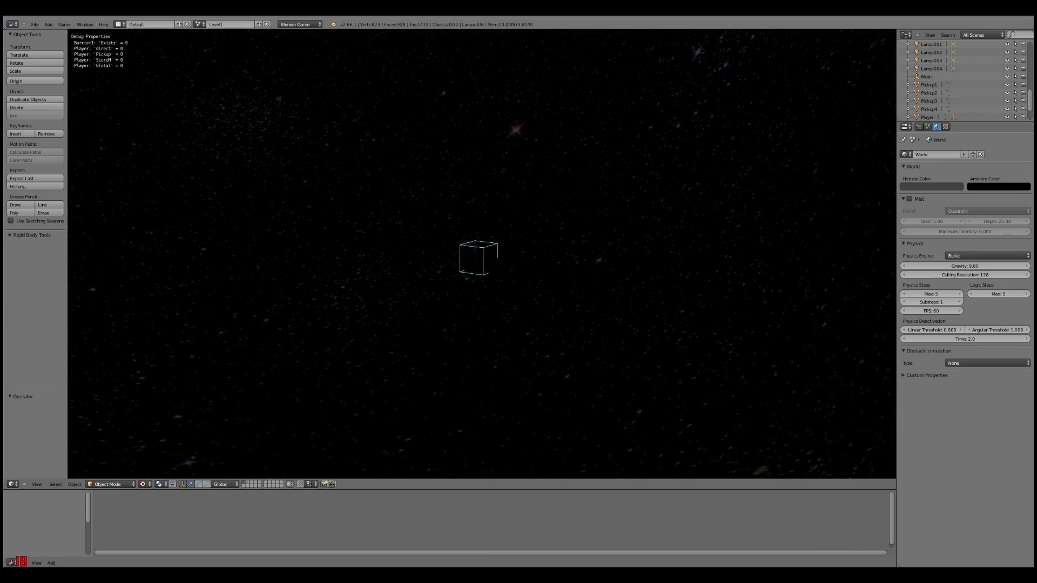
key("Escape")
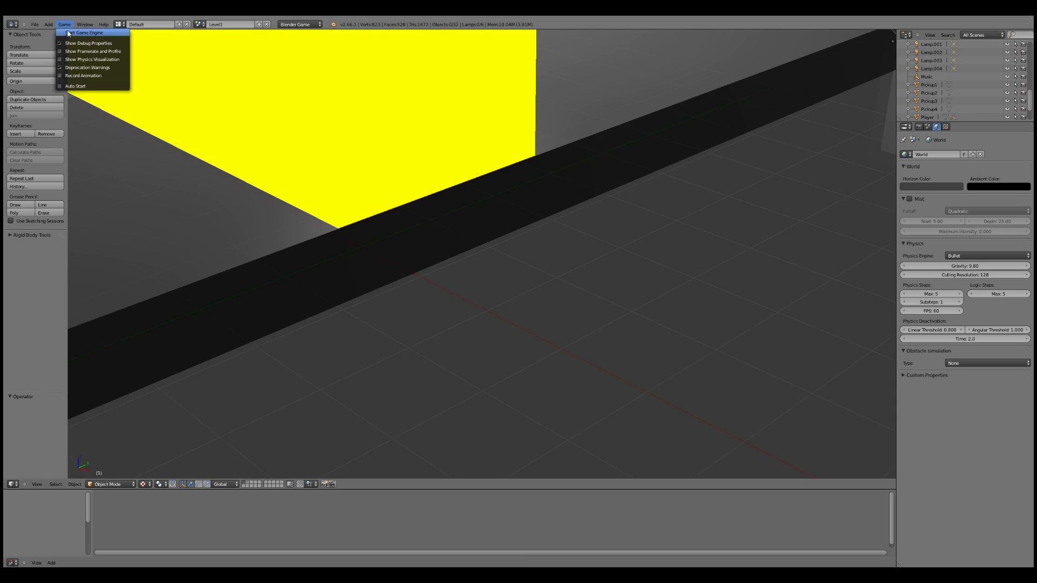
left_click(68, 34)
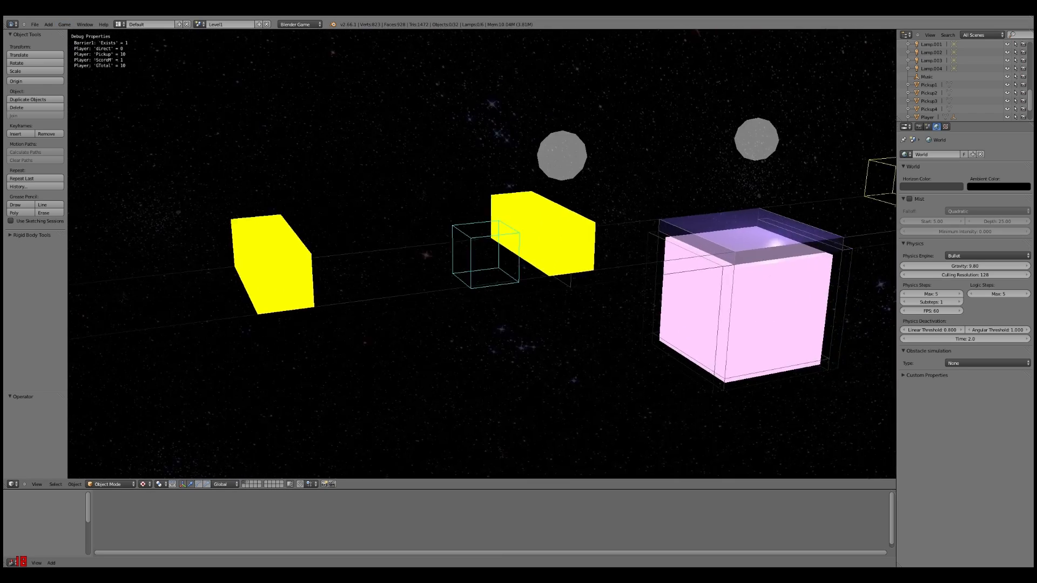
key("Escape")
left_click(65, 26)
left_click(68, 34)
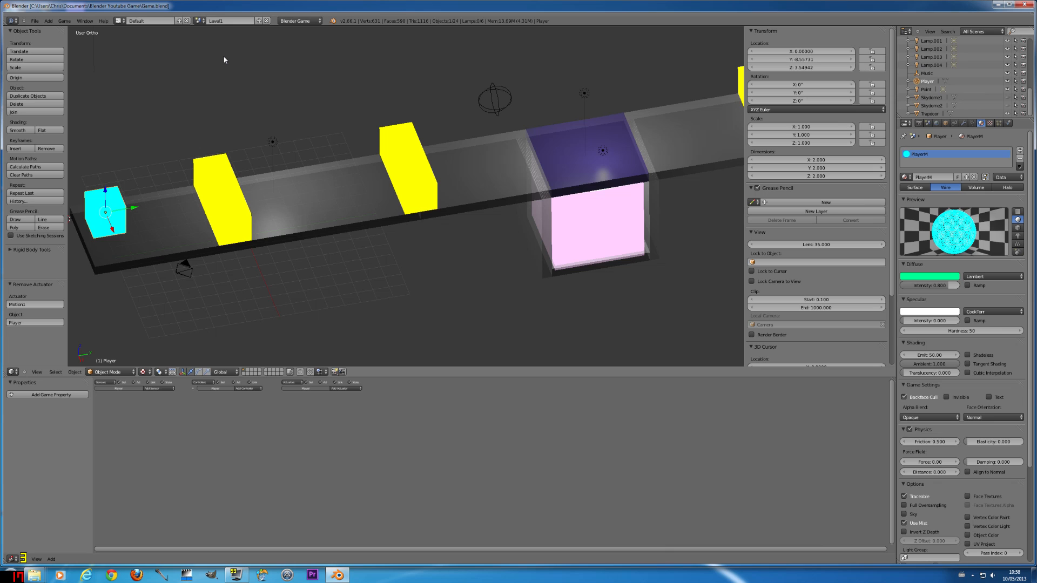
Select the cyan Player cube and add four game properties to it.
right_click(156, 211)
right_click(110, 213)
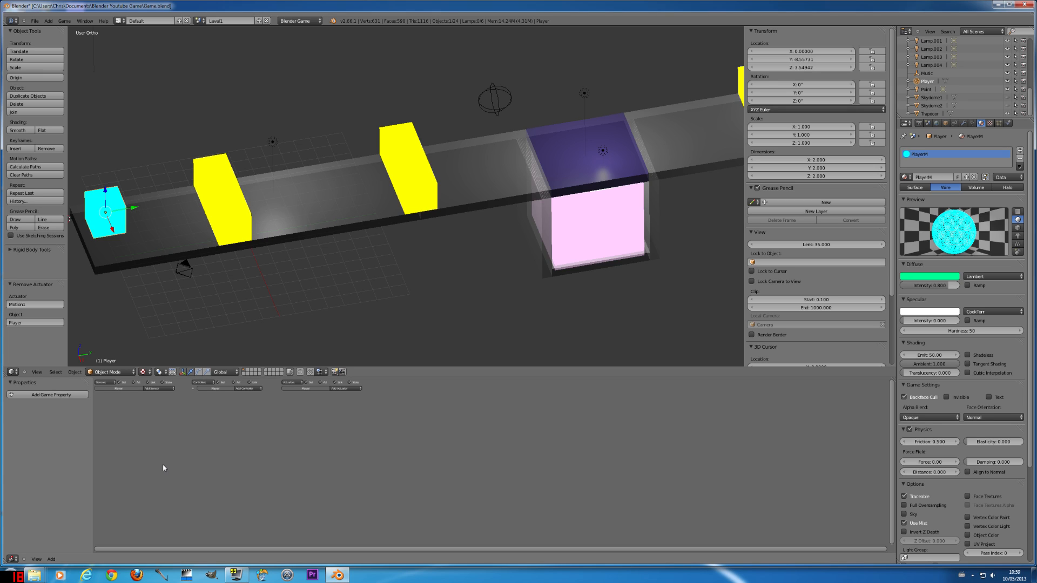
left_click(56, 394)
left_click(55, 394)
left_click(55, 394)
left_click(55, 394)
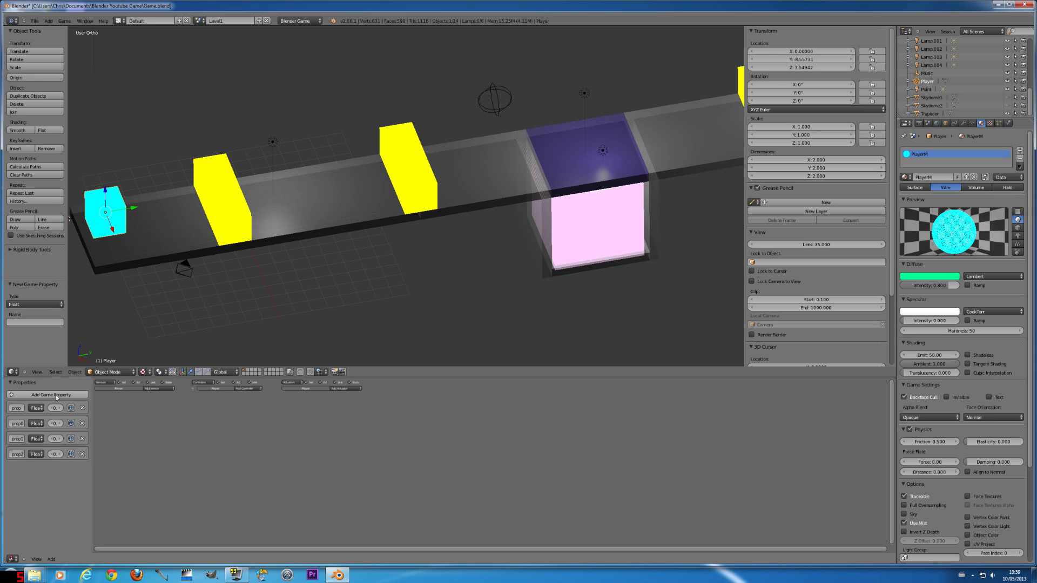
Set the type of all four Player game properties to Integer.
left_click(39, 408)
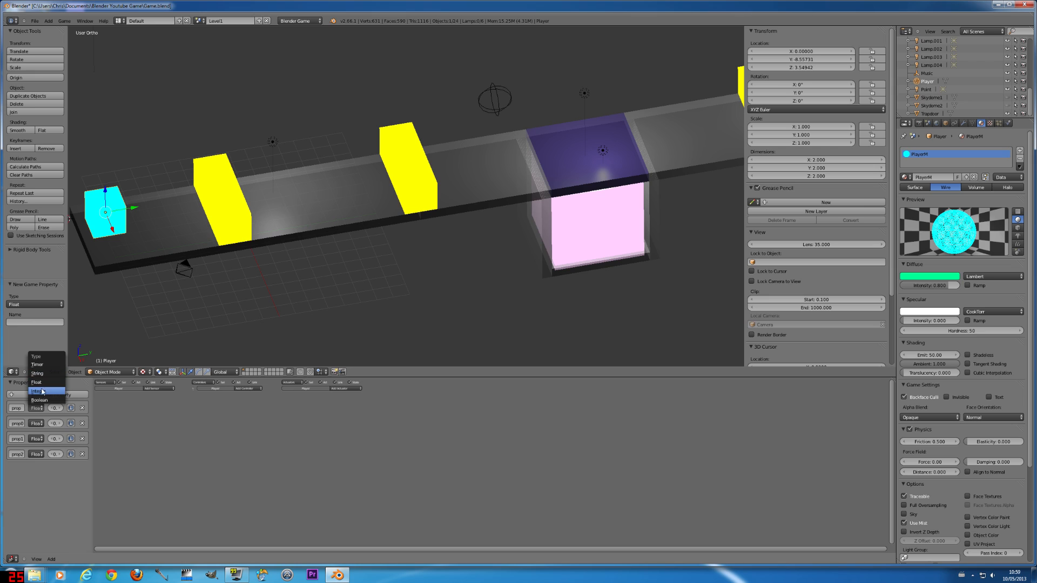
left_click(42, 391)
left_click(37, 423)
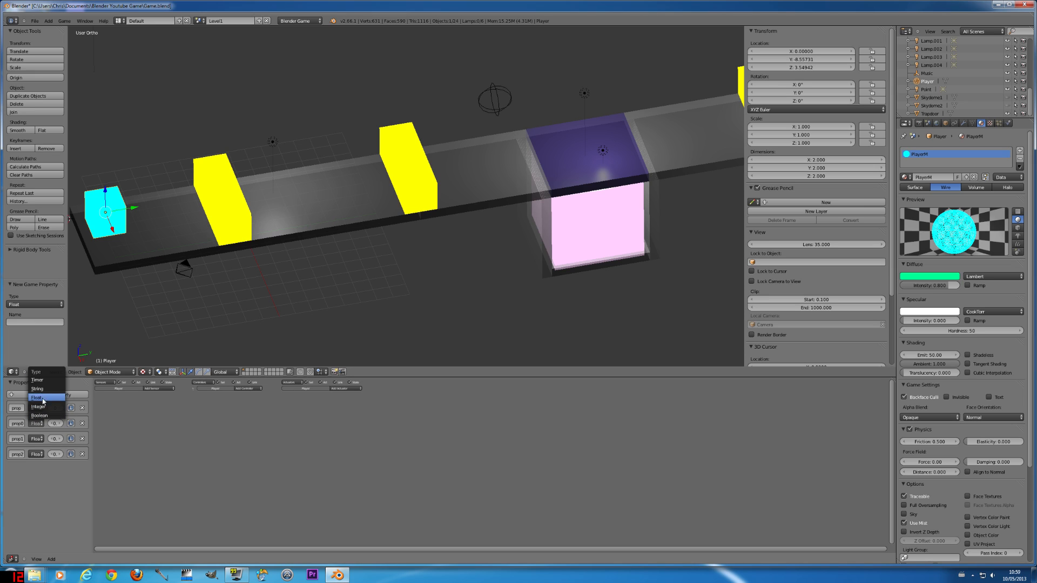
left_click(41, 406)
left_click(37, 423)
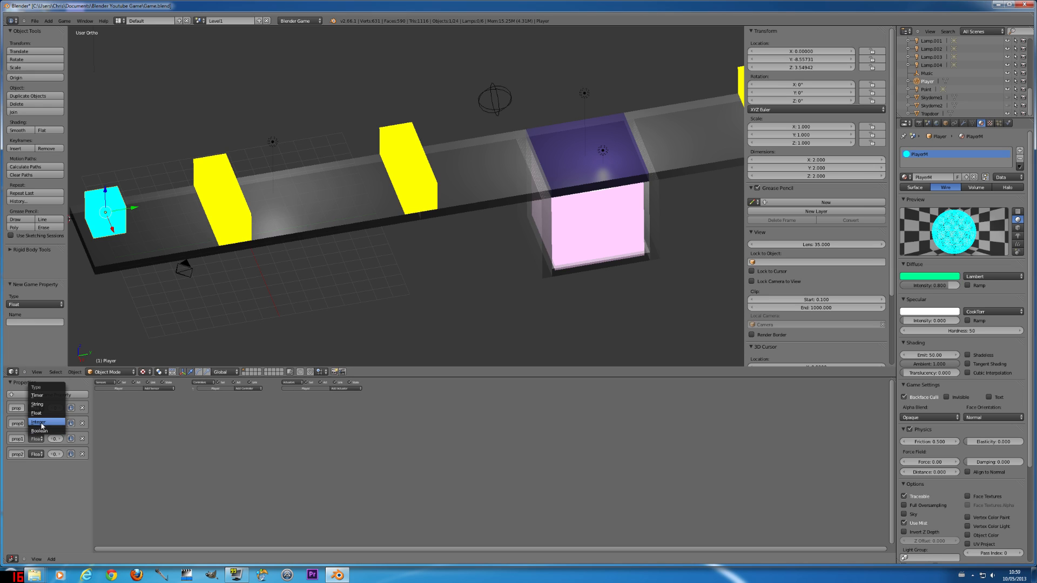
left_click(42, 423)
left_click(39, 438)
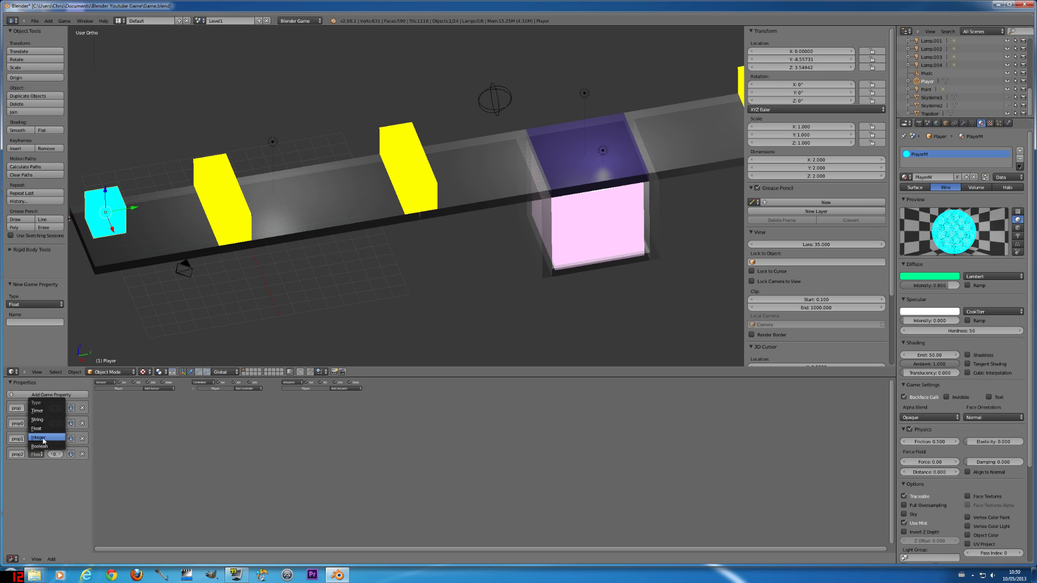
left_click(44, 438)
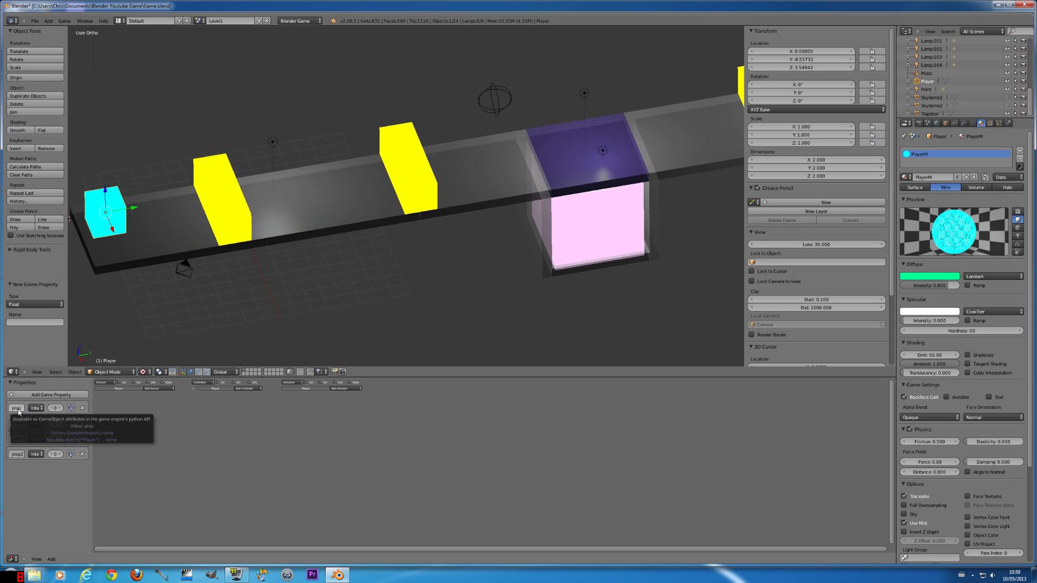
Rename the first Player property direct and the second one Pickup.
key("BackSpace")
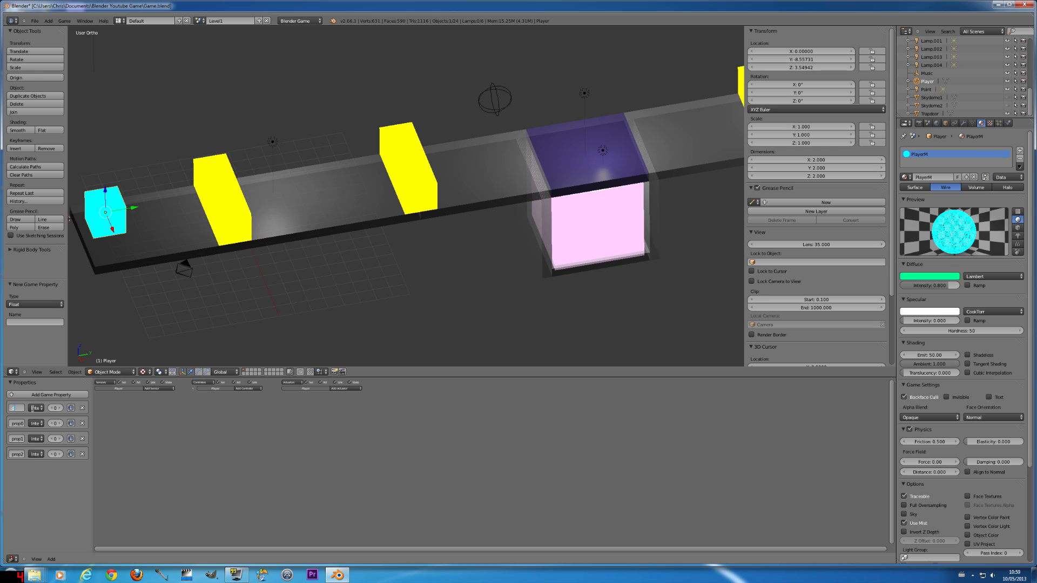
key("Return")
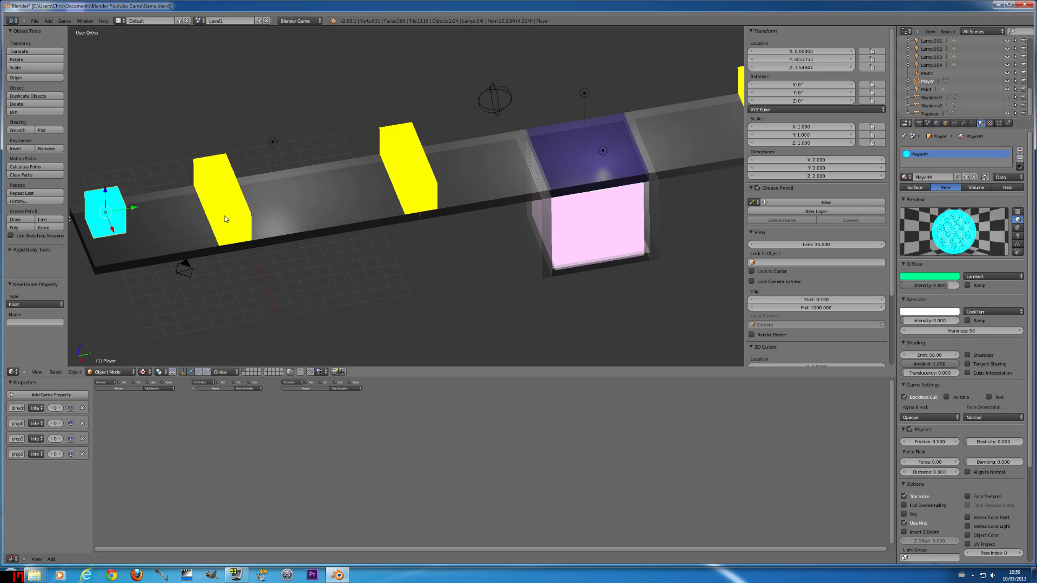
left_click(13, 423)
type("cl")
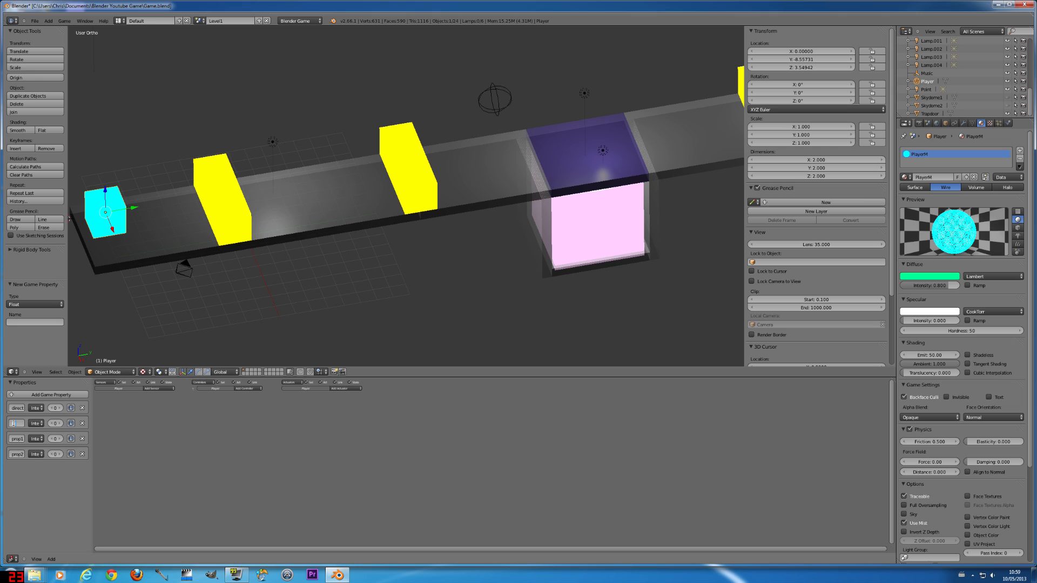
type("ick")
type("up")
key("Return")
Rename the third Player property ScoreM and the fourth one ScoreT.
left_click(18, 439)
type("Sc")
left_click(16, 454)
left_click(17, 454)
type("Score")
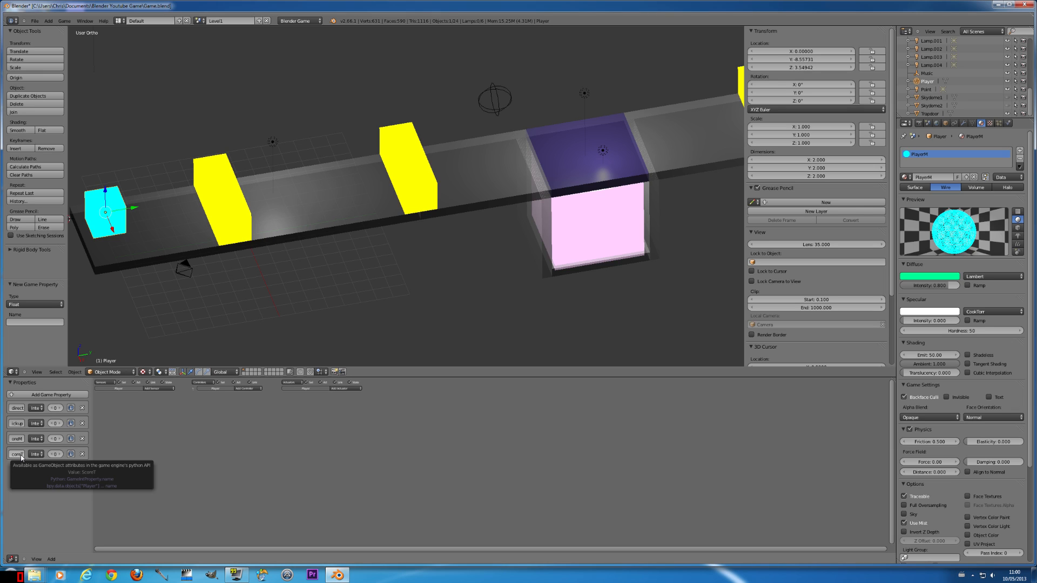
Add a Keyboard sensor to the Player and assign the W key to it.
left_click(165, 389)
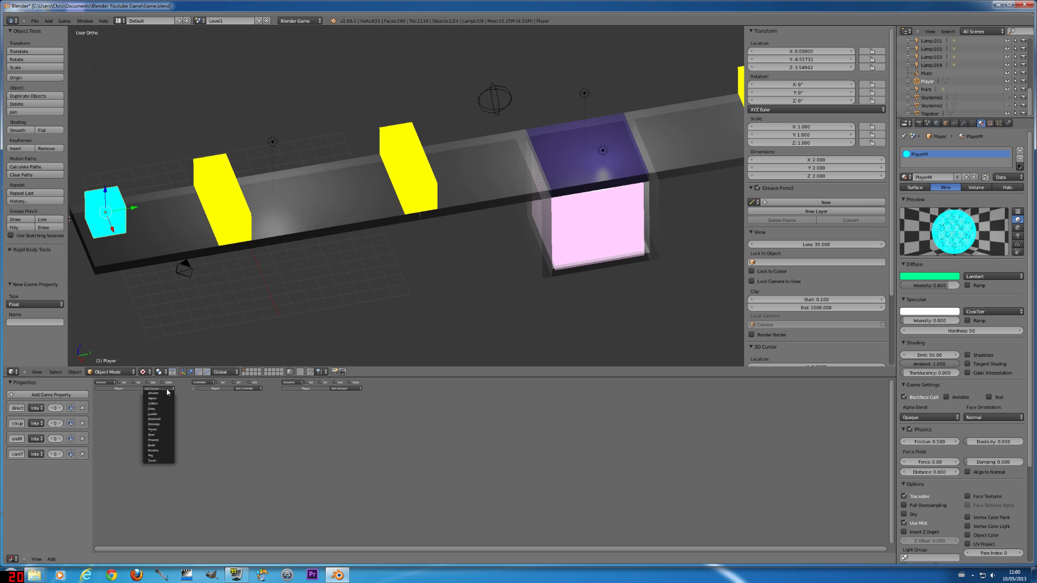
left_click(162, 419)
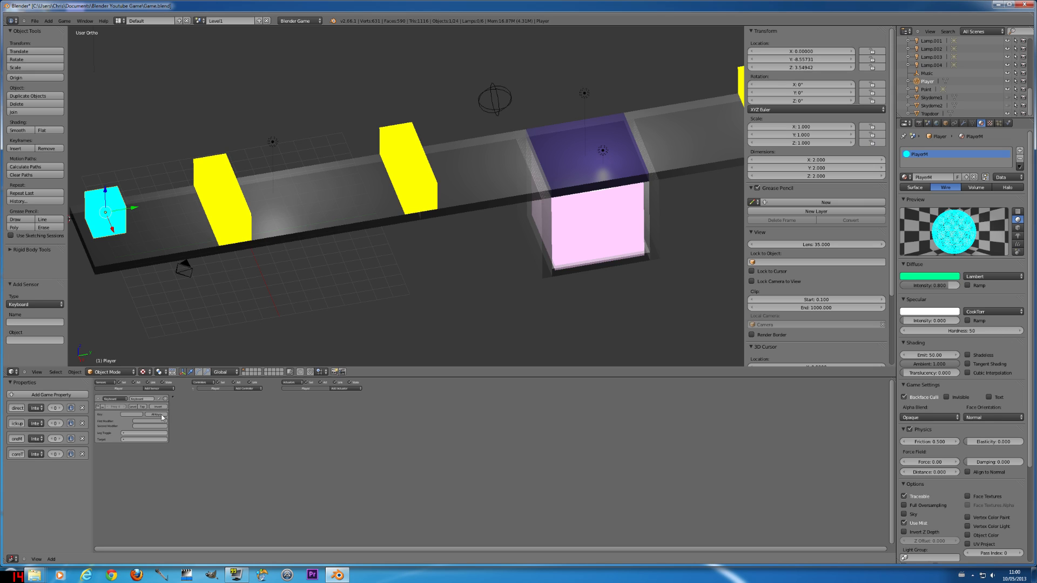
left_click(134, 415)
key("Escape")
middle_click_drag(208, 241, 280, 251)
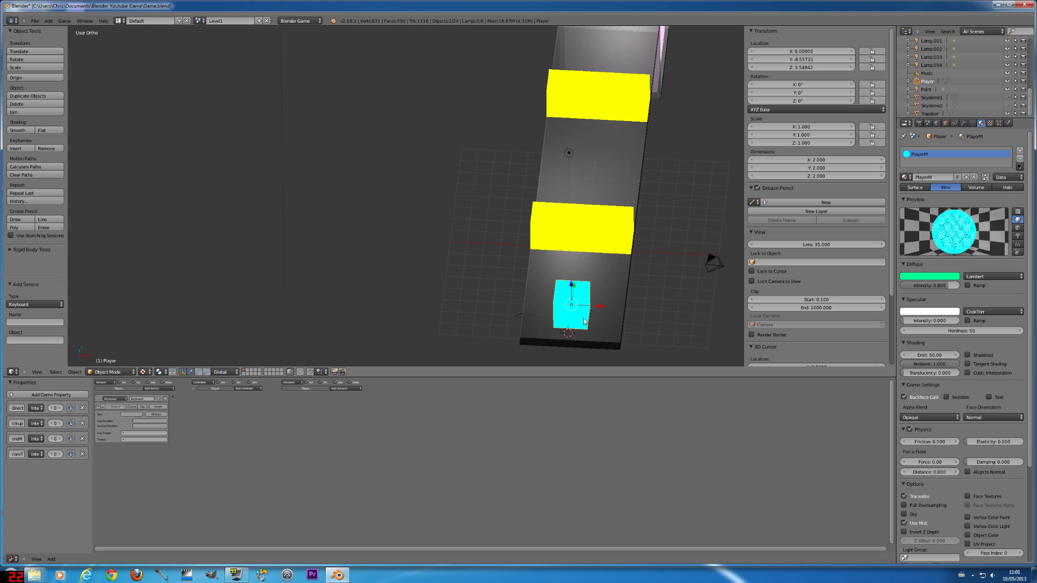
middle_click_drag(597, 237, 529, 232)
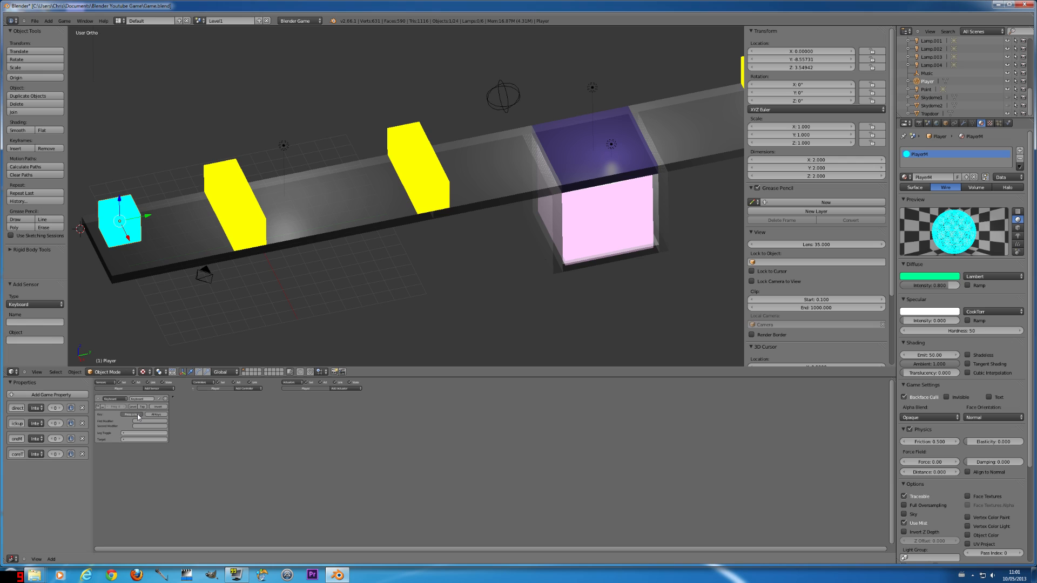
left_click(137, 415)
left_click(132, 415)
key("w")
Add an And controller and a Property actuator that assigns the value 0 to the direct property.
left_click(238, 388)
left_click(244, 395)
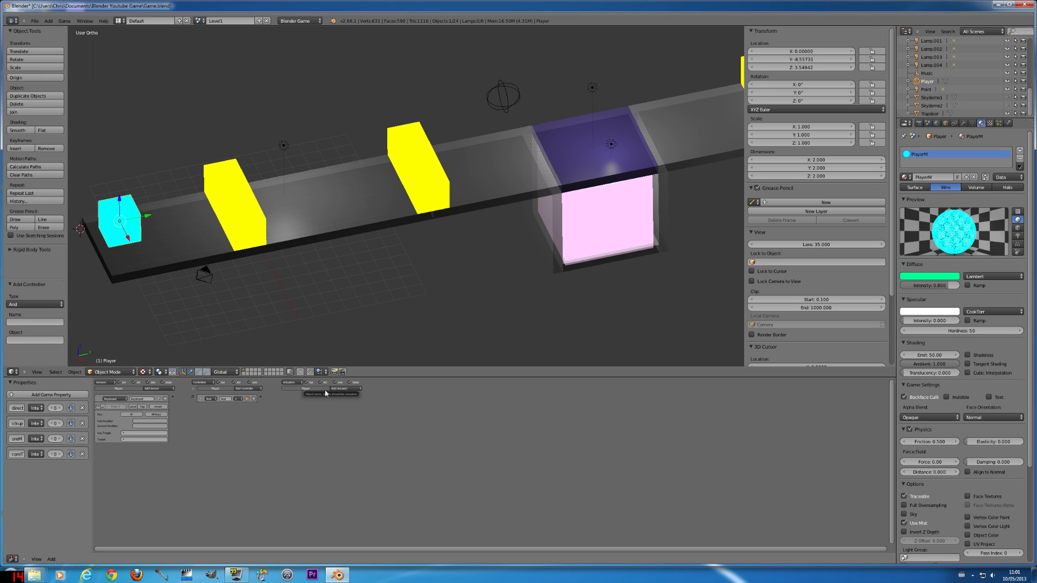
left_click(345, 388)
left_click(346, 388)
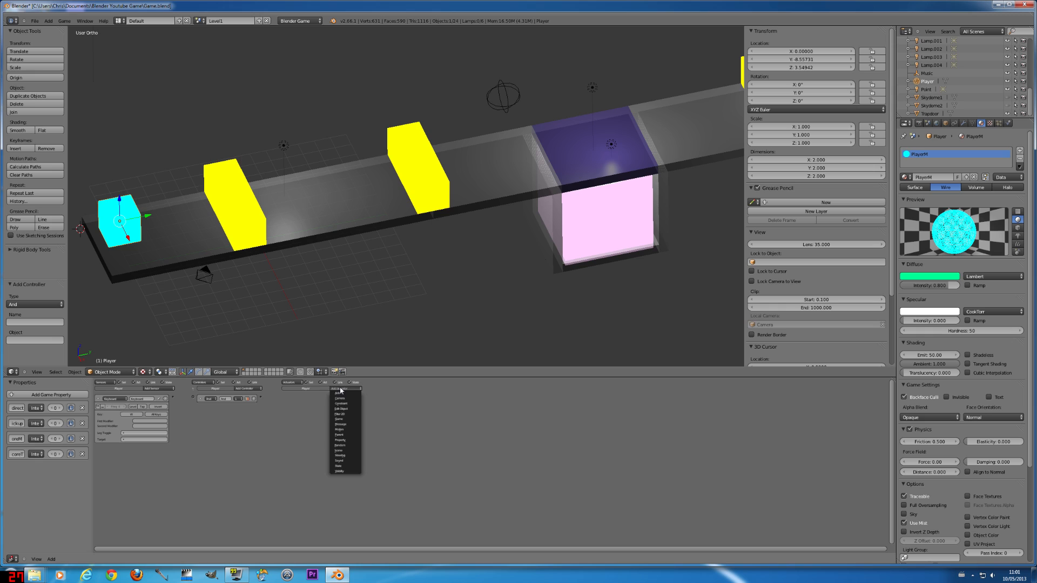
left_click(348, 440)
left_click(324, 414)
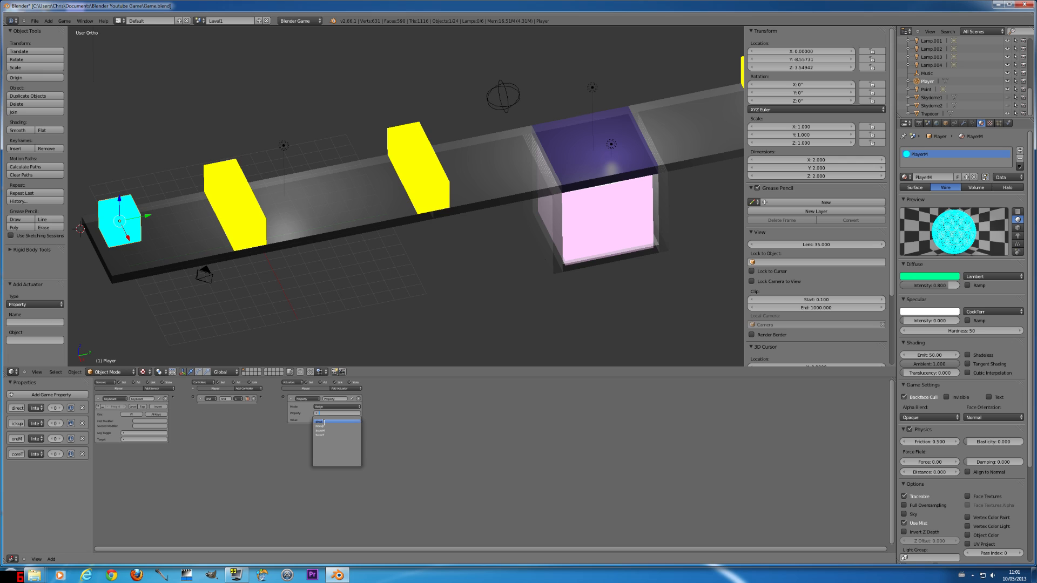
left_click(325, 422)
left_click(326, 420)
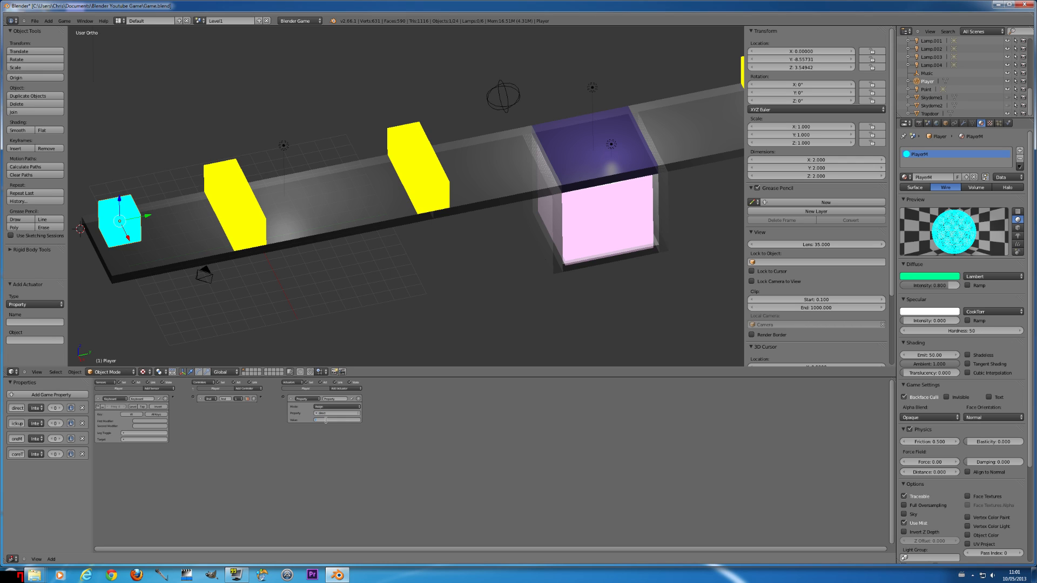
type("0")
key("Return")
Link the W keyboard sensor to the And controller and the controller to the Property actuator, and save the file.
left_click_drag(193, 398, 173, 398)
left_click_drag(283, 397, 258, 399)
left_click(34, 20)
left_click(40, 73)
Add a Motion actuator to the Player's logic bricks.
left_click(164, 389)
left_click(169, 389)
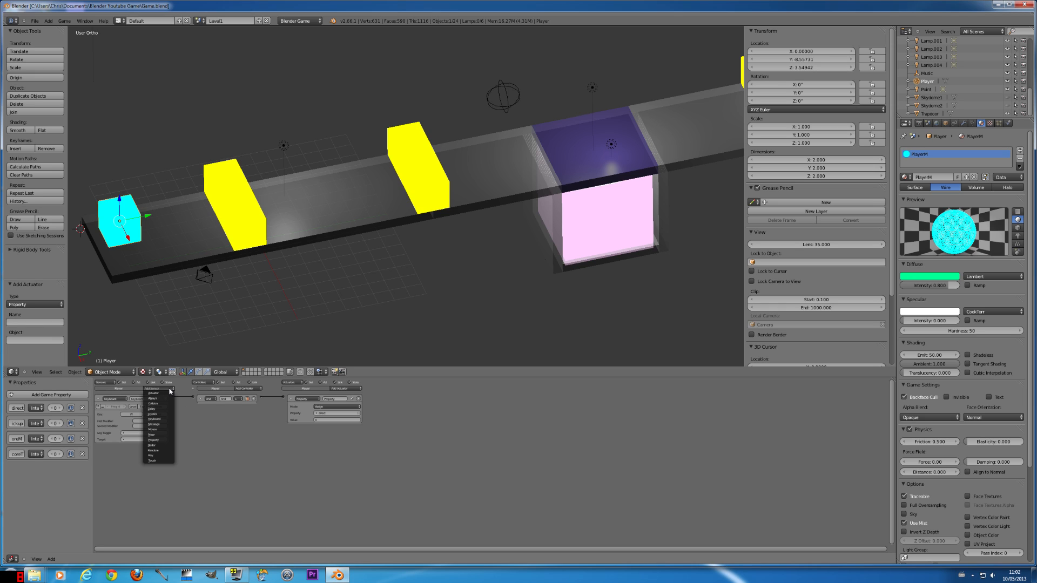
left_click(345, 388)
left_click(348, 431)
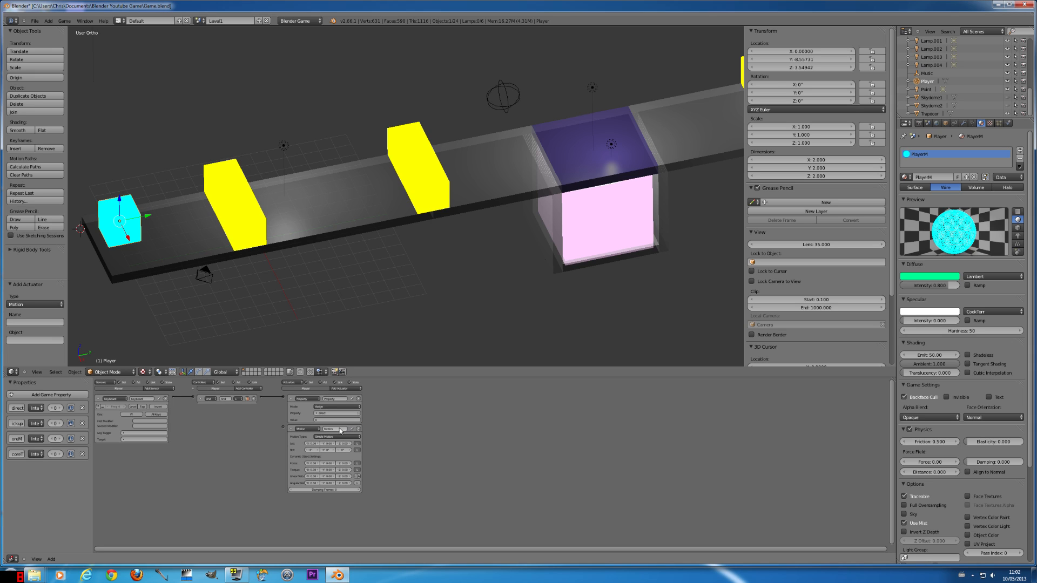
Add a Property sensor to the Player that checks whether the direct property equals 0.
left_click(166, 389)
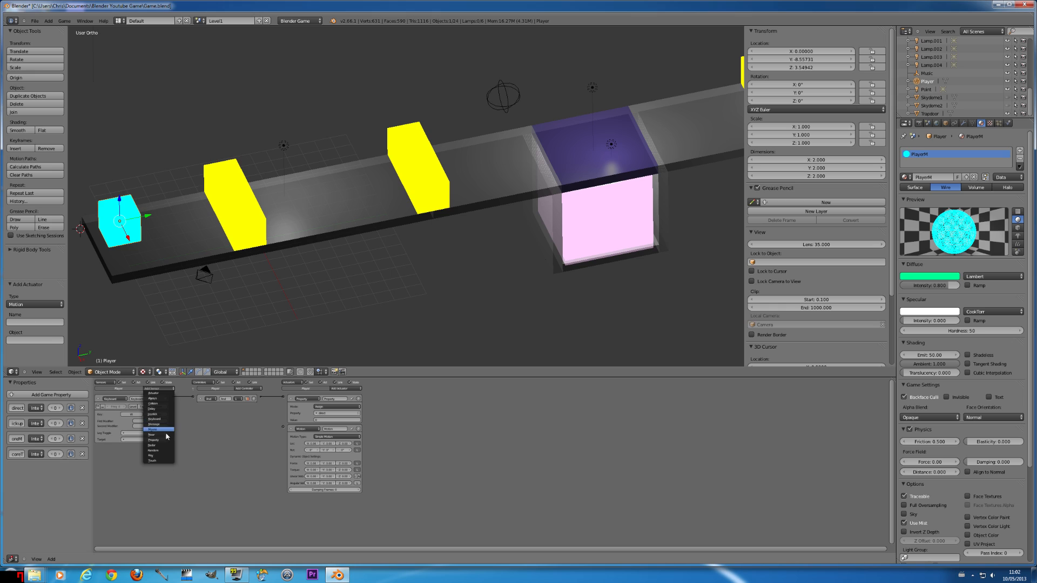
left_click(156, 440)
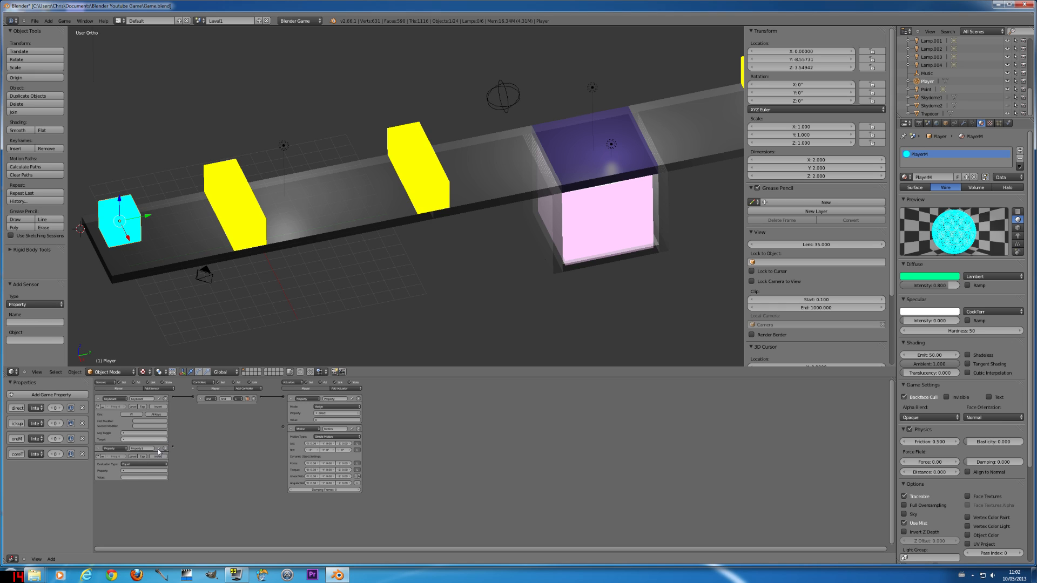
left_click(133, 471)
left_click(131, 478)
Set the Motion actuator to Character Motion with a Y location of 0.15 and connect the Property sensor to it through a new And controller.
left_click(334, 436)
left_click(333, 424)
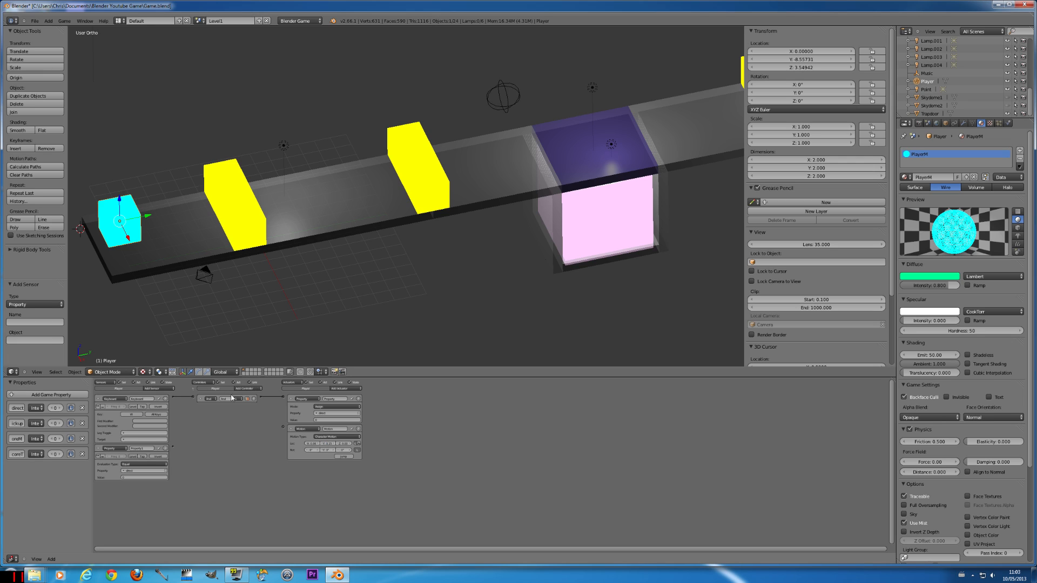
left_click(246, 388)
left_click(243, 393)
left_click_drag(180, 437, 173, 445)
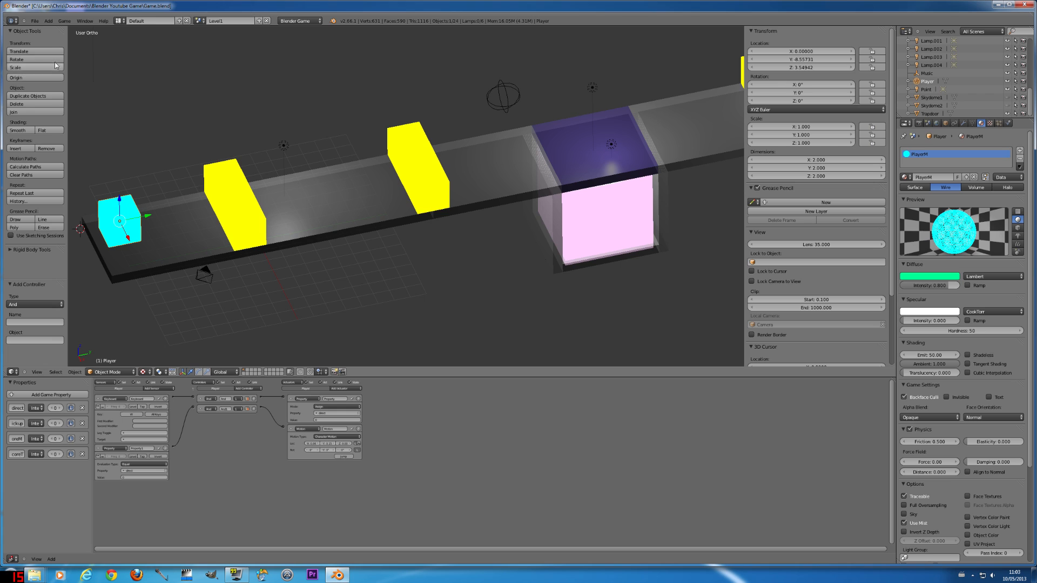
Save the file and test the Player's forward movement in the game engine.
left_click(34, 21)
left_click(39, 54)
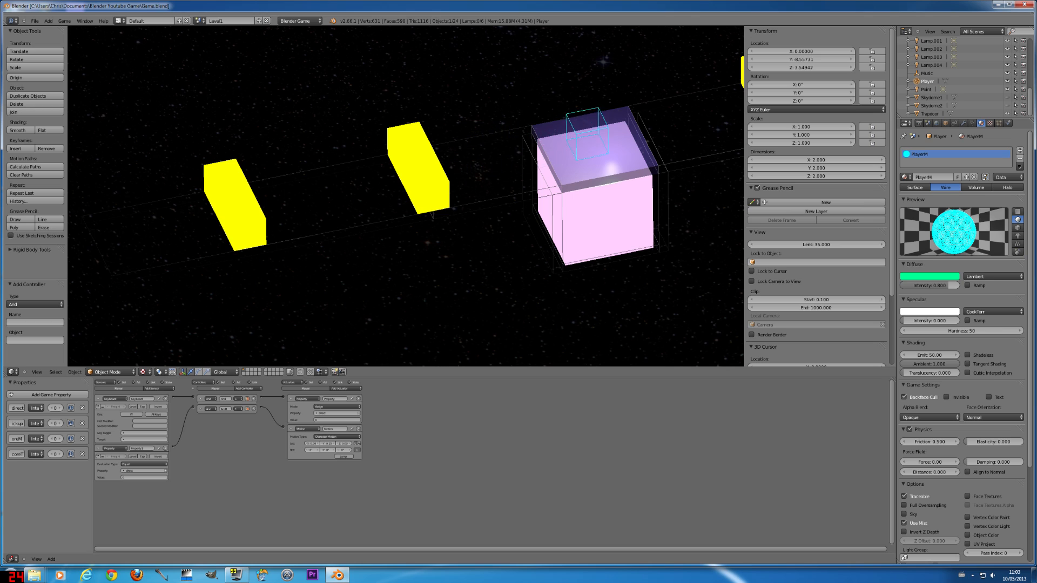
key("Escape")
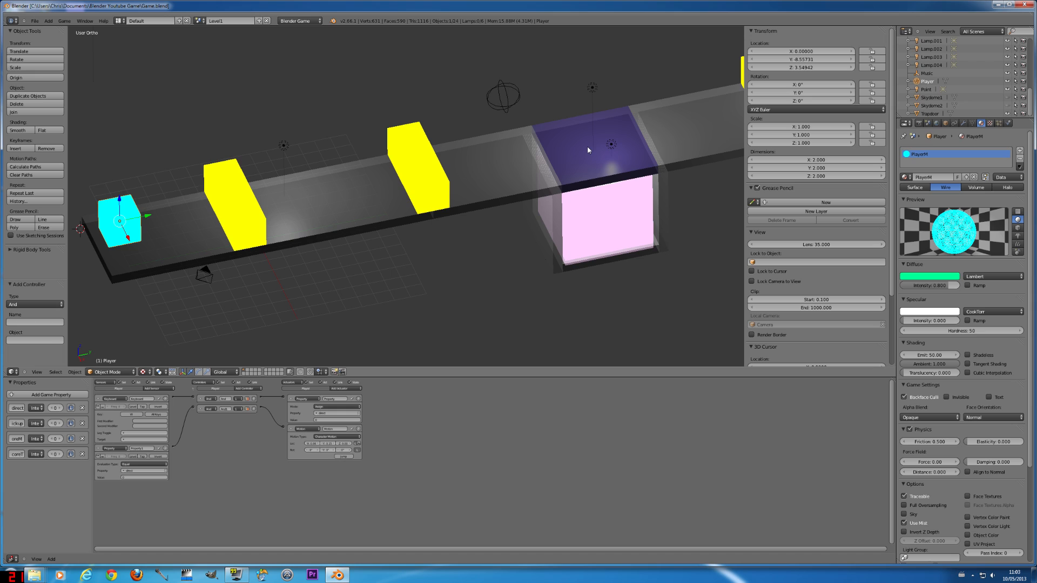
Inspect the trapdoor and the floor piece beneath it.
right_click(600, 183)
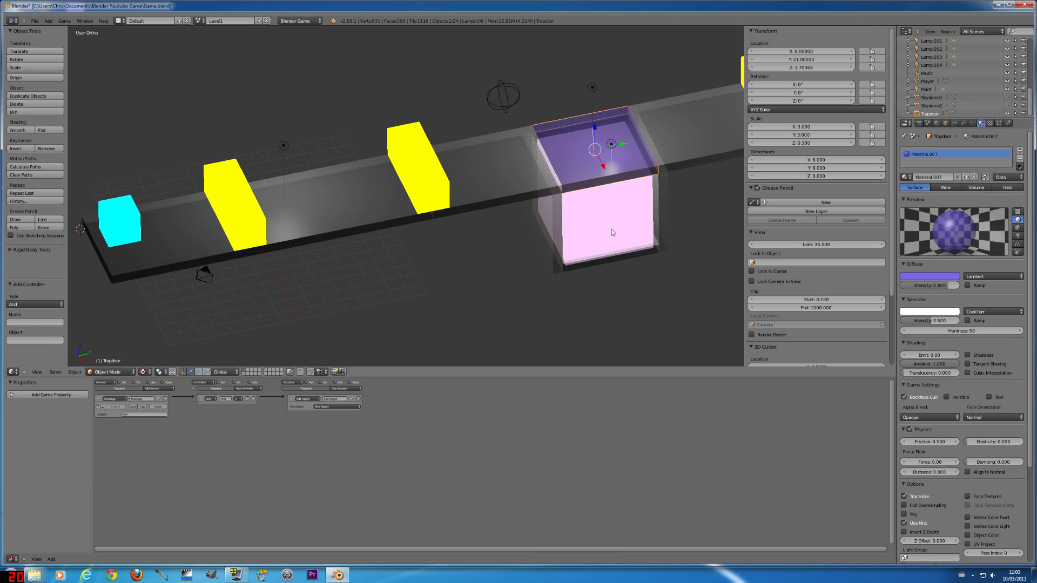
right_click(619, 256)
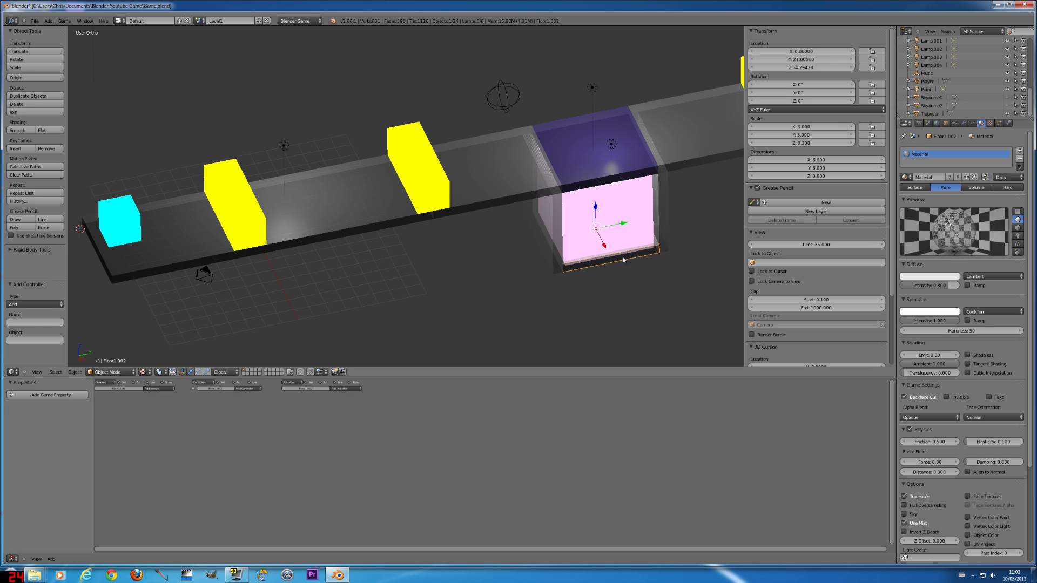
right_click(591, 153)
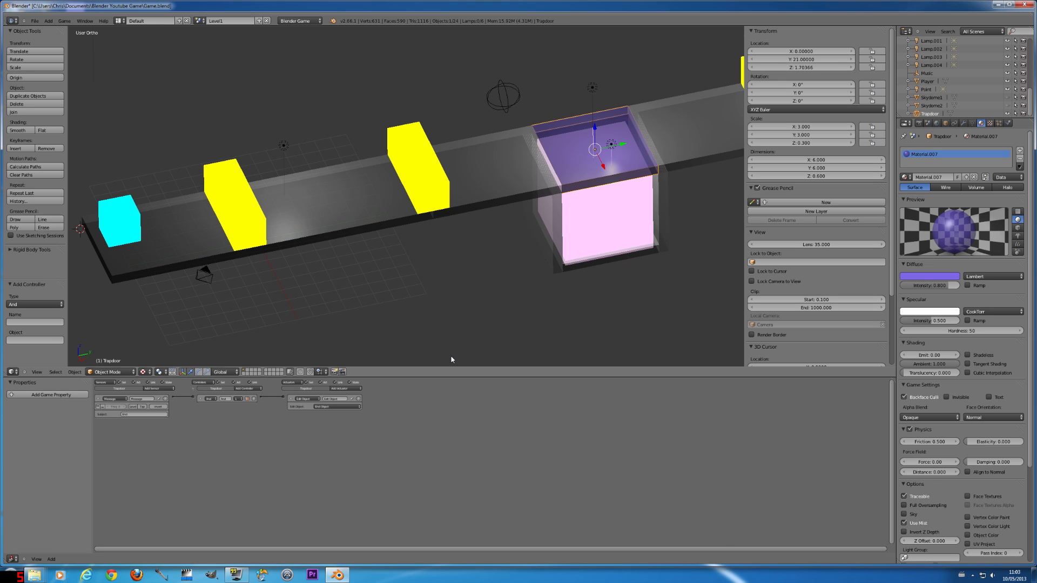
key("KP_Decimal")
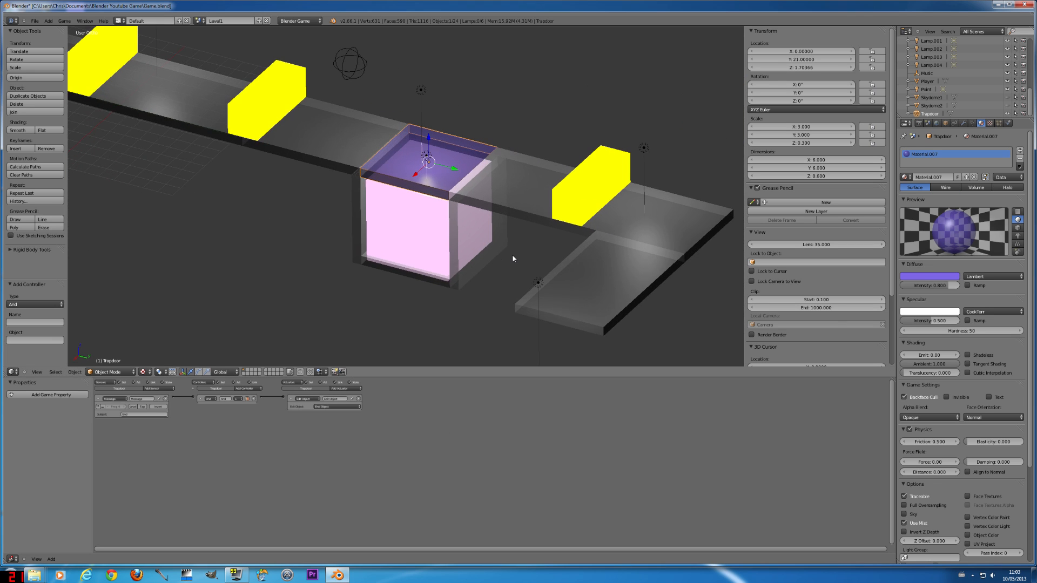
middle_click_drag(513, 259, 550, 260)
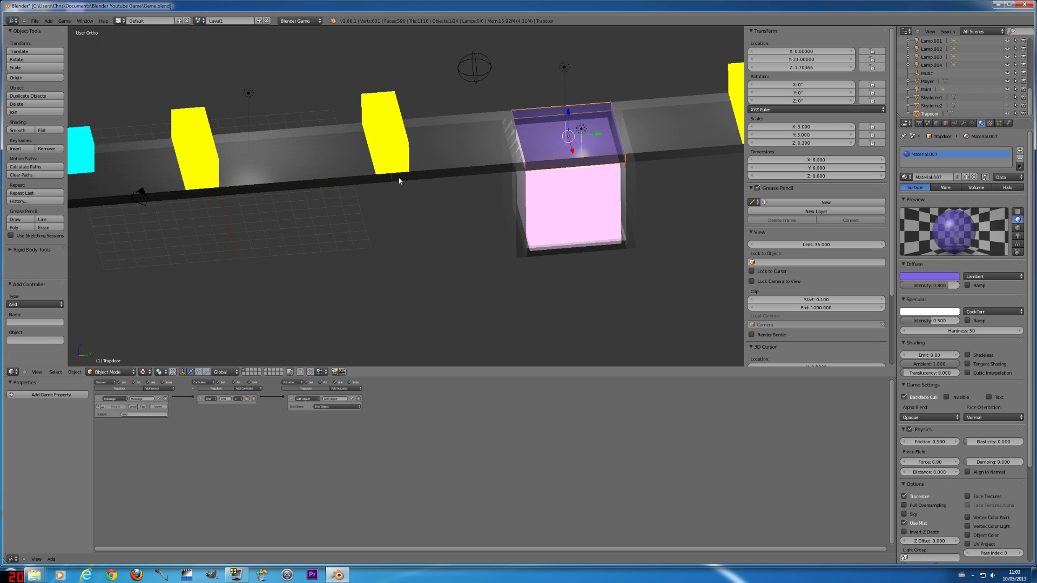
Try moving the second yellow barrier about 2.6 units in the negative Y direction, and undo the move.
right_click(379, 140)
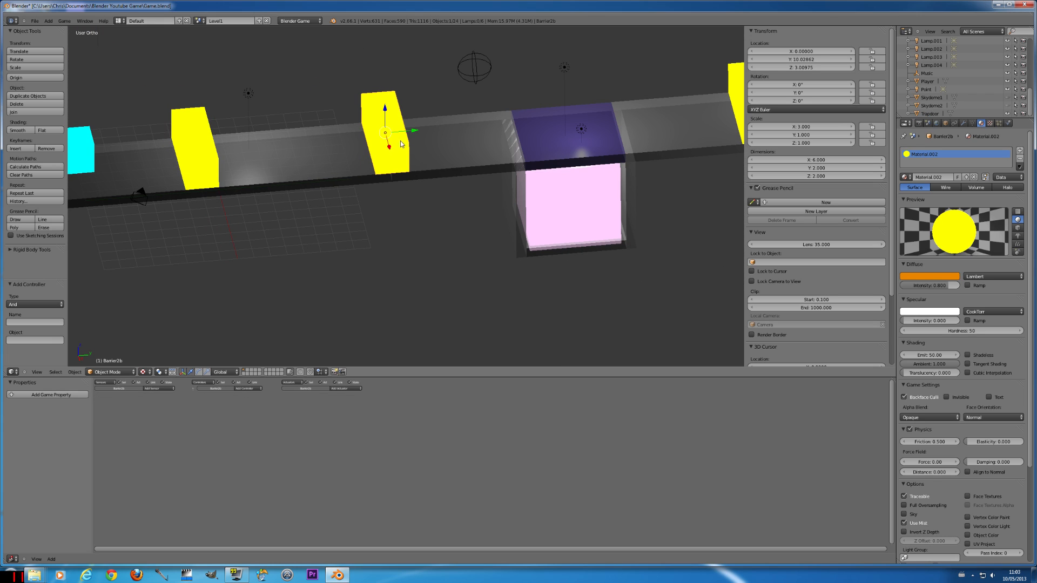
left_click(387, 153)
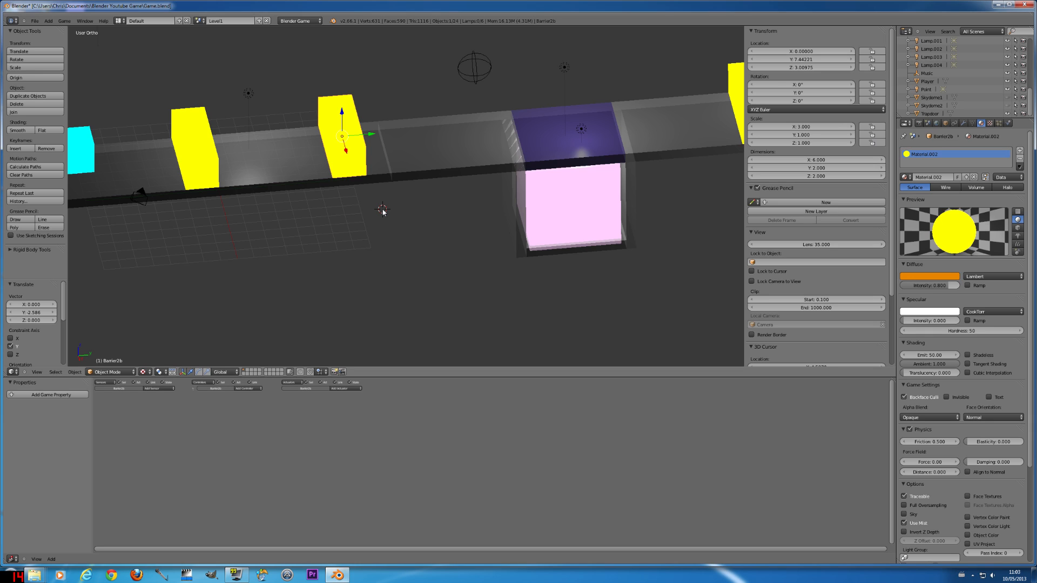
key("shift+r")
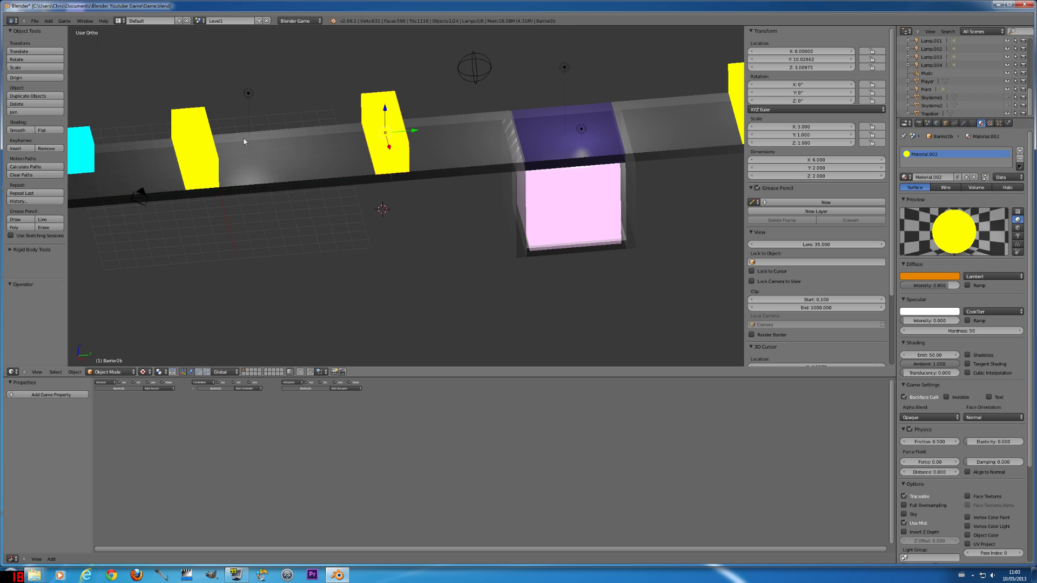
mouse_move(334, 169)
middle_mouse_down()
mouse_move(358, 166)
mouse_move(321, 175)
mouse_move(348, 171)
middle_mouse_up()
Add a second Keyboard sensor to the Player and assign the Spacebar to it.
right_click(161, 205)
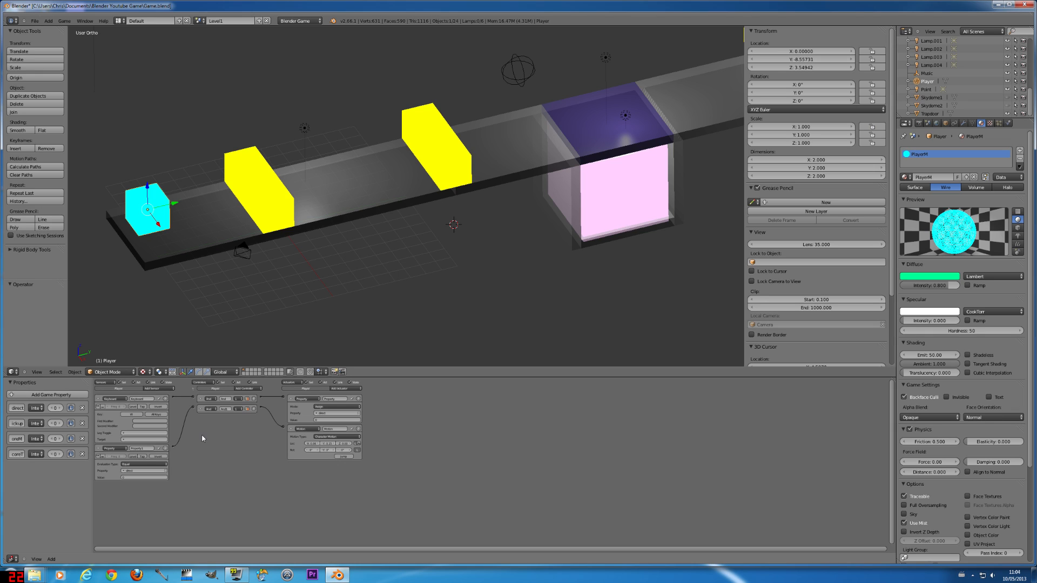
left_click(159, 389)
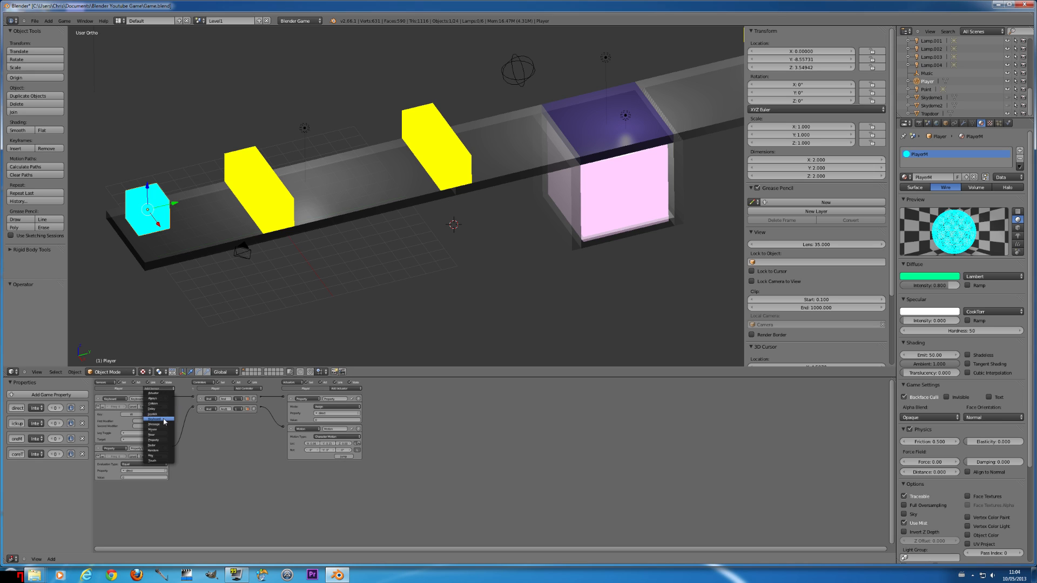
left_click(154, 419)
left_click(133, 502)
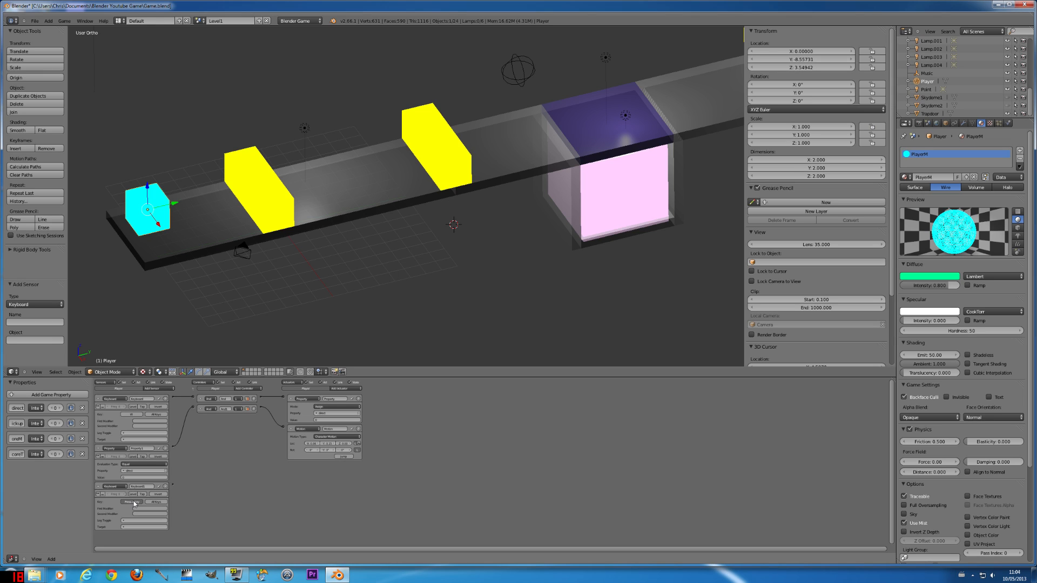
key("space")
Add a third And controller and link the Spacebar Keyboard sensor to it.
left_click(250, 388)
left_click(251, 397)
left_click_drag(195, 418, 172, 486)
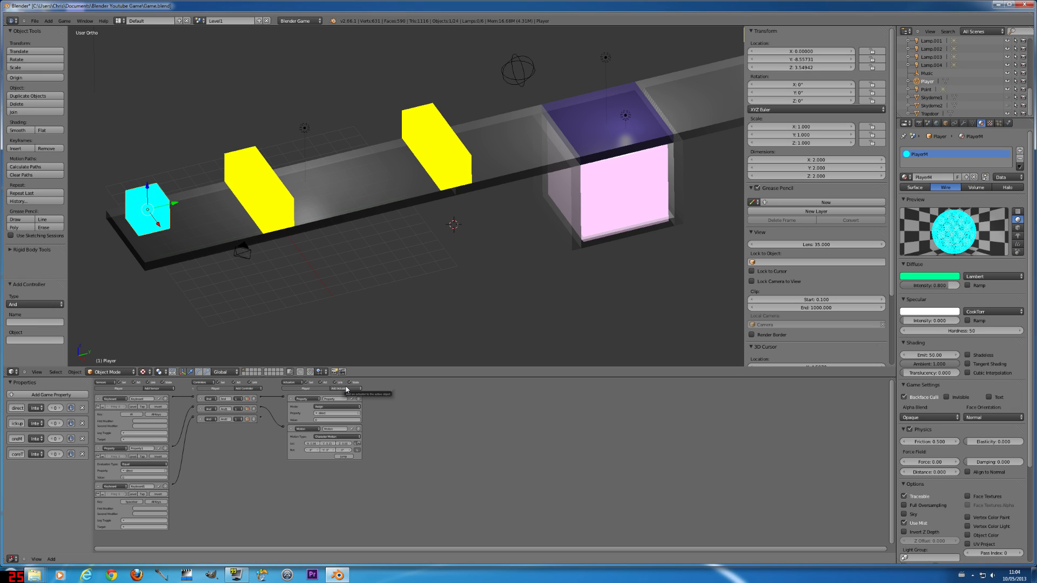
Add a second Motion actuator set to Character Motion with a Z location of 0.3, and link the third And controller to it.
left_click(346, 389)
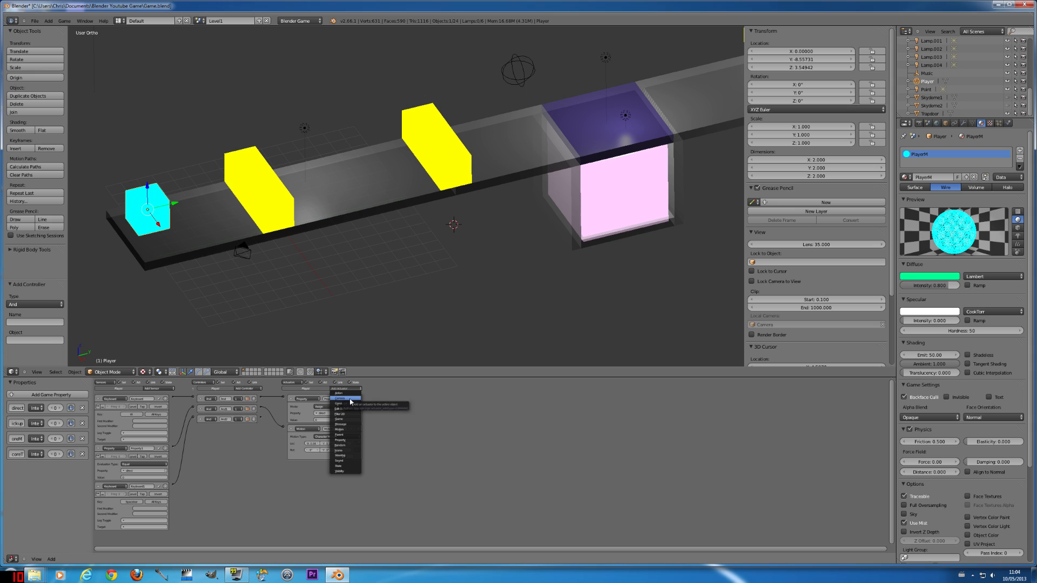
left_click(345, 430)
left_click(332, 473)
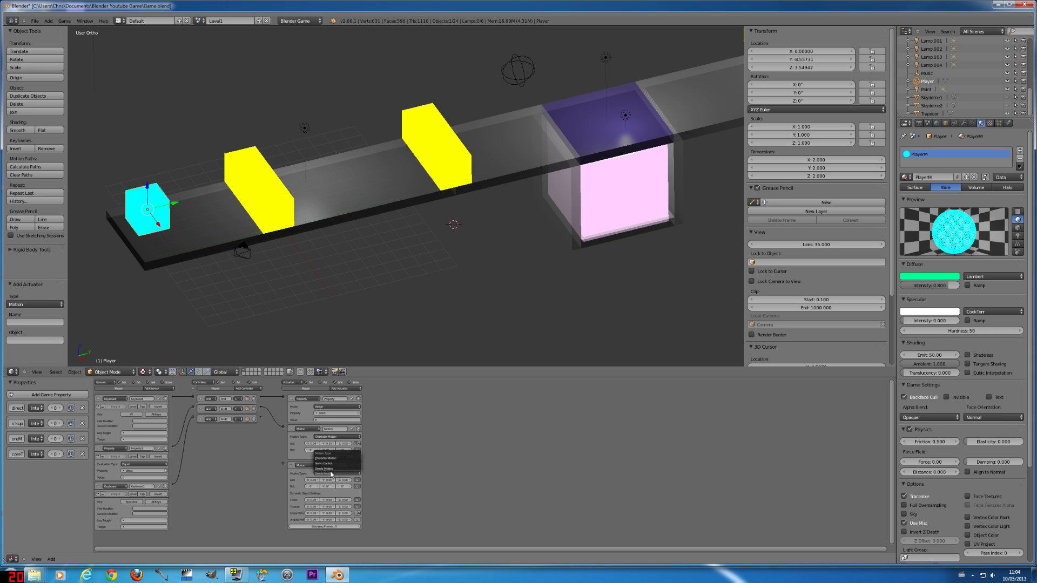
left_click(330, 458)
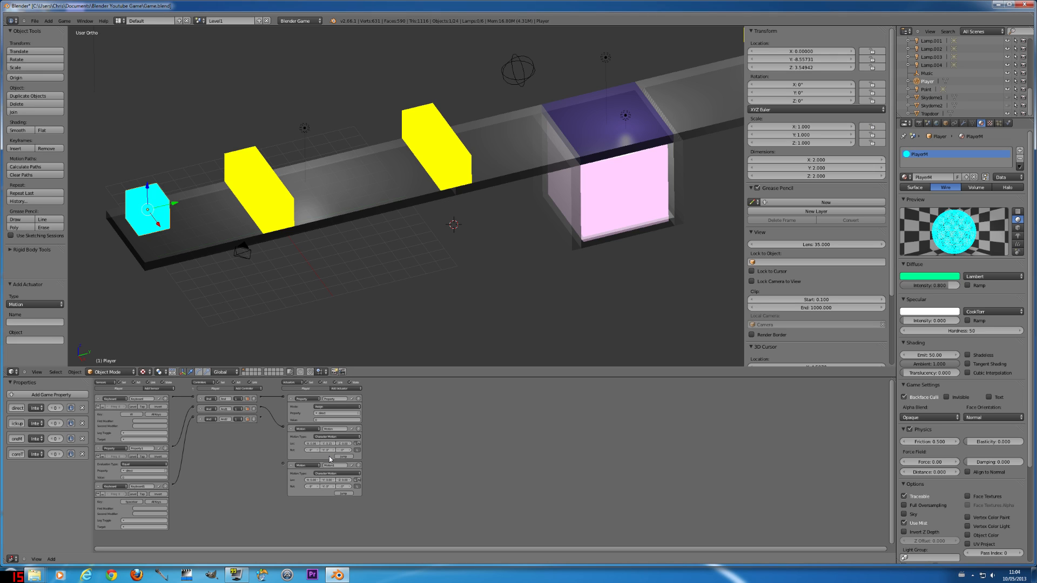
left_click(346, 480)
type("0.3")
key("Return")
left_click_drag(284, 465, 260, 419)
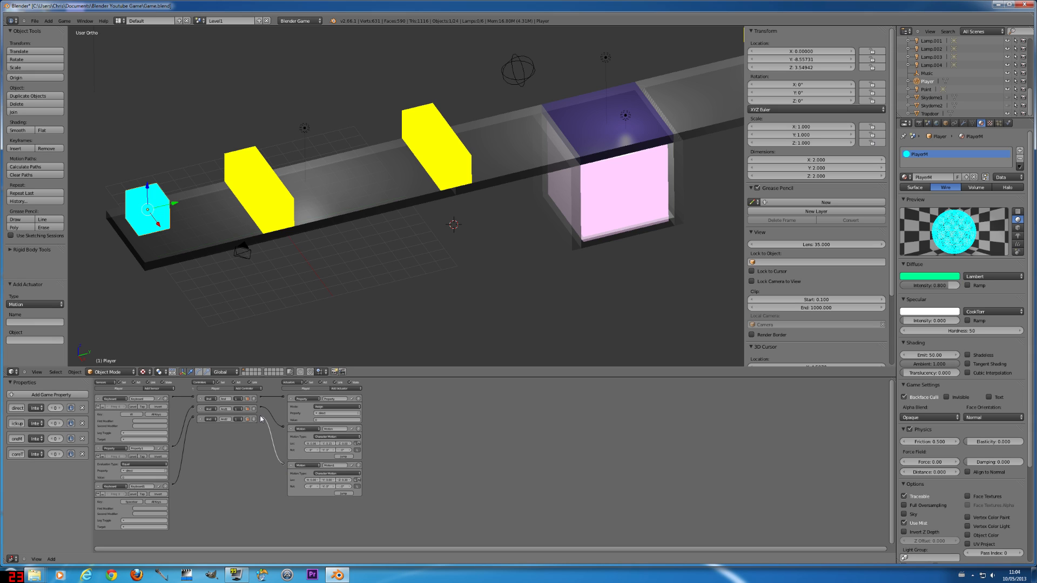
Save the file and test the Player's jump in the game engine.
left_click(35, 20)
left_click(34, 73)
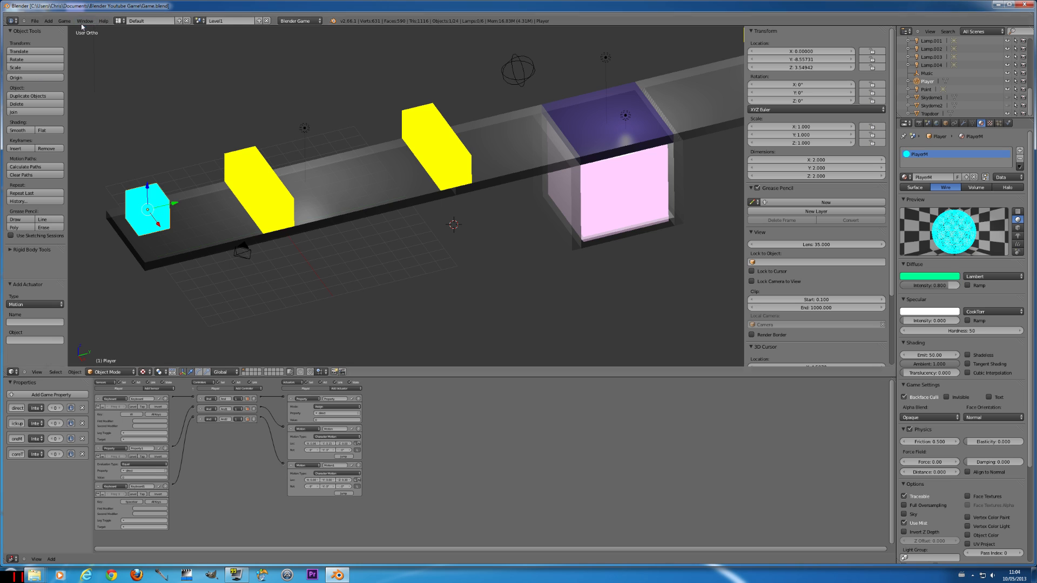
left_click(63, 22)
left_click(65, 31)
key("space")
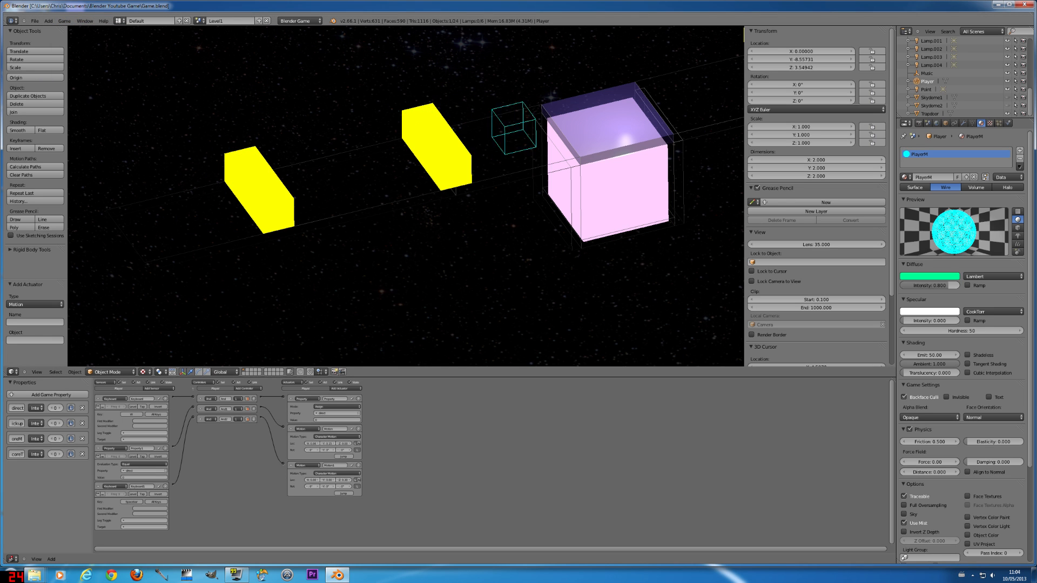
key("Escape")
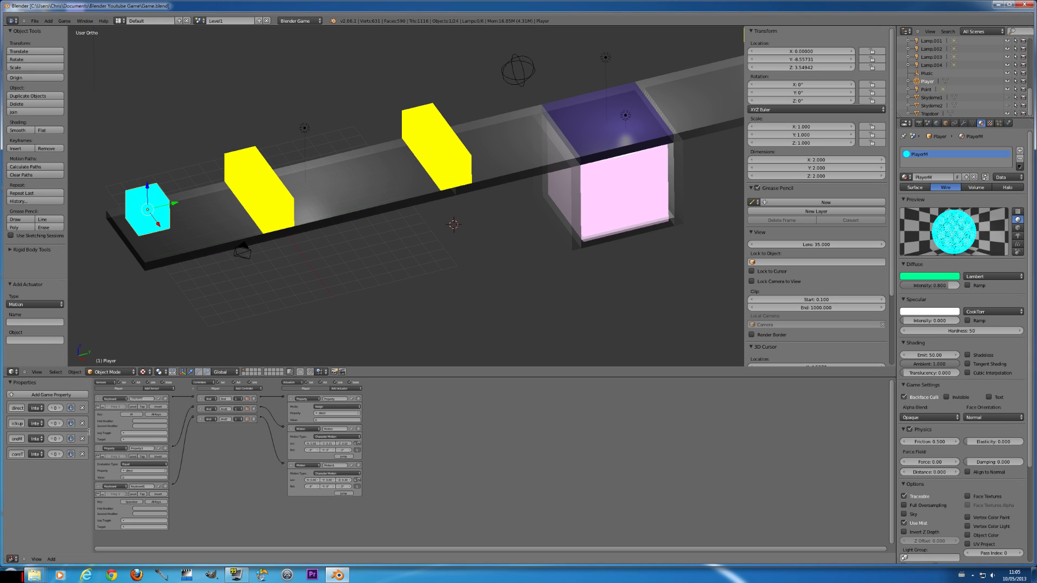
Rename the W Keyboard sensor and its And controller TravelYAxisPosK.
left_click(133, 398)
left_click_drag(154, 399, 140, 399)
left_click_drag(153, 399, 110, 395)
left_click(220, 400)
left_click(226, 399)
left_click(235, 399)
Rename the Property sensor TravelYAxisPos.
left_click(138, 449)
type("TouchWallPost")
key("Return")
Enlarge the logic brick area and rename the Spacebar Keyboard sensor Jump.
scroll(147, 484, "up", 5)
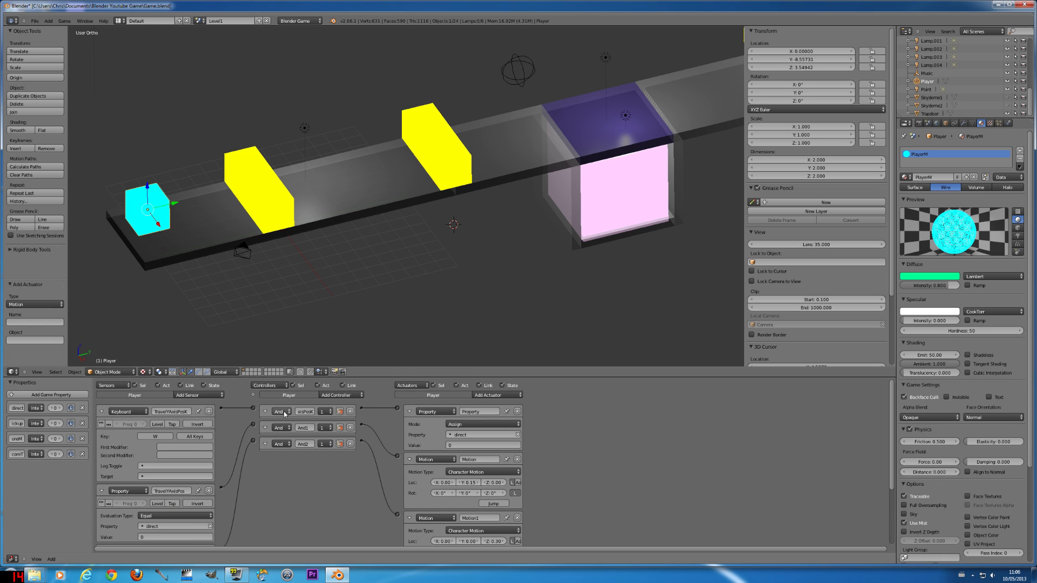
left_click_drag(585, 368, 227, 133)
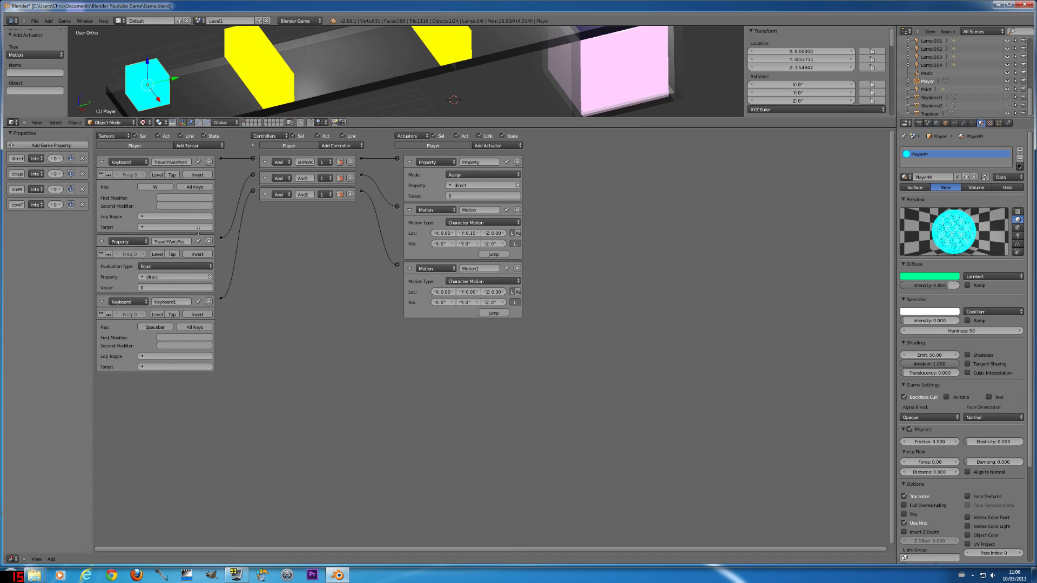
left_click_drag(199, 230, 196, 236)
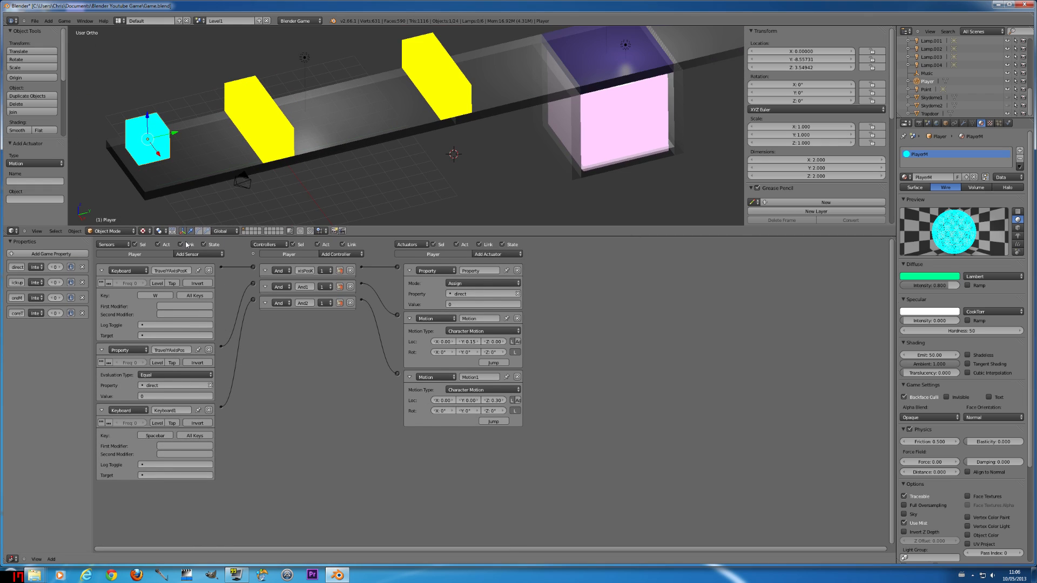
left_click(173, 411)
key("BackSpace")
Save the file and toggle the debug display of the direct property.
left_click(34, 20)
left_click(49, 73)
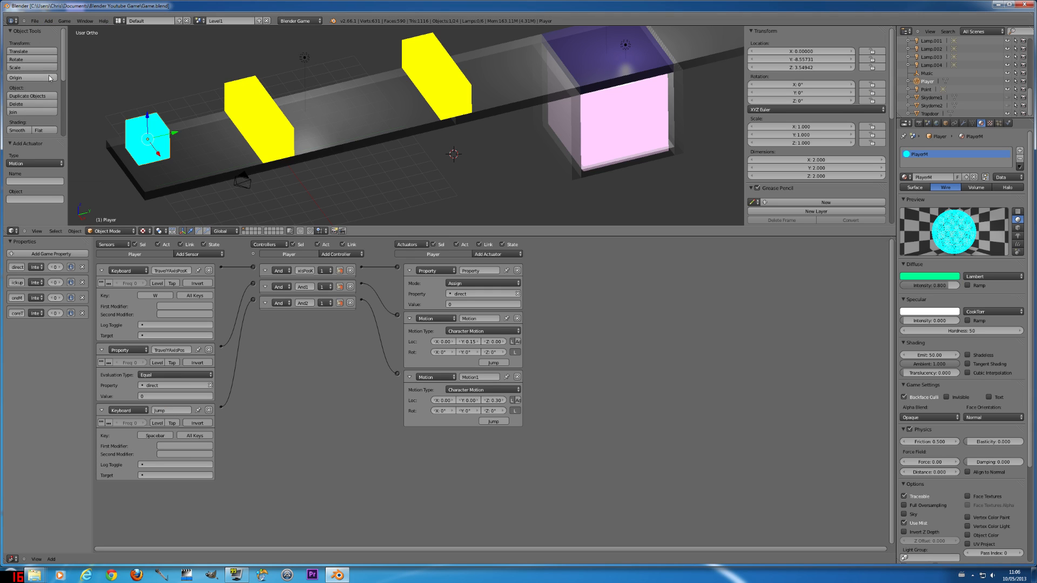
left_click(71, 266)
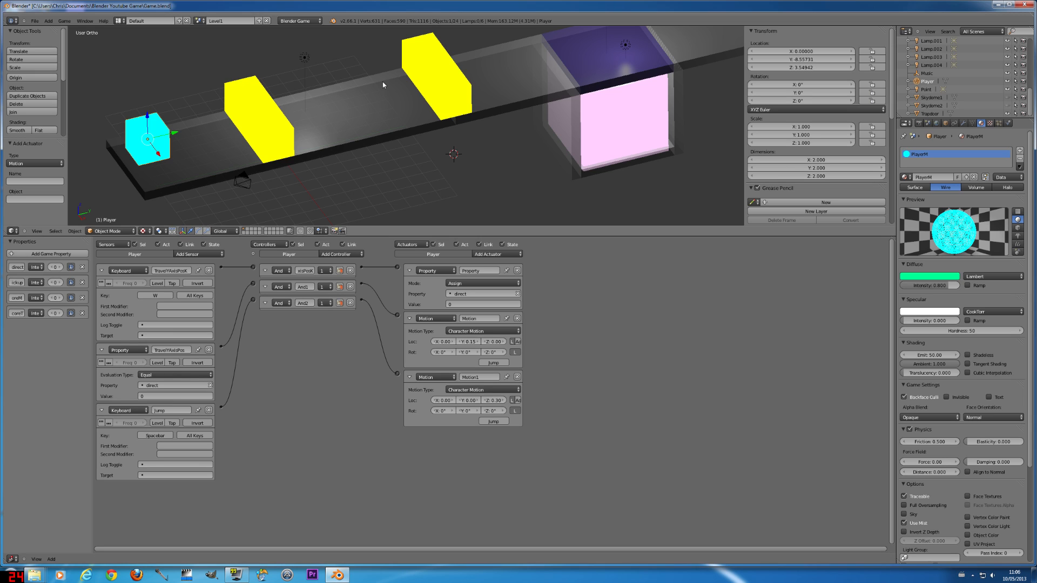
Add an Always sensor to the Player and name it ApplyForceDown.
left_click(198, 254)
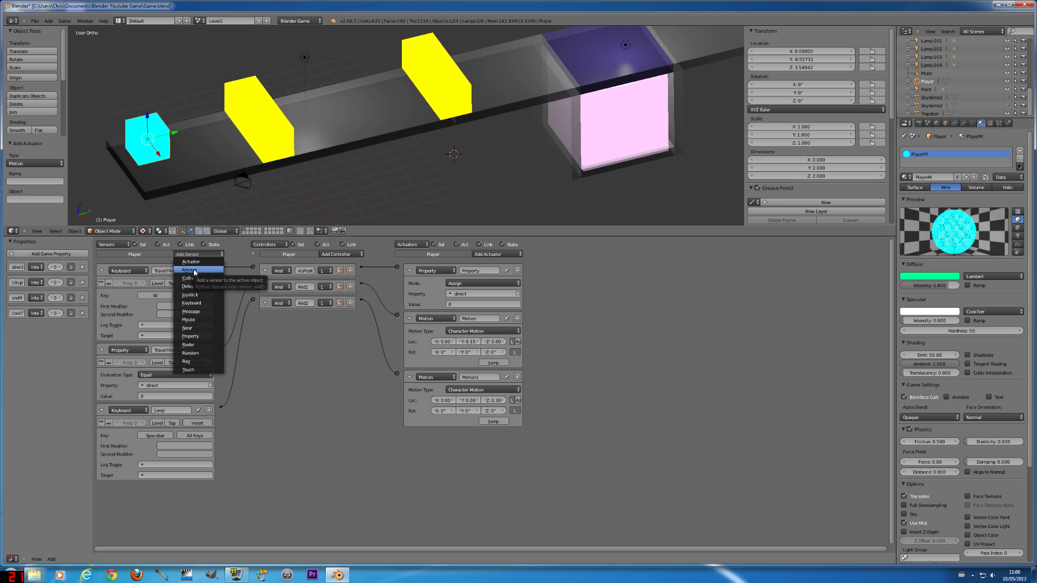
left_click(195, 270)
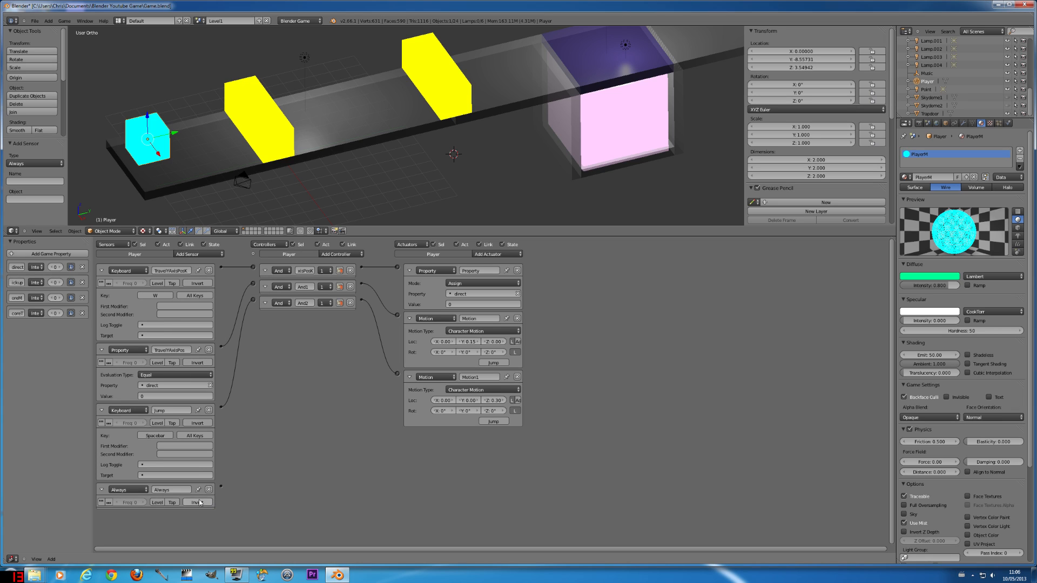
left_click(172, 488)
type("ApplyForceDown")
key("Return")
Add a fourth And controller and link the ApplyForceDown sensor to it.
left_click(342, 253)
left_click(335, 261)
left_click_drag(253, 315, 221, 485)
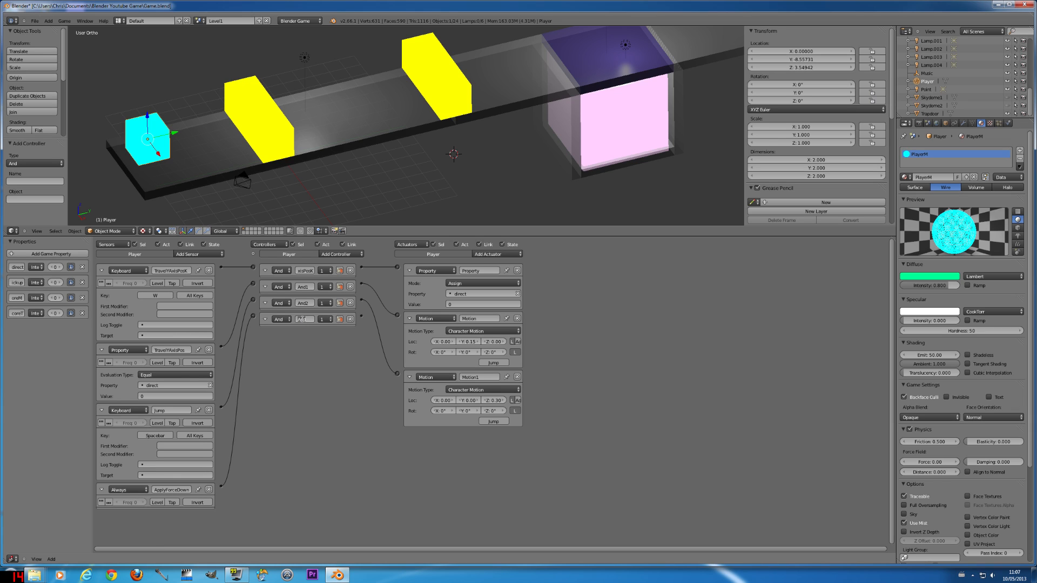
Rename the second, third and fourth And controllers TravelYAxisPos, Jump and ApplyForceDown to match their sensors.
type("ApplyForceDown")
key("Return")
left_click(176, 411)
key("ctrl+c")
key("Return")
key("ctrl+v")
key("Return")
left_click(166, 351)
key("ctrl+c")
key("Return")
key("ctrl+v")
key("Return")
Add a Motion actuator to the Player with a Z force of -40 and save the file.
left_click(508, 253)
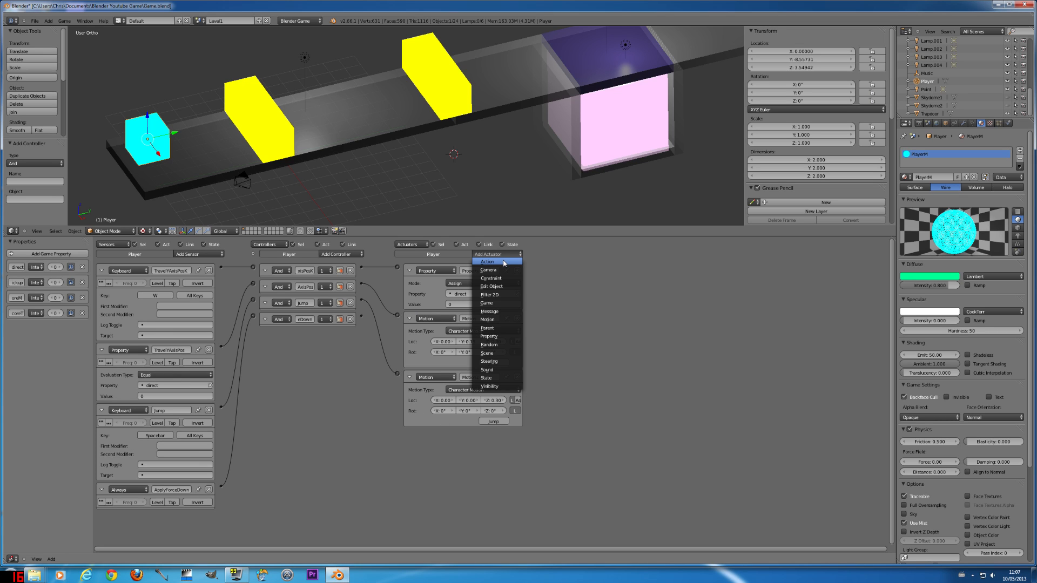
left_click(500, 320)
left_click(497, 490)
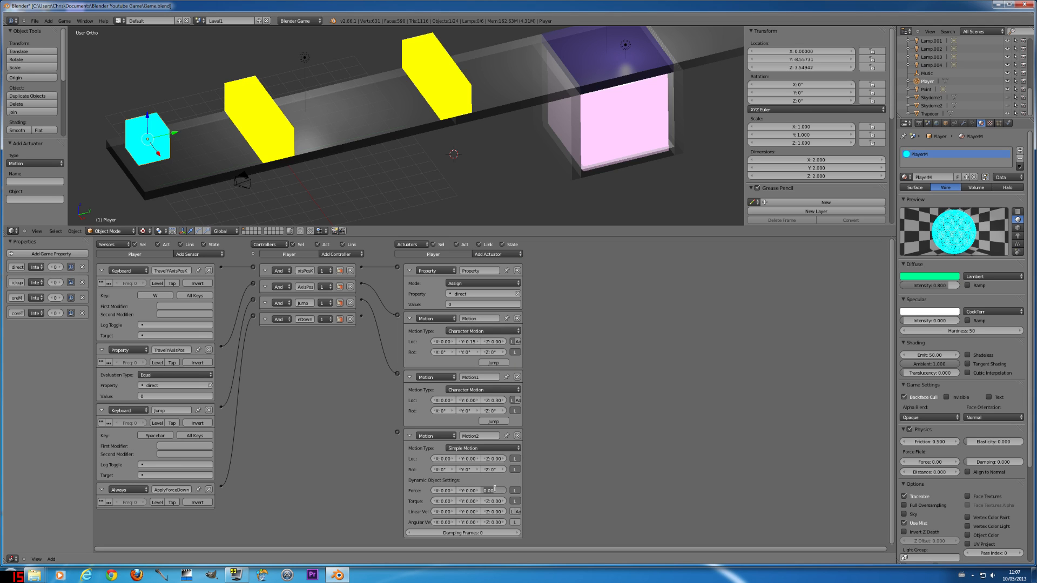
key("BackSpace")
type("40.0")
key("Return")
left_click(34, 21)
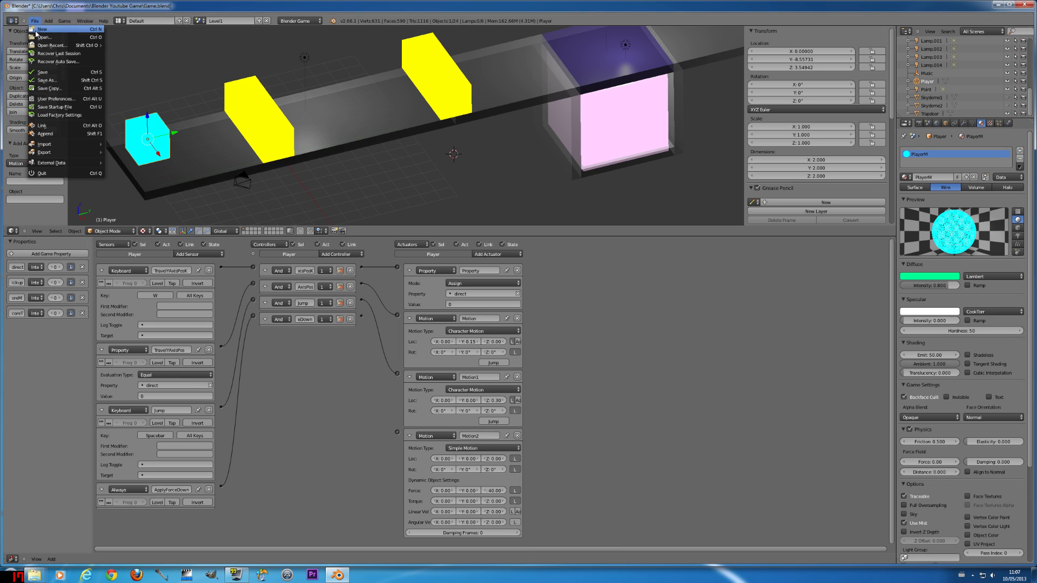
left_click(42, 72)
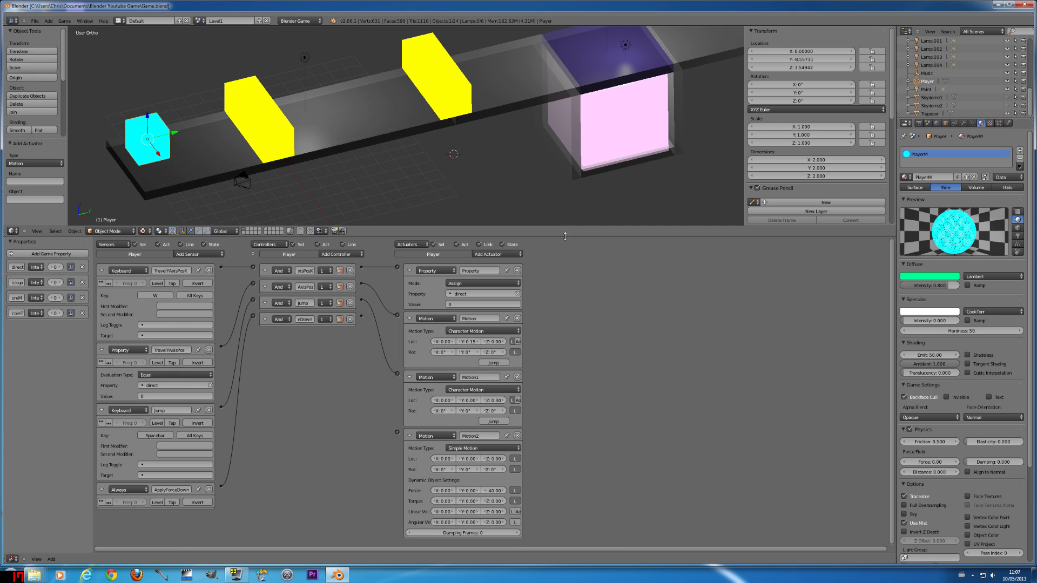
Enlarge the 3D view, run the game to check the Player's behaviour, and stop it.
left_click_drag(565, 236, 565, 461)
left_click(64, 21)
left_click(64, 31)
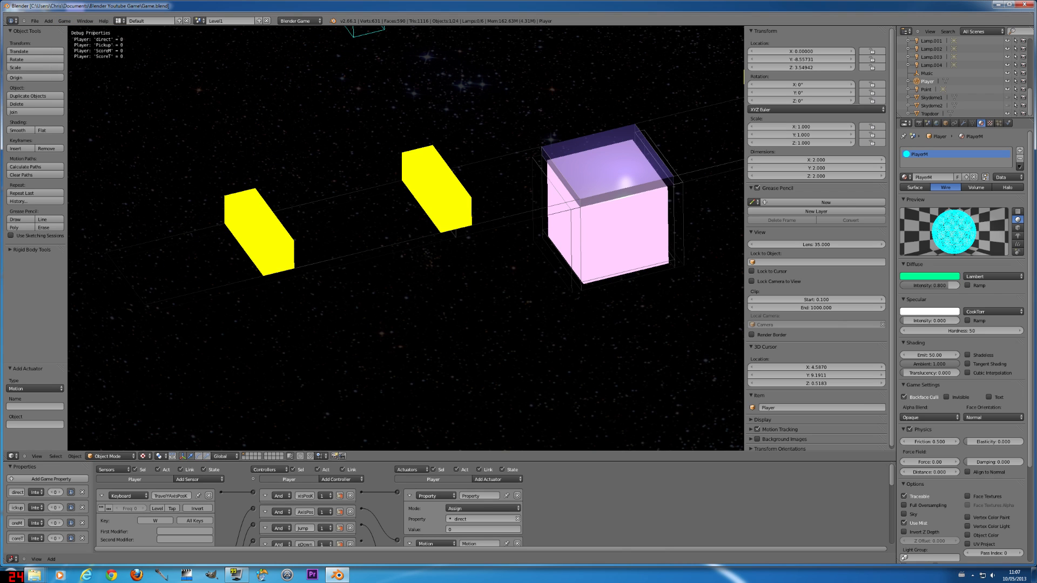
key("Escape")
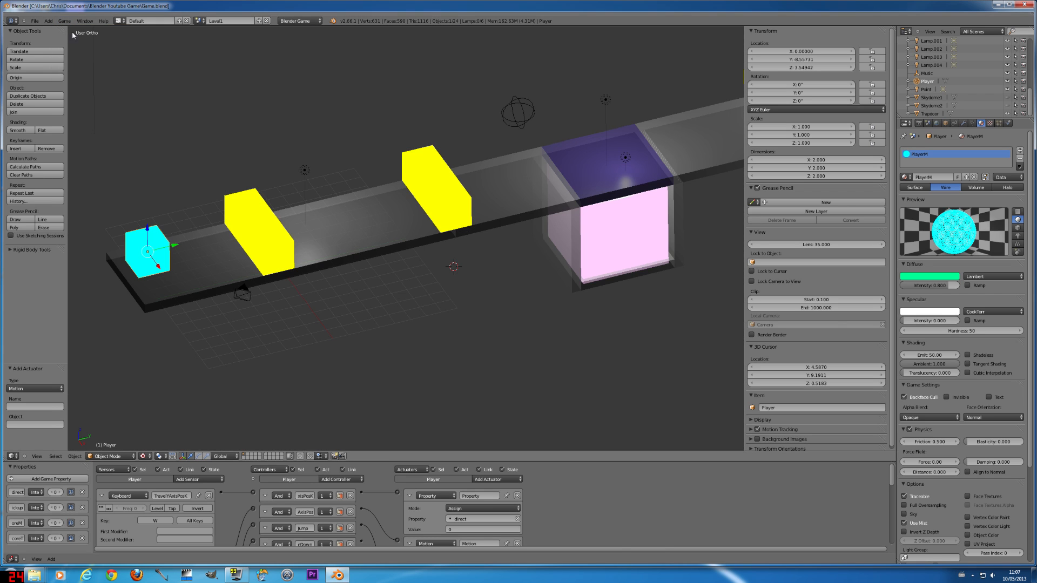
Link the ApplyForceDown controller to the Motion actuator with the -40 Z force and save the file.
left_click_drag(557, 451, 540, 166)
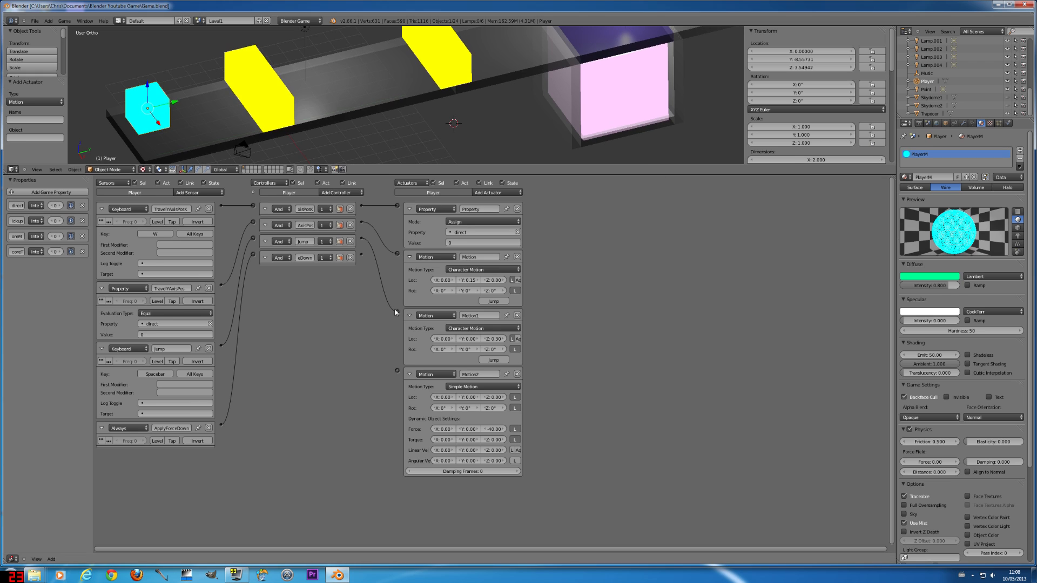
left_click_drag(397, 370, 361, 257)
left_click(34, 20)
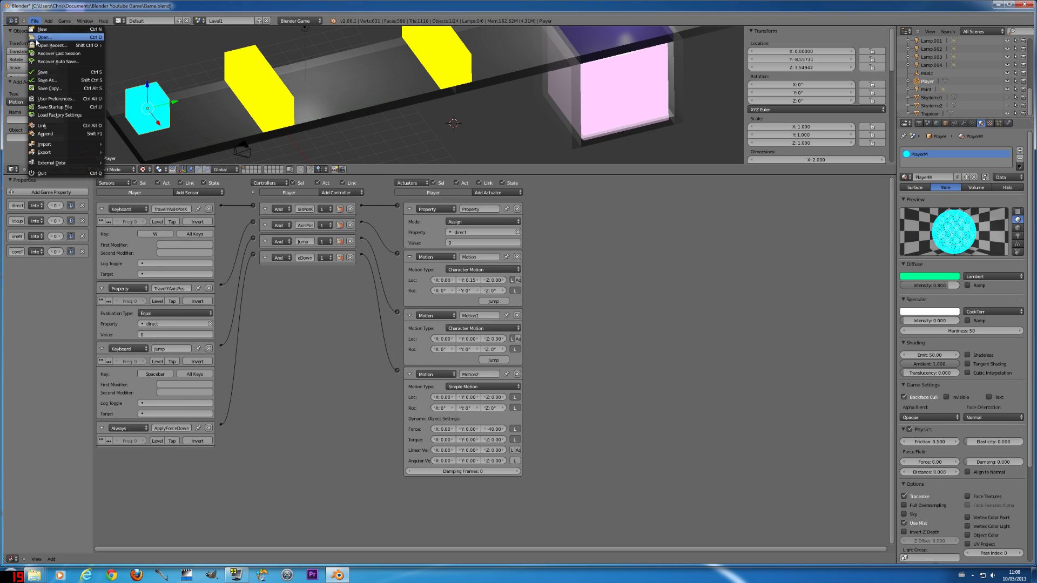
left_click(54, 77)
Enlarge the 3D view and run the game twice to test moving the Player with the W key.
left_click_drag(613, 167, 626, 392)
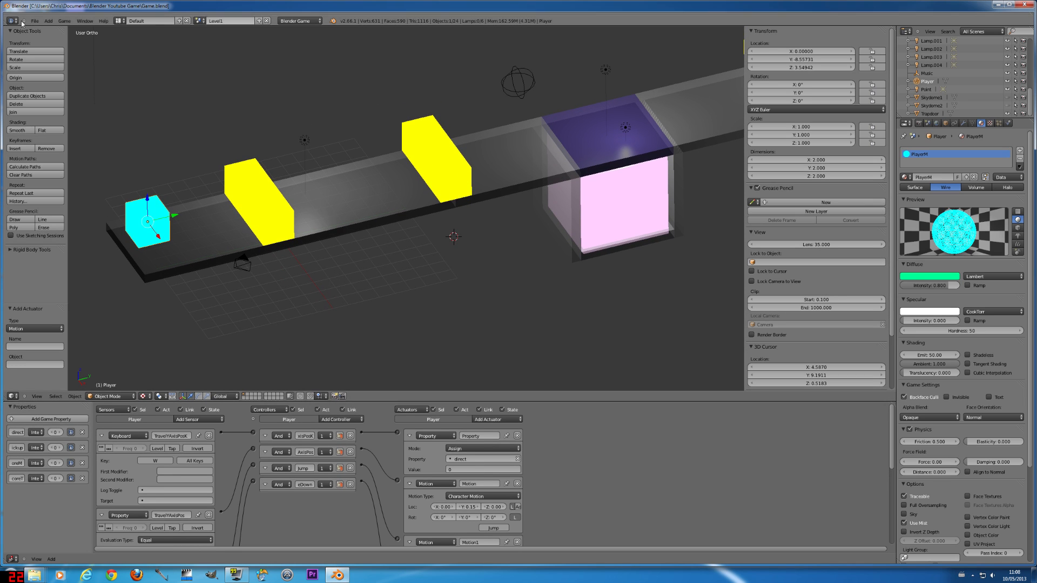
left_click(64, 20)
left_click(81, 30)
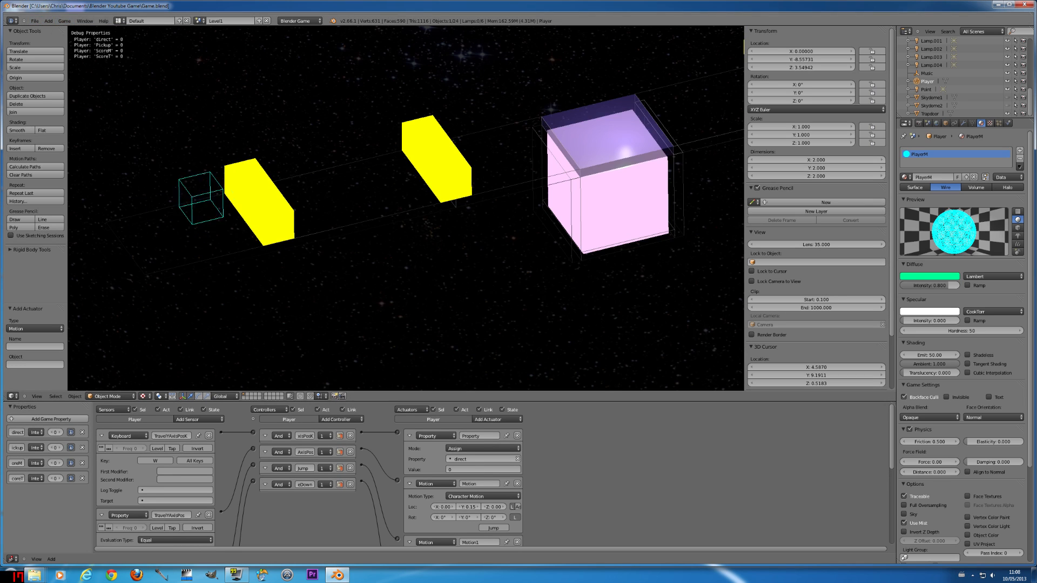
key("w")
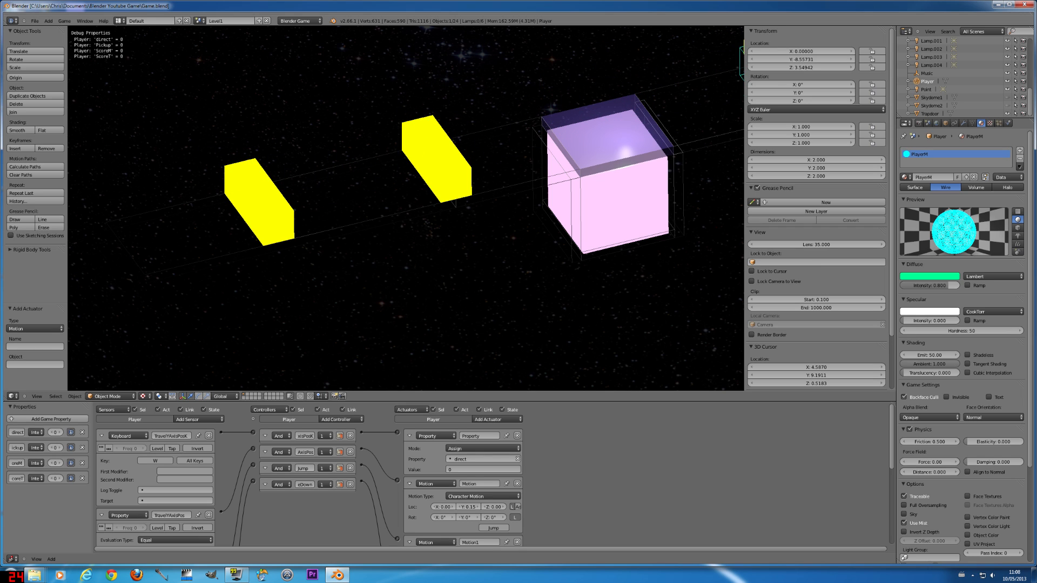
key("Escape")
left_click(64, 20)
left_click(81, 31)
key("w")
key("Escape")
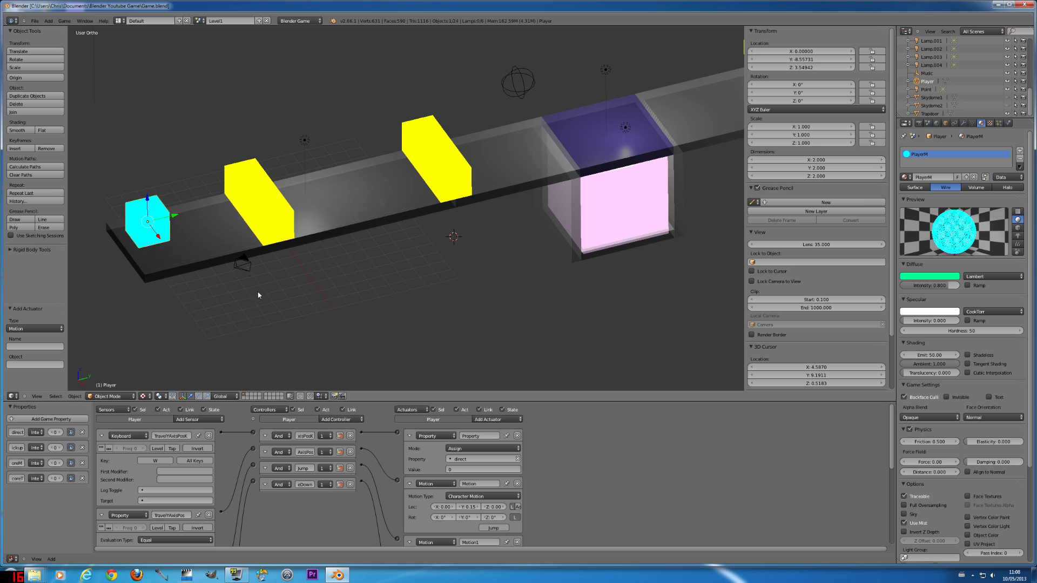
Save the file and rename the Player's Simple Motion actuator ApplyForceDown.
left_click(34, 21)
left_click(42, 74)
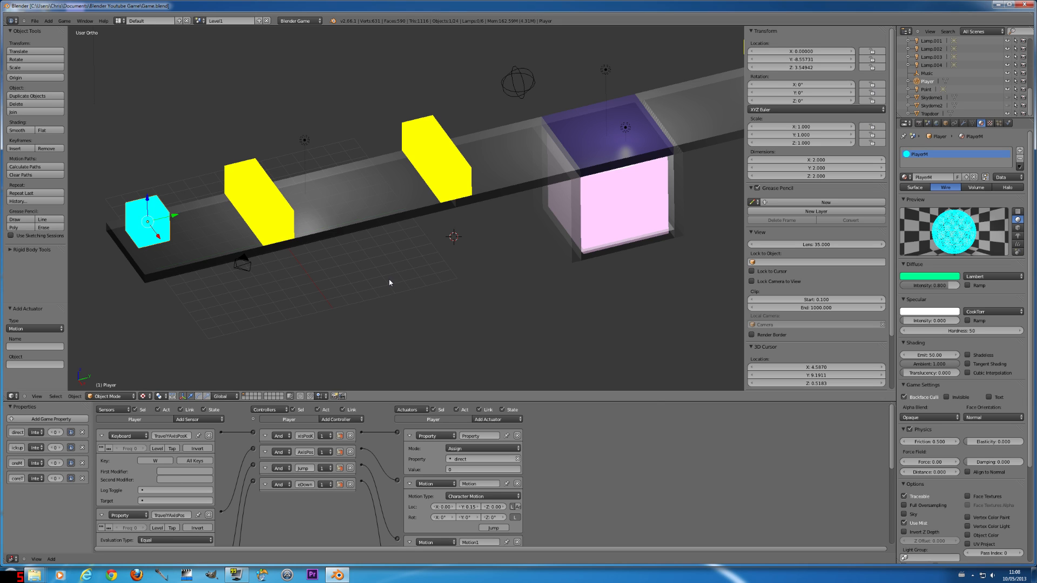
left_click_drag(631, 401, 635, 154)
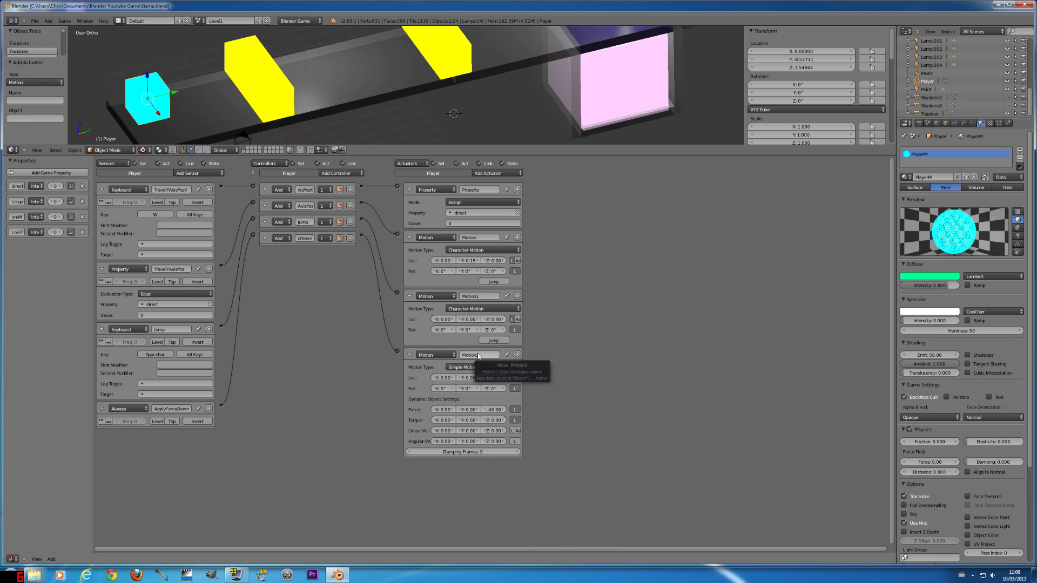
left_click(169, 408)
left_click(481, 357)
left_click(490, 357)
key("ctrl+v")
key("Return")
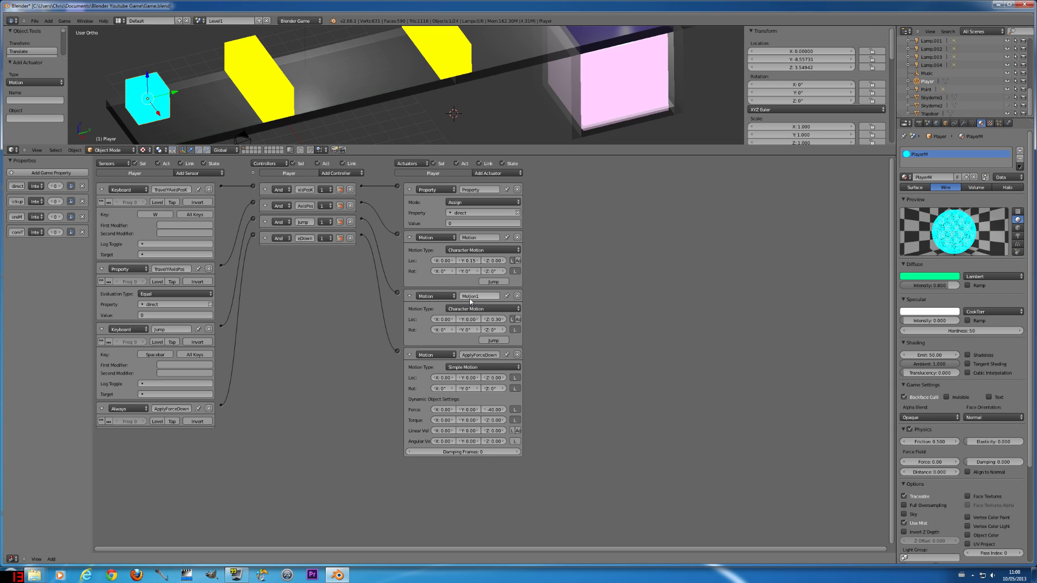
Rename the Motion actuator linked to the Jump controller Jump.
left_click(304, 223)
left_click(475, 301)
left_click(473, 296)
type("Jump")
Rename the first Character Motion actuator TravelYAxisPos, copying the name of the Property sensor.
left_click(181, 266)
left_click(176, 268)
left_click(469, 236)
left_click(469, 236)
key("ctrl+v")
key("Return")
Rename the Property actuator TravelYAxisPosK to match the W Keyboard sensor and save the file.
left_click(179, 188)
left_click(473, 190)
key("ctrl+v")
key("Return")
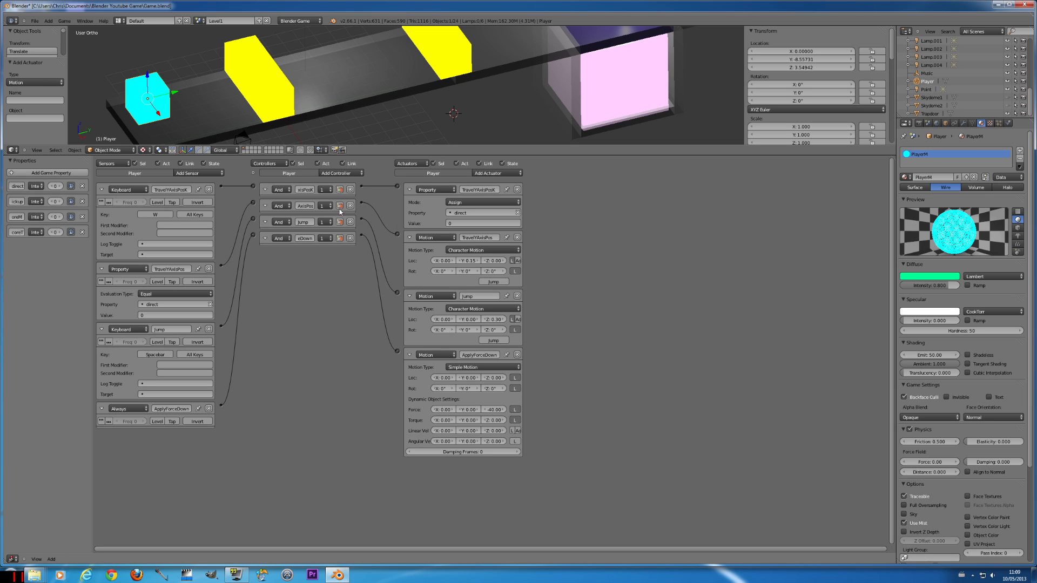
left_click(35, 21)
left_click(42, 72)
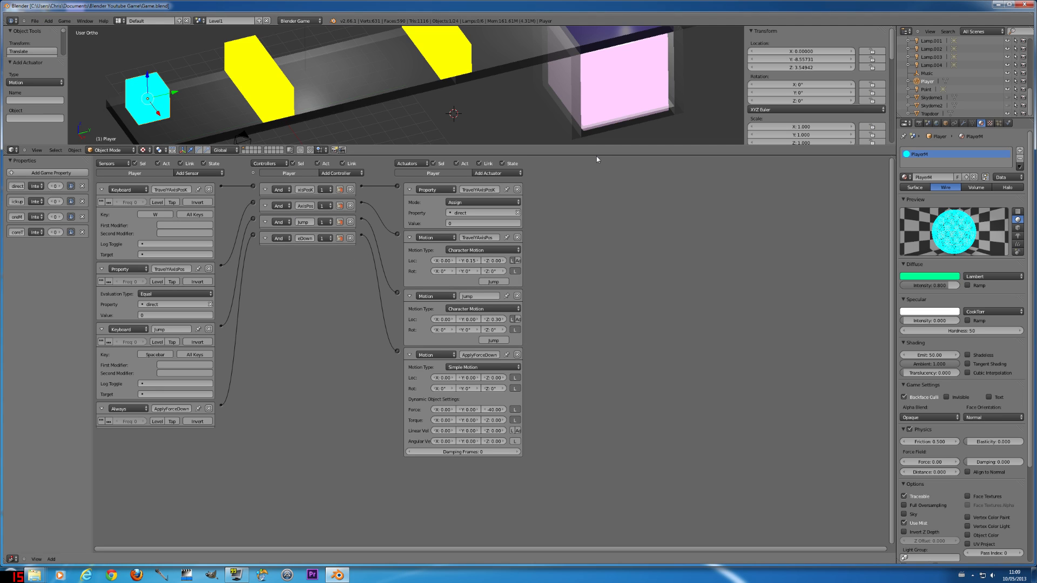
Enlarge the logic brick area and add a Keyboard sensor for the D key and a fifth And controller to the Player.
left_click_drag(604, 144, 620, 71)
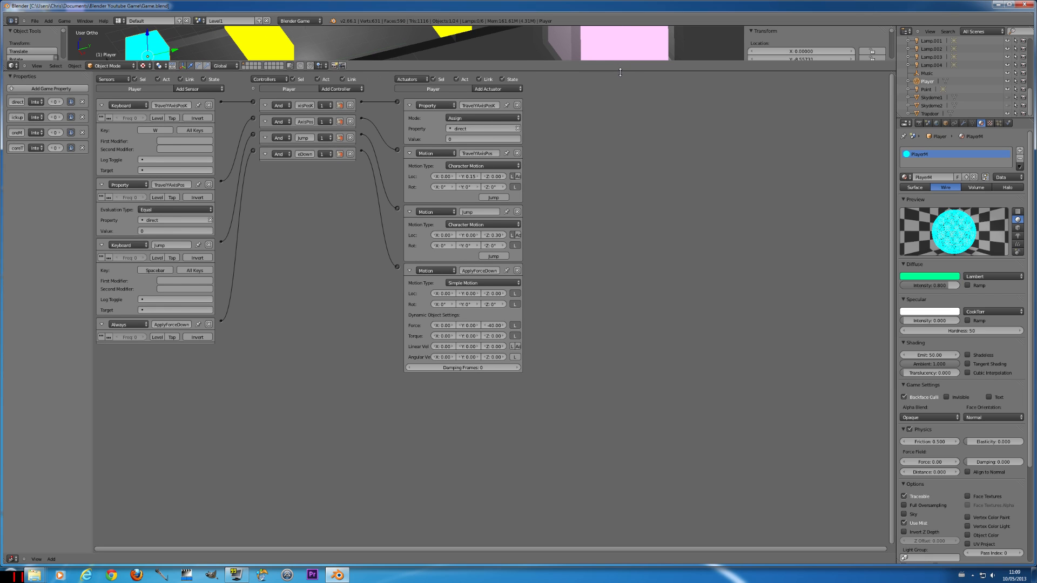
left_click_drag(620, 72, 620, 75)
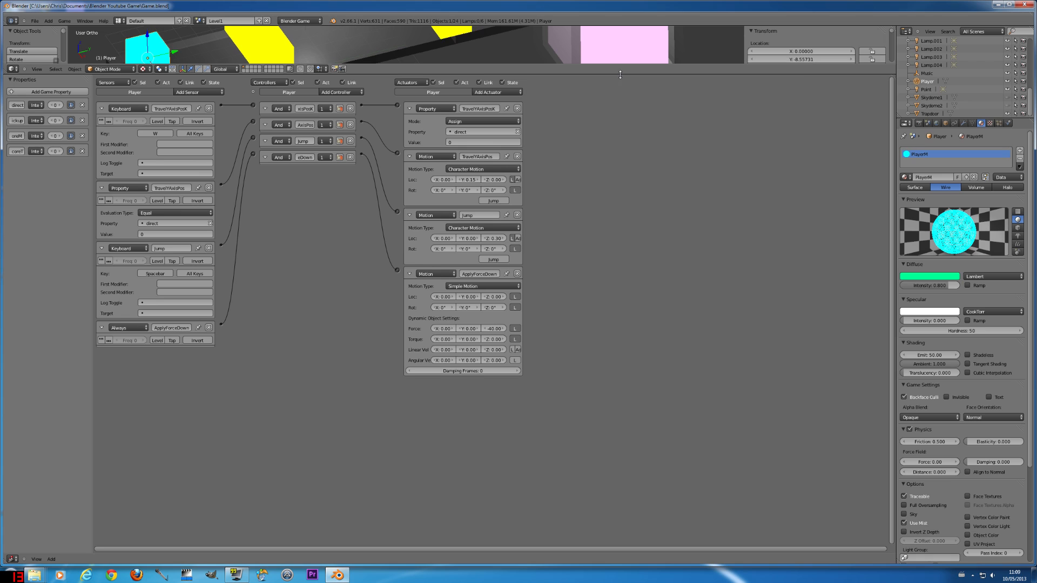
left_click(45, 25)
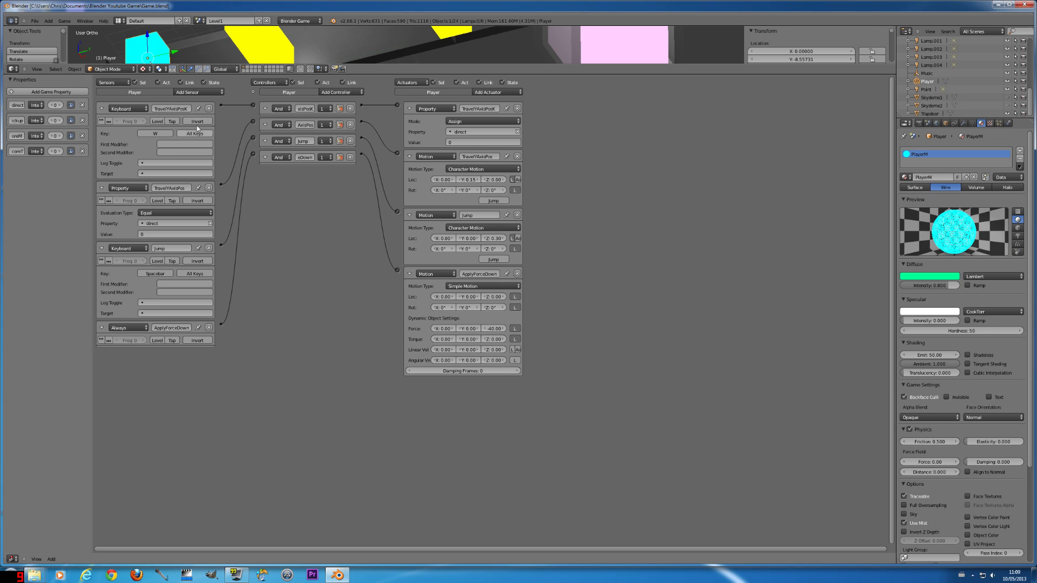
left_click(199, 93)
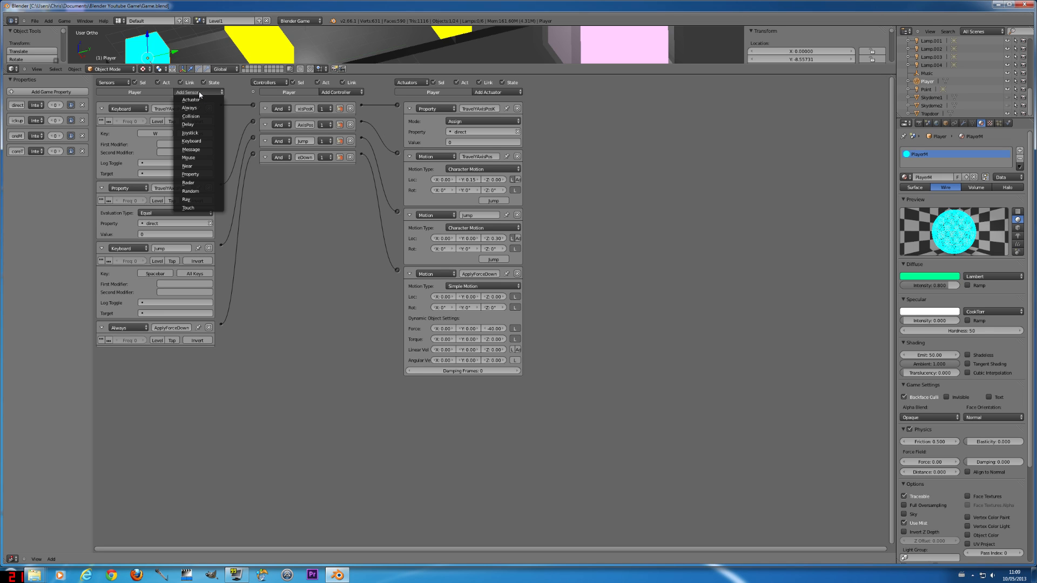
left_click(191, 140)
left_click(151, 382)
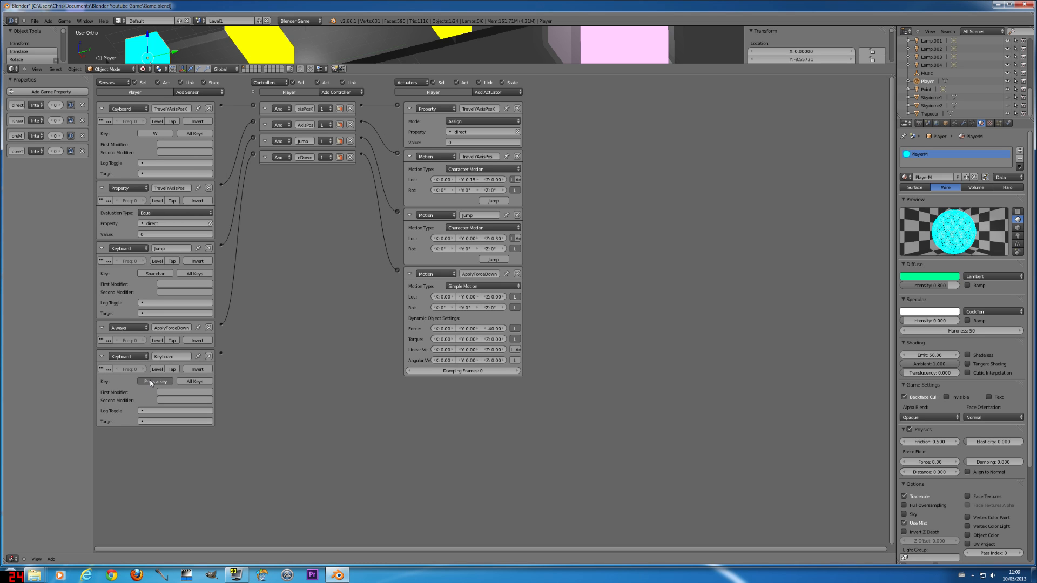
key("d")
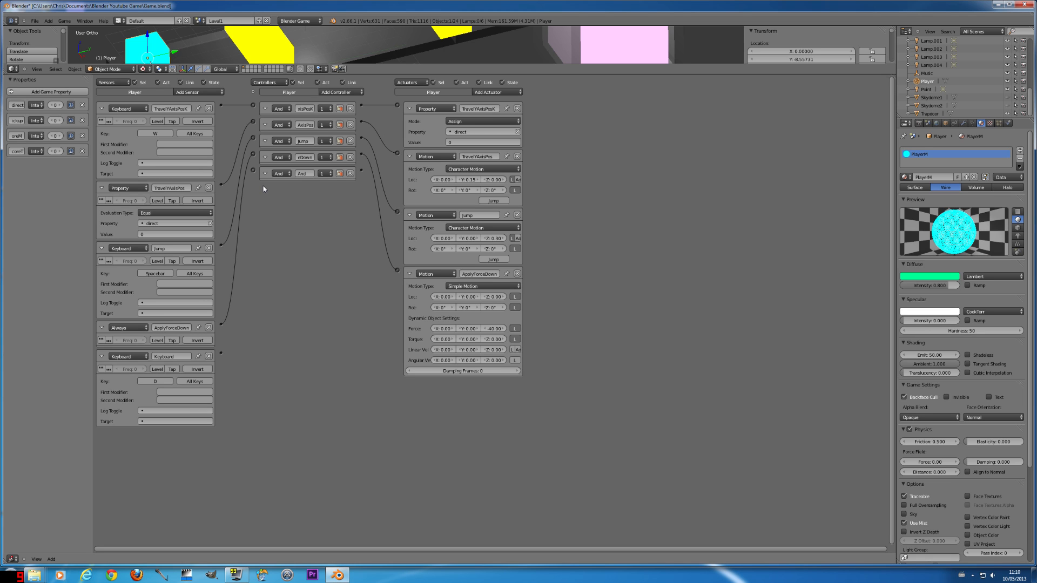
Try moving the Player cube about 0.8 units along the X axis and undo the move.
scroll(398, 215, "up", 1)
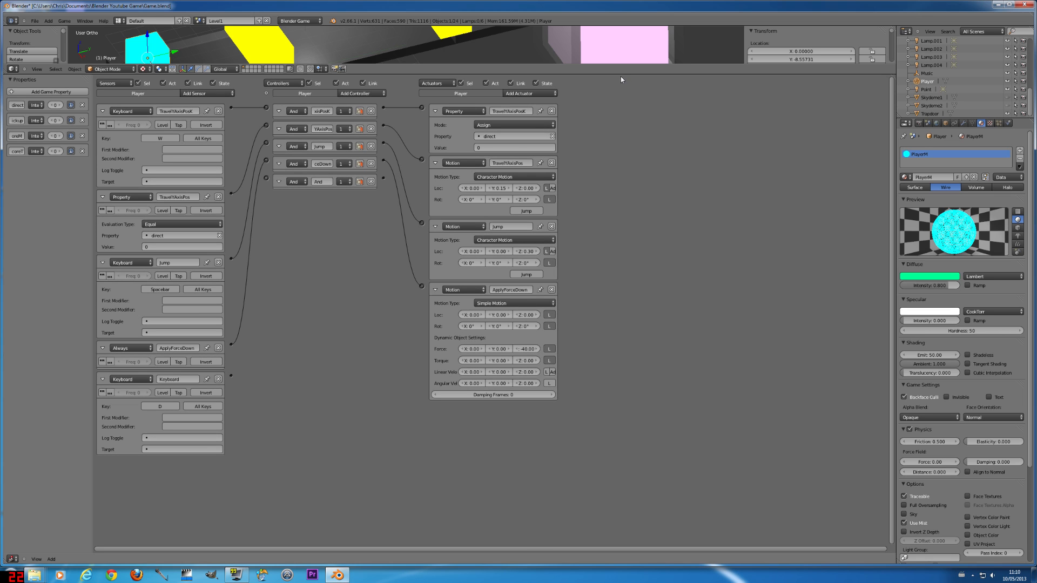
left_click_drag(622, 83, 621, 319)
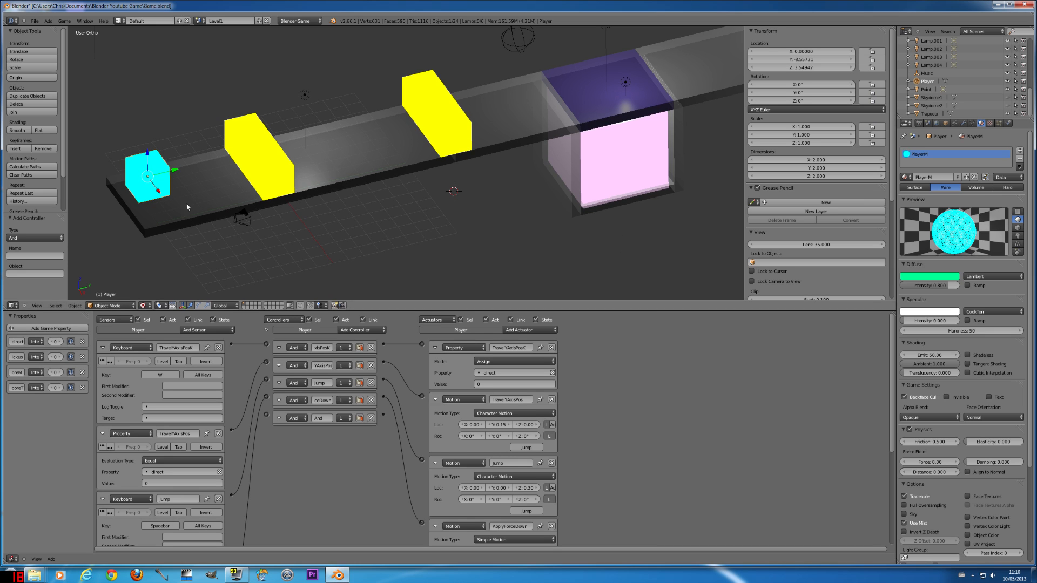
key("g")
key("x")
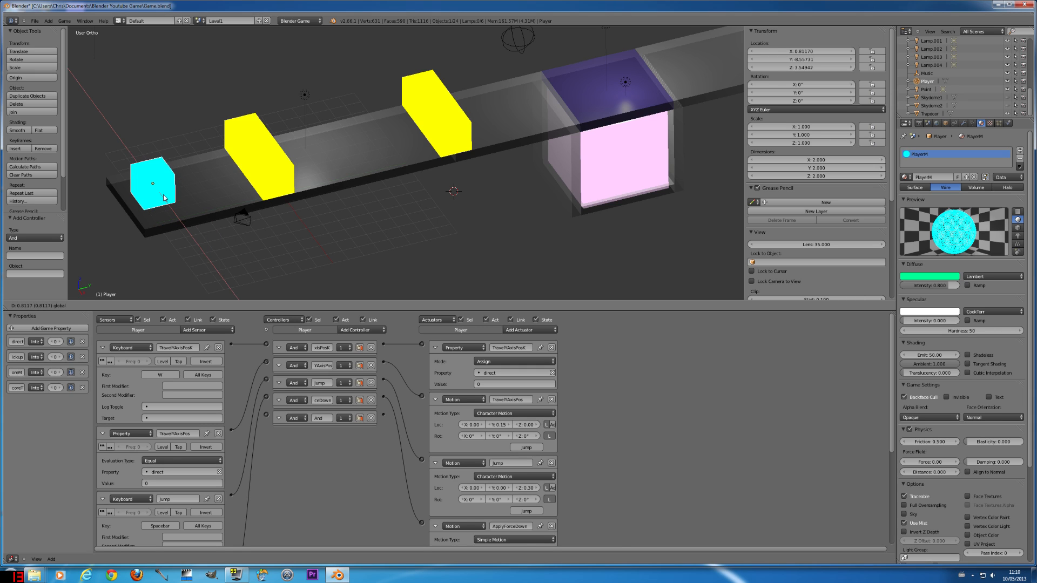
left_click(164, 198)
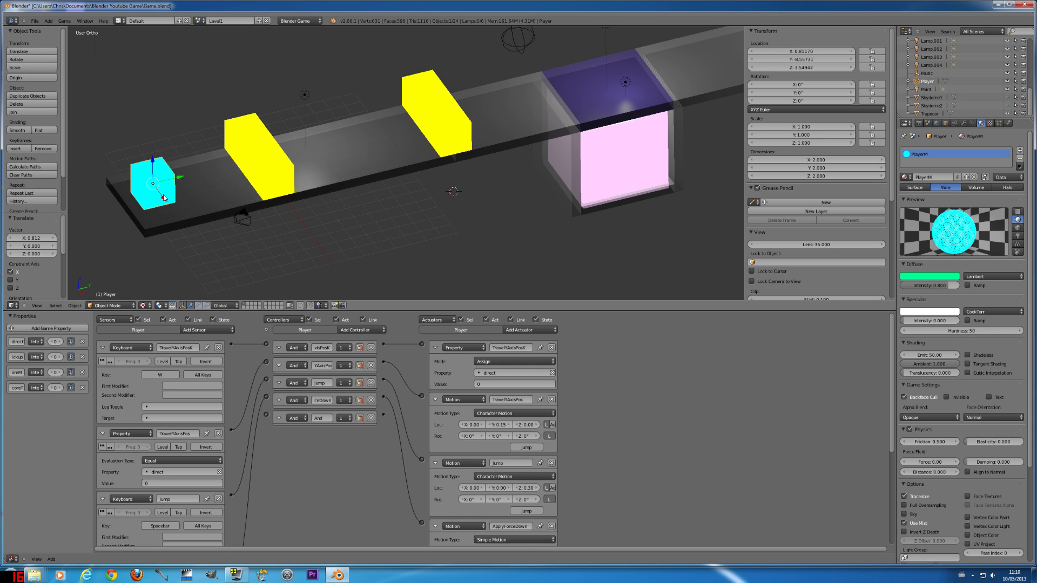
key("ctrl+z")
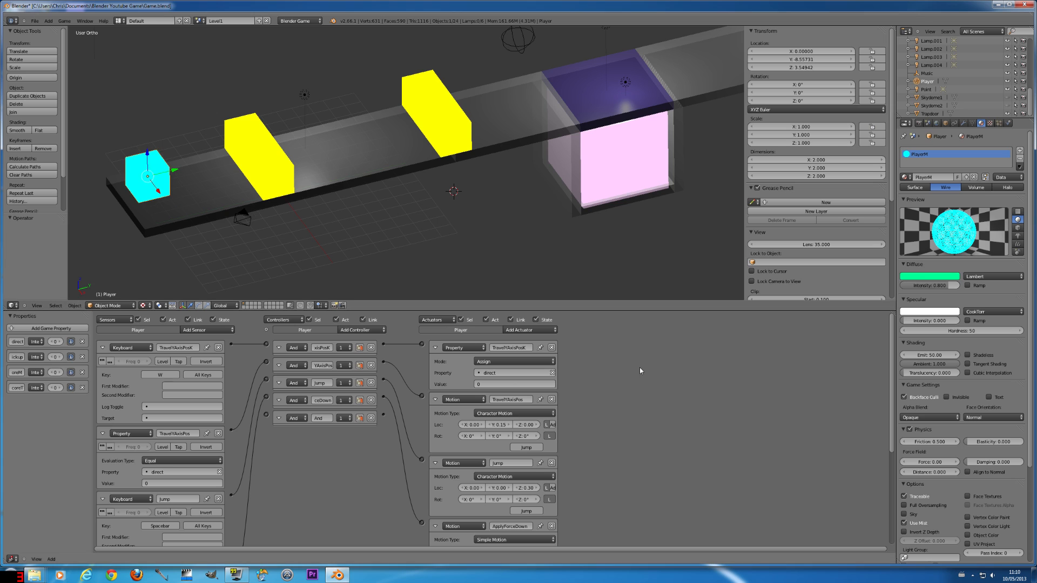
Enlarge the logic brick area and add a sixth And controller and a Motion actuator to the Player.
left_click_drag(631, 302, 636, 36)
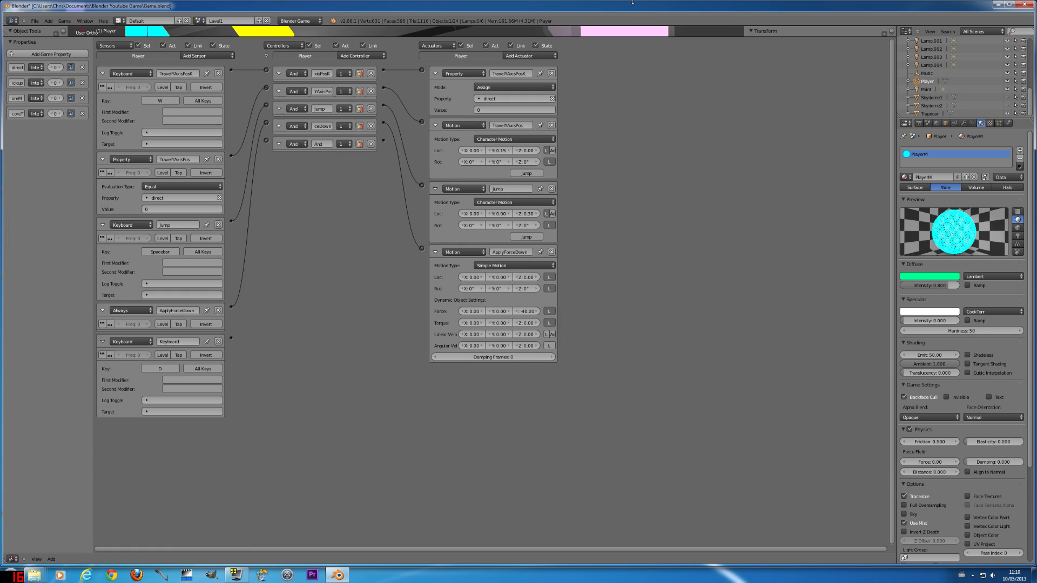
left_click(357, 56)
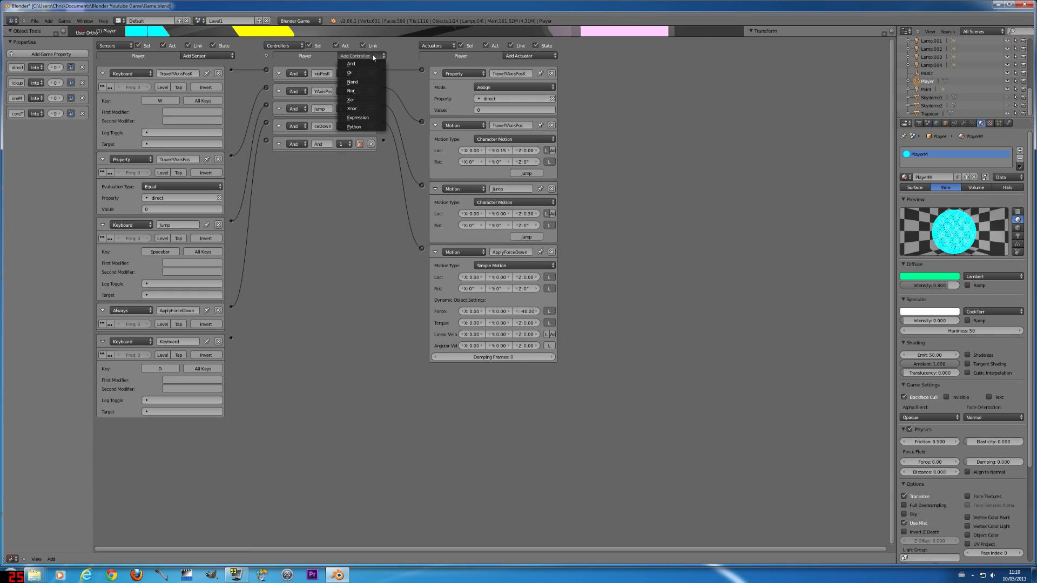
left_click(356, 61)
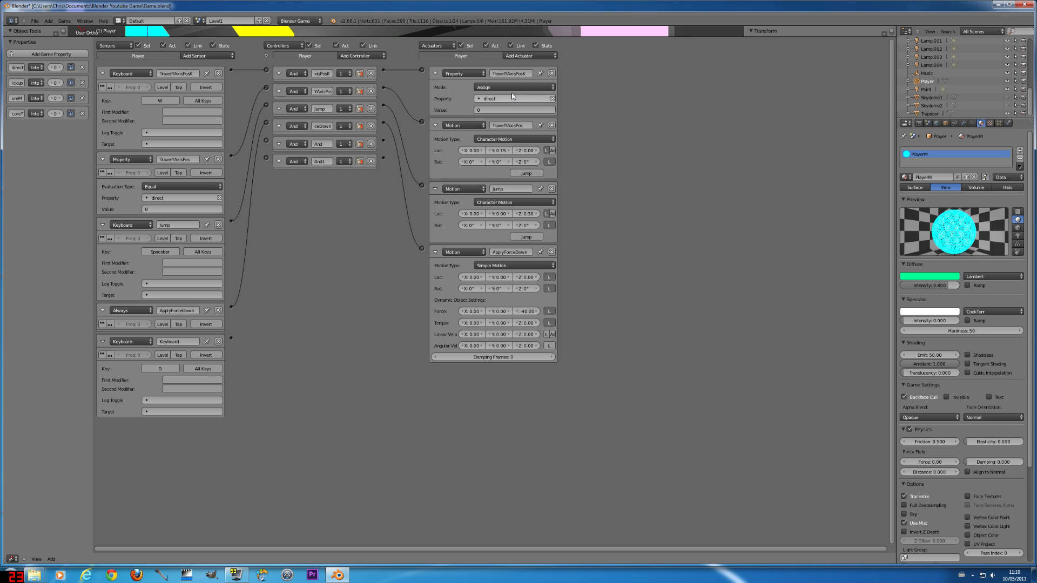
left_click(531, 56)
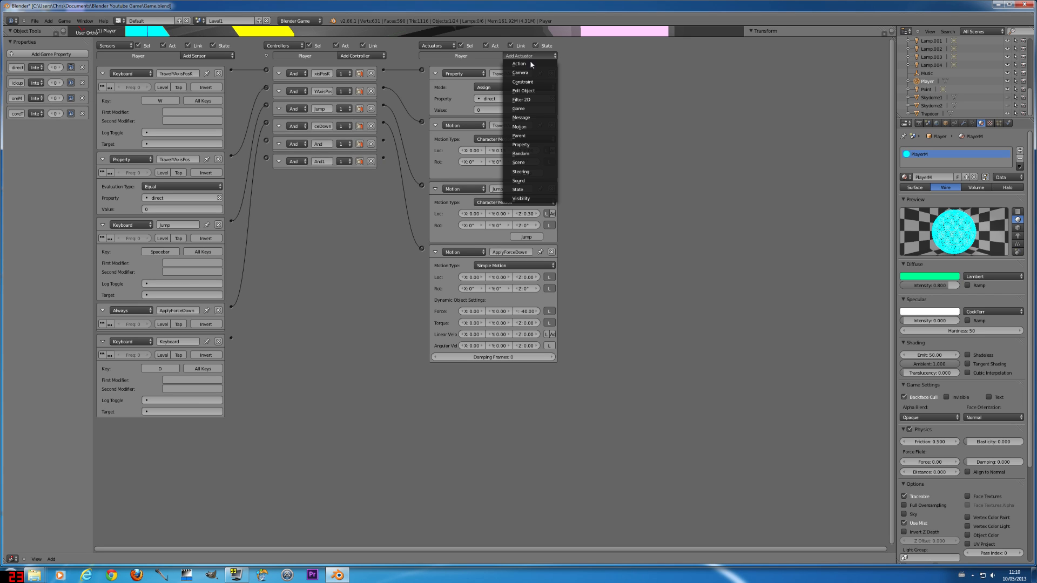
left_click(520, 126)
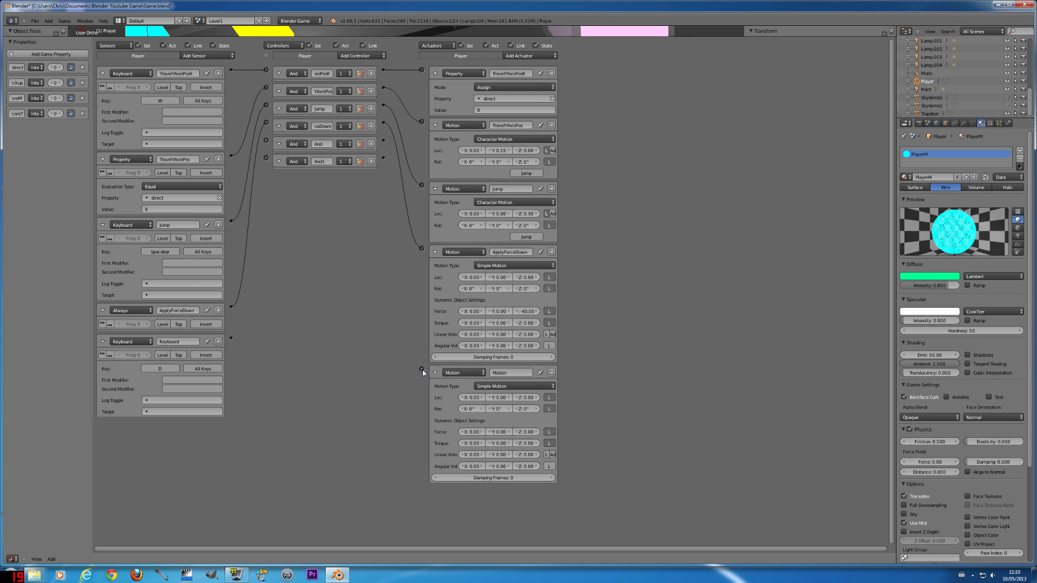
Link the D Keyboard sensor and the new Motion actuator to the fifth And controller, deleting the surplus sixth controller.
left_click_drag(414, 340, 382, 158)
left_click_drag(382, 157, 382, 141)
left_click(371, 161)
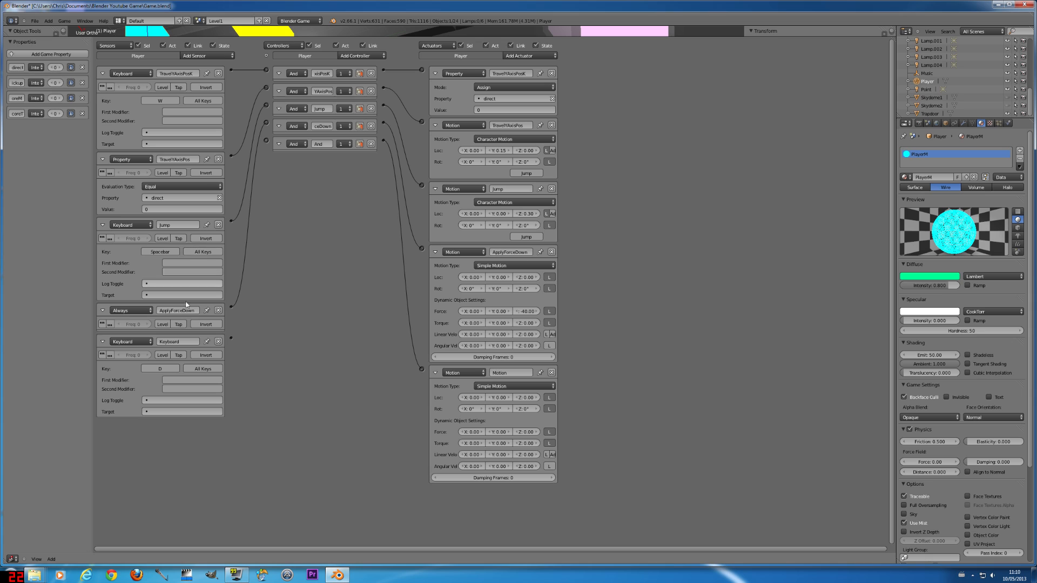
left_click_drag(231, 337, 266, 140)
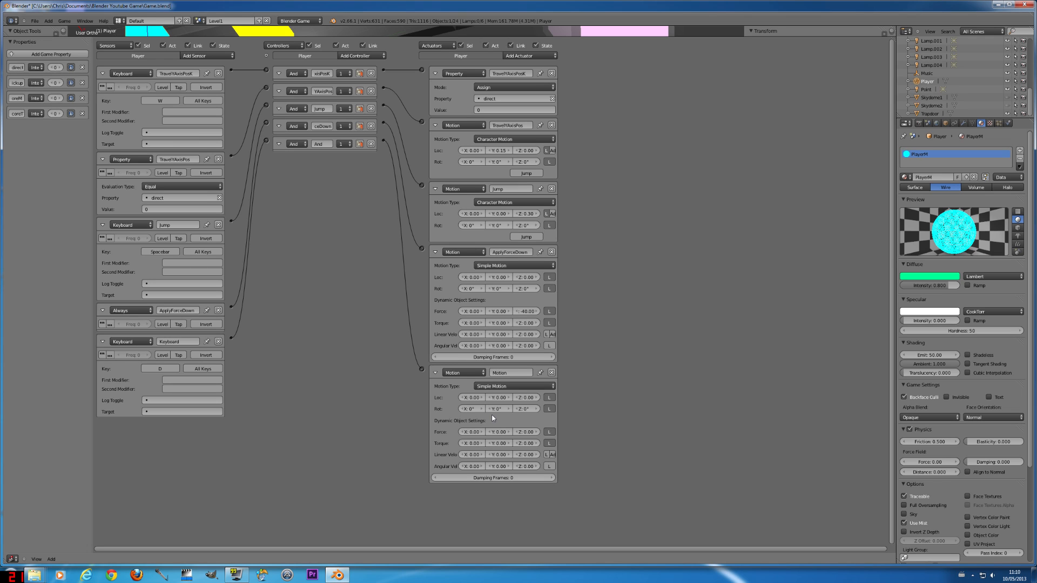
Set the D key's Motion actuator to Character Motion with a Loc X of 0.15 and save the file.
left_click(502, 386)
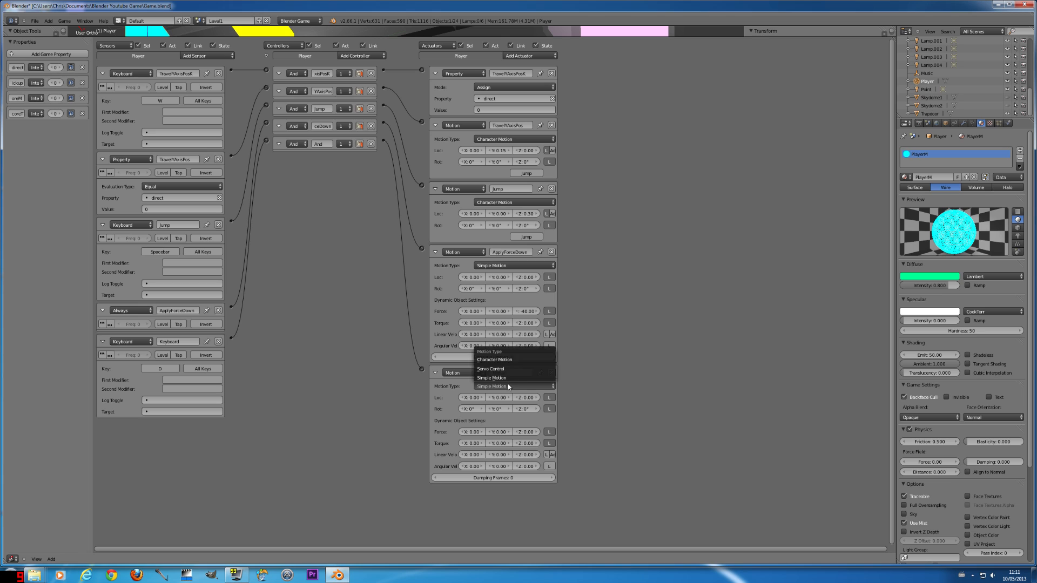
left_click(484, 361)
left_click(473, 397)
type("0.15")
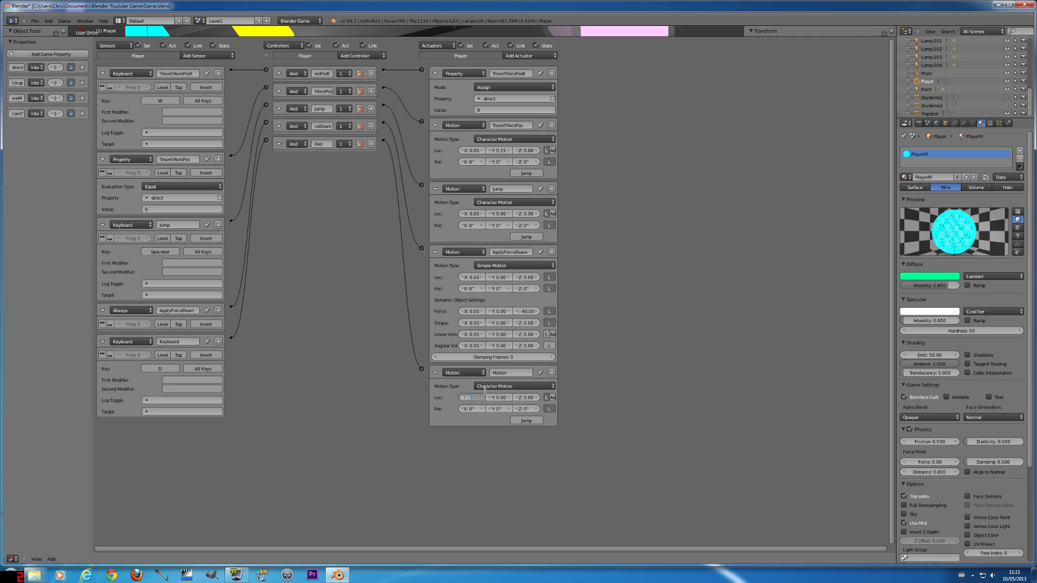
key("Return")
left_click(39, 22)
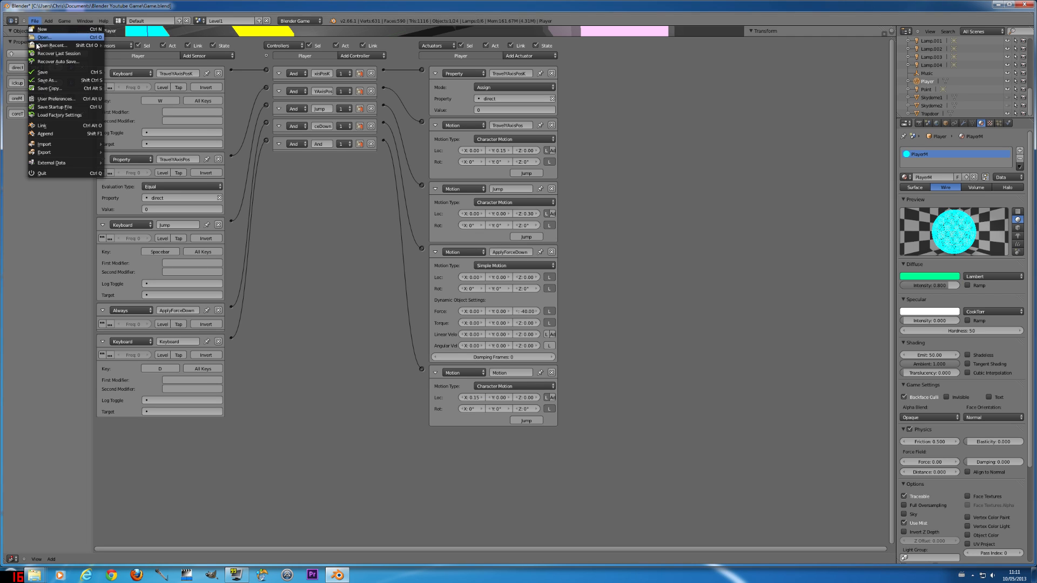
left_click(41, 72)
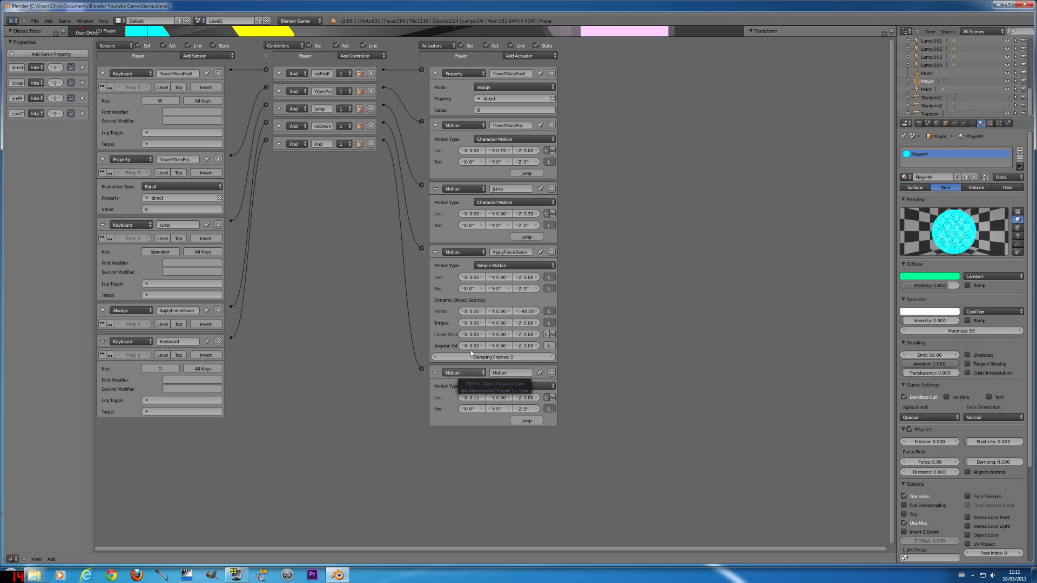
Enlarge the 3D view, try moving the Player about 5.49 units along Y and 0.21 along X, and undo both moves.
scroll(391, 306, "up", 4)
scroll(392, 309, "down", 4)
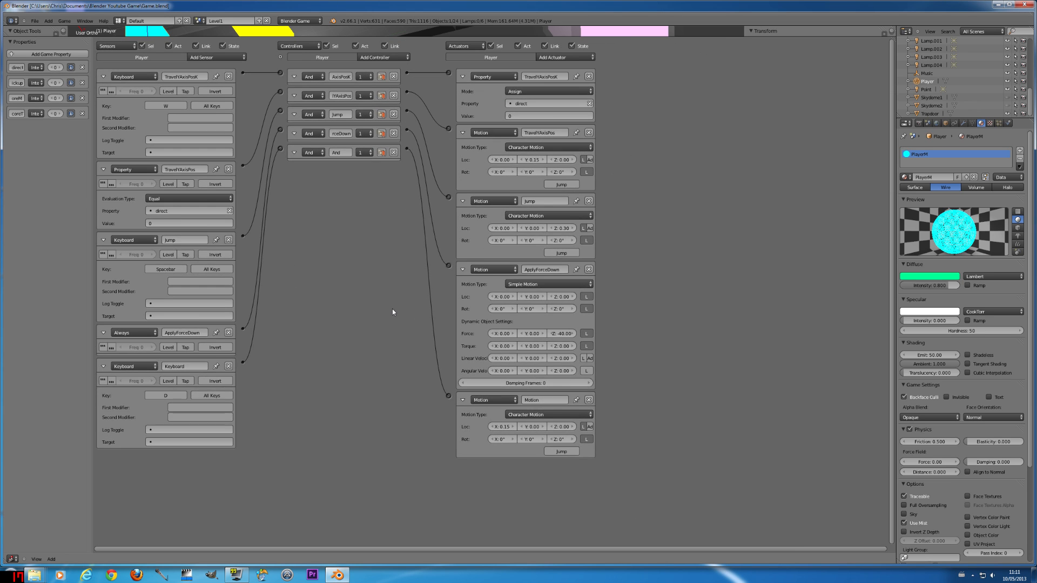
left_click_drag(637, 38, 672, 330)
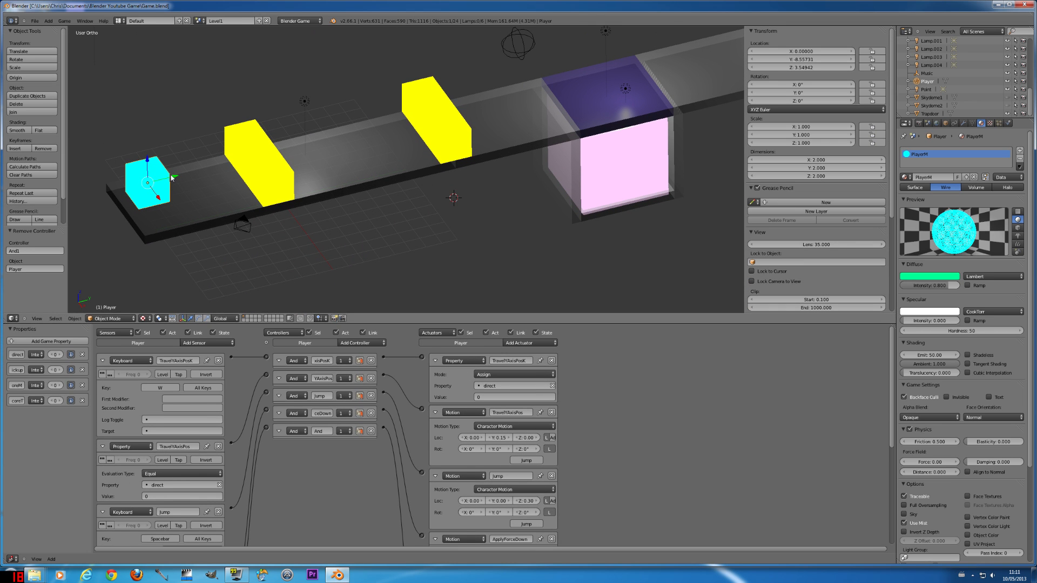
left_click_drag(171, 179, 236, 152)
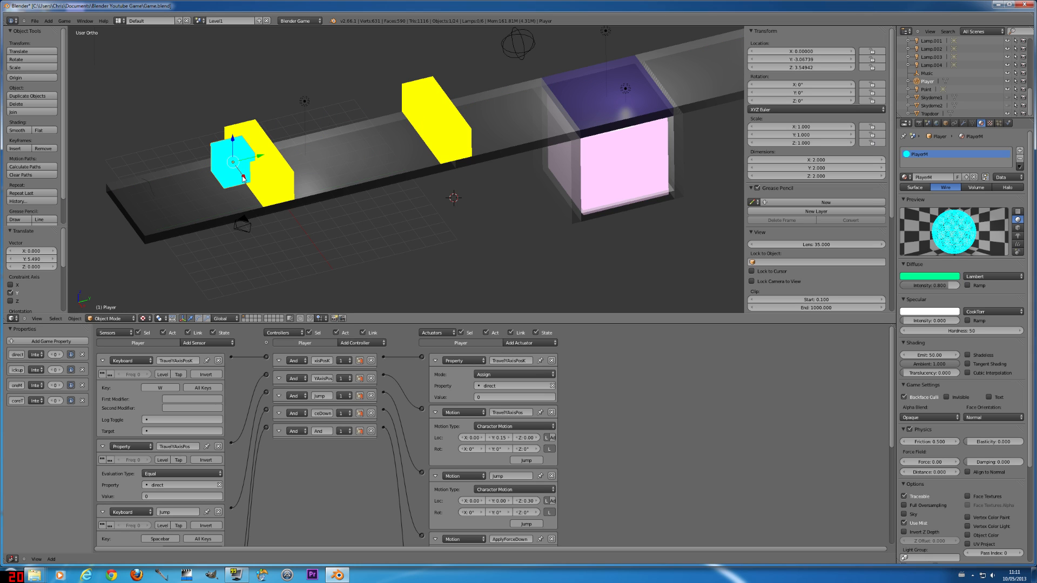
mouse_move(244, 178)
left_mouse_down()
mouse_move(280, 248)
mouse_move(230, 191)
left_mouse_up()
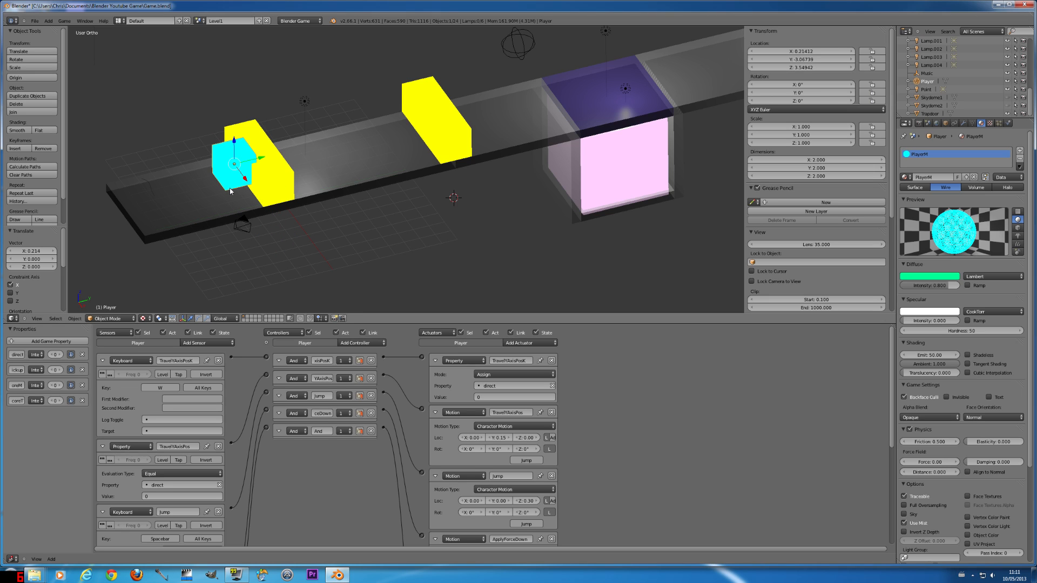
key("ctrl+z")
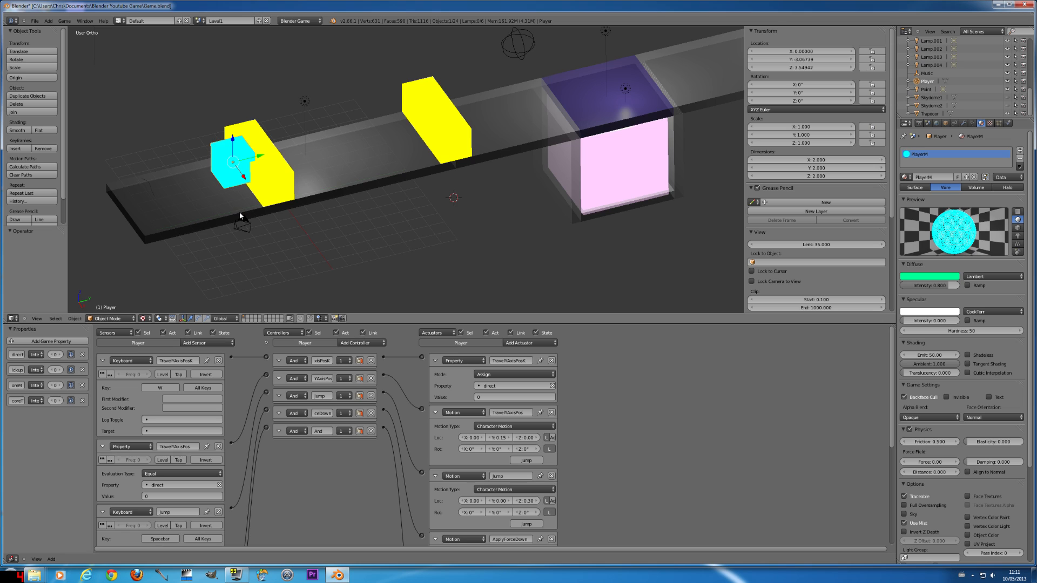
key("ctrl+z")
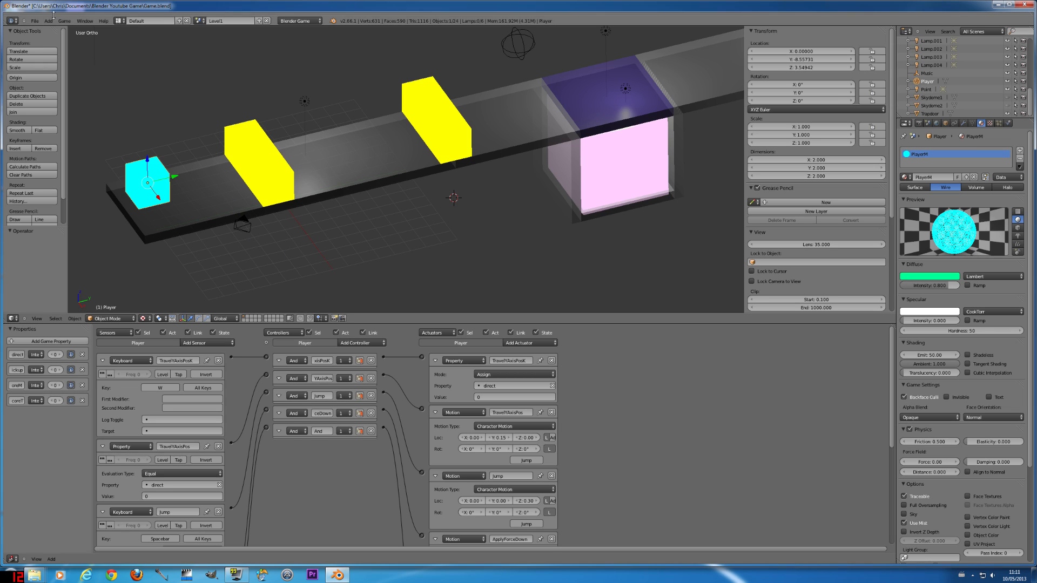
Save the file, run the game engine to preview the level, and exit the game.
left_click(34, 21)
left_click(43, 74)
left_click(65, 20)
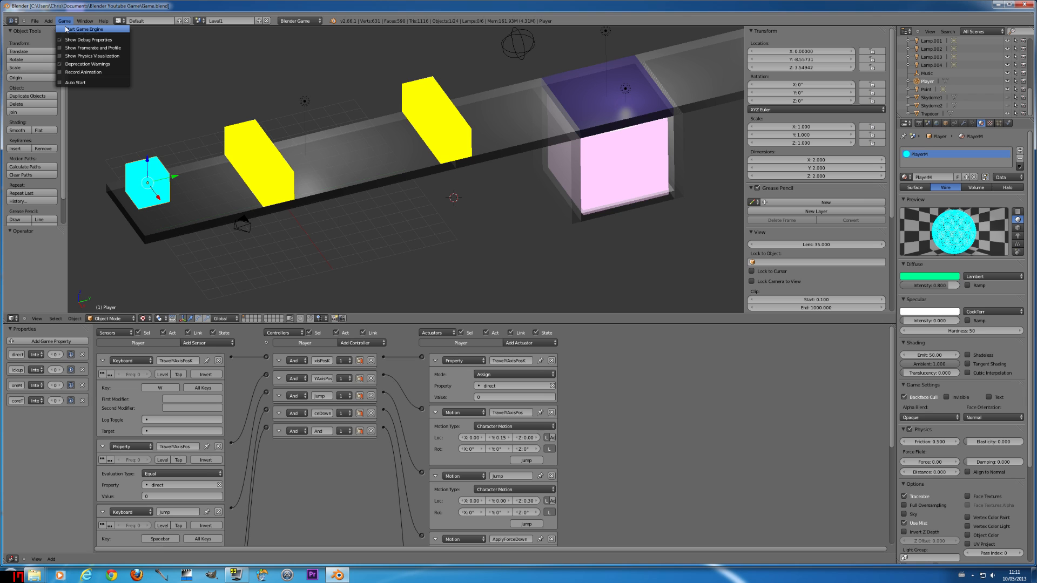
left_click(65, 29)
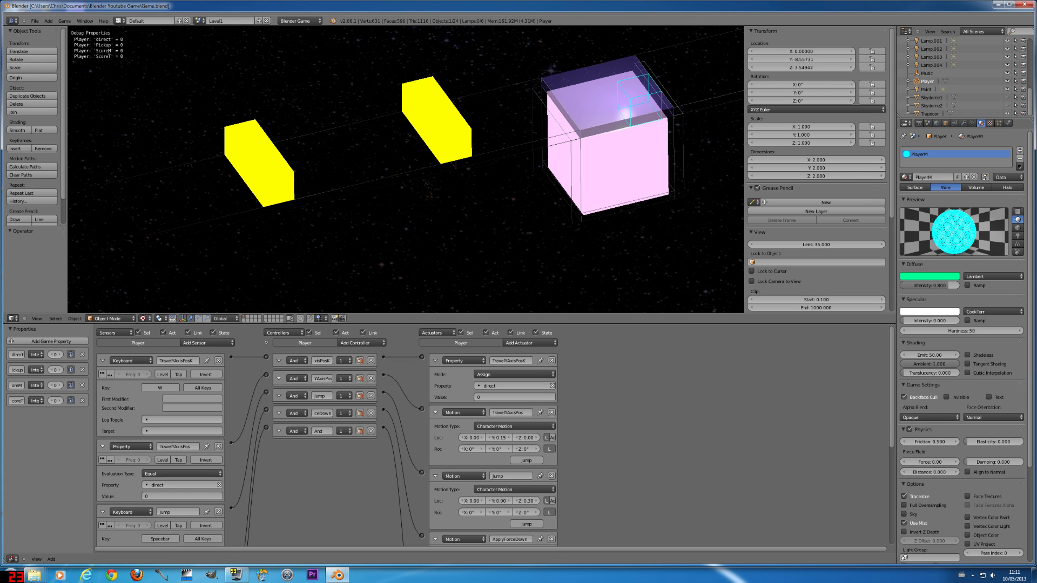
key("Escape")
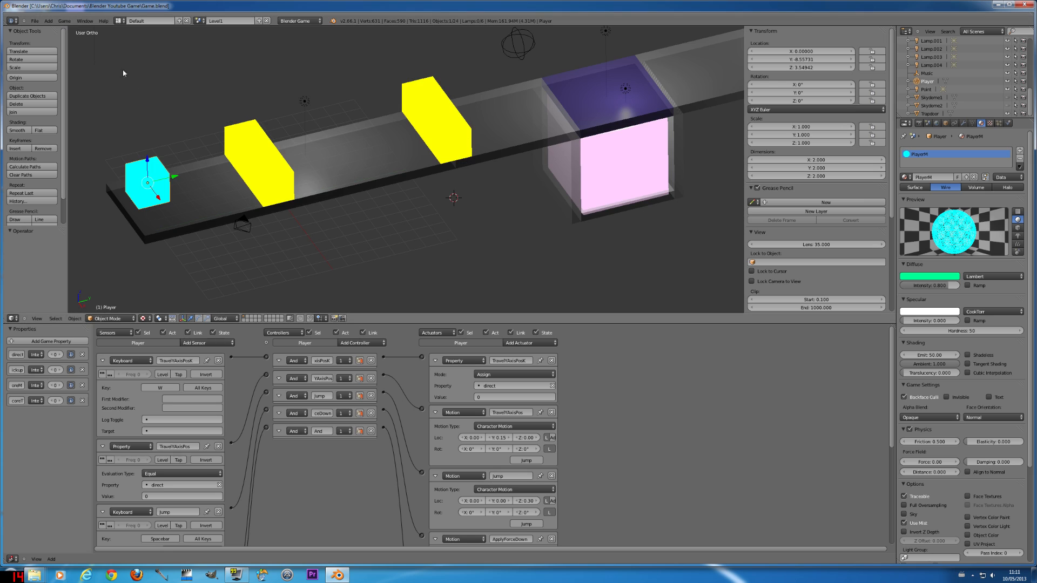
Try raising the yellow barrier nearest the Player about 1.6 units along Z and undo the move.
right_click(247, 132)
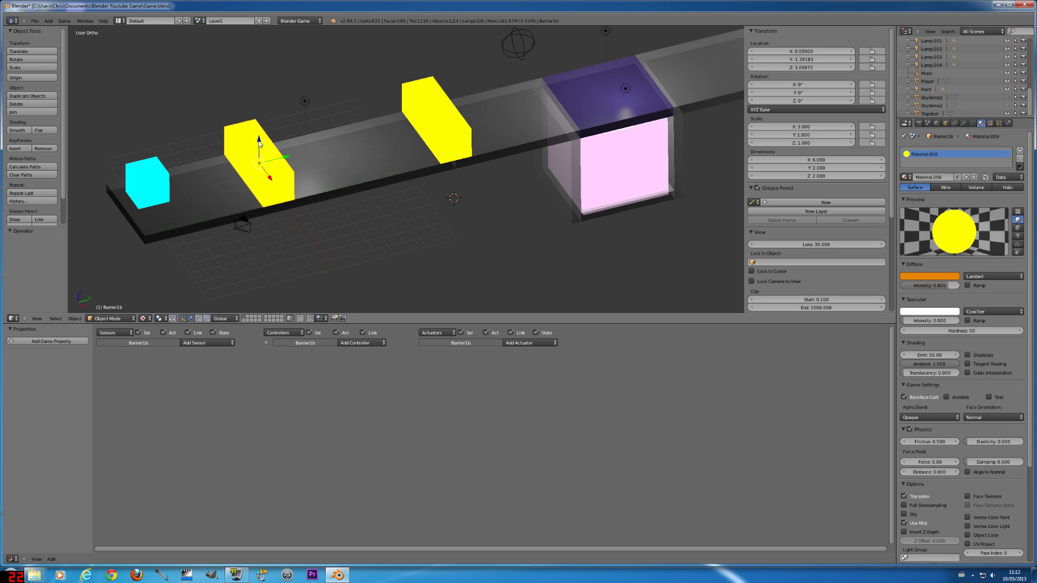
left_click_drag(259, 142, 259, 124)
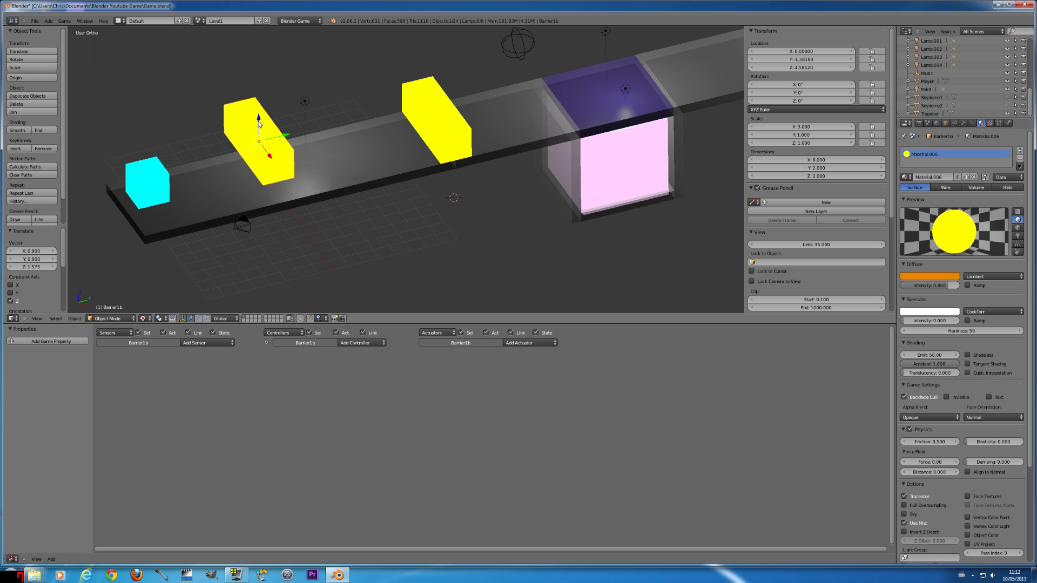
key("ctrl+z")
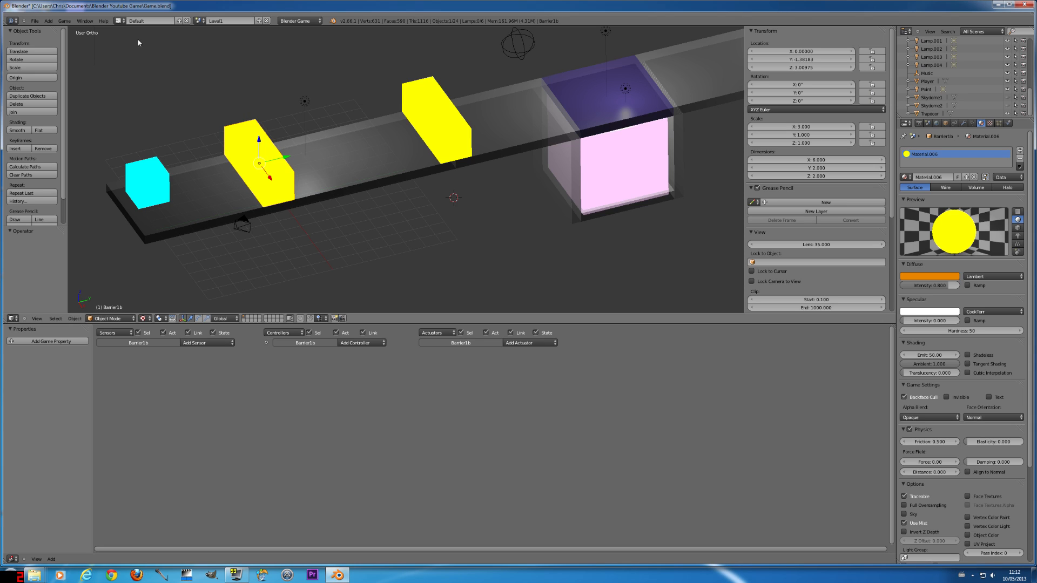
Select the second yellow barrier, Barrier2b, and save the file.
right_click(448, 111)
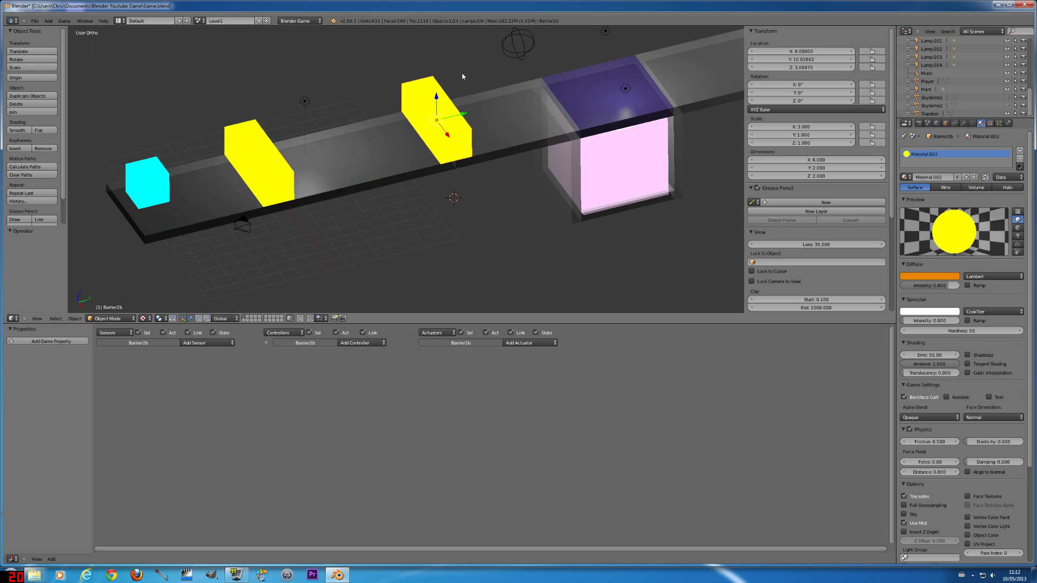
left_click(35, 21)
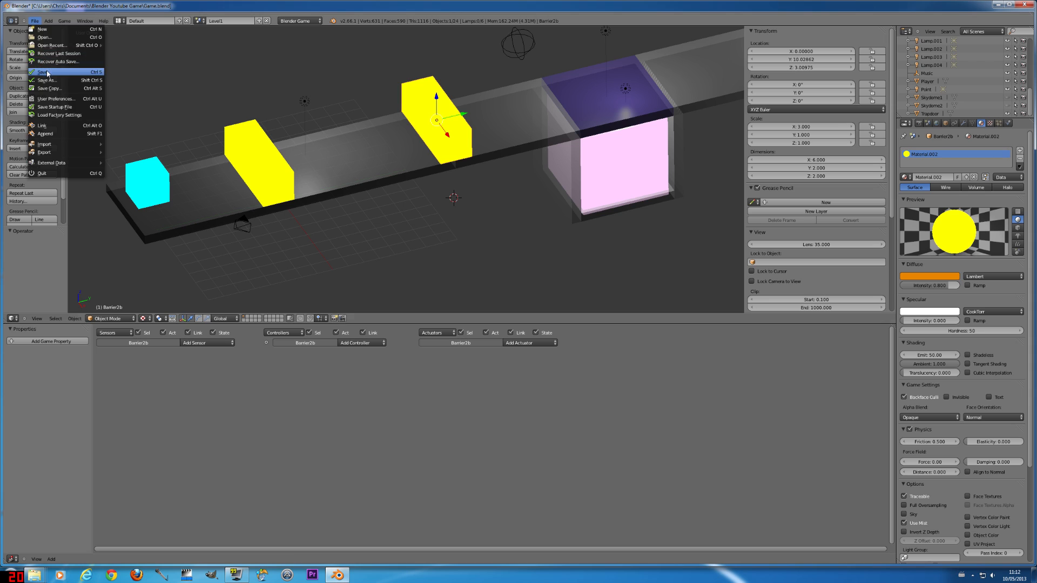
left_click(46, 73)
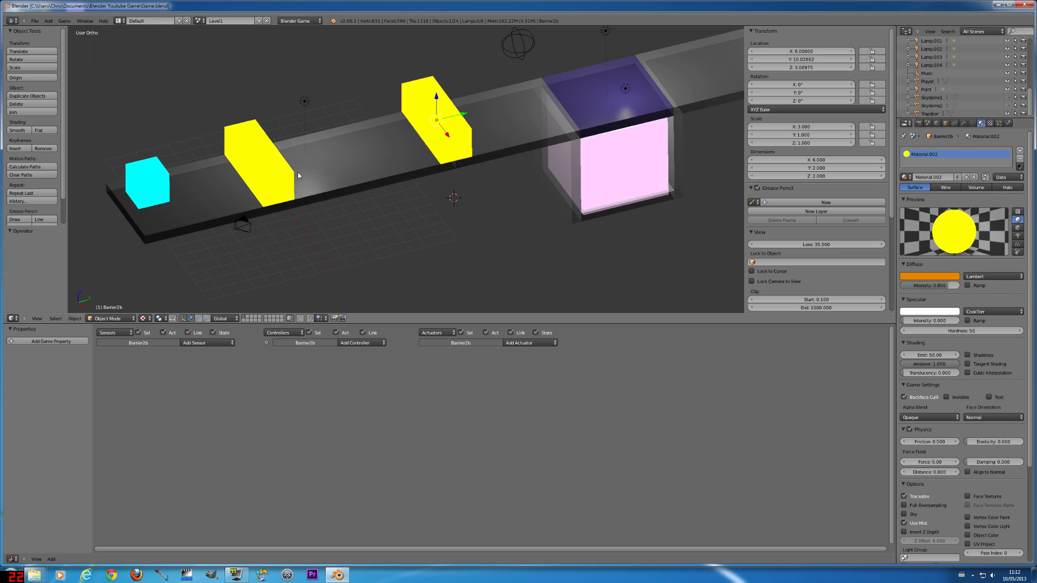
left_click(34, 20)
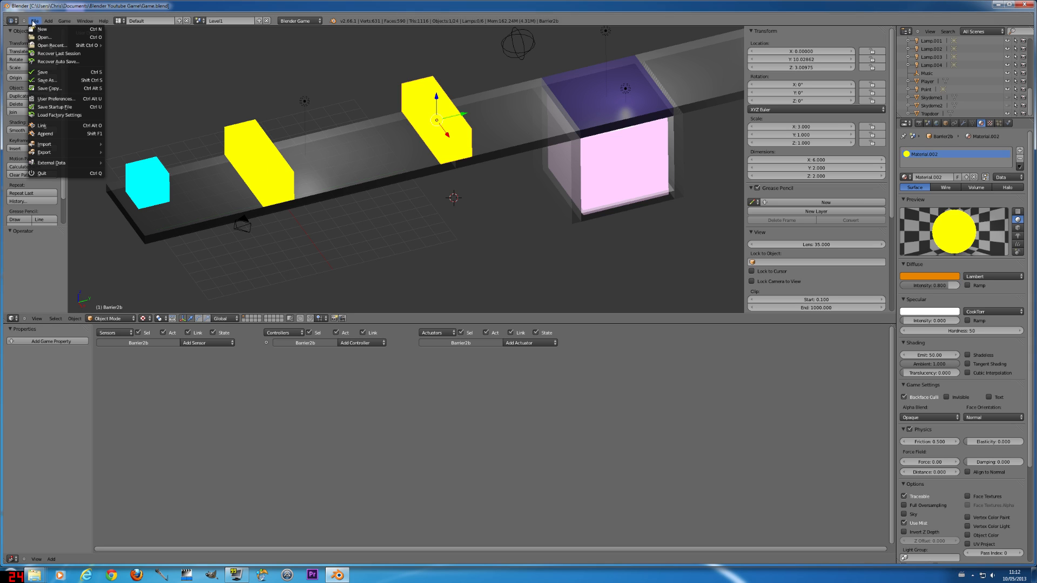
left_click(43, 72)
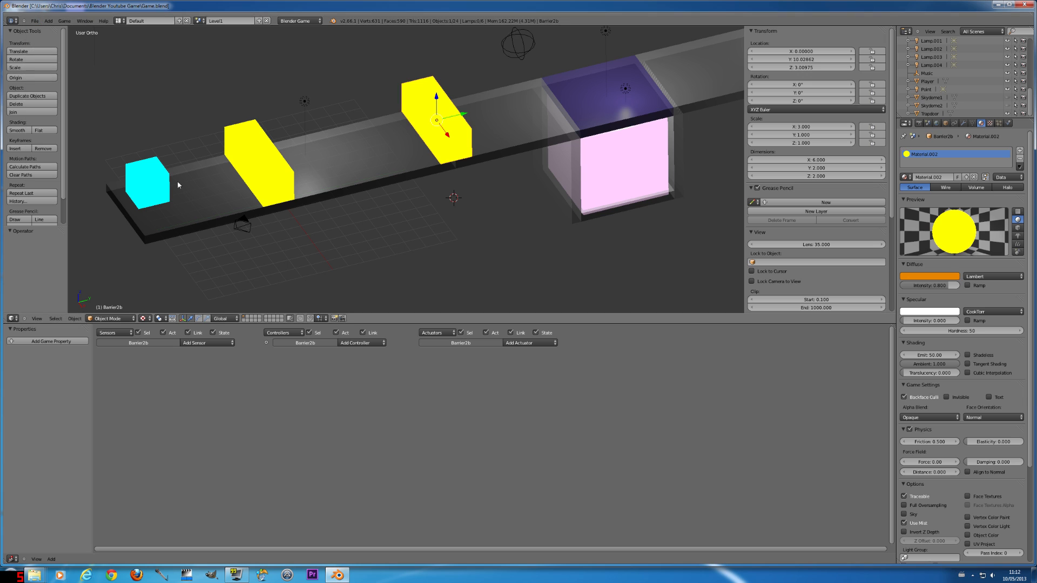
Select the Player, enlarge the logic brick area and add a Keyboard sensor for the A key.
right_click(164, 186)
left_click_drag(612, 324, 612, 70)
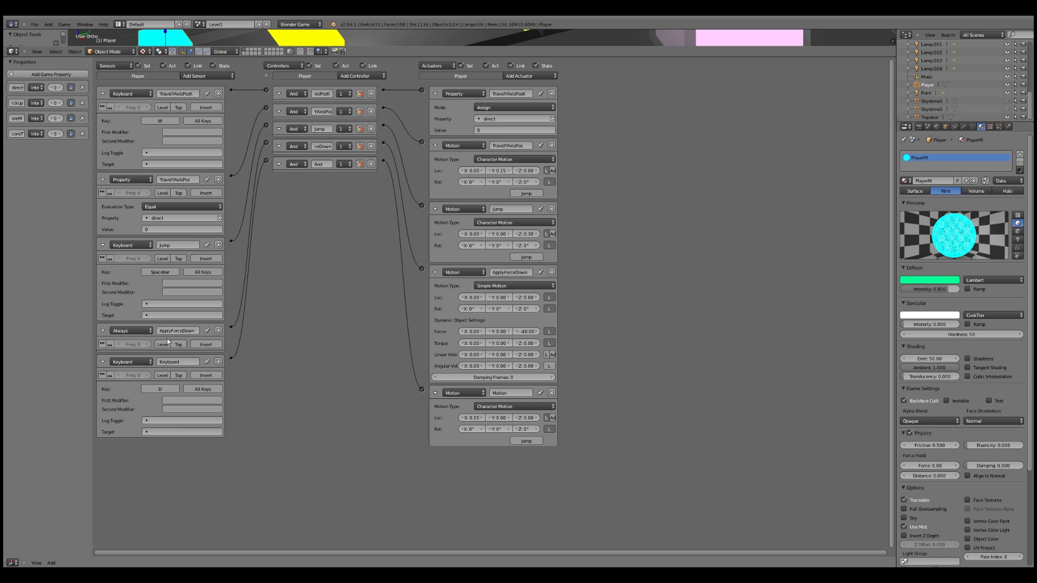
left_click(212, 75)
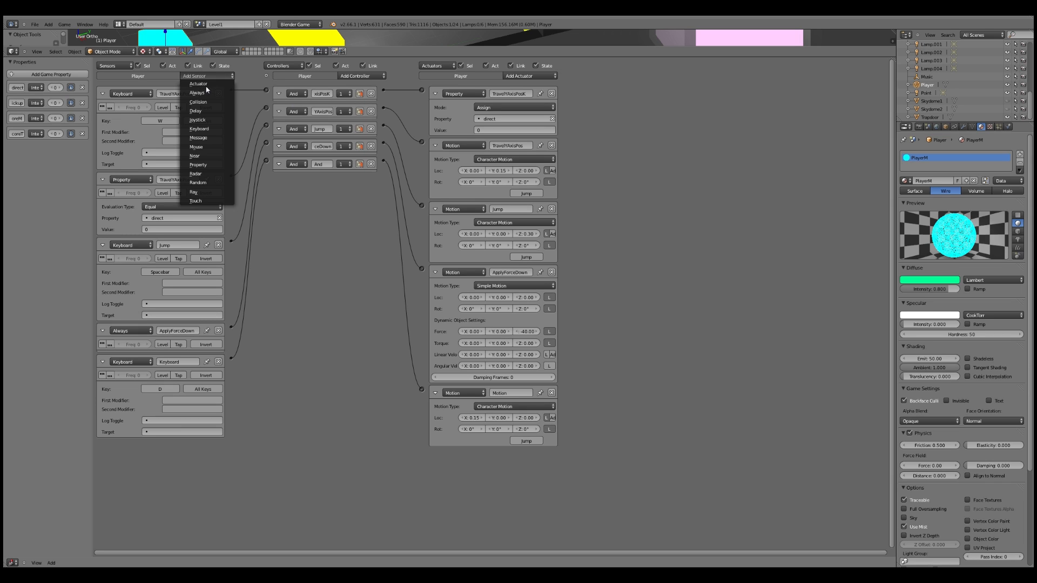
left_click(199, 129)
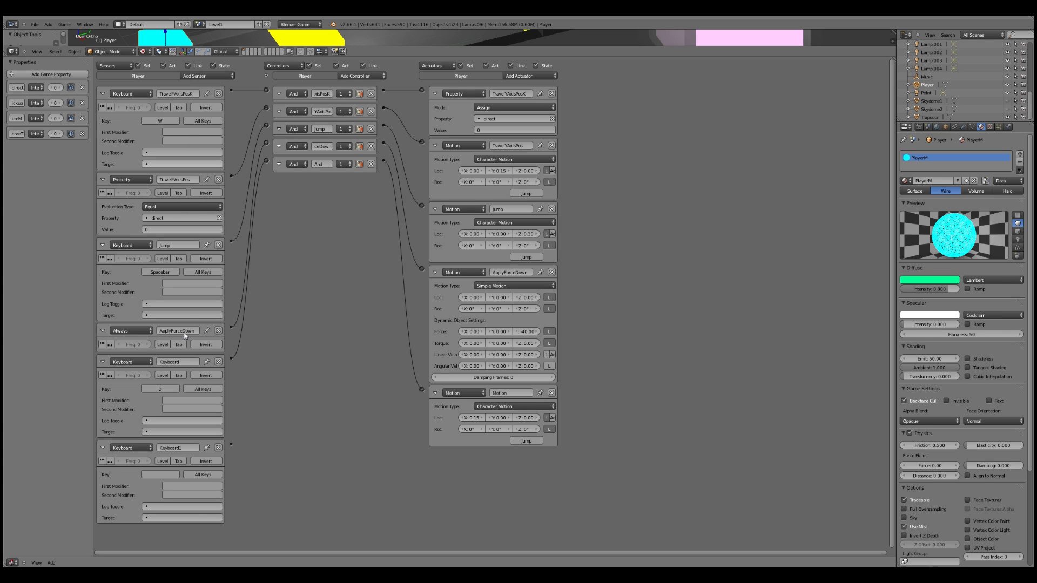
left_click(161, 475)
key("a")
Add a sixth And controller to the Player and link the A Keyboard sensor to it.
left_click(361, 76)
left_click(351, 84)
left_click_drag(267, 178, 230, 443)
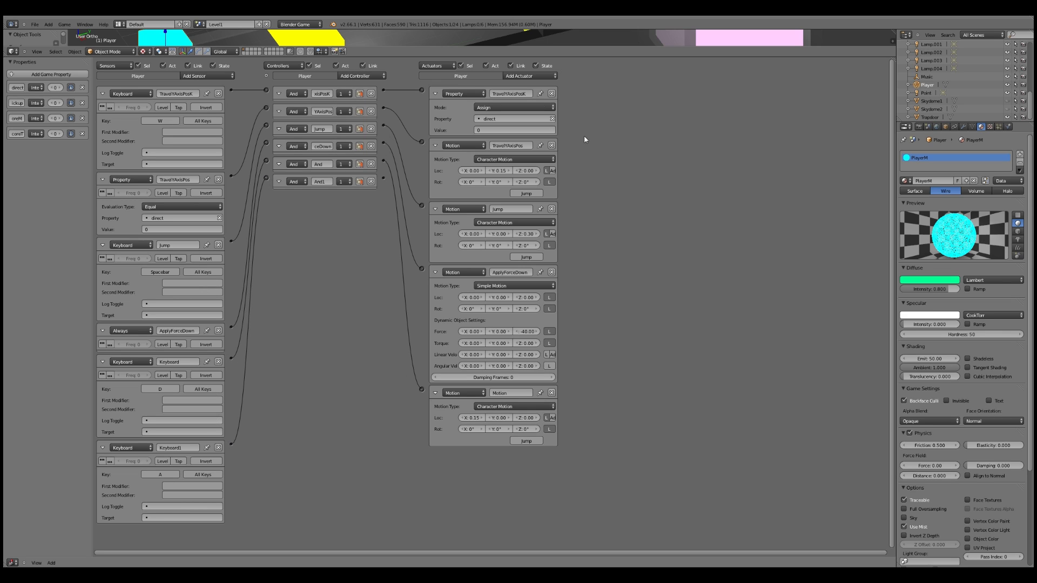
Add a Motion actuator of type Character Motion to the Player and link it to the sixth And controller.
left_click(529, 76)
left_click(524, 151)
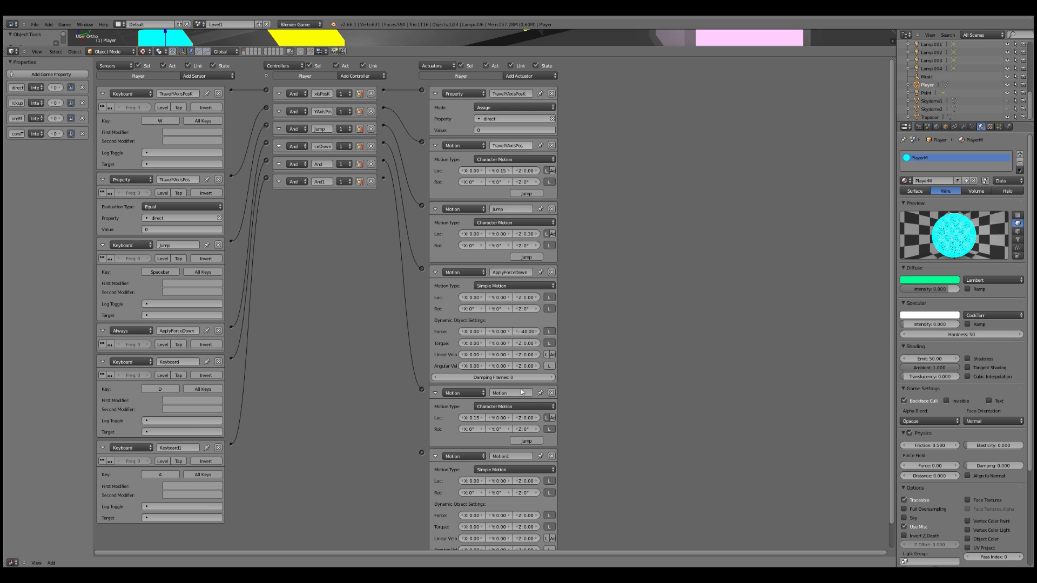
left_click(505, 470)
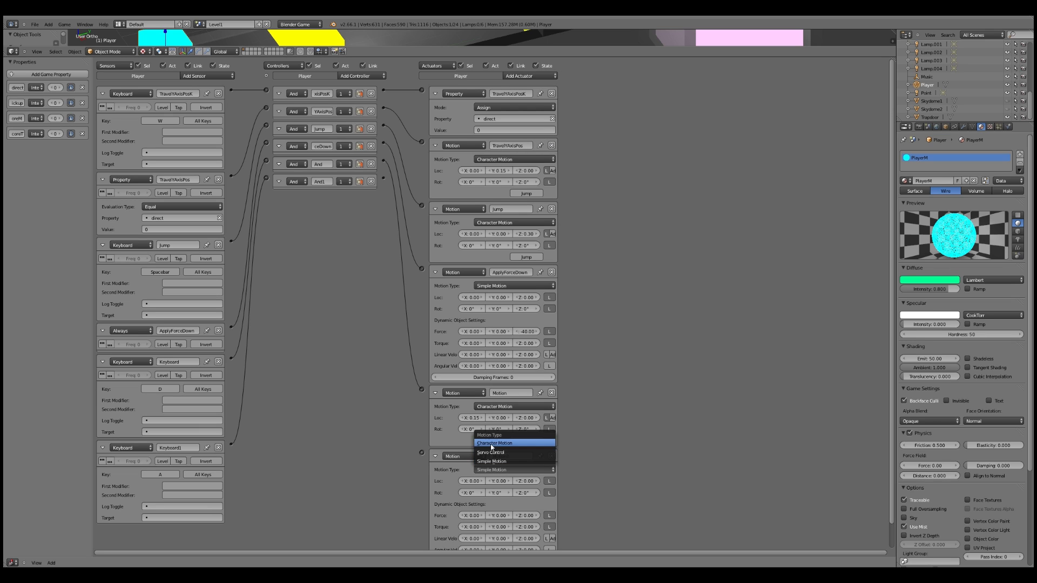
left_click(502, 446)
left_click_drag(421, 453, 382, 180)
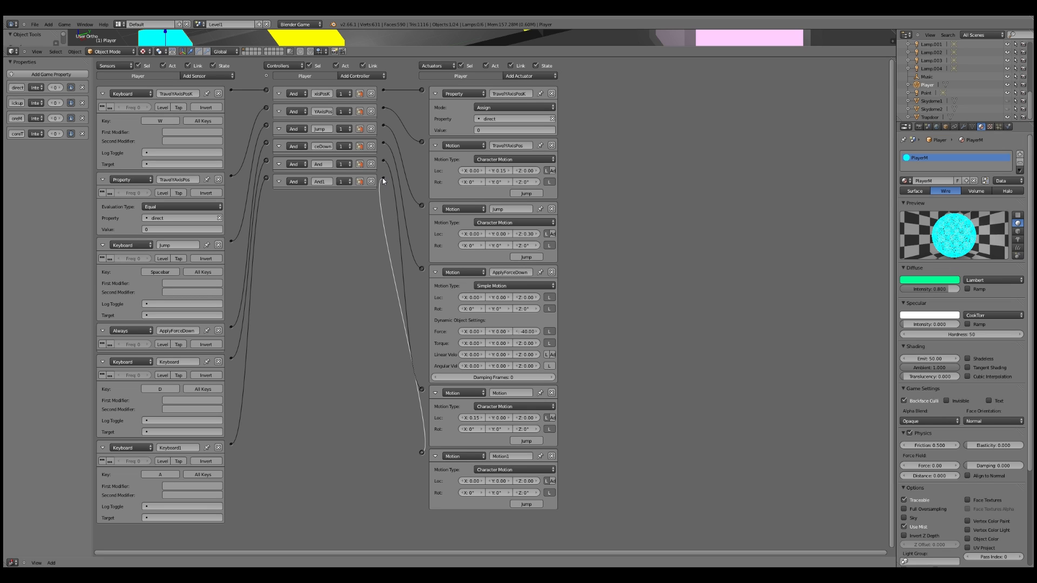
left_click_drag(382, 177, 382, 177)
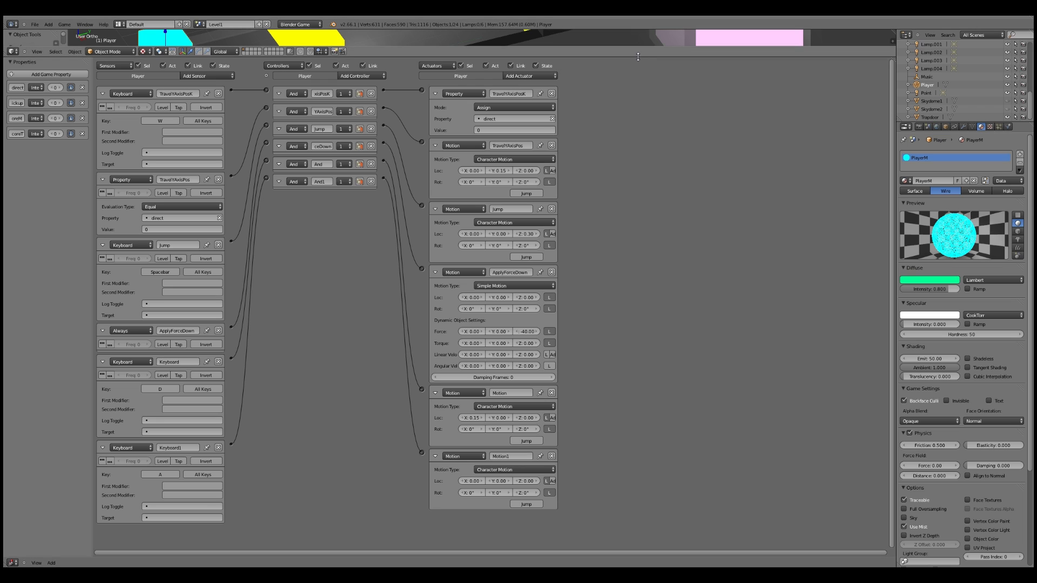
Enlarge the 3D view, try moving the Player about -0.32 units along the X axis, and undo the move.
left_click_drag(647, 136, 652, 336)
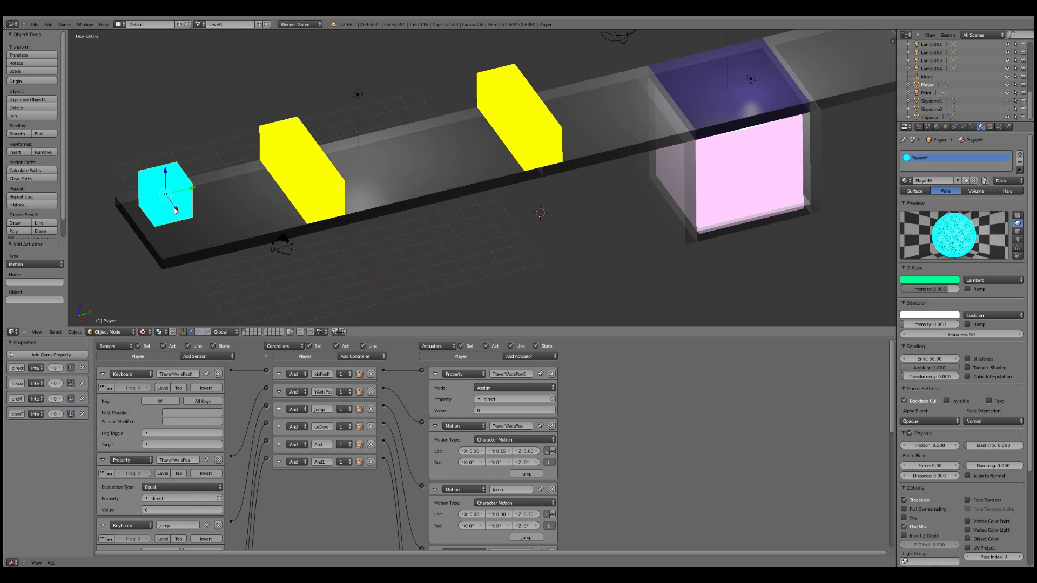
mouse_move(176, 210)
left_mouse_down()
mouse_move(157, 114)
mouse_move(192, 227)
mouse_move(164, 196)
mouse_move(183, 229)
mouse_move(173, 210)
left_mouse_up()
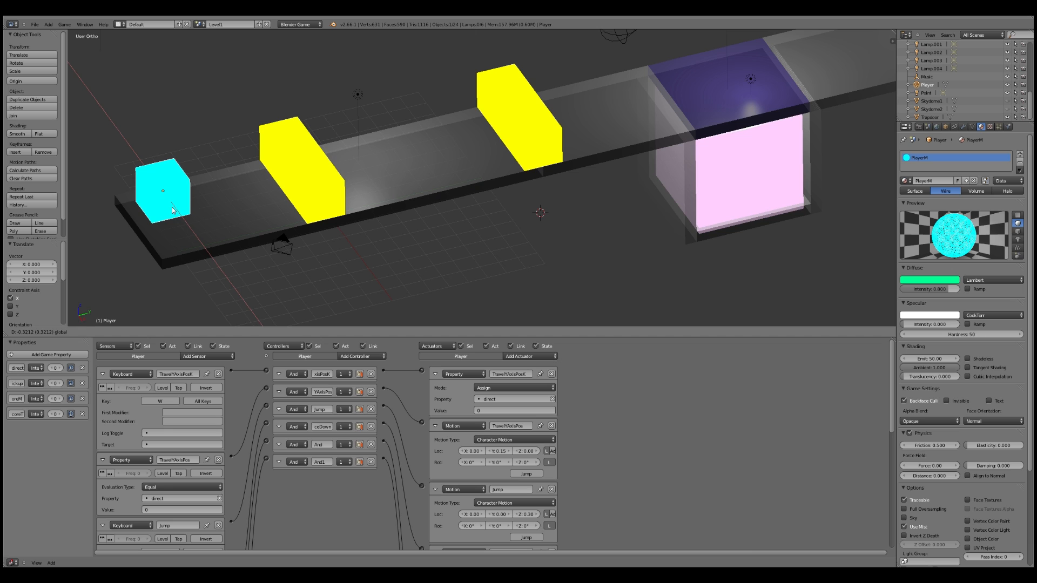
left_click_drag(173, 210, 173, 210)
key("ctrl+z")
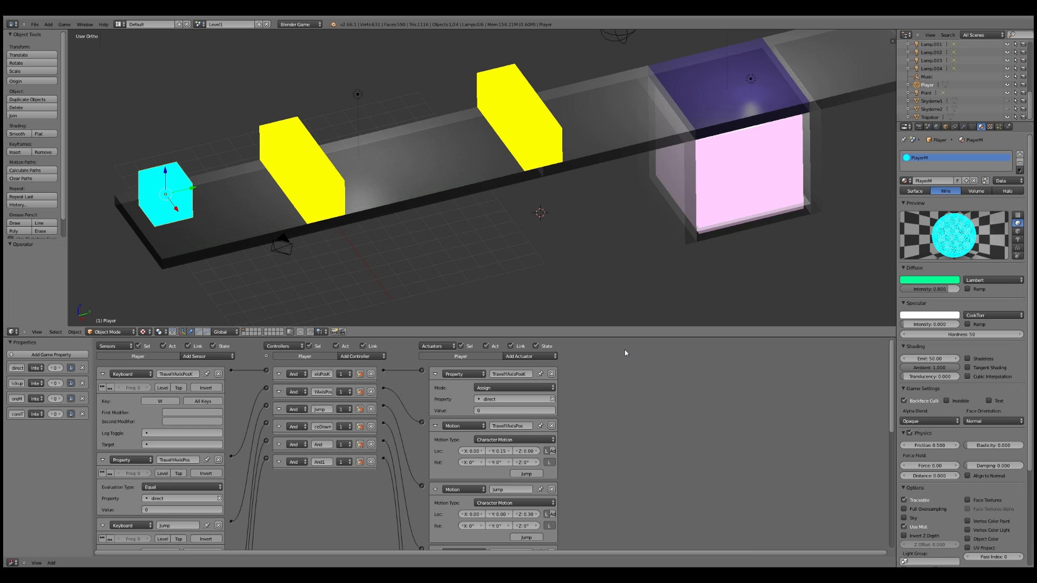
Enlarge the logic brick area and set the A key's Motion actuator to a Loc X of -0.15.
left_click_drag(625, 337, 625, 40)
mouse_move(680, 90)
left_mouse_down()
mouse_move(680, 81)
mouse_move(679, 100)
left_mouse_up()
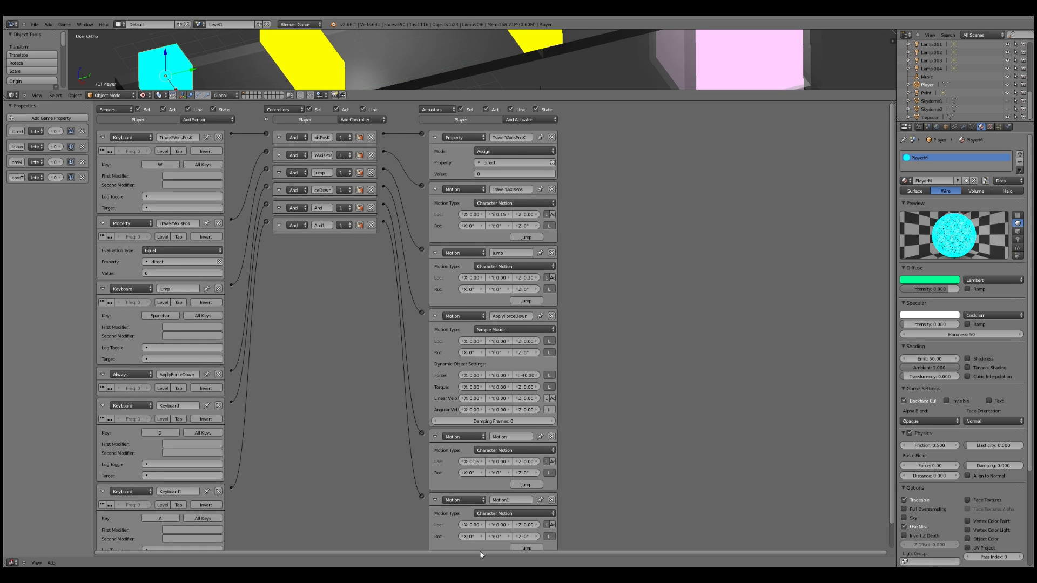
left_click(471, 525)
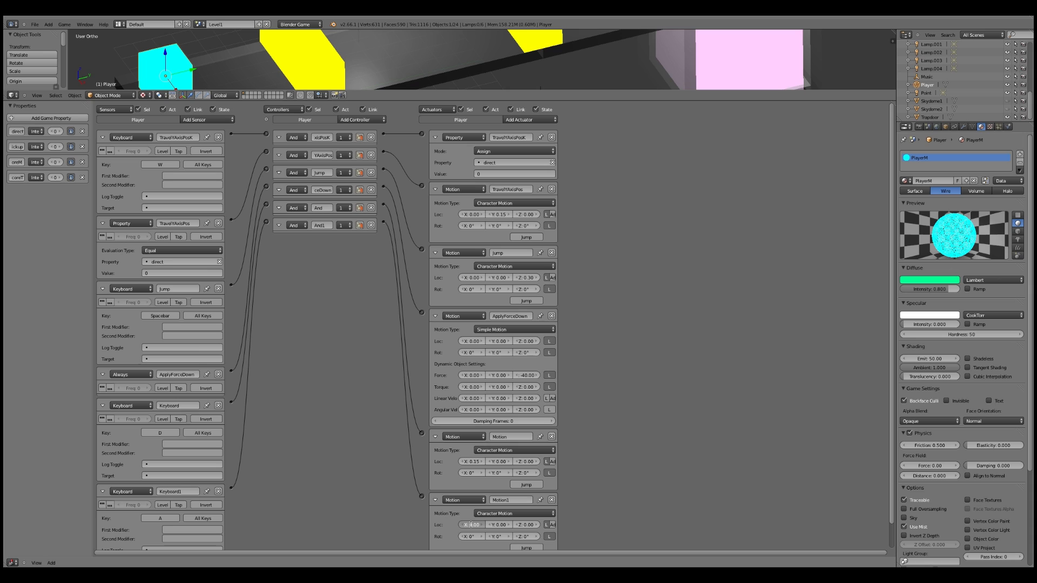
type("-0.15")
key("Return")
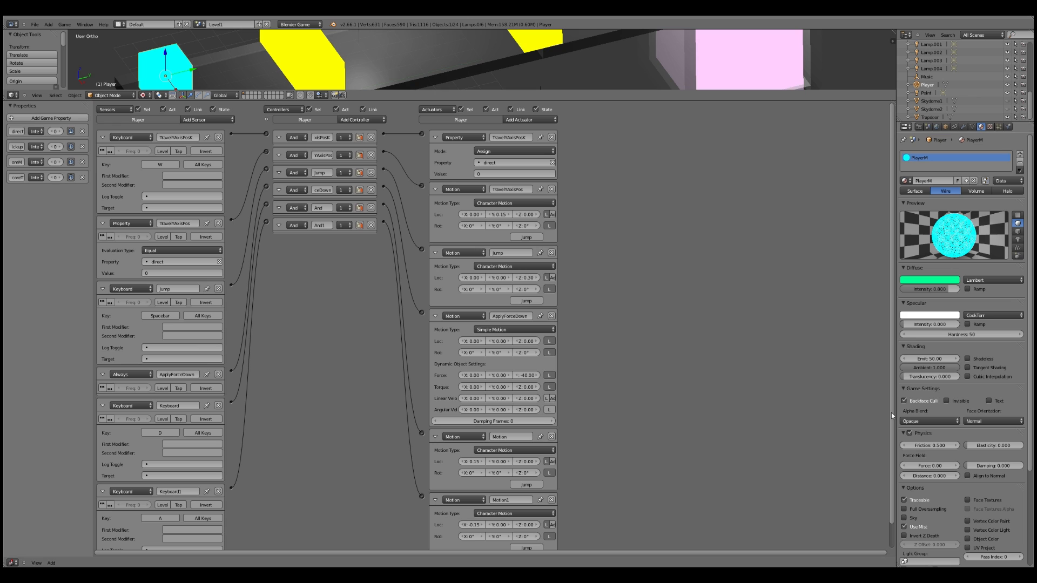
Save the Blender file with the finished Player movement logic.
scroll(880, 468, "down", 2)
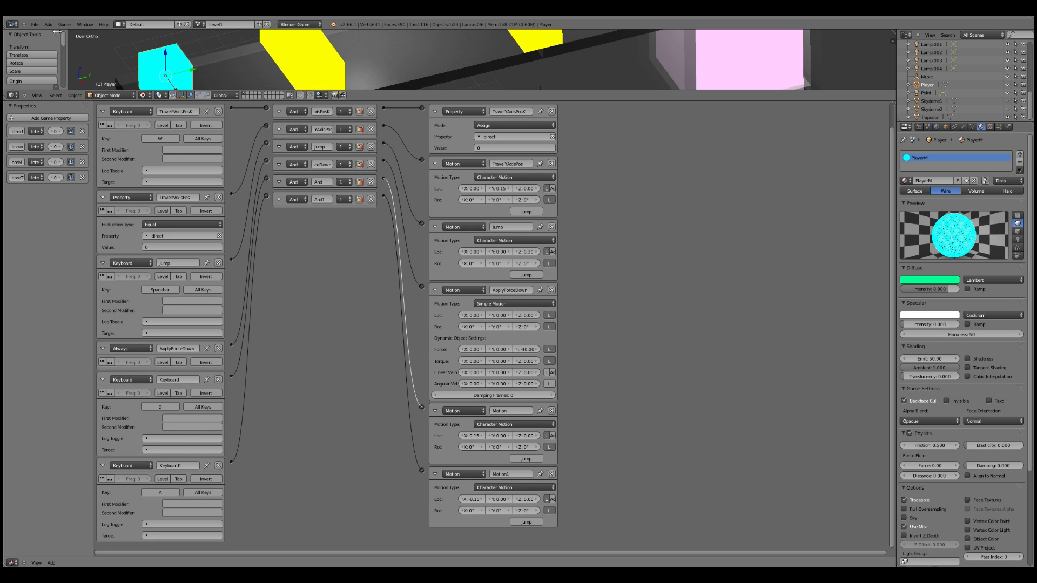
left_click(36, 24)
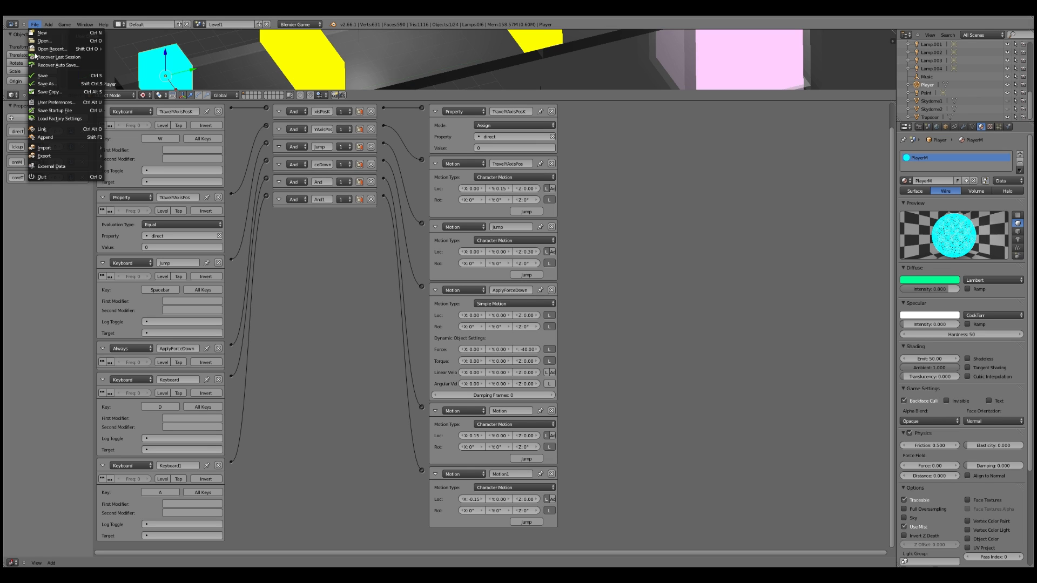
left_click(39, 75)
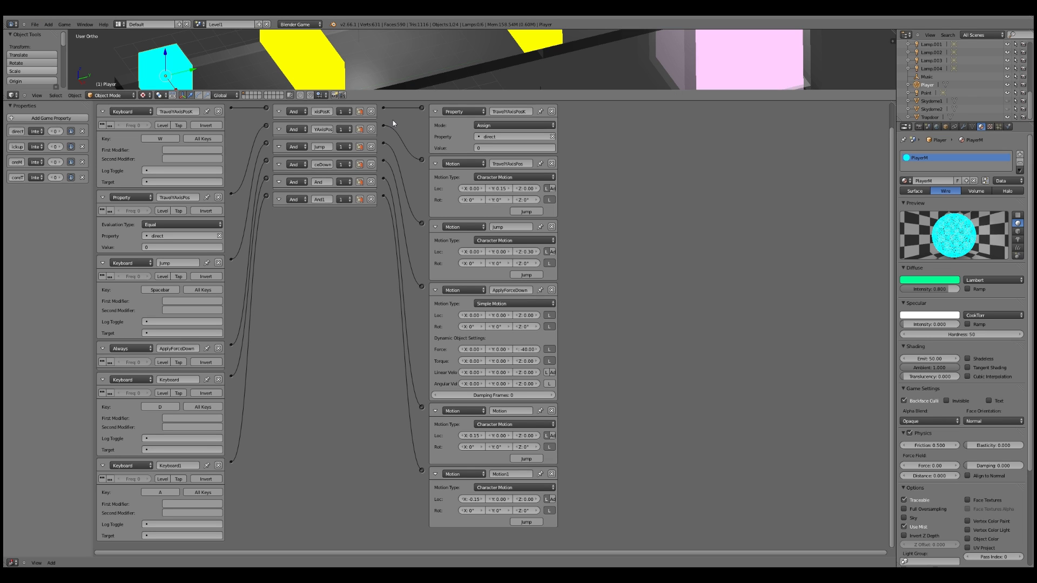
Enlarge the 3D view, run the game to test the Player's forward movement, and exit the game.
left_click_drag(612, 101, 614, 400)
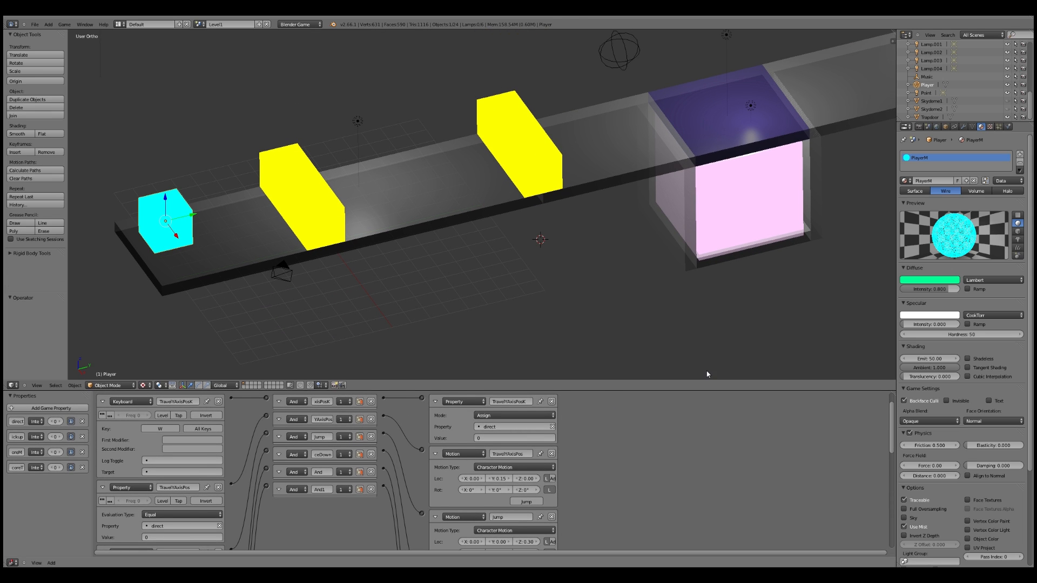
scroll(882, 518, "down", 8)
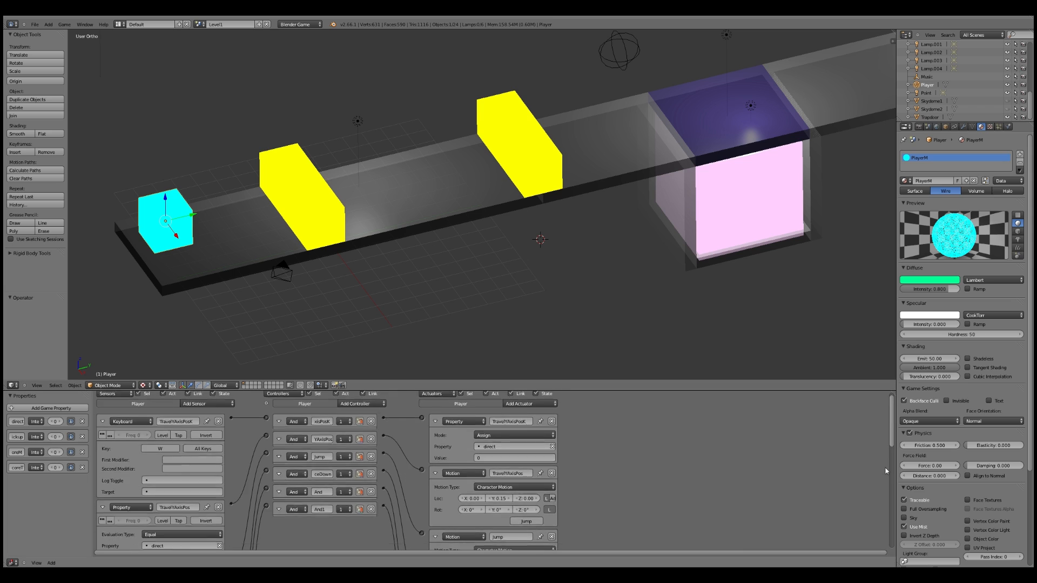
left_click_drag(891, 518, 889, 409)
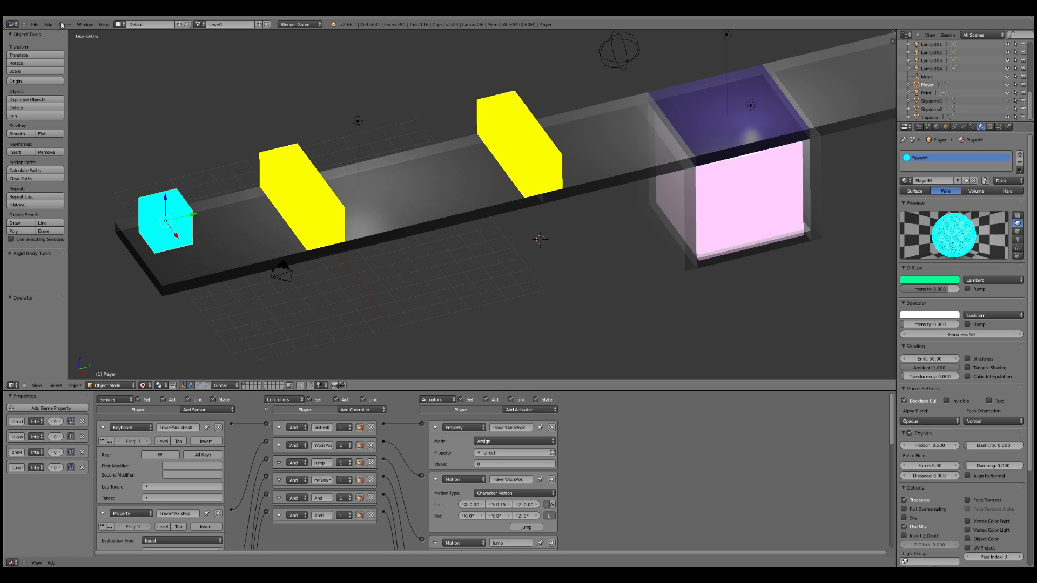
left_click(34, 25)
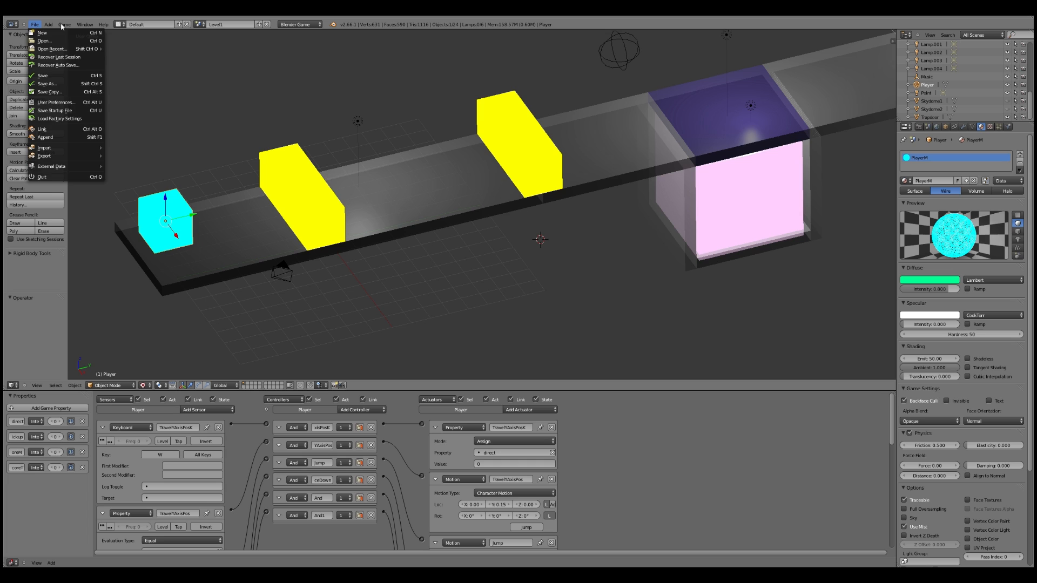
left_click(64, 24)
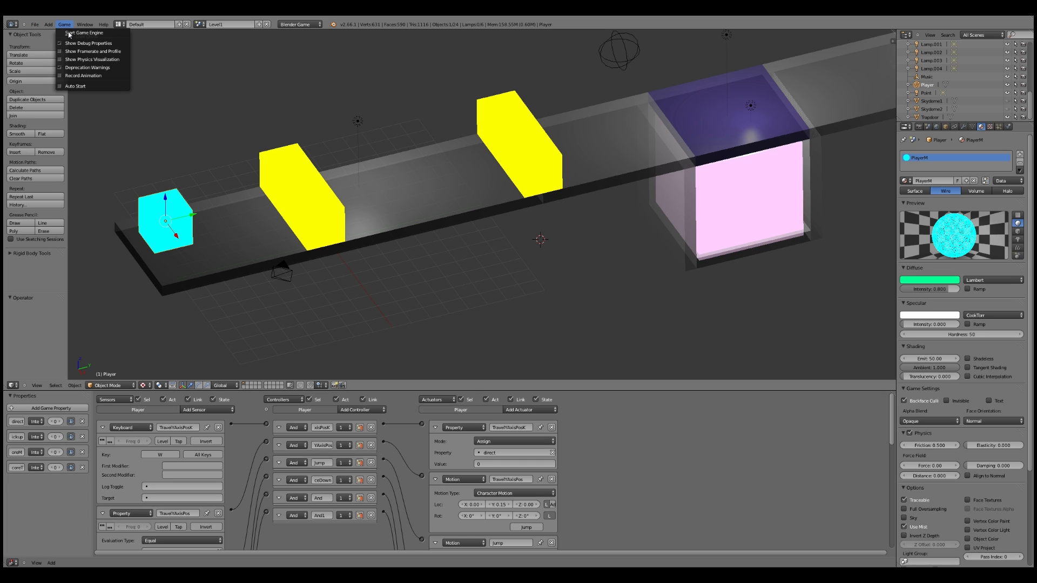
left_click(68, 35)
key("w")
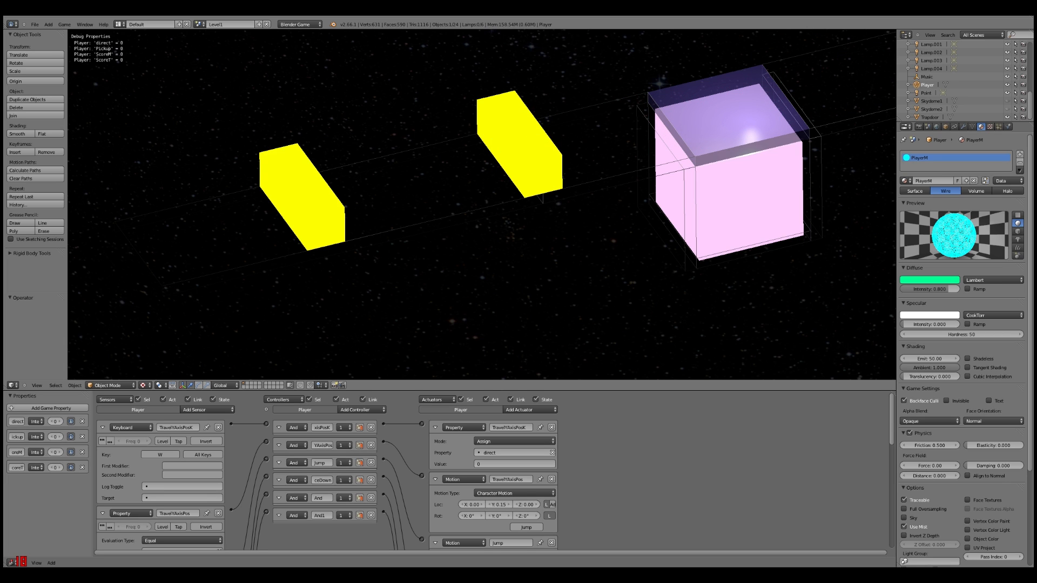
key("Escape")
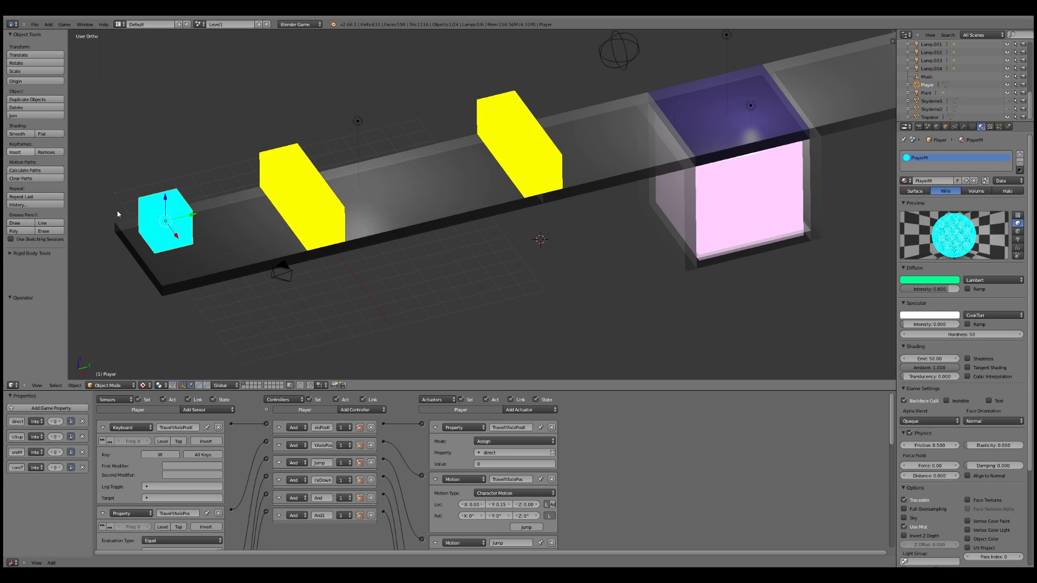
Try moving the Player about -3.48 units along the Y axis and undo the move.
key("g")
key("y")
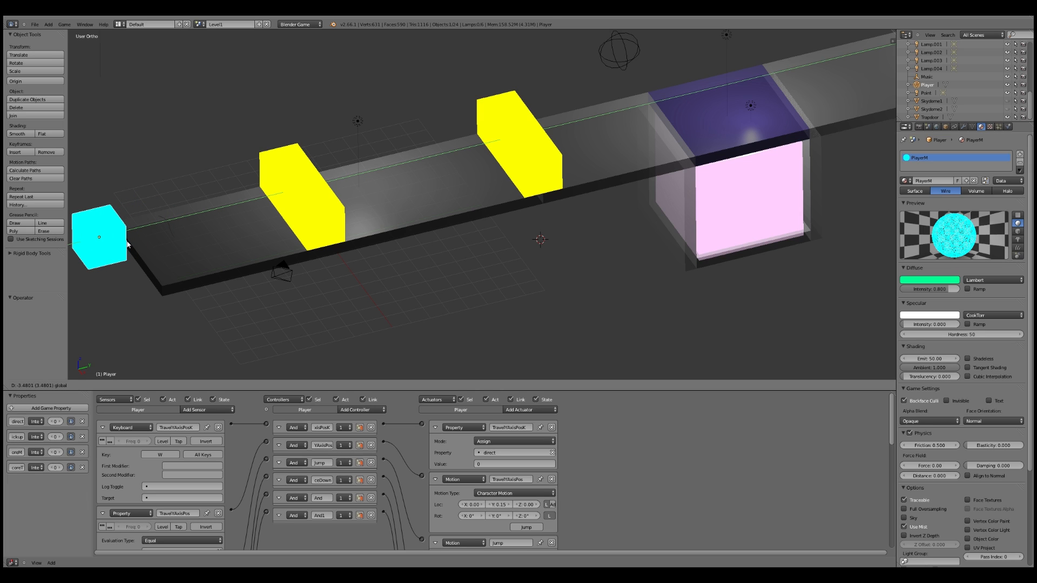
left_click(127, 244)
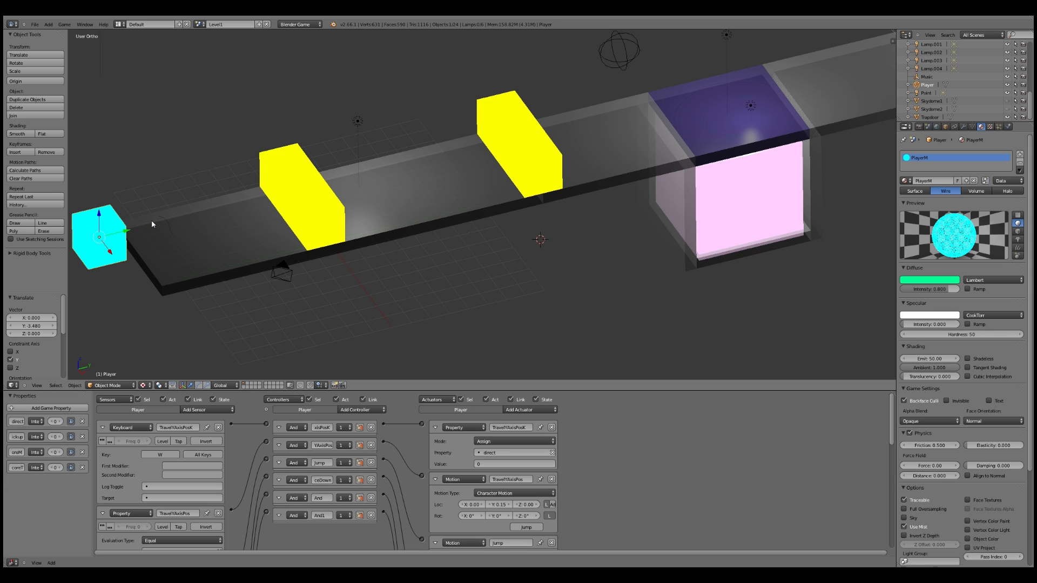
key("ctrl+z")
left_click(34, 24)
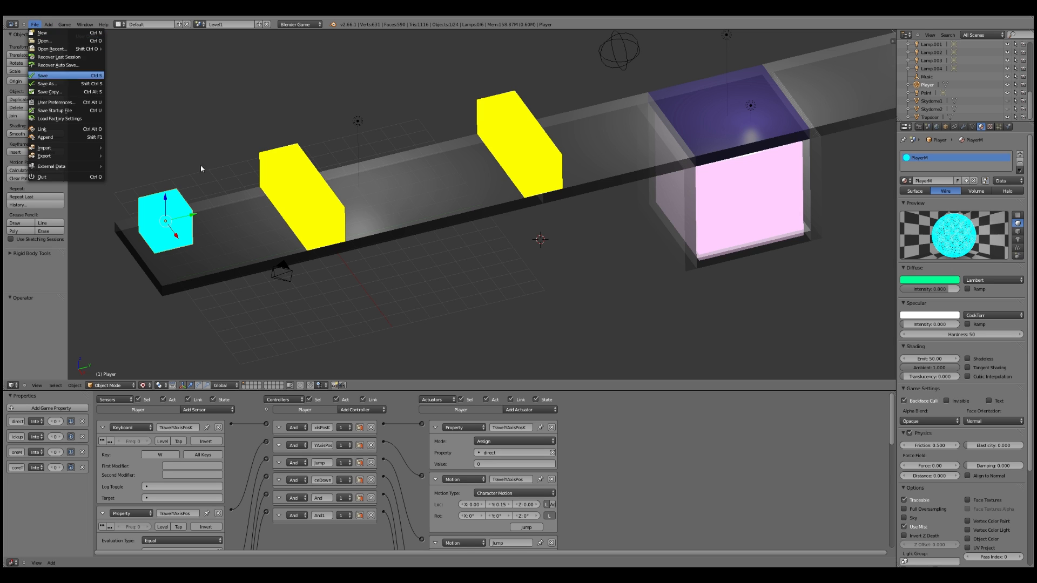
Enlarge the logic brick area and try a short move of the Player along the Y axis.
left_click_drag(627, 389, 627, 184)
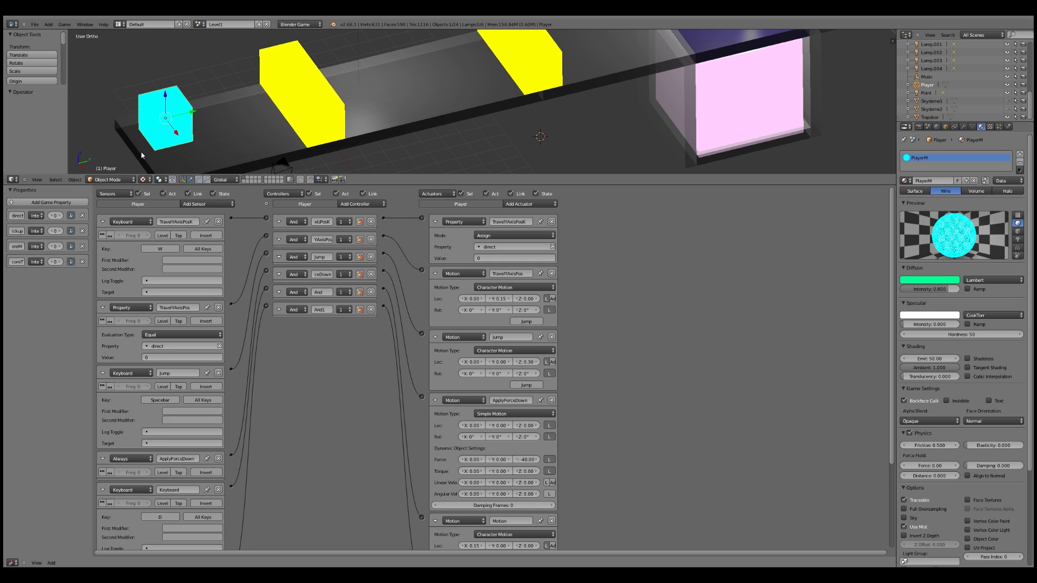
key("g")
key("y")
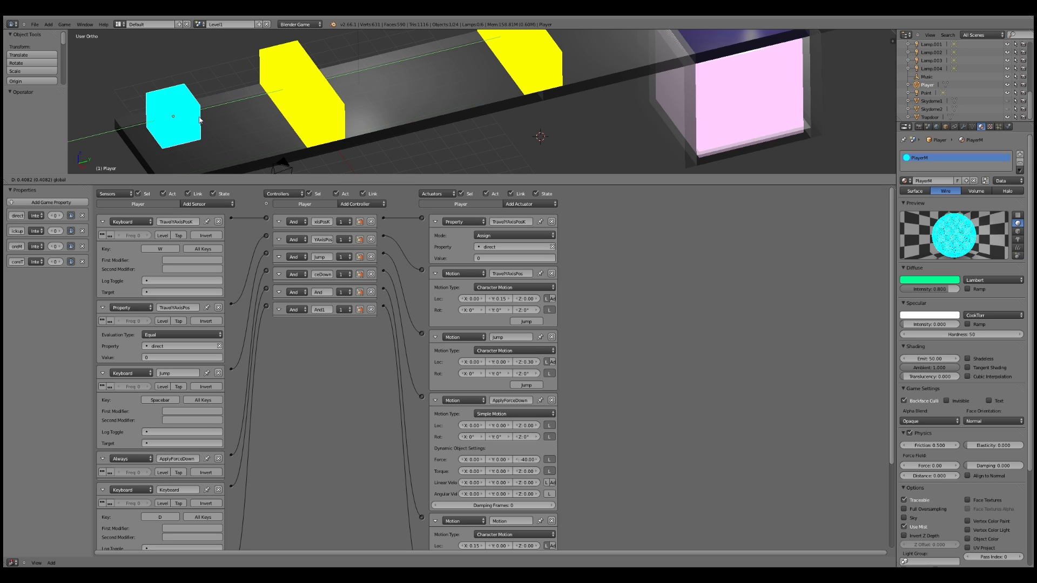
left_click(193, 120)
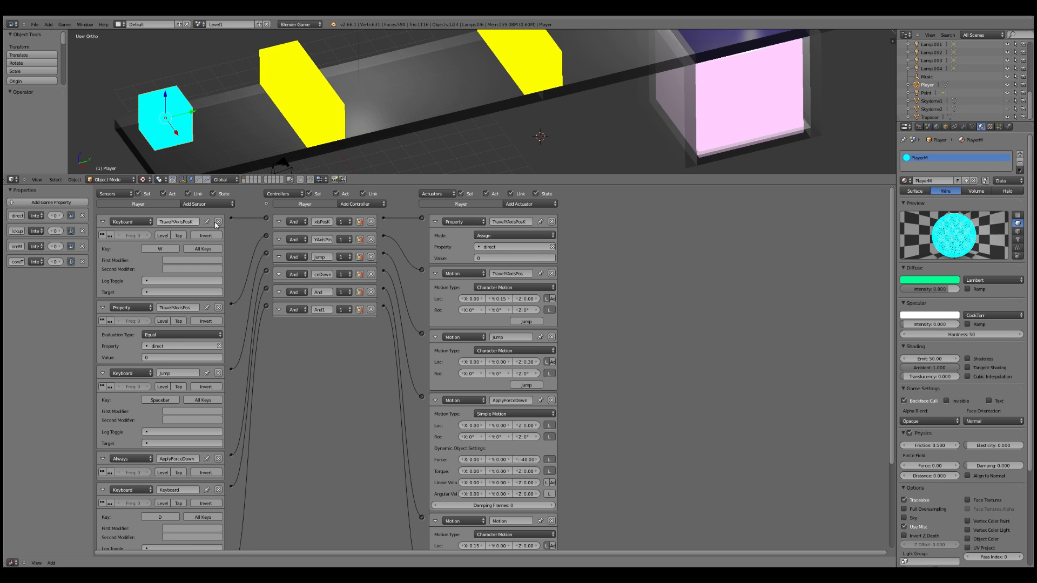
Remove the Player's W Keyboard sensor, its And controller and the Property actuator that assigns direct.
left_click(219, 222)
left_click(371, 222)
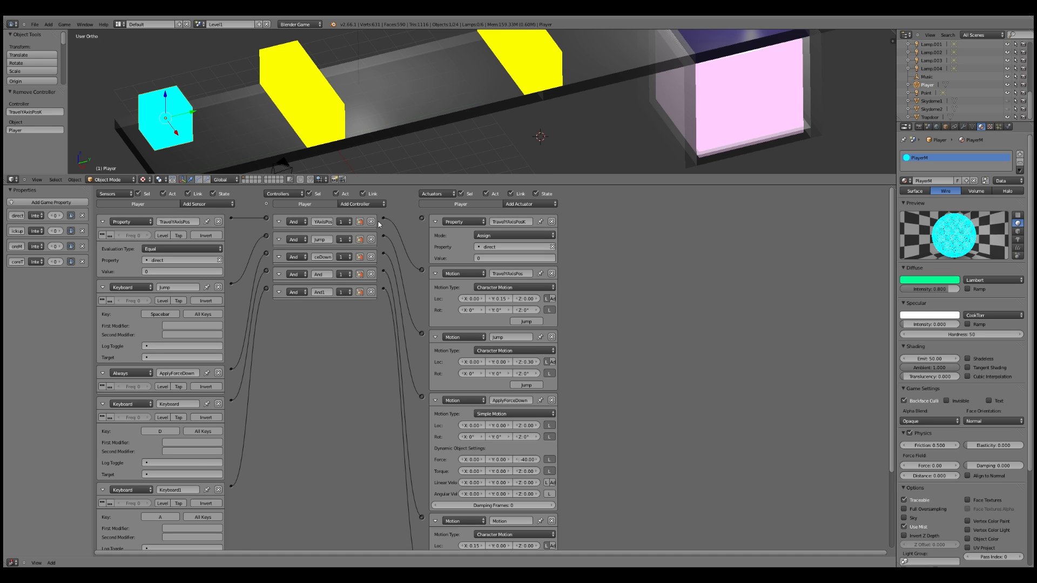
left_click(551, 222)
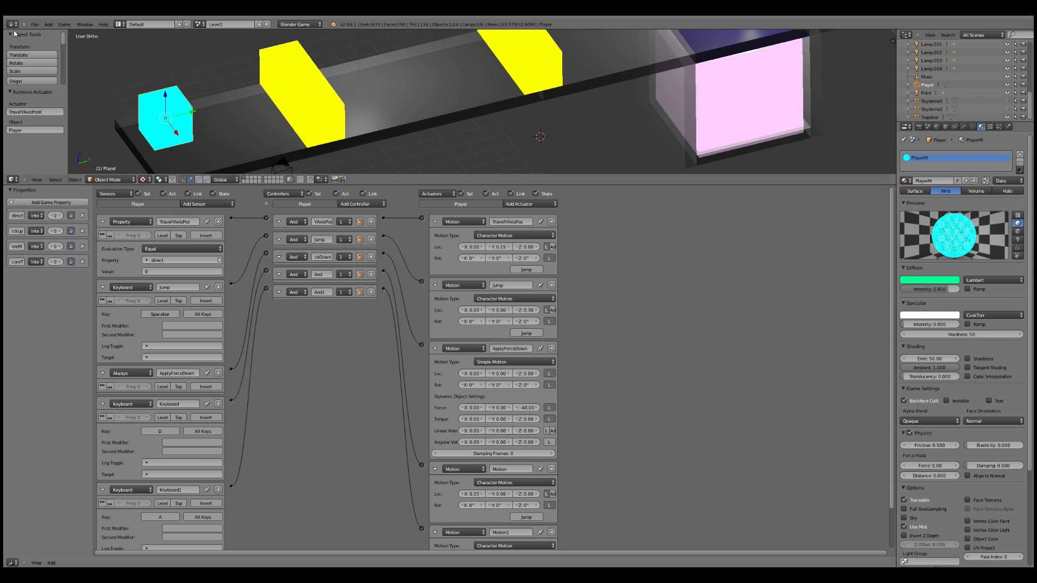
Run the game to test the Player without the W key logic, and exit the game.
left_click(34, 24)
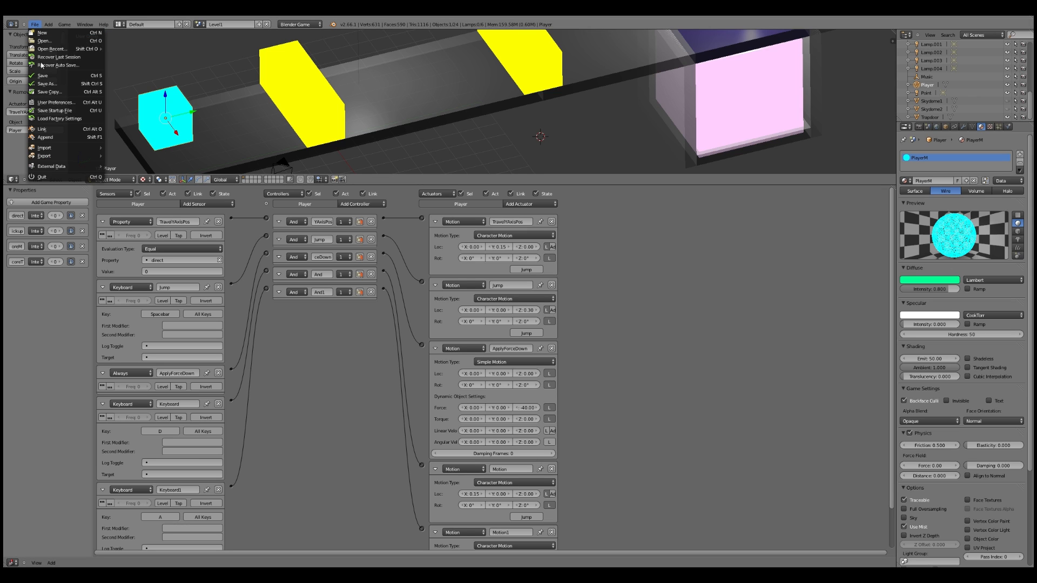
left_click(65, 25)
left_click(69, 36)
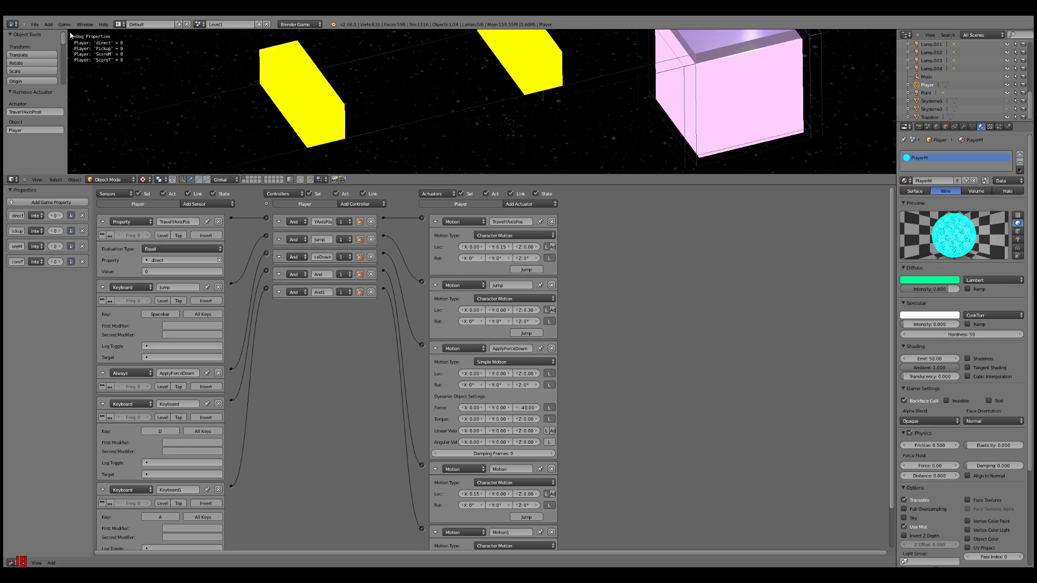
key("Escape")
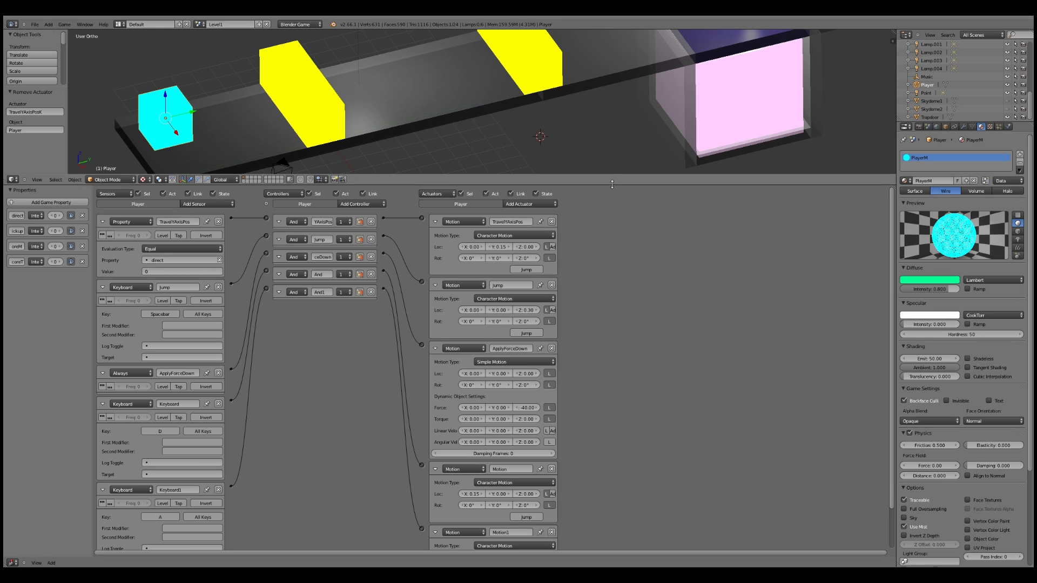
Enlarge the logic brick area and add a Message sensor to the Player.
left_click_drag(623, 113, 623, 103)
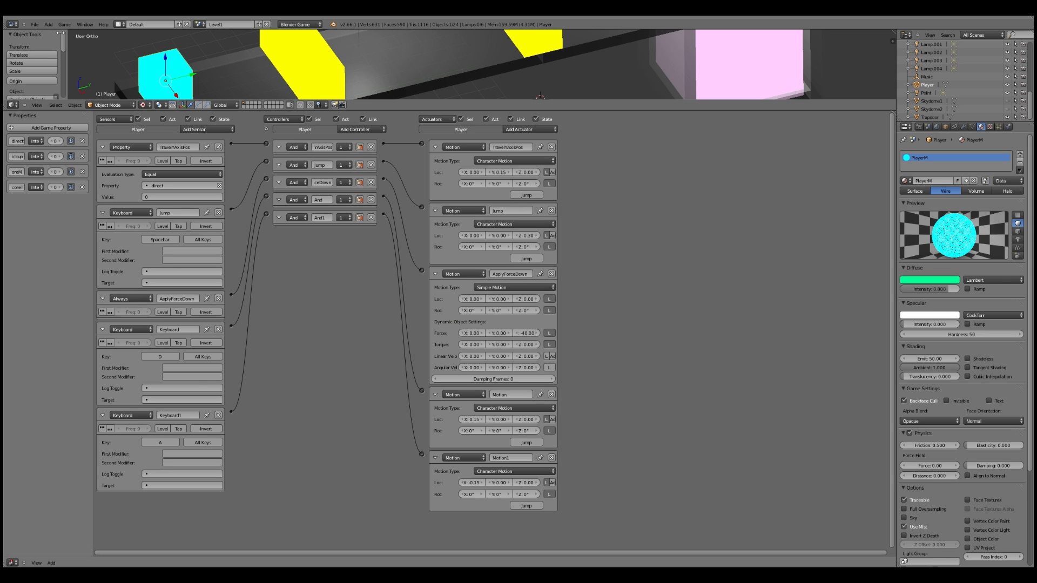
left_click(36, 24)
left_click_drag(647, 85, 643, 55)
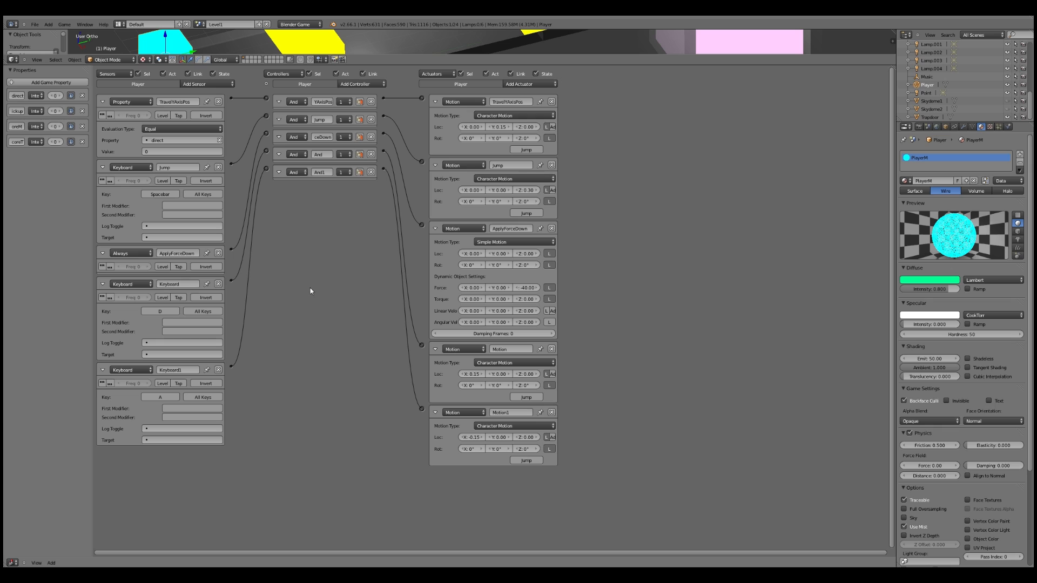
left_click(219, 85)
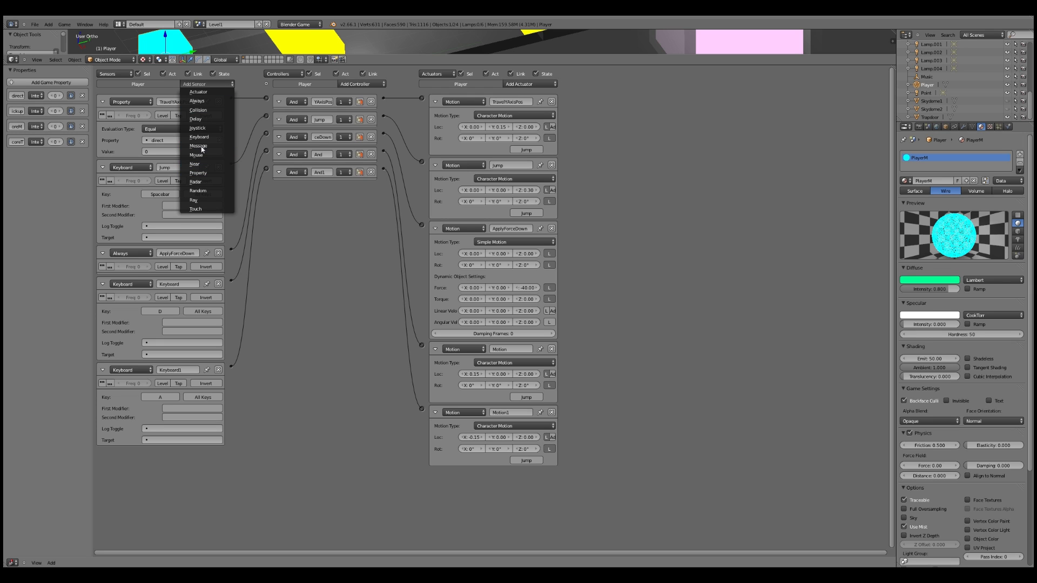
left_click(200, 146)
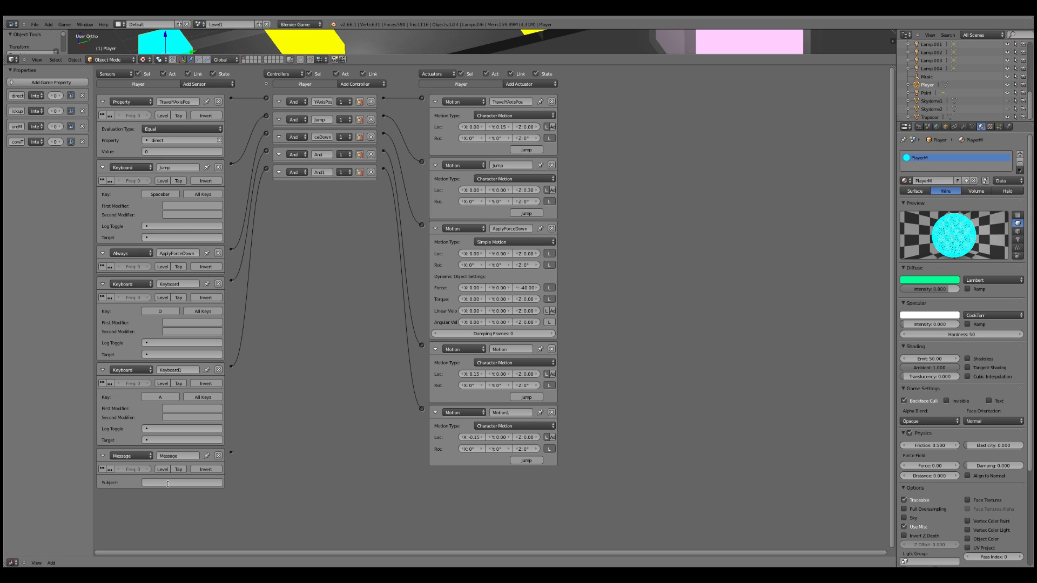
Name the Message sensor AddToScore and set its subject to AddToScore.
left_click(165, 456)
type("AddToScore")
key("Return")
type("AddToScore")
Add another And controller to the Player and link the AddToScore Message sensor to it.
left_click(361, 85)
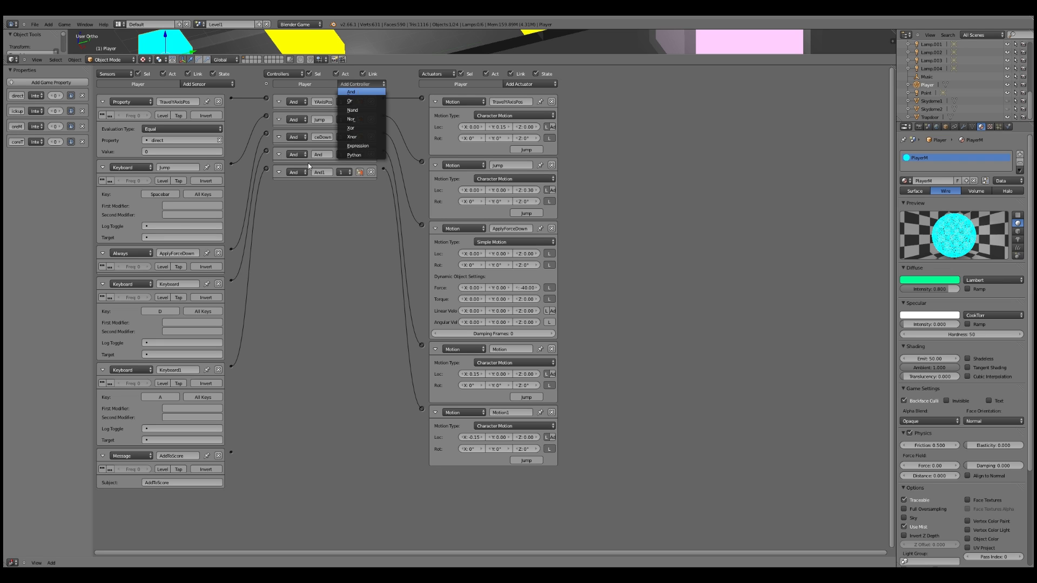
left_click(351, 91)
left_click_drag(266, 186, 231, 453)
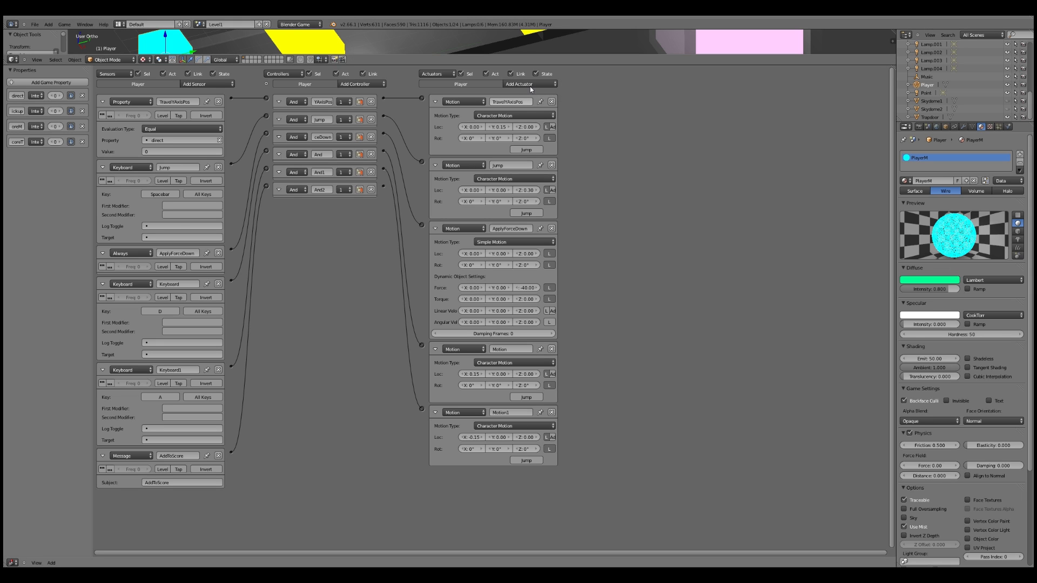
Add a Property actuator to the Player, using Add mode on the Pickup property.
left_click(530, 86)
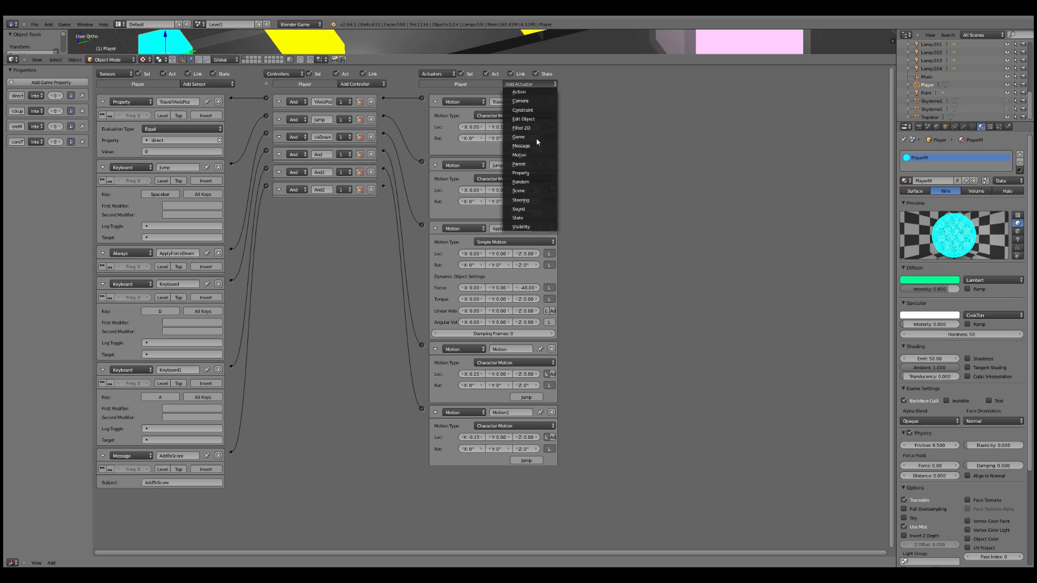
left_click(524, 173)
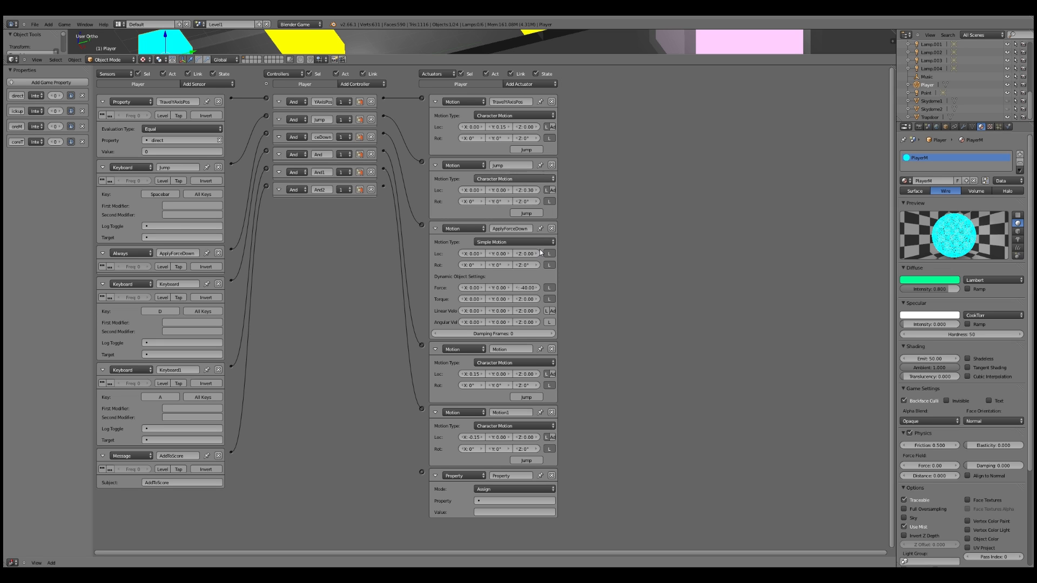
left_click(524, 491)
left_click(500, 472)
left_click(486, 501)
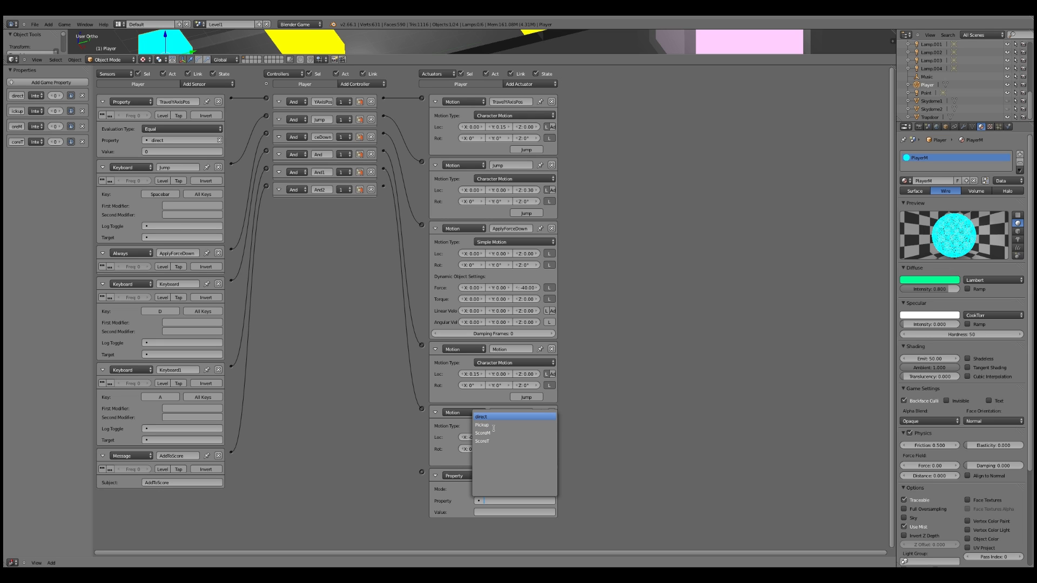
key("Return")
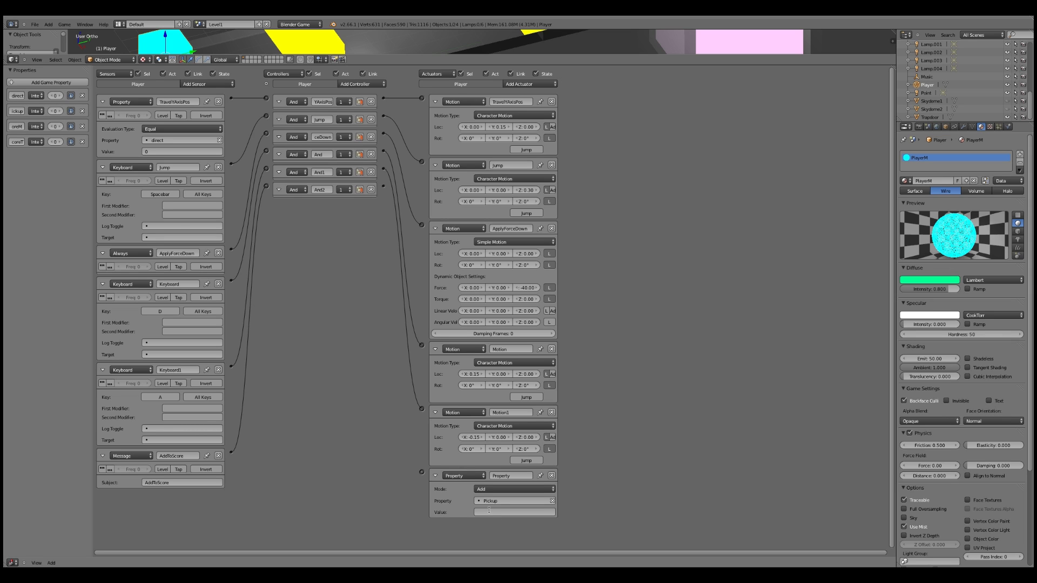
Set the Pickup actuator's value to 10 and link it to the And controller of the AddToScore sensor.
left_click(489, 509)
type("10")
key("Return")
left_click_drag(422, 471, 383, 187)
Add a second Property actuator to the Player.
left_click(530, 84)
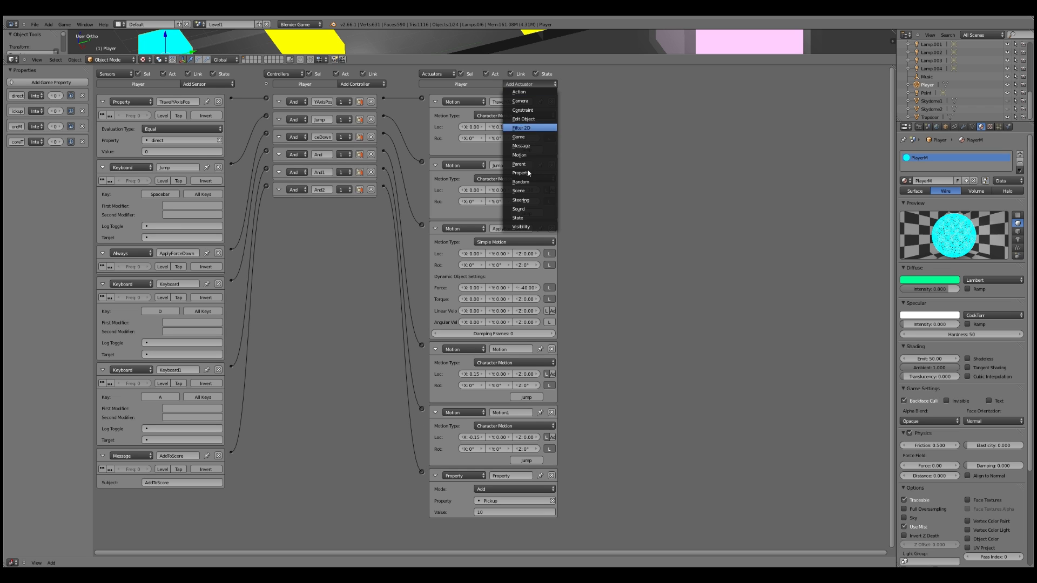
left_click(527, 172)
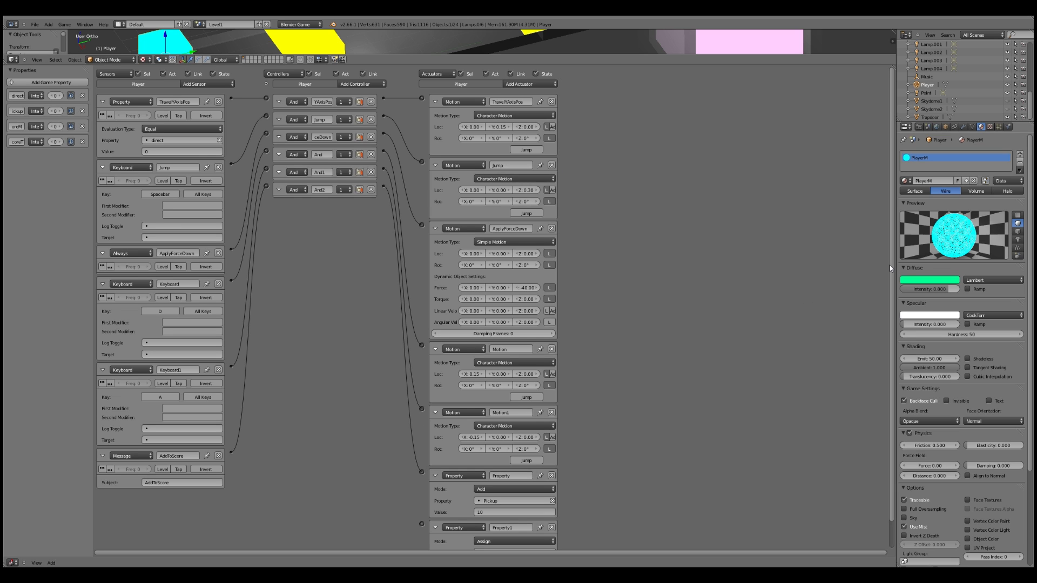
scroll(889, 336, "down", 1)
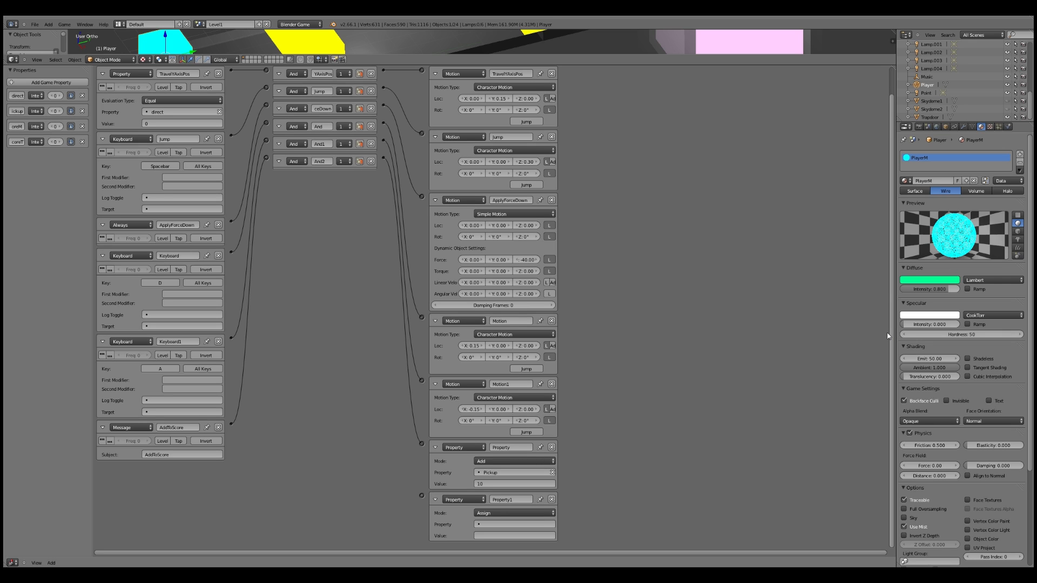
Rename the Property actuator that adds to Pickup as AddToScore.
left_click(505, 449)
type("AddToScoreM")
left_click_drag(522, 449, 484, 444)
key("ctrl+c")
key("Escape")
key("ctrl+v")
left_click(508, 448)
type("AddToScore")
Rename the newest Property actuator as AddToScoreM and configure it in Add mode on the ScoreM property.
left_click(509, 512)
left_click(505, 501)
left_click(498, 523)
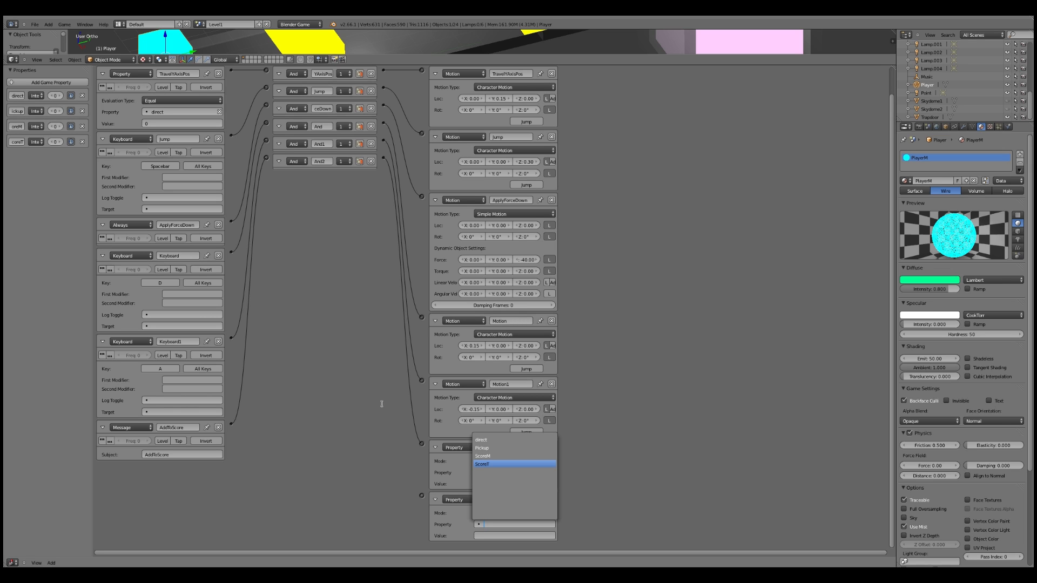
left_click(496, 454)
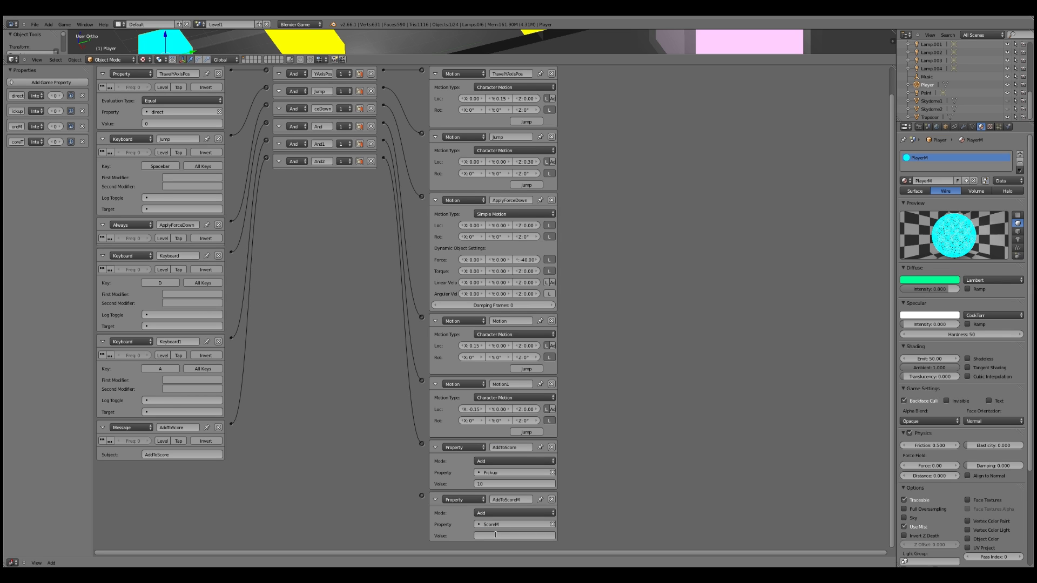
Set the AddToScoreM actuator's value to 1 and link it to the And controller driven by the AddToScore sensor.
left_click(495, 535)
type("1")
left_click_drag(422, 495, 383, 159)
Add a third Property actuator to the Player and assign it to the ScoreT property.
scroll(801, 102, "up", 2)
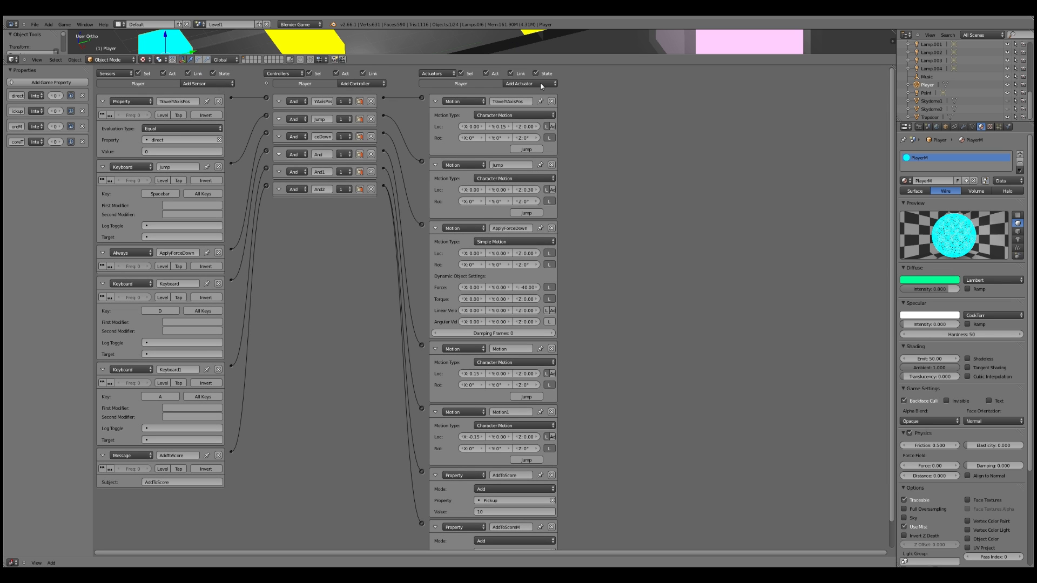
left_click(542, 85)
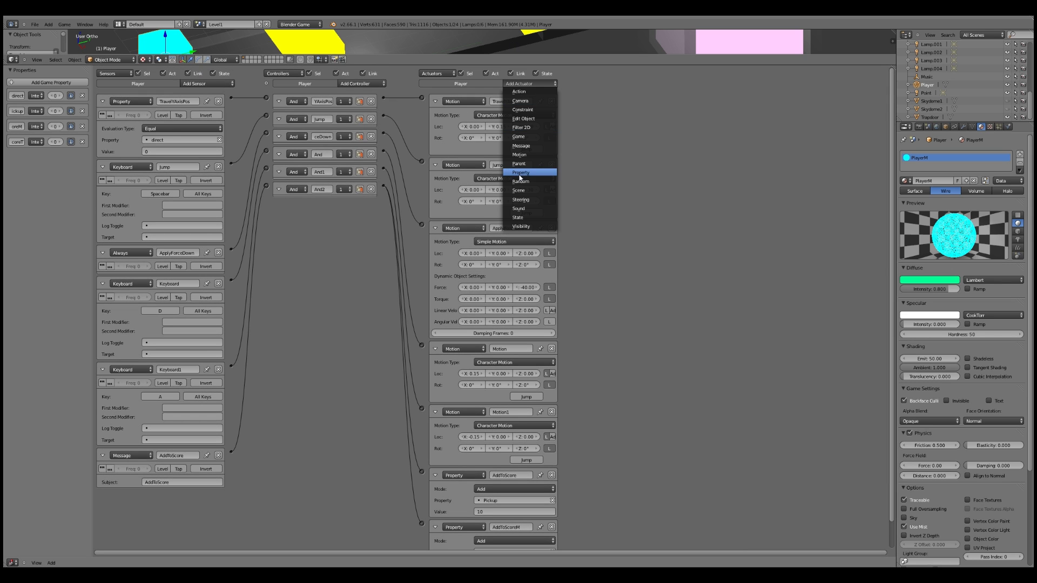
left_click(520, 172)
scroll(803, 442, "down", 5)
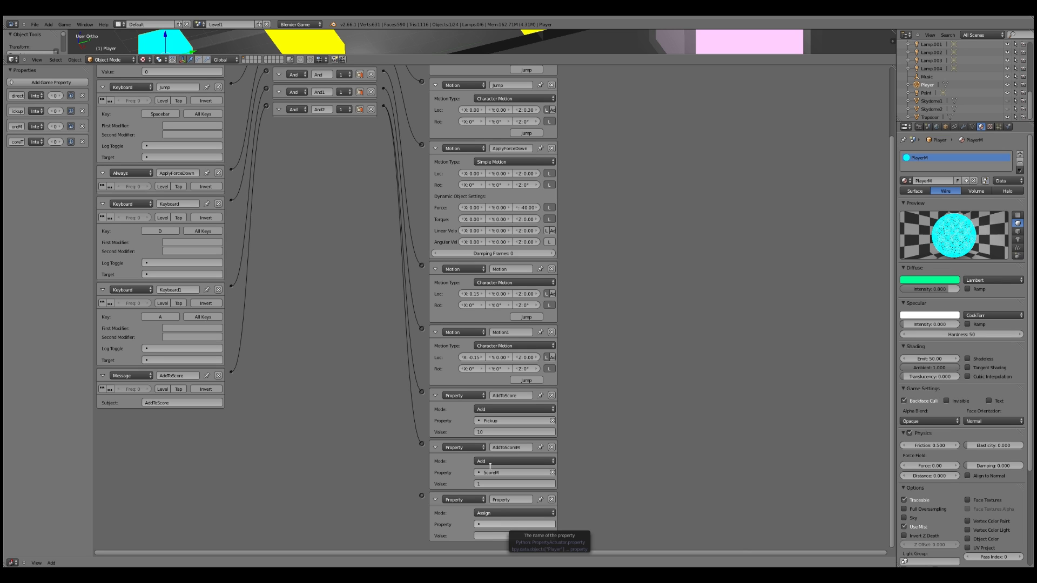
left_click(493, 525)
left_click(492, 461)
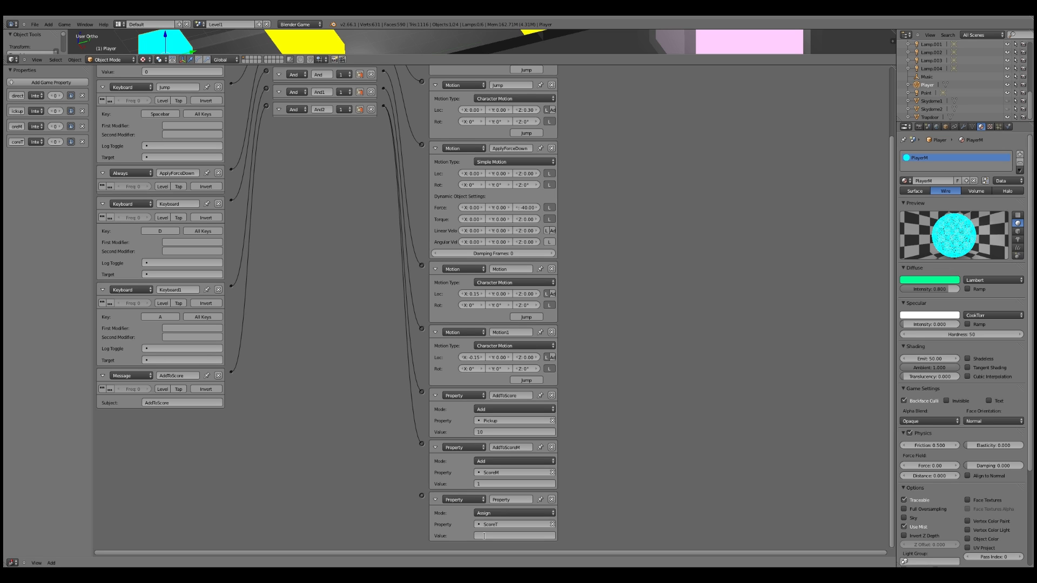
Set the ScoreT actuator's value to Pickup*ScoreM and link it to the And controller of the AddToScore sensor.
left_click(484, 535)
type("M")
key("Return")
left_click_drag(422, 495, 383, 106)
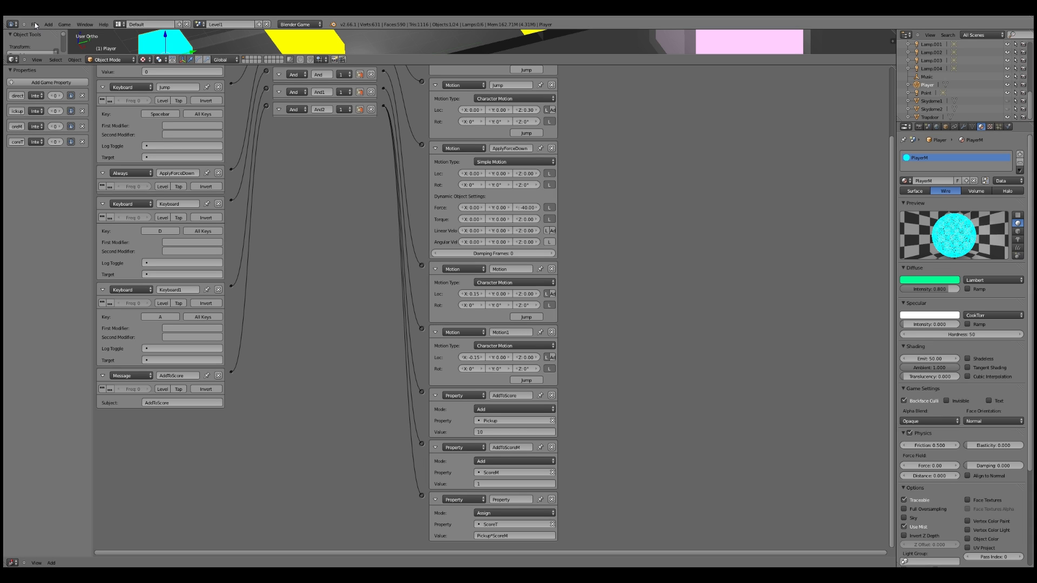
left_click(34, 24)
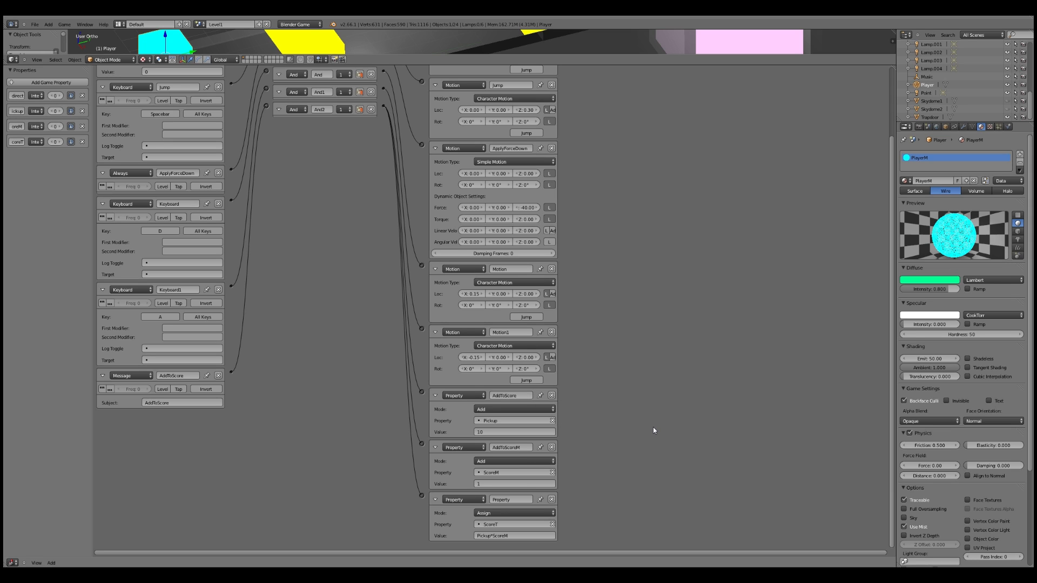
left_click_drag(892, 402, 892, 303)
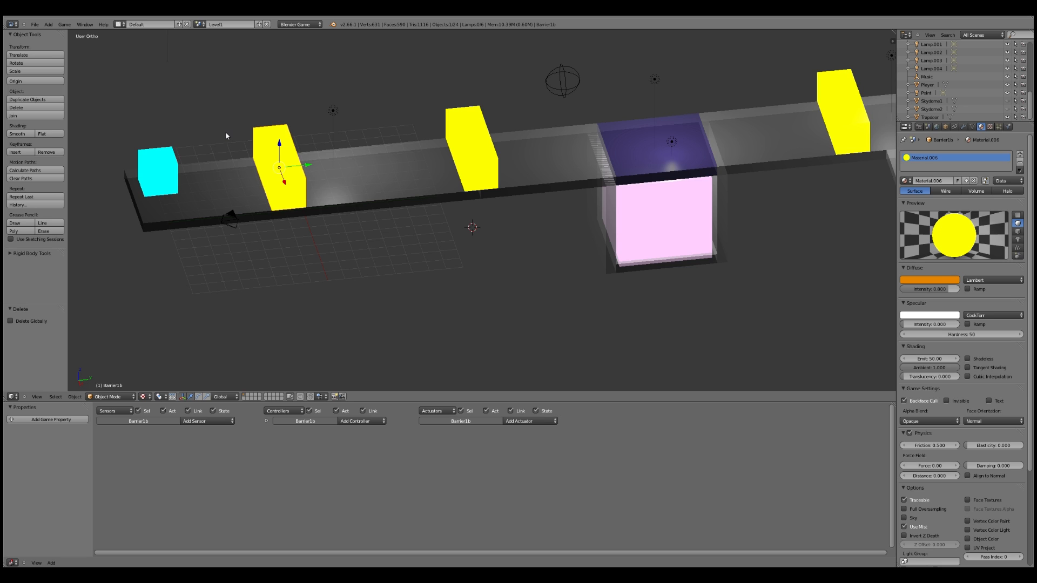
middle_click_drag(519, 155, 532, 152)
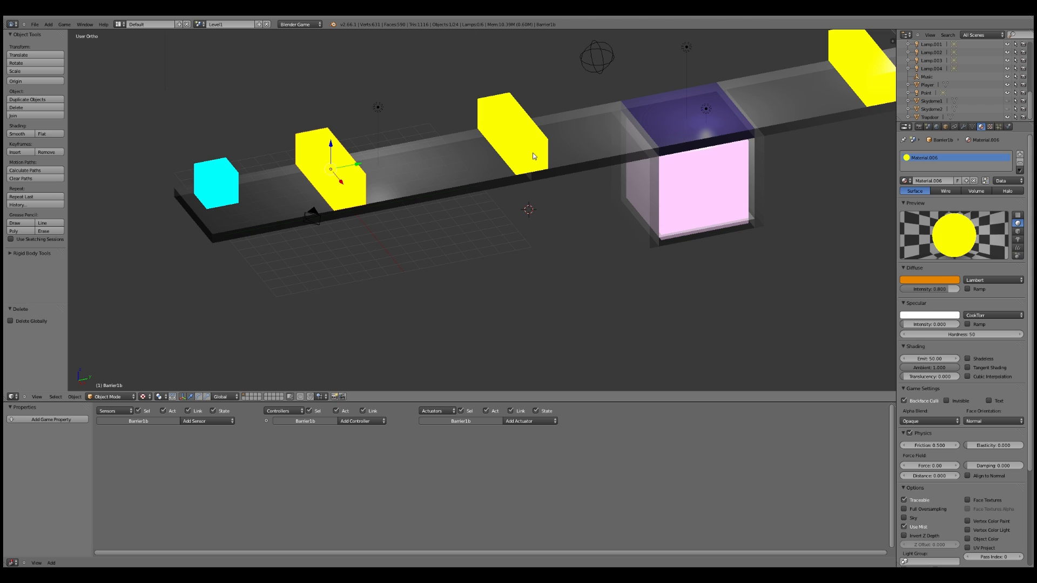
scroll(532, 152, "down", 2)
scroll(371, 154, "up", 4)
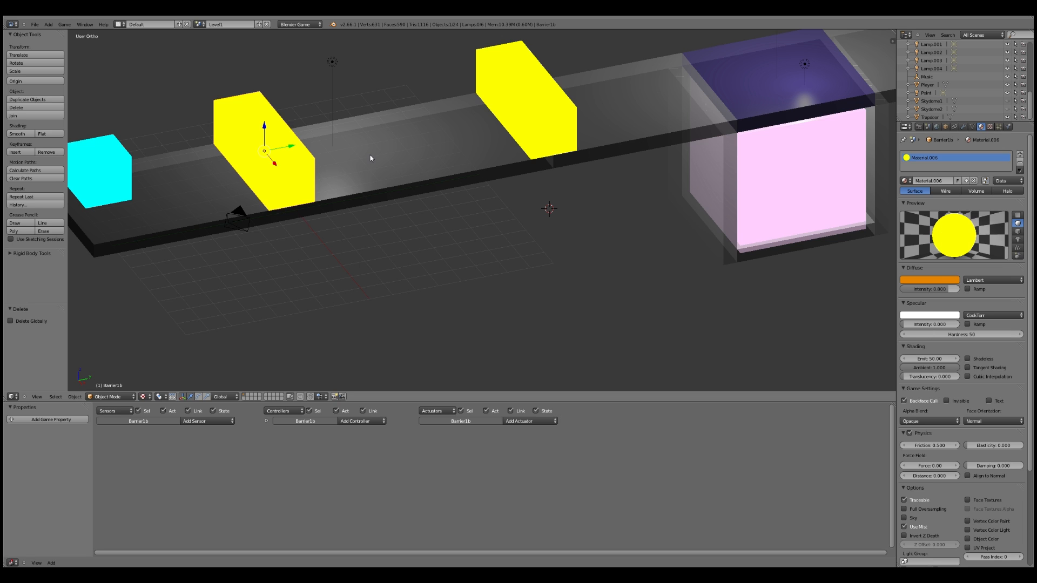
middle_click_drag(370, 154, 435, 176)
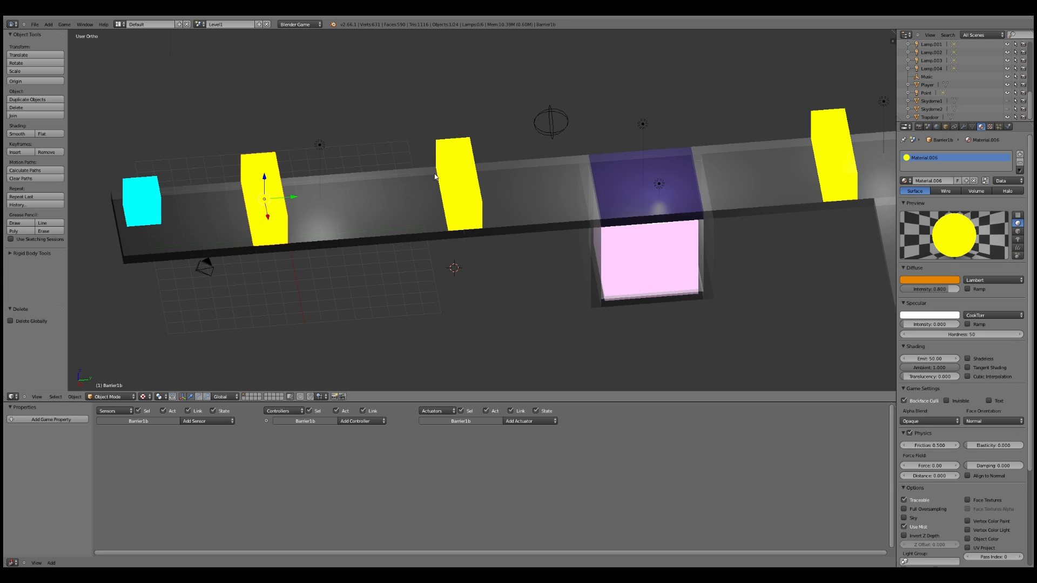
middle_click_drag(435, 176, 346, 178)
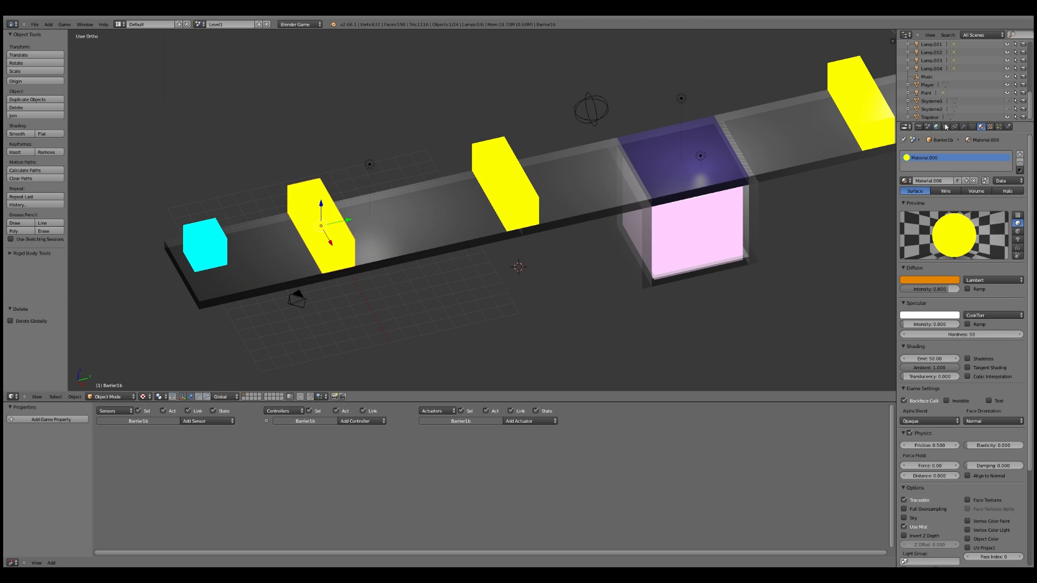
Duplicate the first yellow barrier, Barrier1b, in place.
left_click(945, 127)
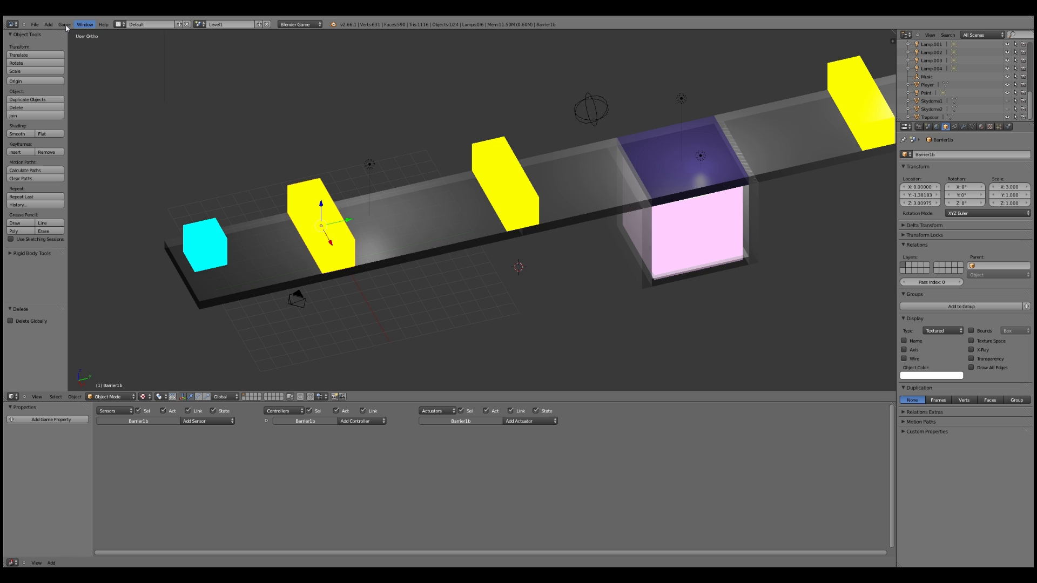
left_click(27, 99)
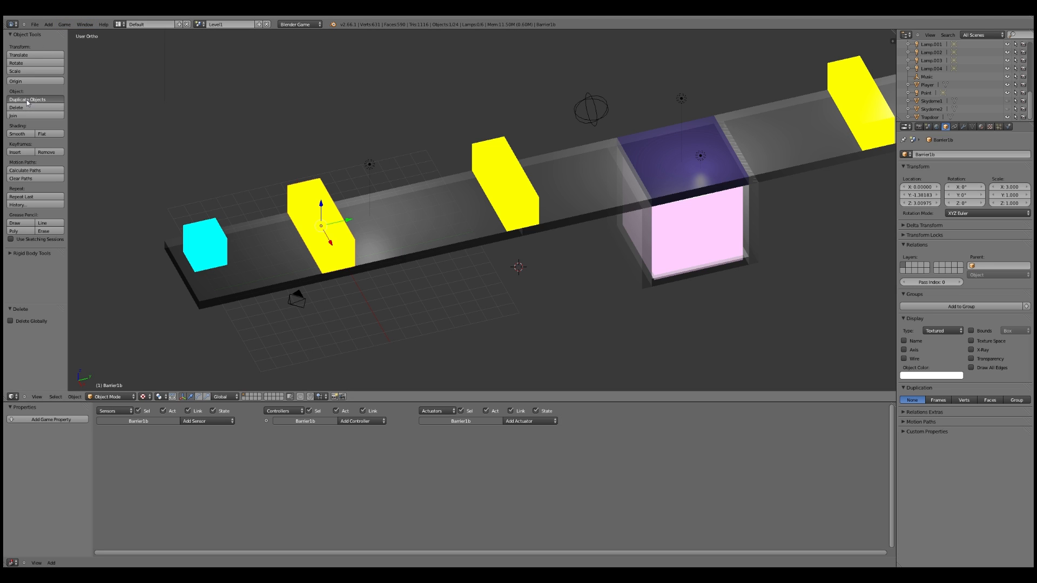
left_click(27, 100)
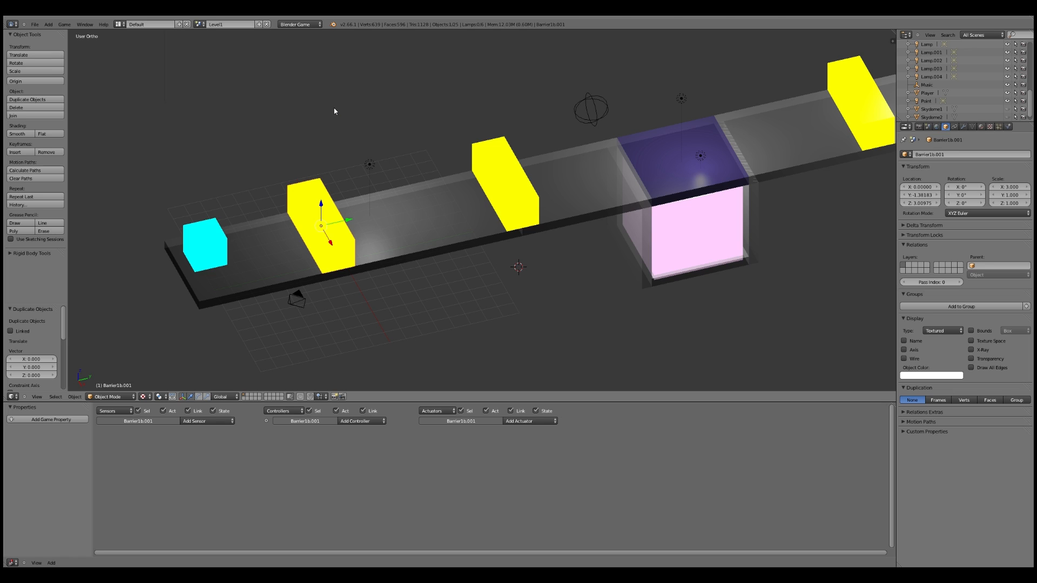
Name the two overlapping first barriers Barrier1 and Barrier1b, giving the duplicate the name Barrier1.
left_click(957, 154)
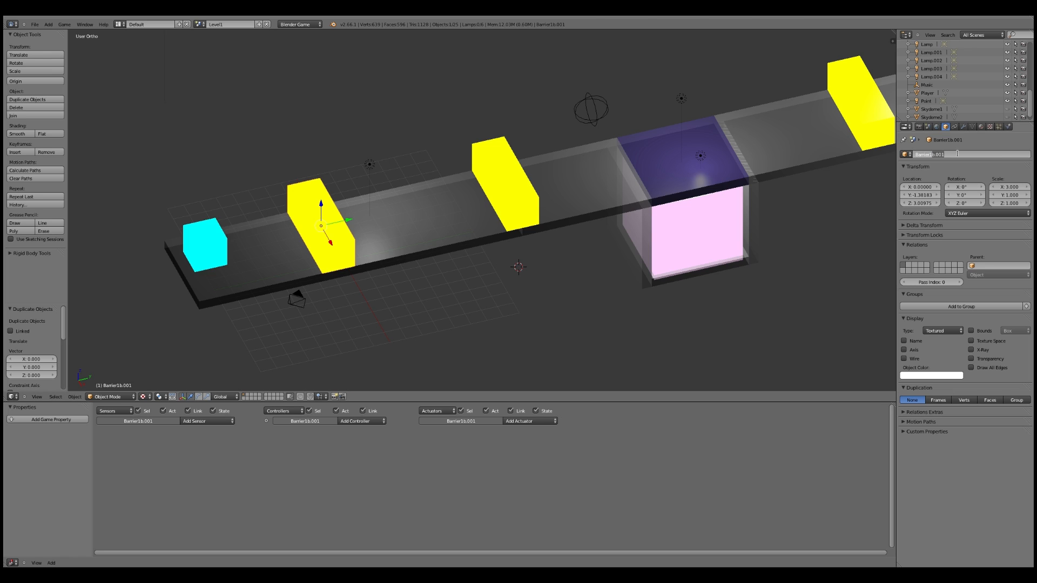
key("BackSpace")
key("Return")
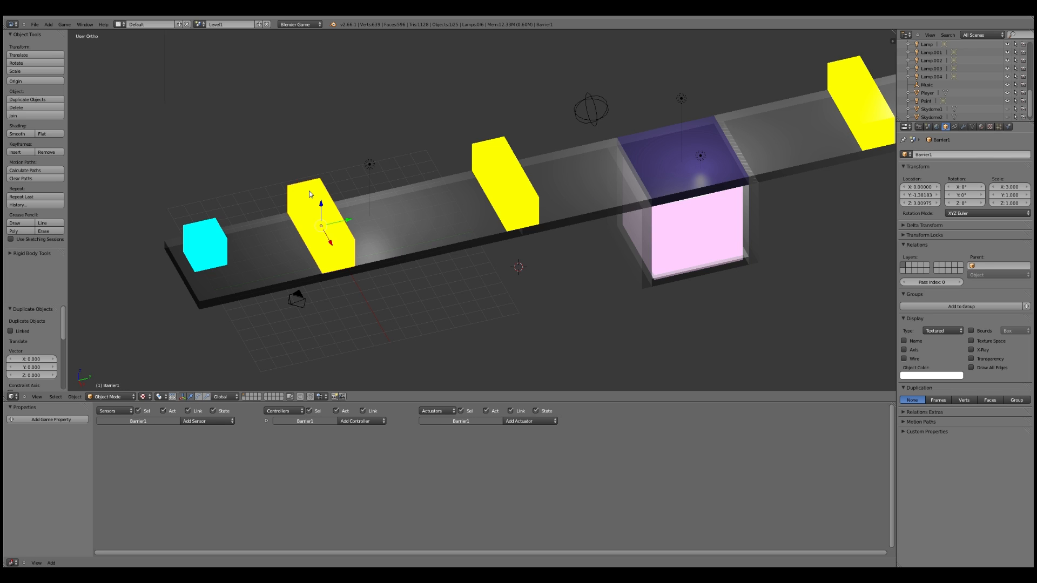
left_click(942, 156)
type("b")
key("Return")
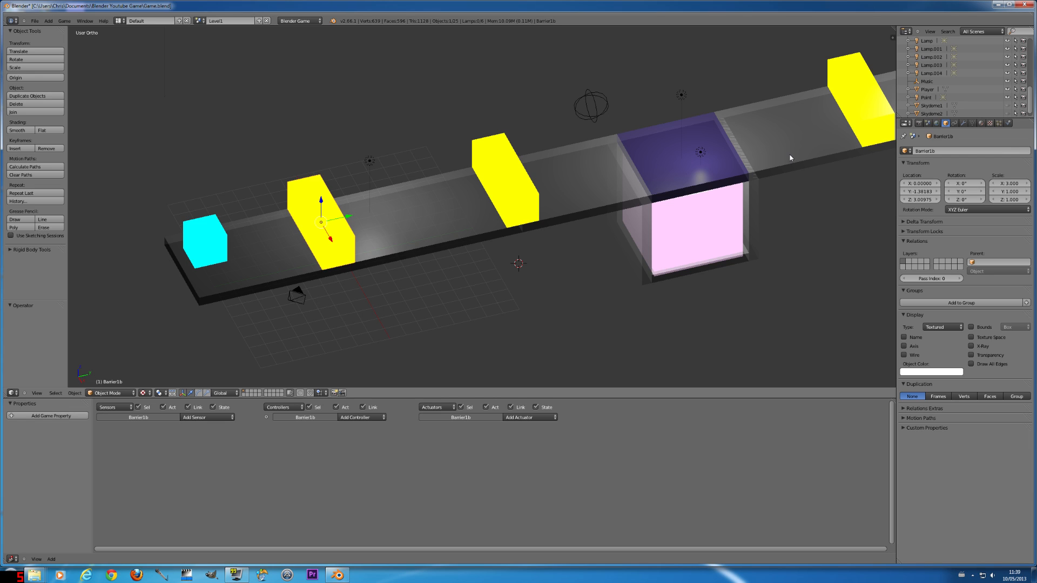
Switch the material of Barrier1b from surface to Wire rendering.
left_click(990, 123)
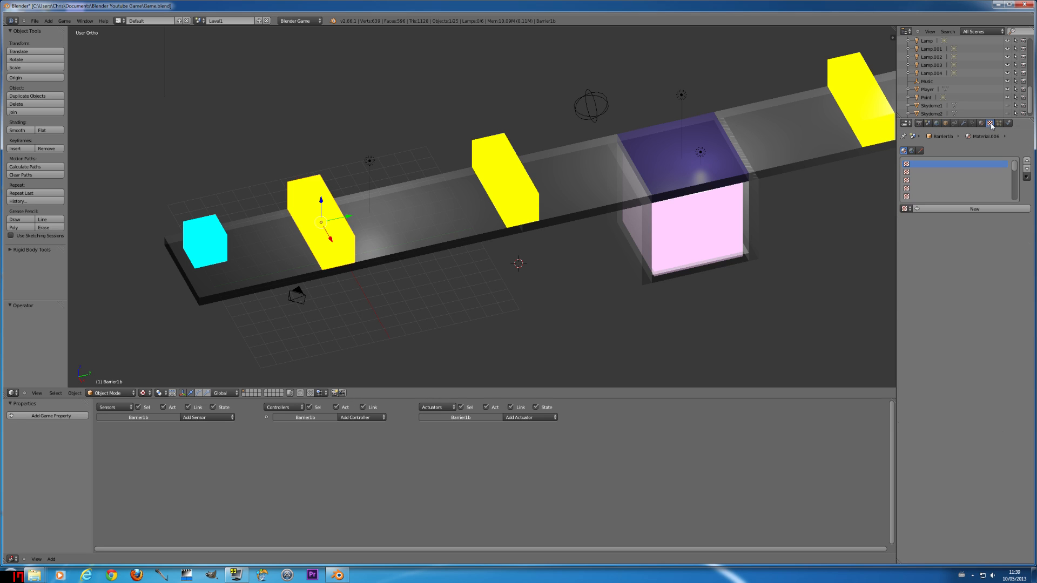
left_click(945, 123)
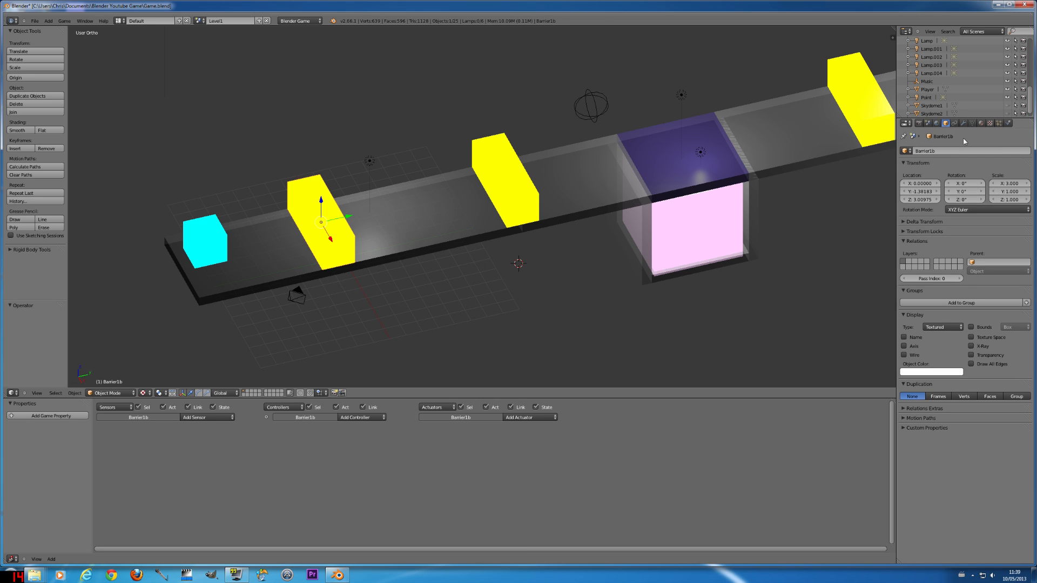
left_click(981, 124)
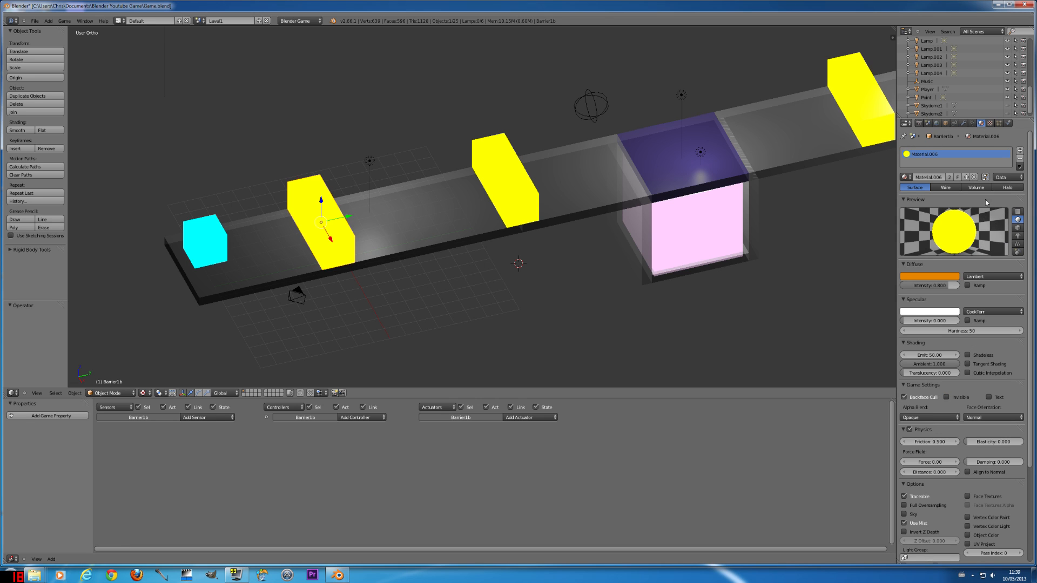
left_click(950, 188)
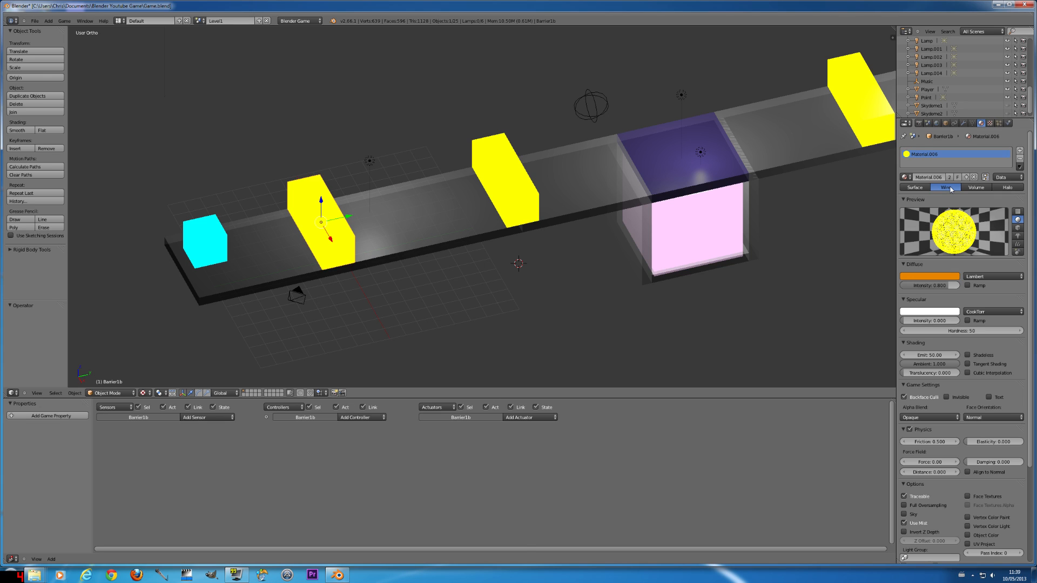
Select the overlapping Barrier1 and toggle its Invisible physics setting.
right_click(316, 185)
right_click(316, 186)
right_click(316, 185)
left_click(1008, 123)
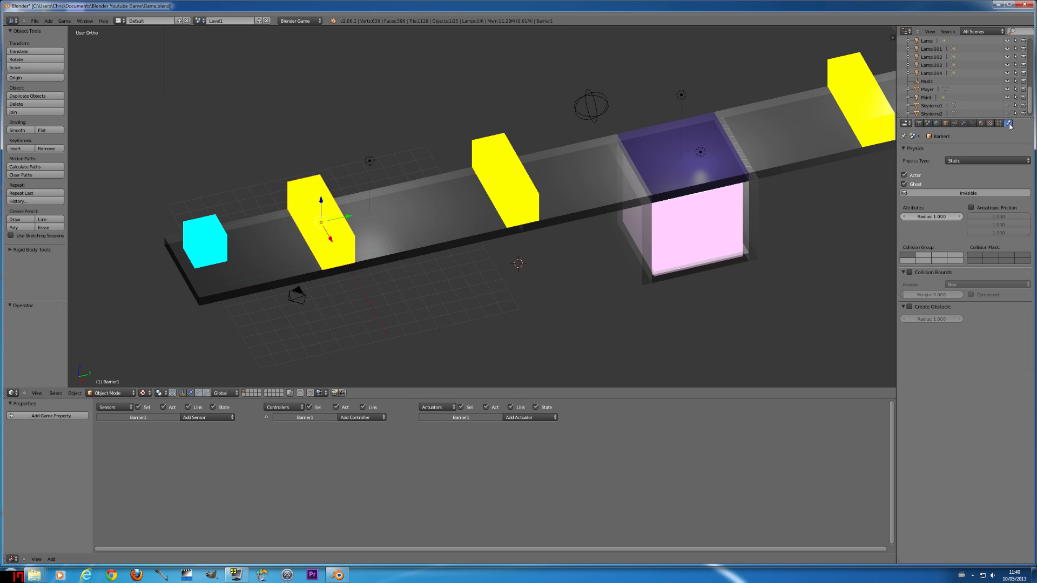
left_click(946, 193)
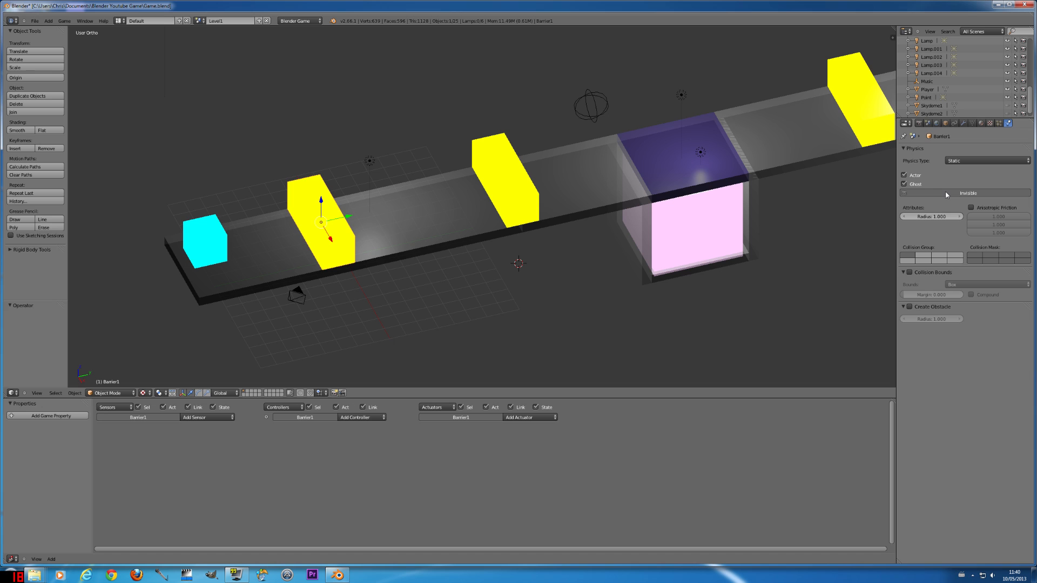
Save the file, test-run the game in the viewport and stop it again.
left_click(35, 21)
left_click(40, 72)
left_click(64, 20)
left_click(81, 29)
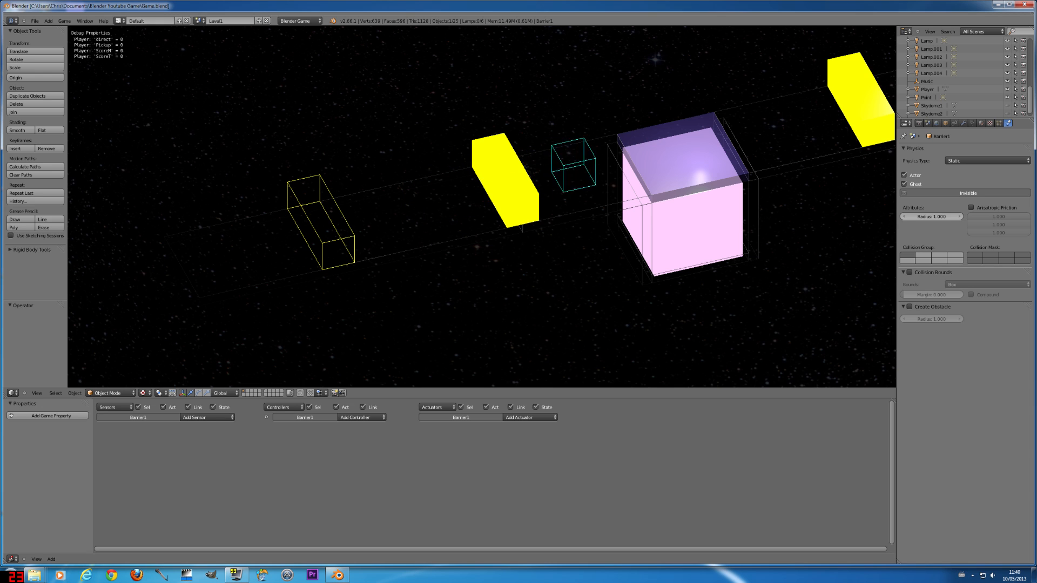
key("Escape")
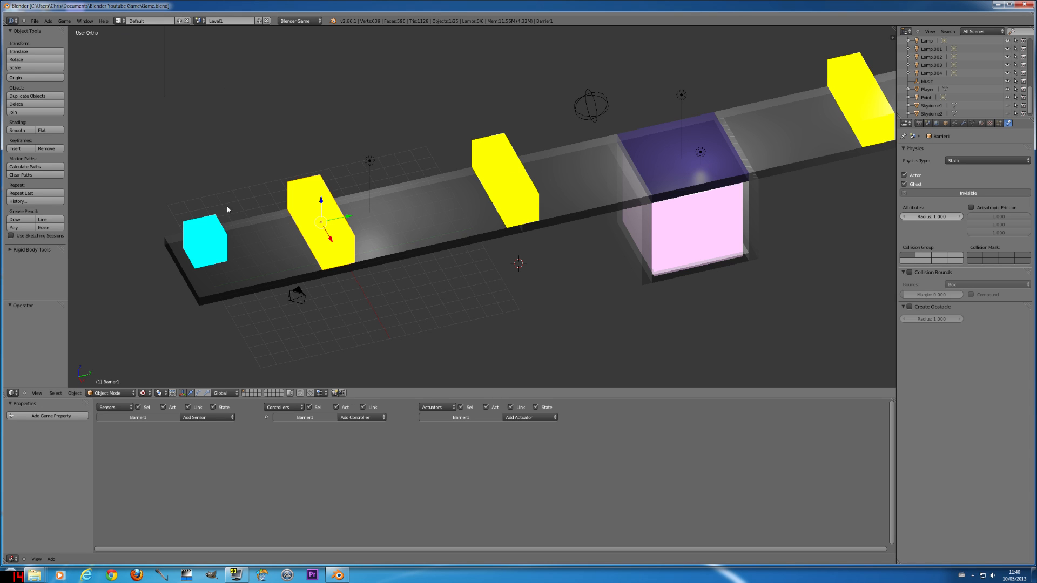
Check the Player cube's material settings and run the game once more to watch the barriers.
right_click(213, 221)
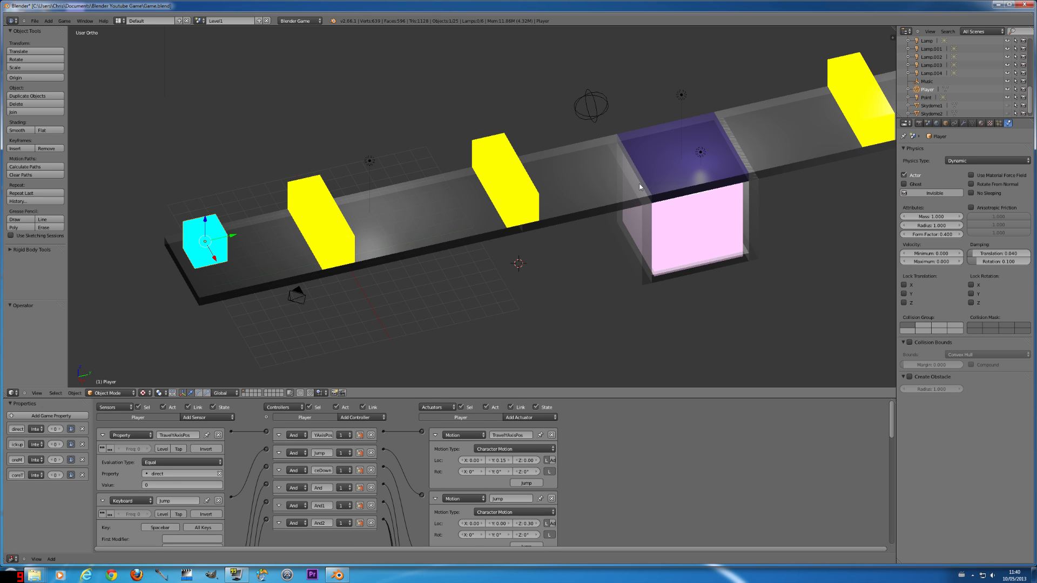
left_click(980, 123)
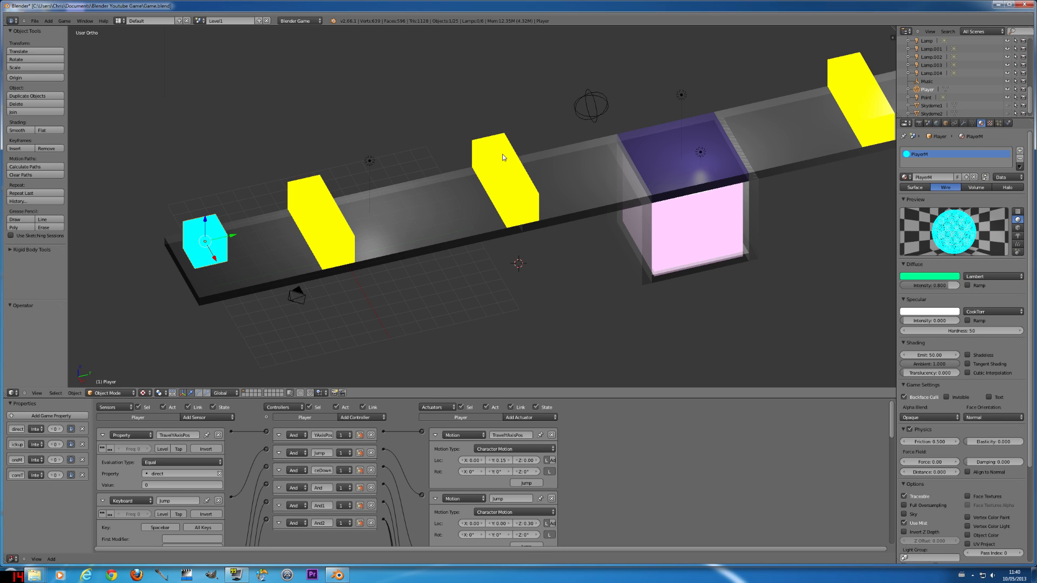
left_click(64, 21)
left_click(81, 28)
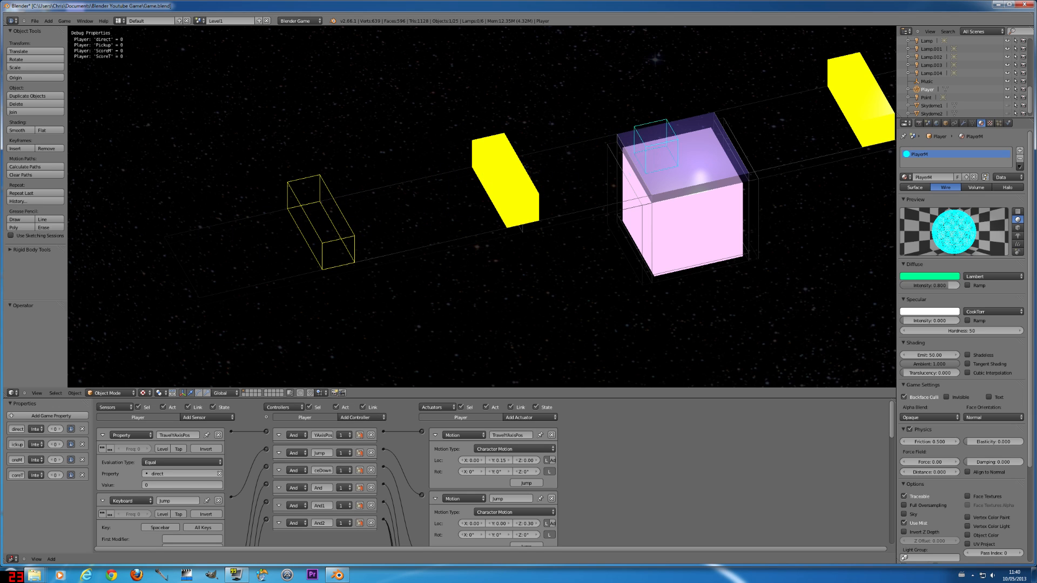
key("Escape")
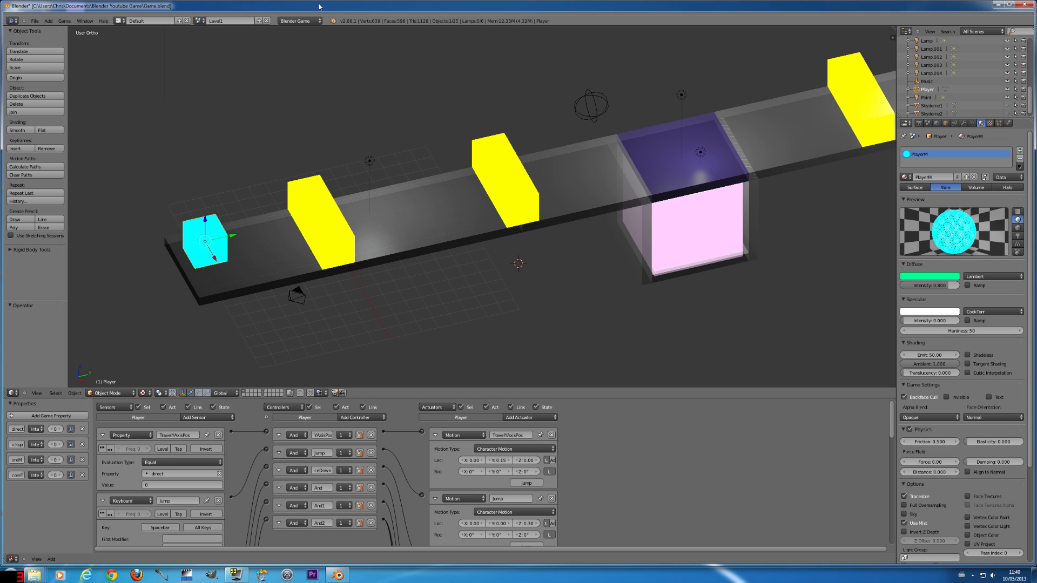
Duplicate the second yellow barrier, Barrier2b, in place.
right_click(492, 144)
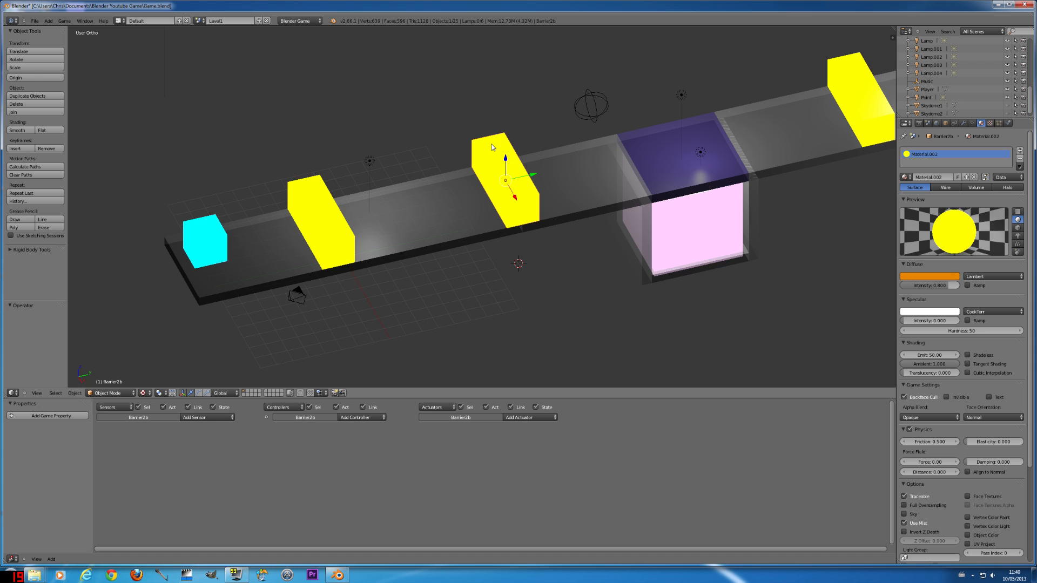
left_click(57, 100)
left_click(57, 100)
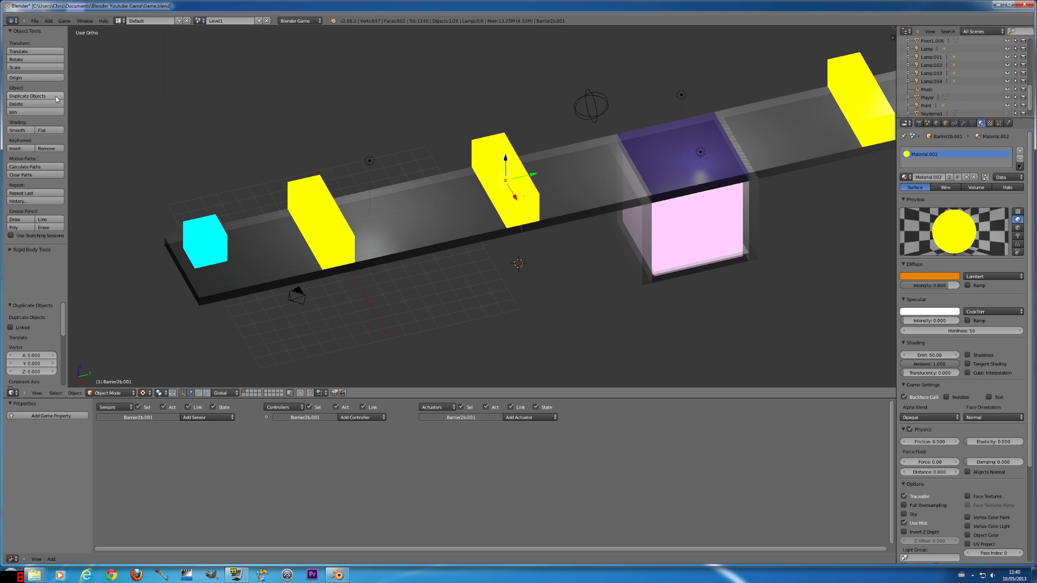
Rename the duplicated second yellow barrier to Barrier2.
right_click(501, 151)
right_click(501, 151)
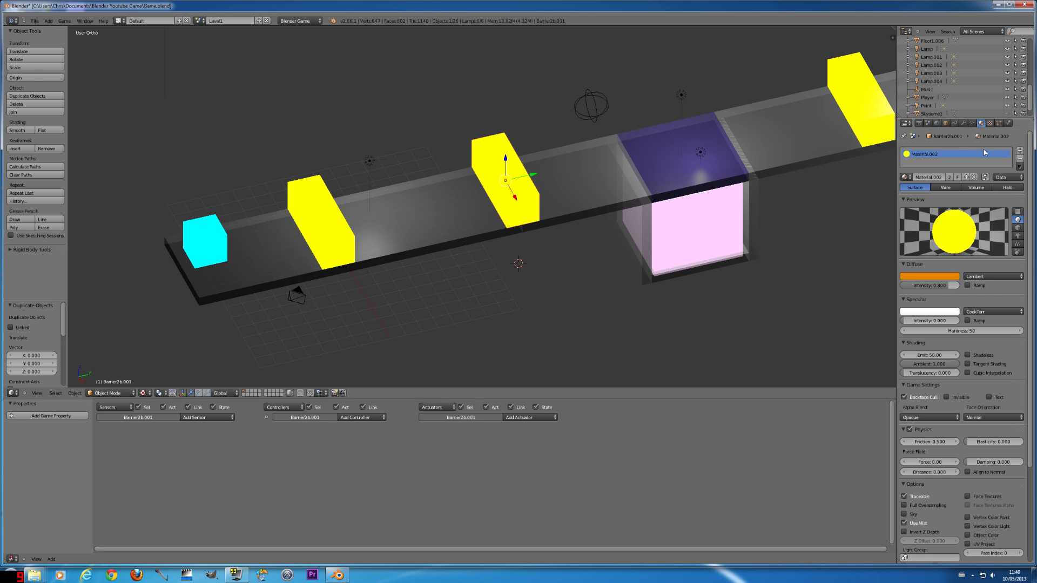
left_click(945, 123)
left_click(934, 151)
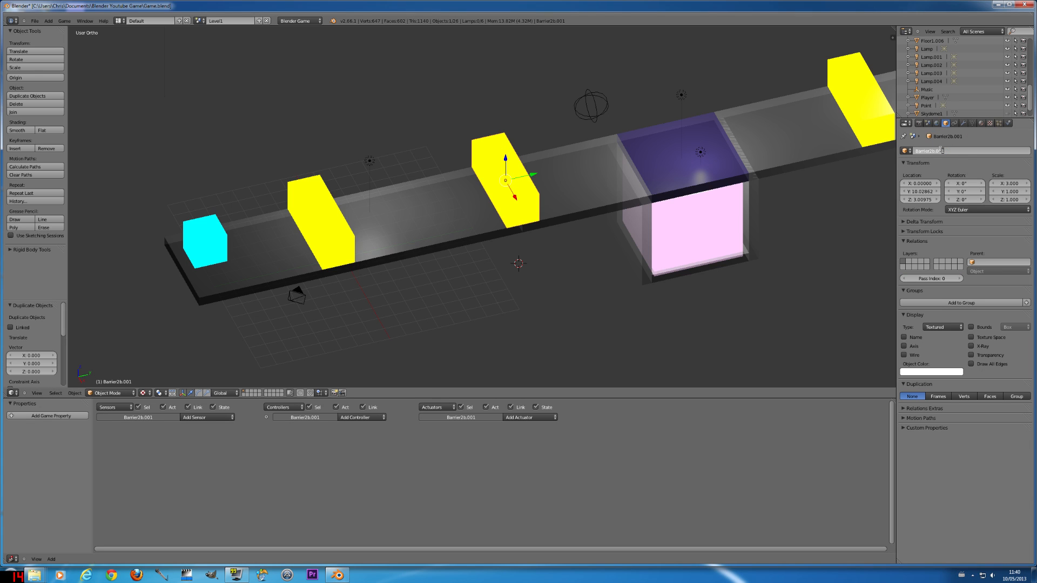
key("BackSpace")
key("Return")
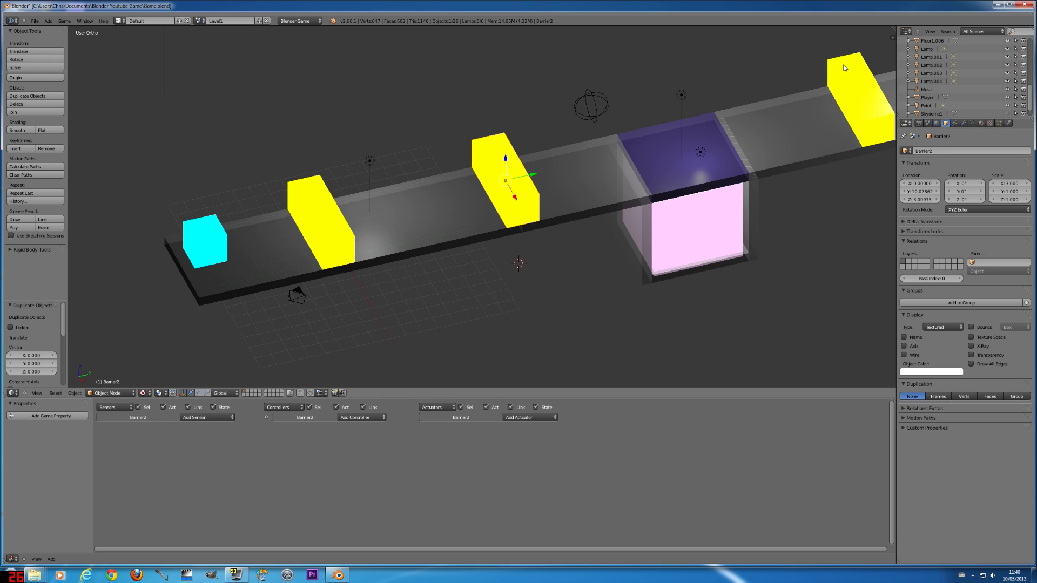
Select the overlapping barriers in turn and check Barrier1's material settings.
right_click(478, 144)
right_click(478, 144)
right_click(477, 143)
right_click(297, 193)
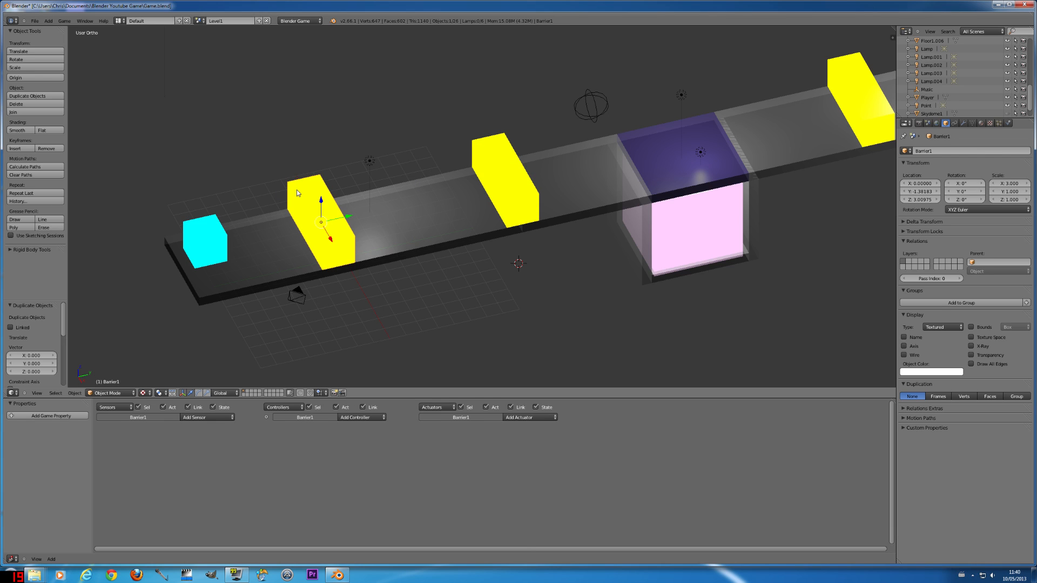
left_click(982, 124)
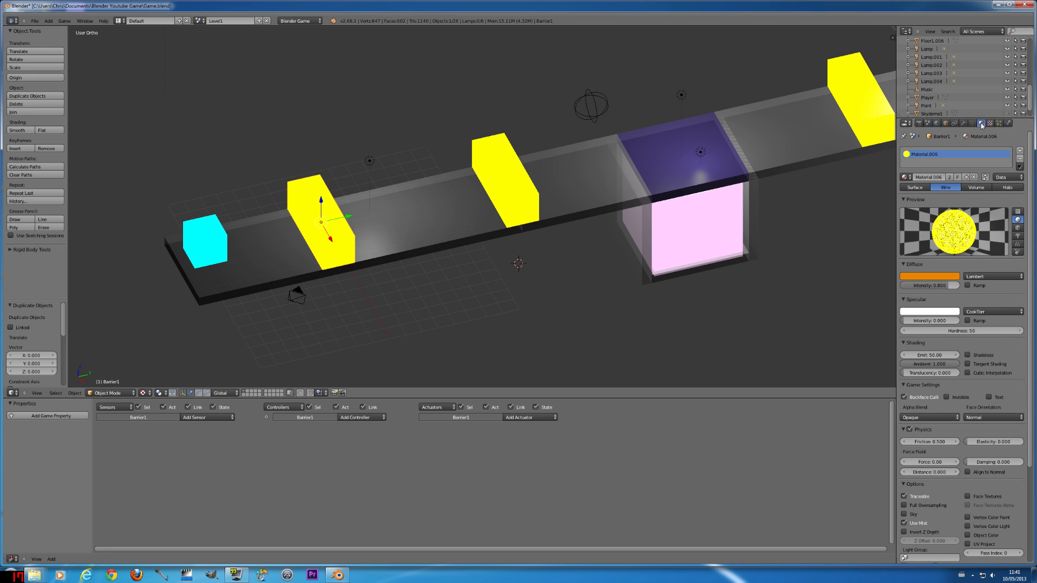
Select the overlapping Barrier1b, unlink its shared material and give it a new material of its own.
right_click(310, 185)
right_click(310, 186)
right_click(310, 185)
right_click(310, 186)
right_click(302, 194)
left_click(974, 177)
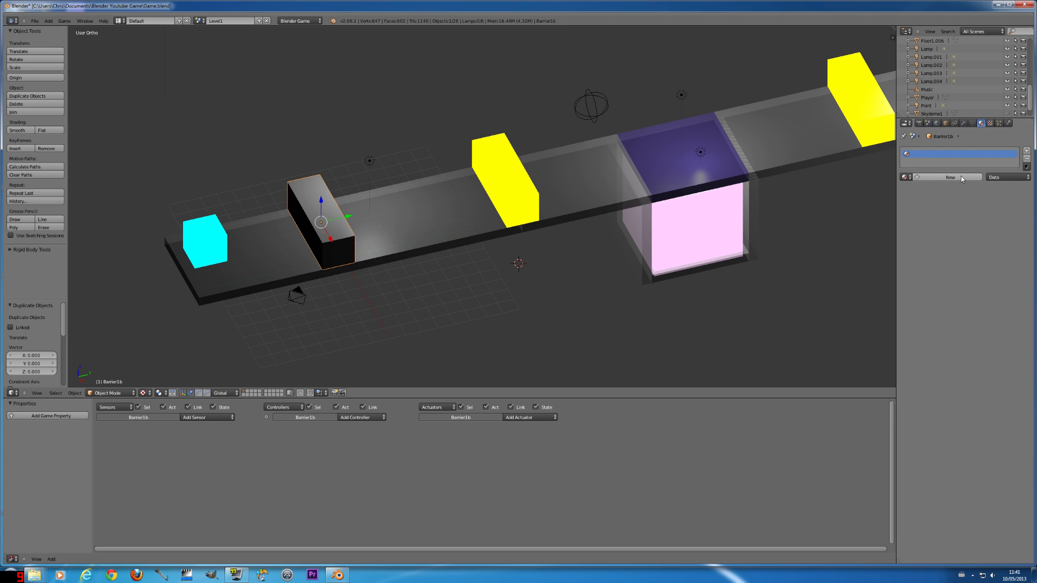
left_click(961, 176)
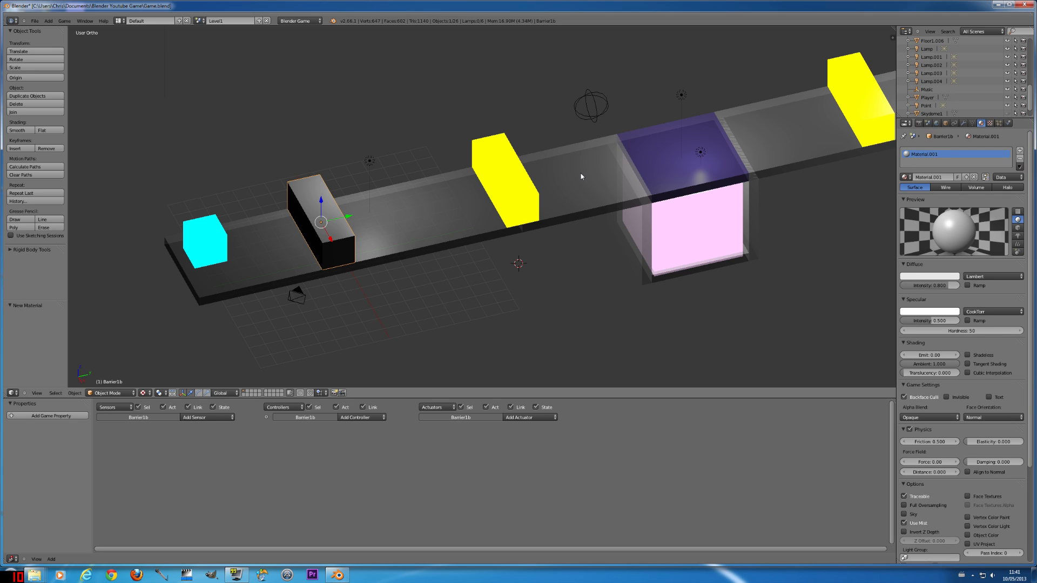
Copy the hex value of the diffuse colour from Barrier1's material.
left_click(309, 183)
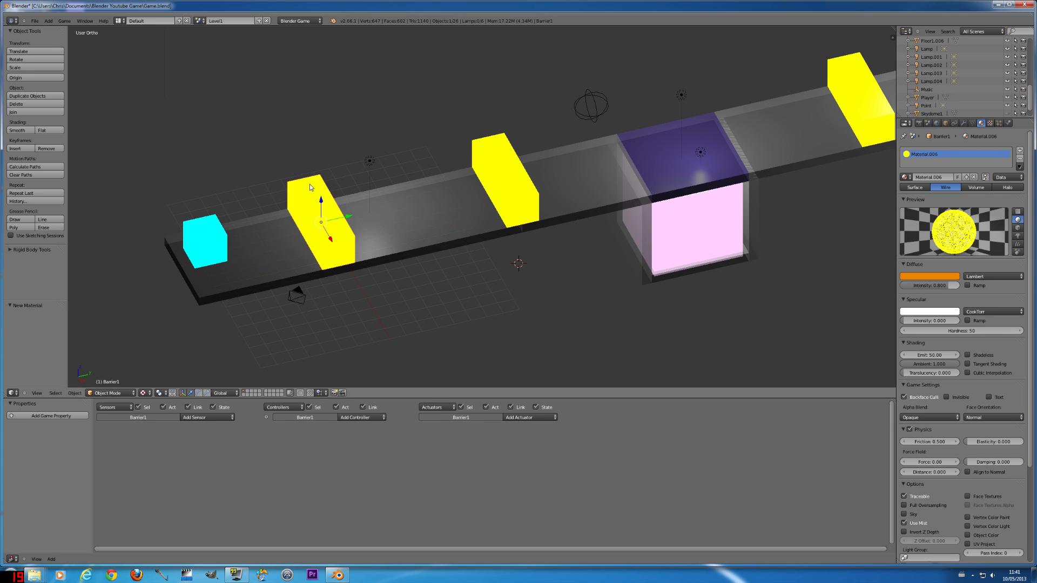
left_click(924, 275)
left_click(939, 236)
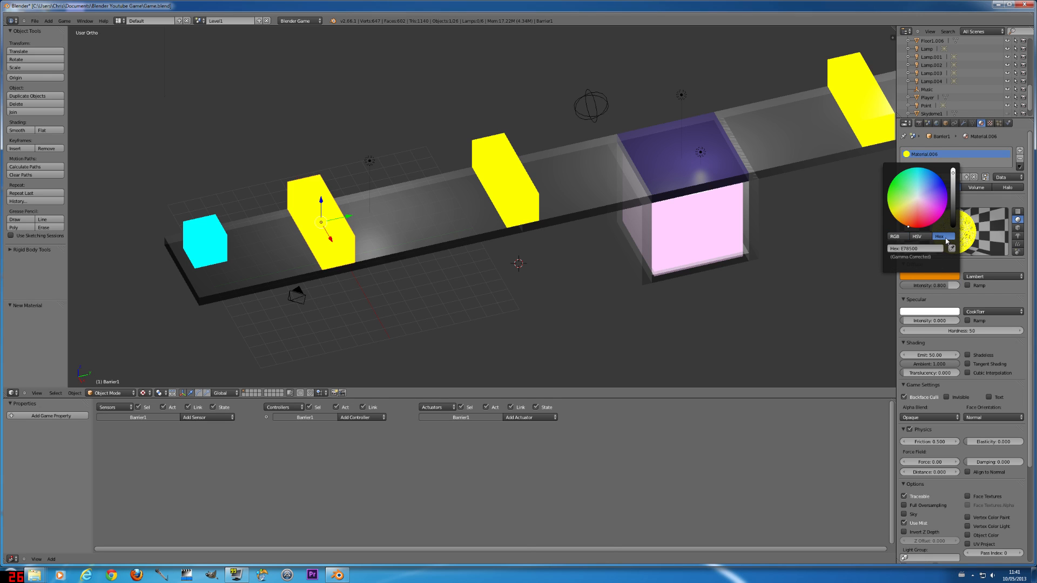
left_click(910, 248)
key("ctrl+c")
left_click(847, 284)
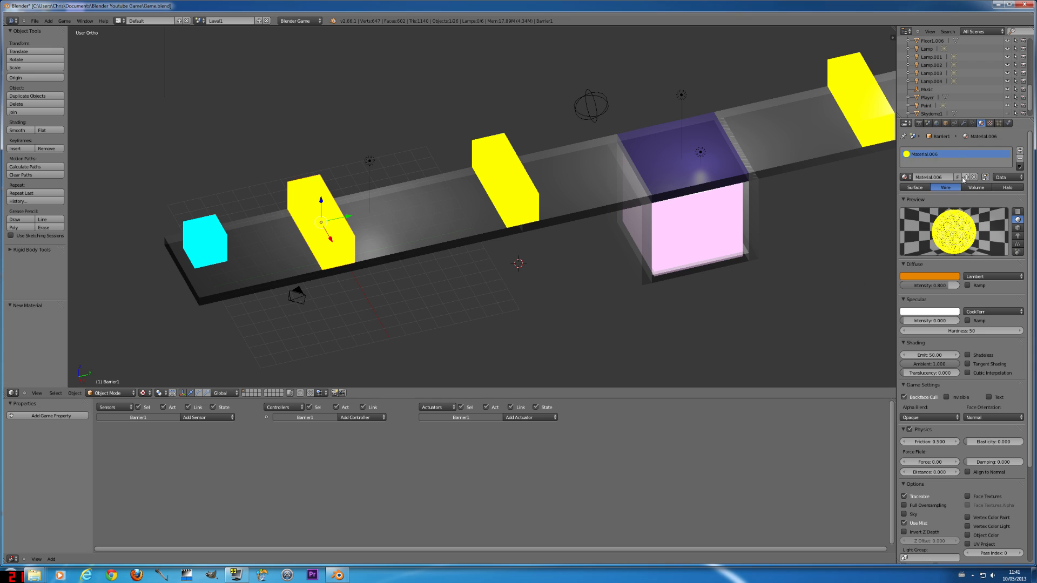
Apply the copied hex colour as the diffuse colour of Barrier1b's new material.
right_click(310, 183)
left_click(930, 277)
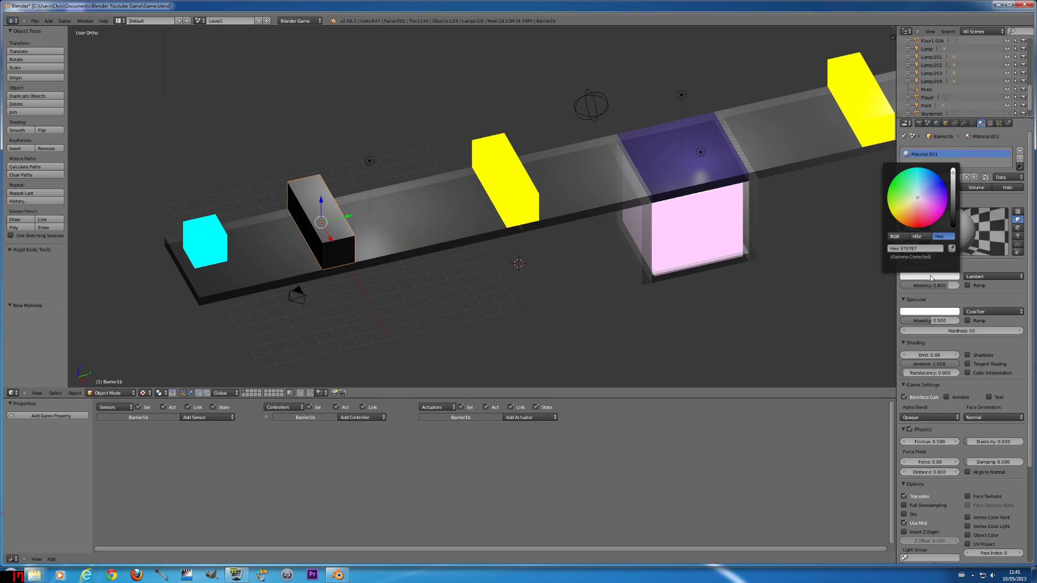
left_click(927, 249)
key("ctrl+v")
key("Return")
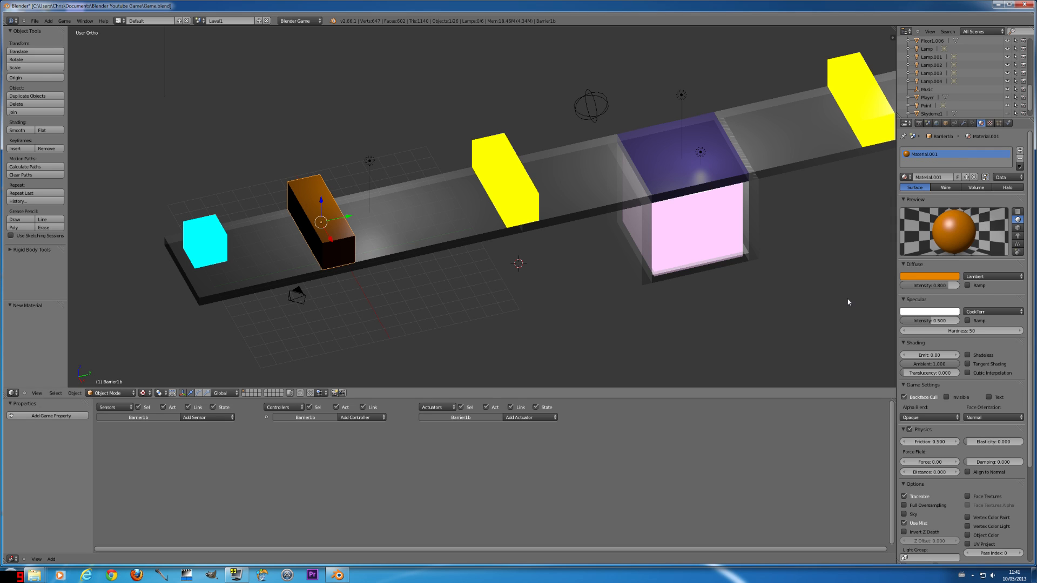
Set Barrier1b's material to Emit 50 and the Wire render type, and save the file.
left_click(930, 355)
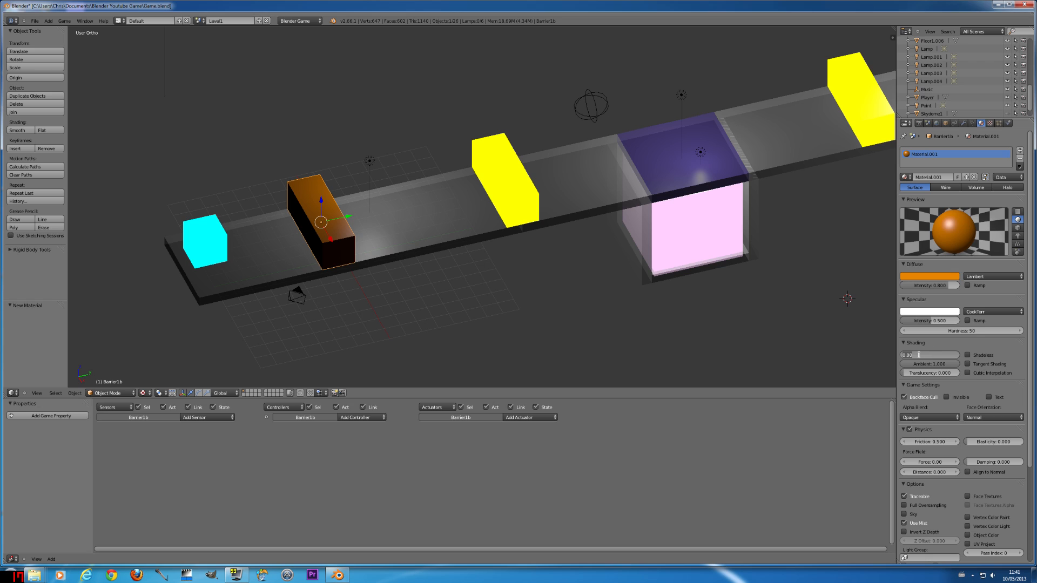
type("50")
key("Return")
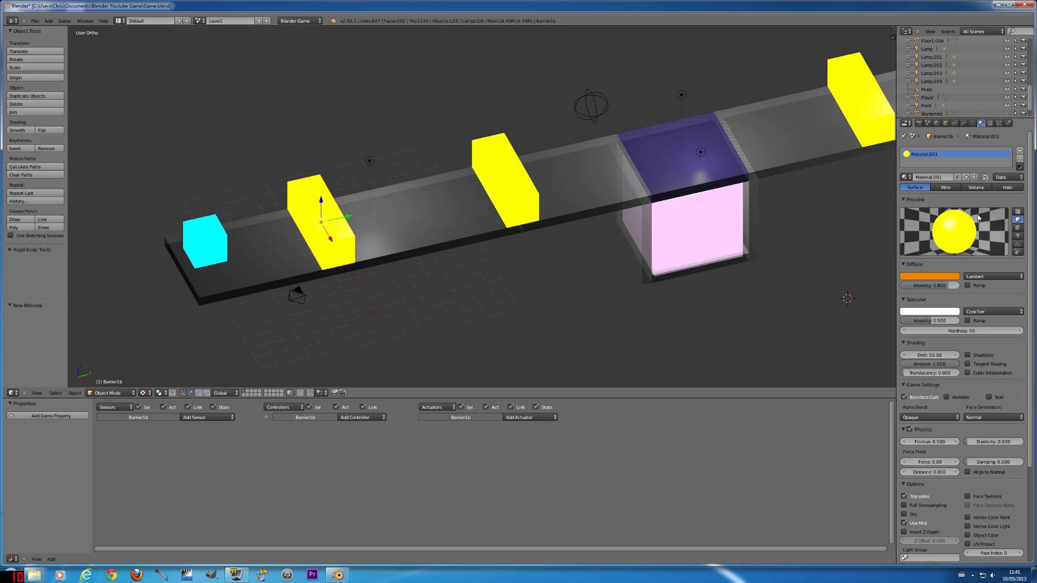
left_click(946, 187)
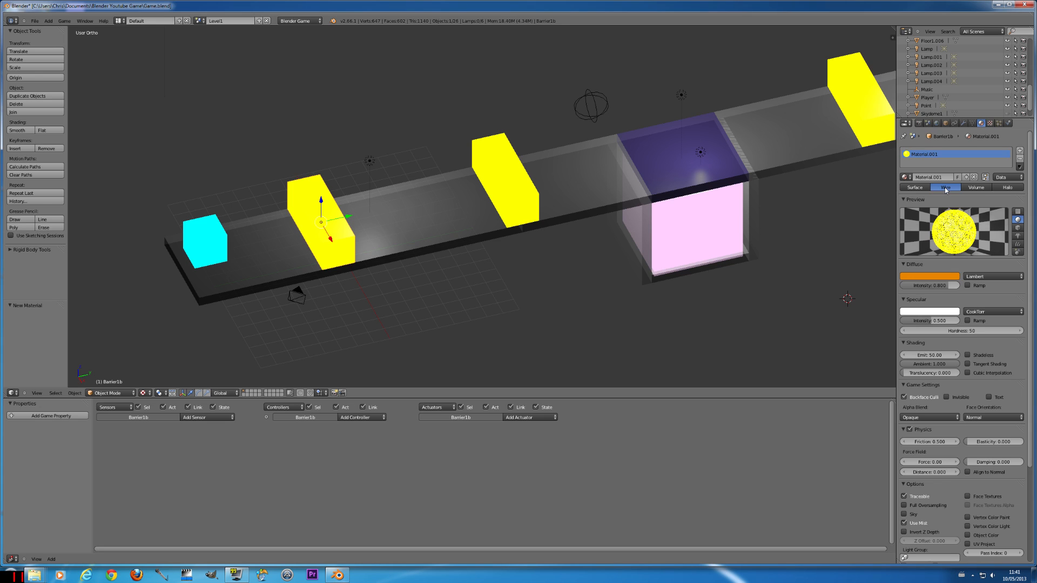
left_click(34, 20)
left_click(51, 72)
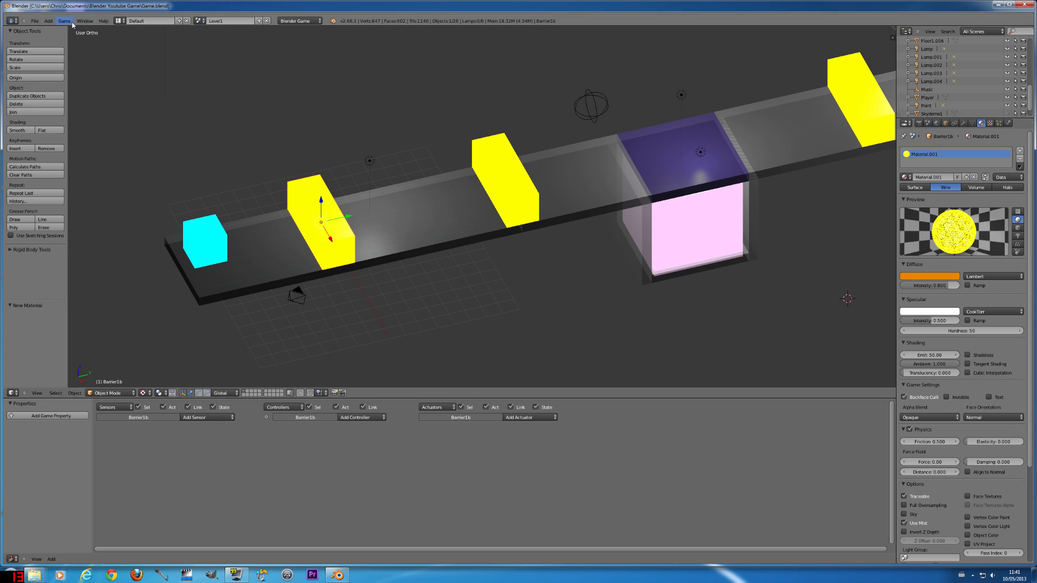
Set the overlapping Barrier1's material to the Surface render type and save the file.
right_click(310, 189)
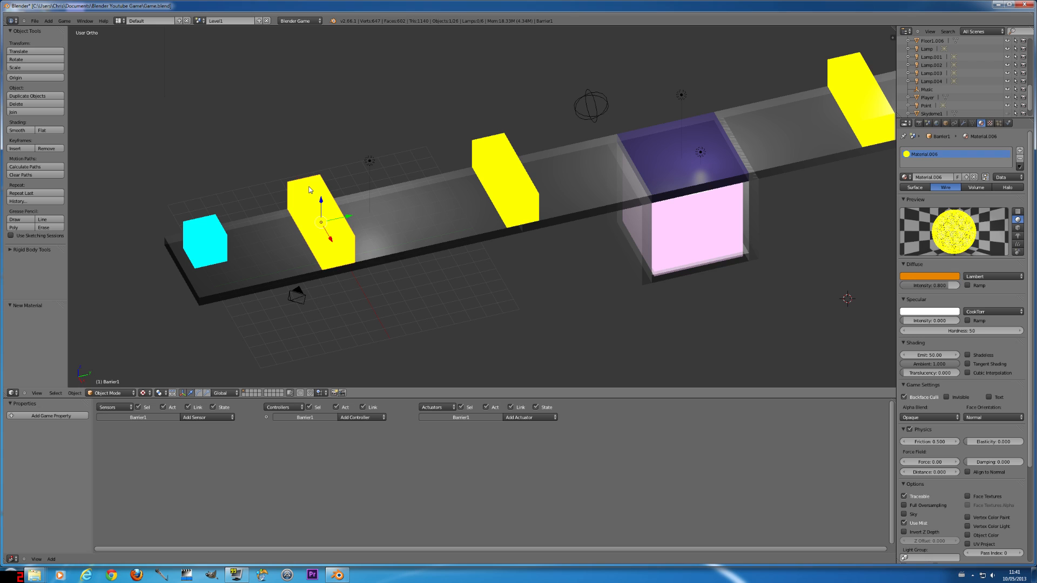
right_click(309, 189)
left_click(915, 188)
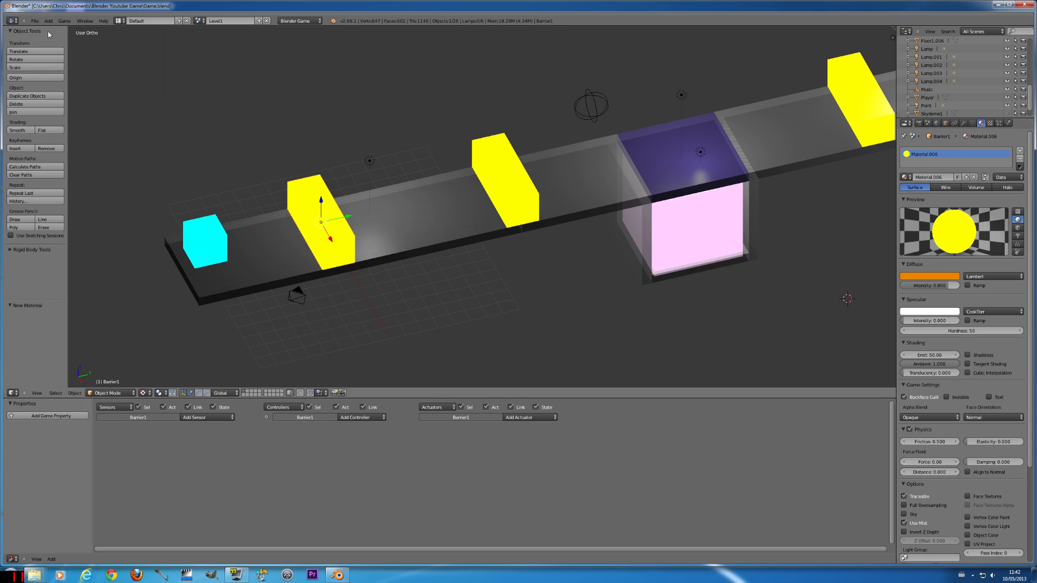
left_click(34, 21)
left_click(42, 72)
left_click(945, 188)
left_click(915, 188)
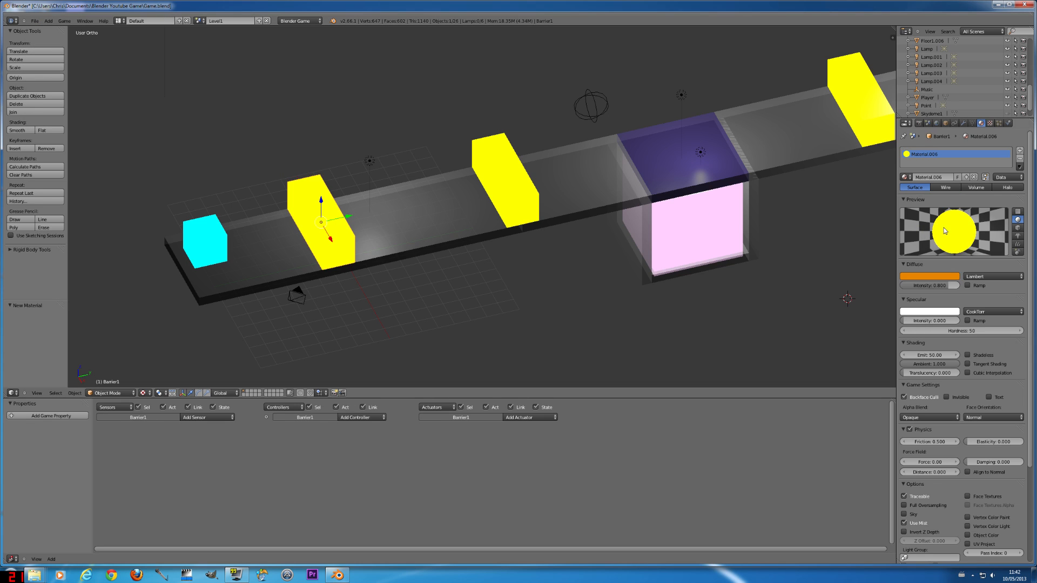
Compare the overlapping barriers' materials and check the physics settings of Barrier3 and Barrier2.
right_click(306, 198)
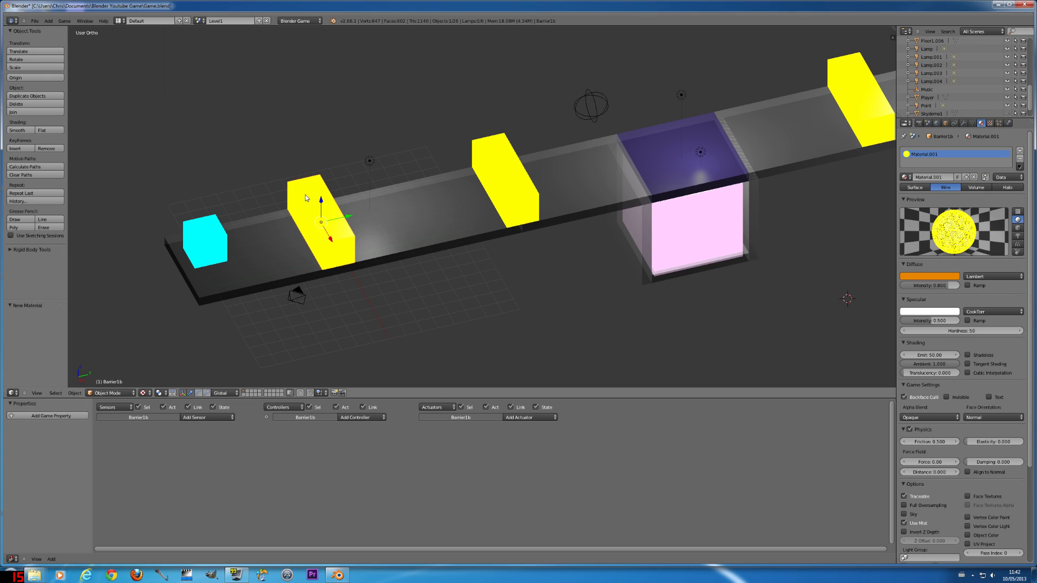
right_click(306, 198)
right_click(483, 152)
right_click(490, 151)
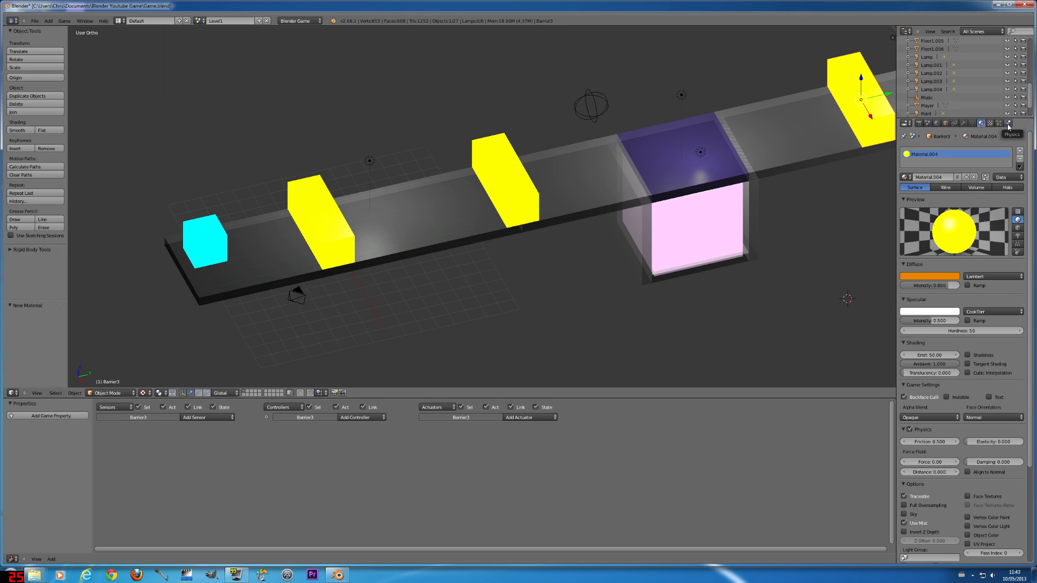
left_click(1008, 125)
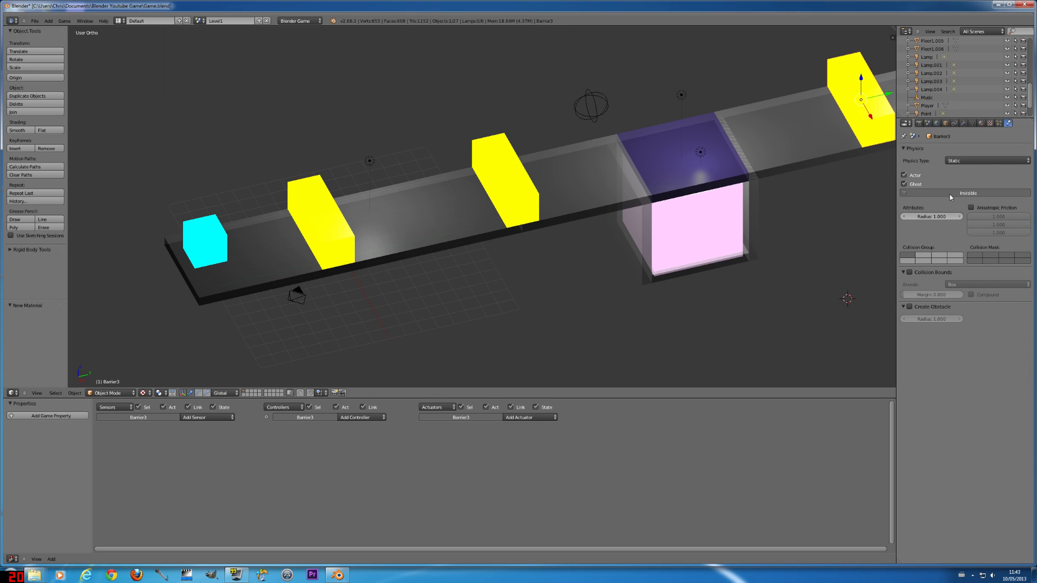
right_click(491, 149)
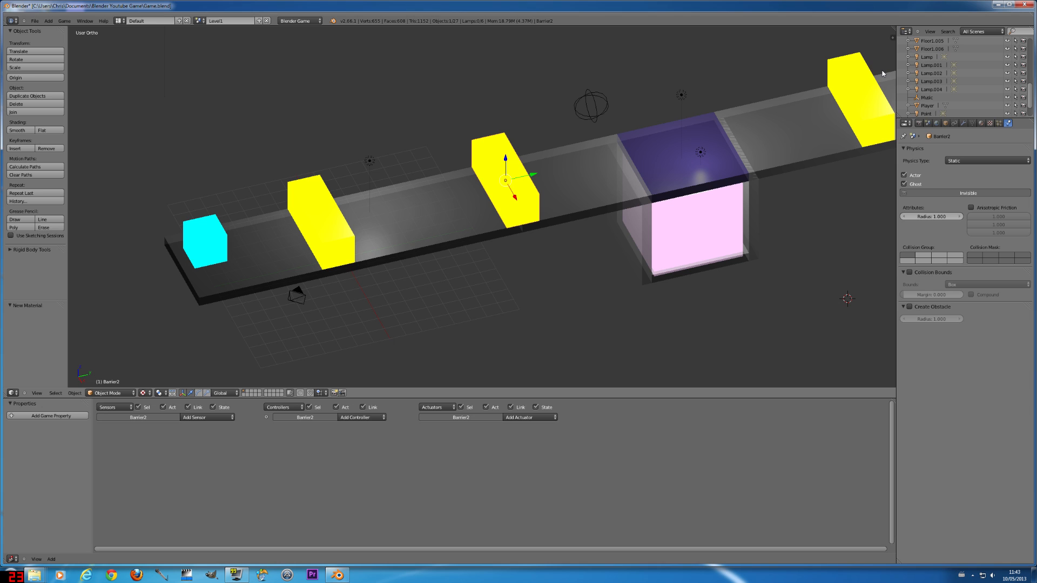
Test-run the game in the viewport to check the wireframe barriers and stop it again.
left_click(65, 21)
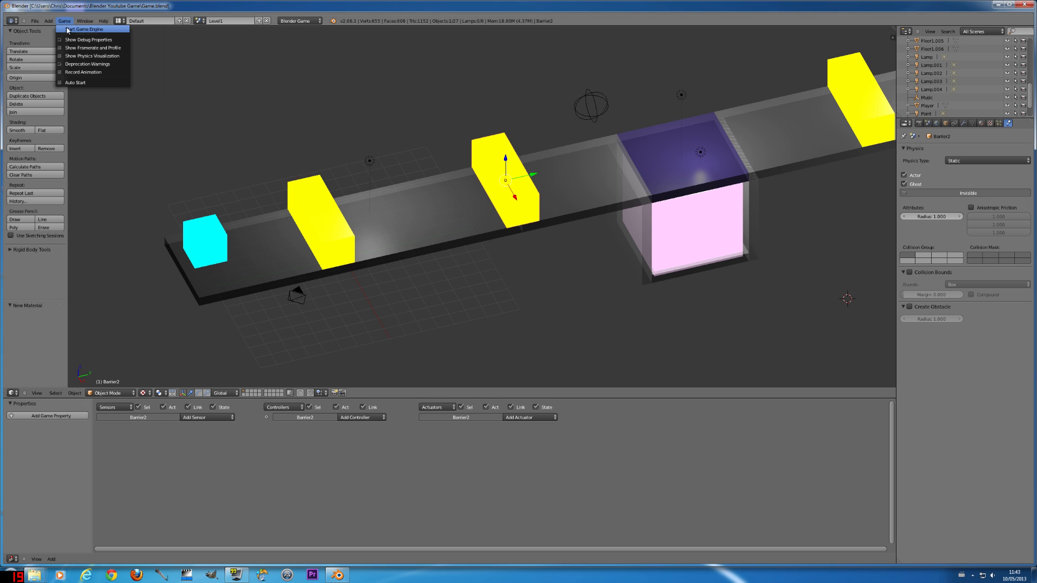
left_click(86, 30)
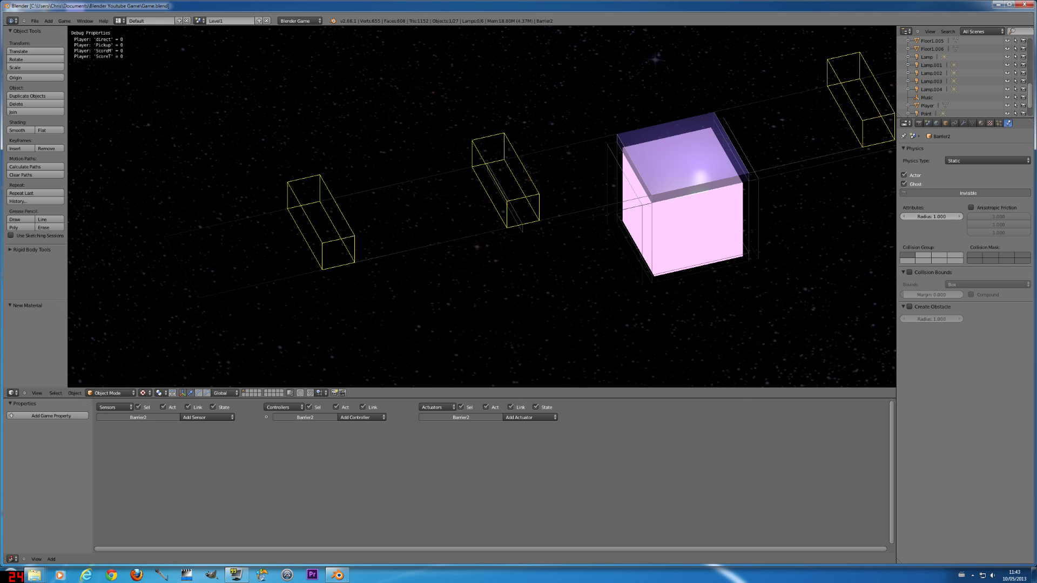
key("Escape")
left_click(35, 21)
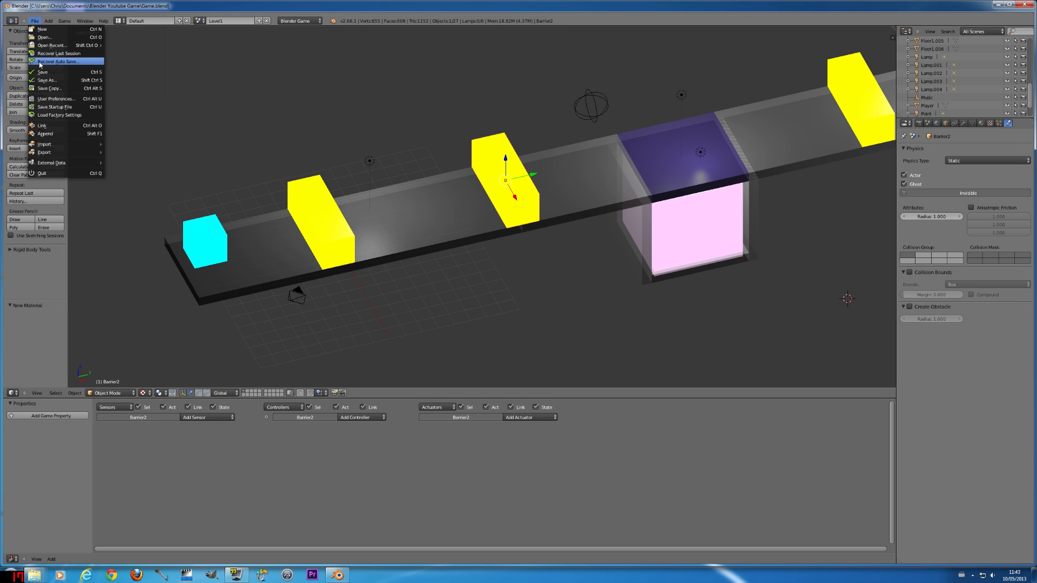
Review the Music empty's Sound actuator, the available object and actuator types, and the sound files that can be loaded.
right_click(590, 97)
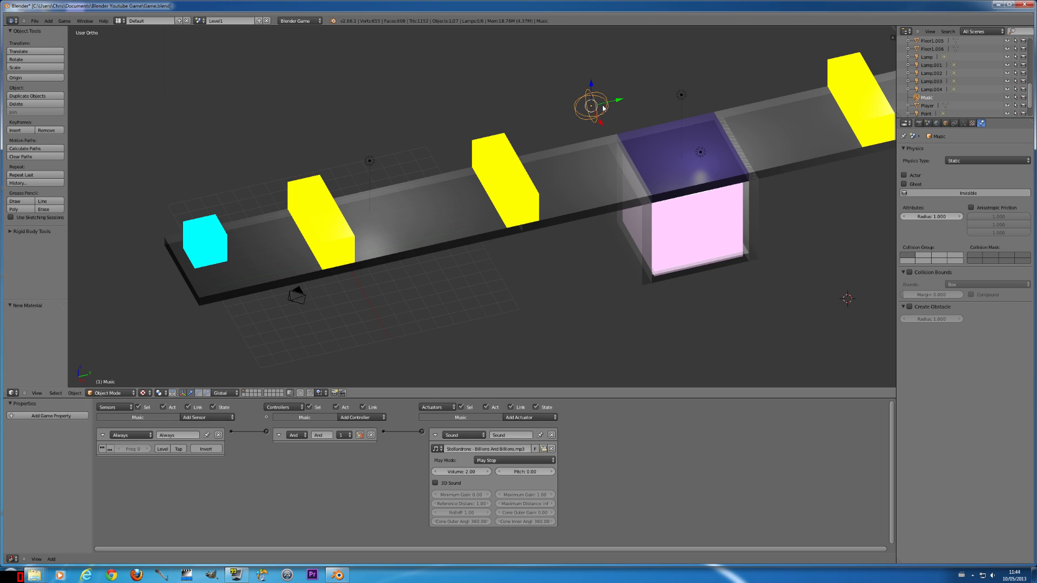
left_click(48, 20)
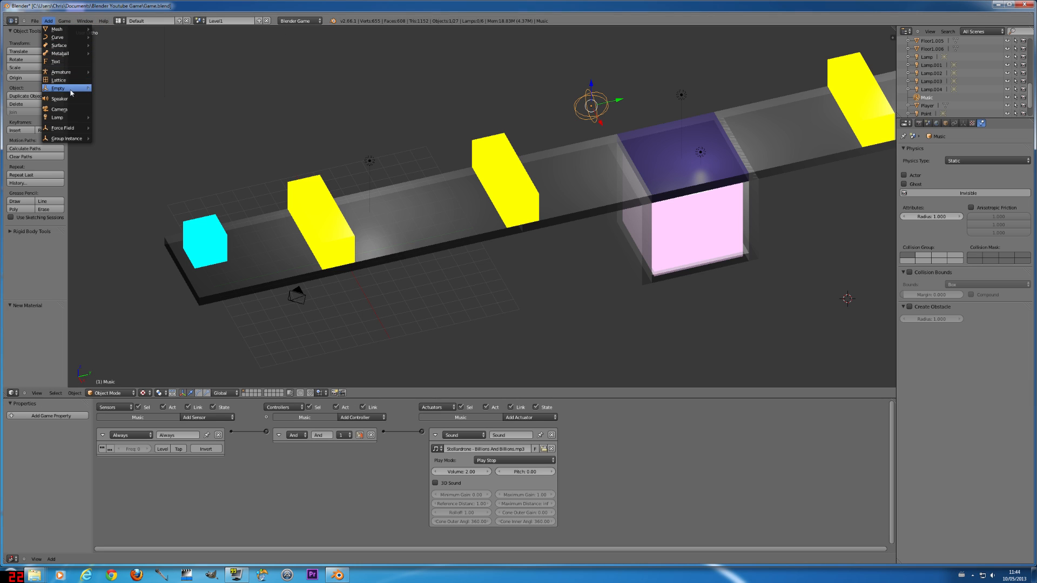
mouse_move(67, 31)
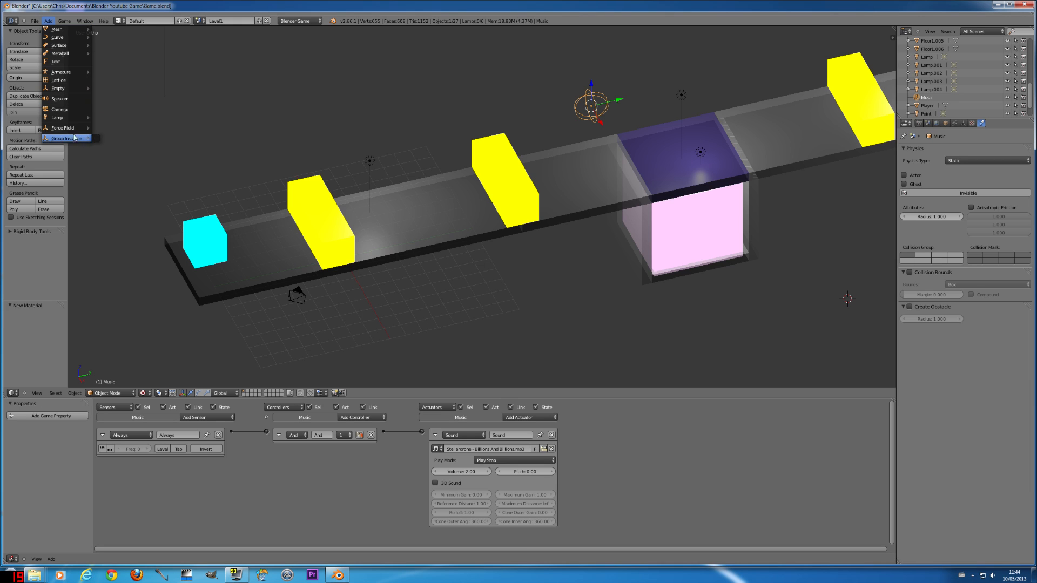
mouse_move(65, 92)
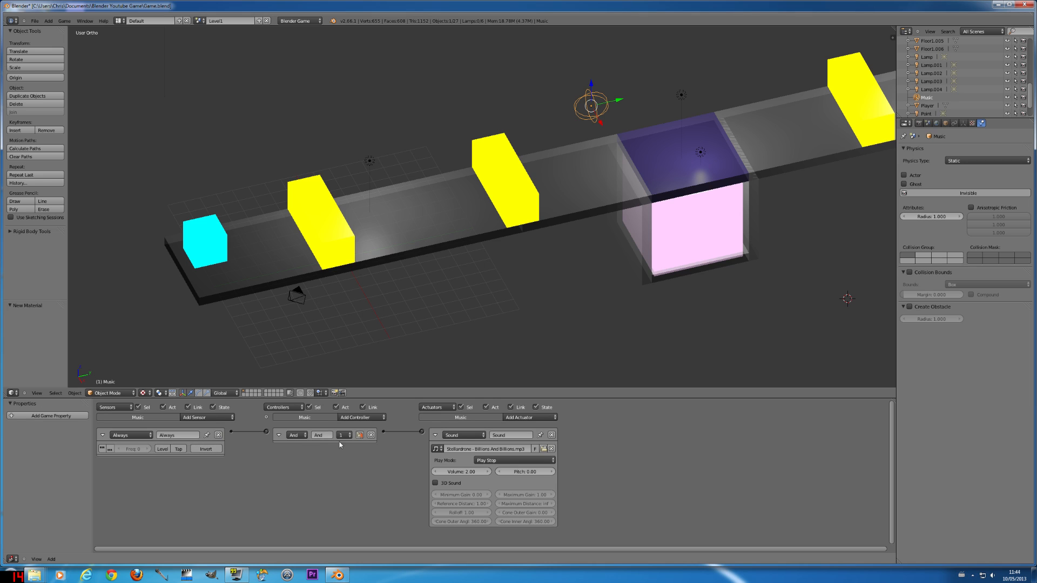
left_click(532, 419)
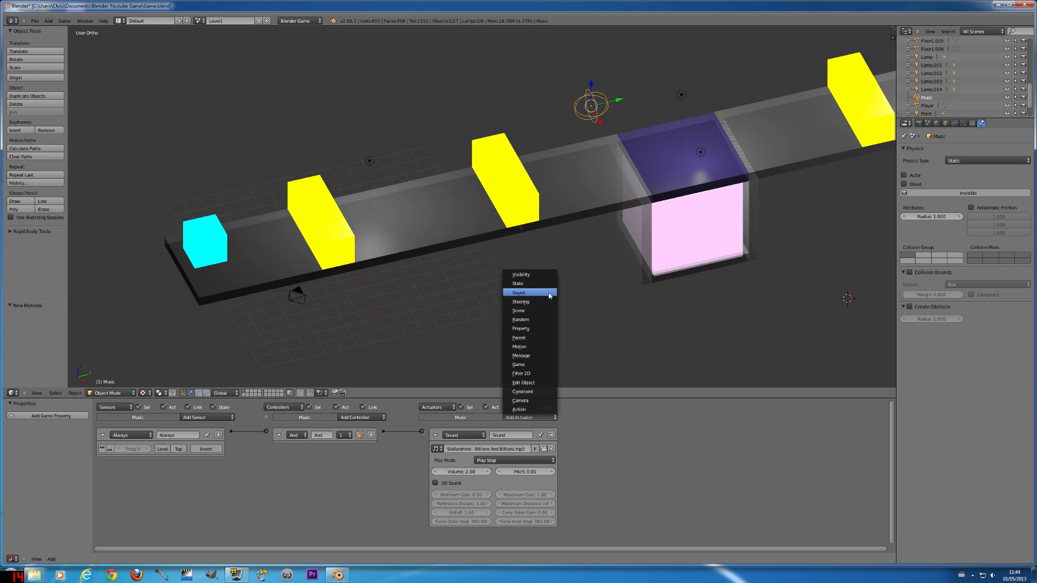
left_click(544, 449)
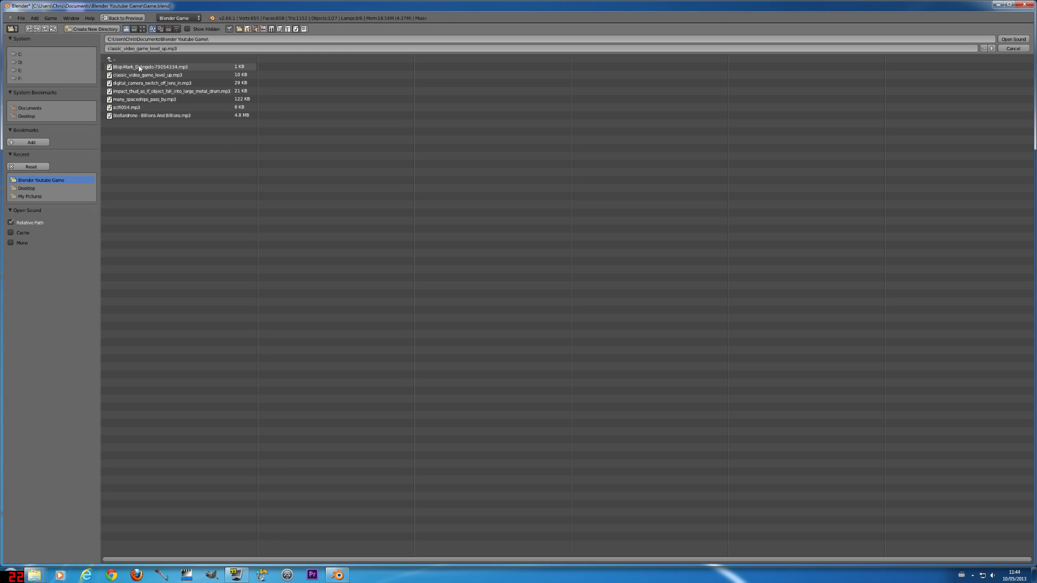
key("Escape")
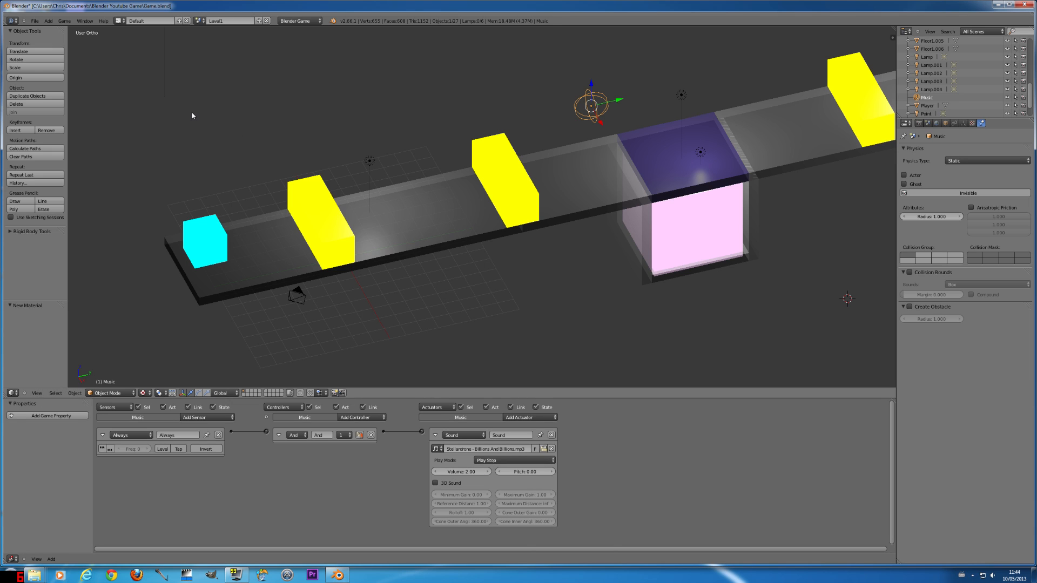
Save the file and switch the viewport to the camera view.
left_click(35, 20)
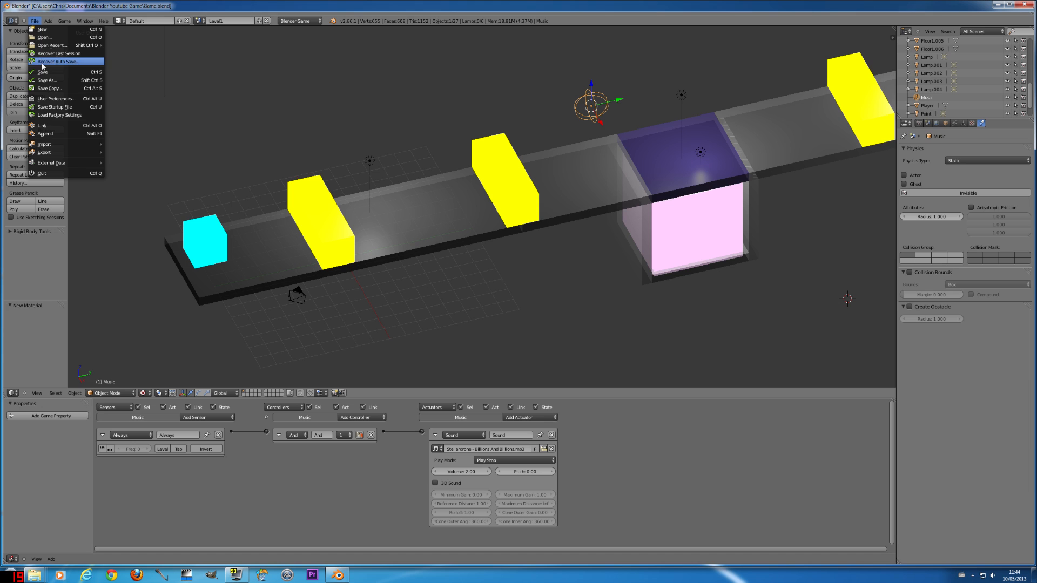
left_click(62, 72)
left_click(37, 393)
left_click(57, 365)
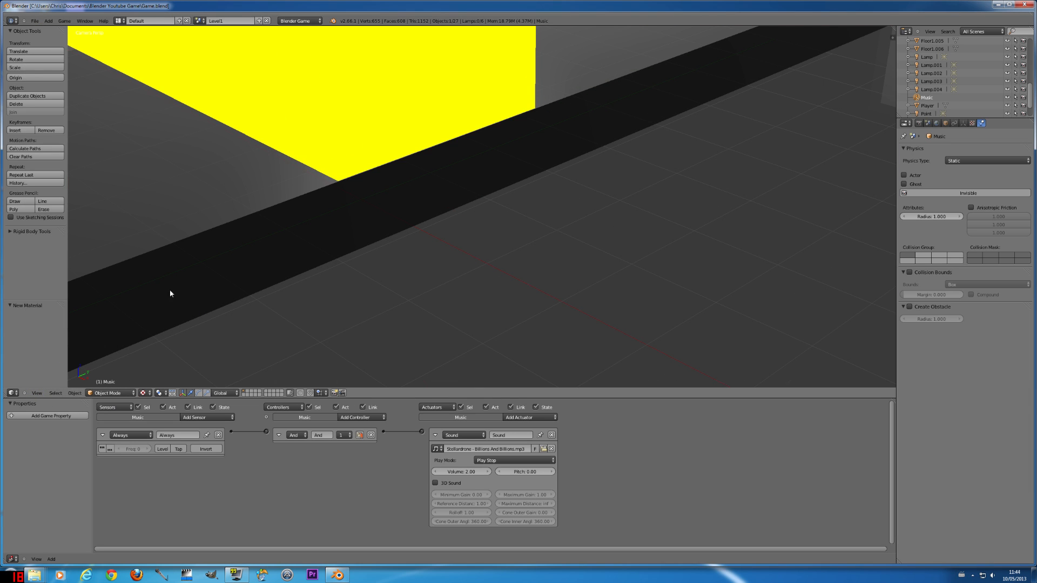
Test-run the game from the camera view and stop it again.
left_click(65, 20)
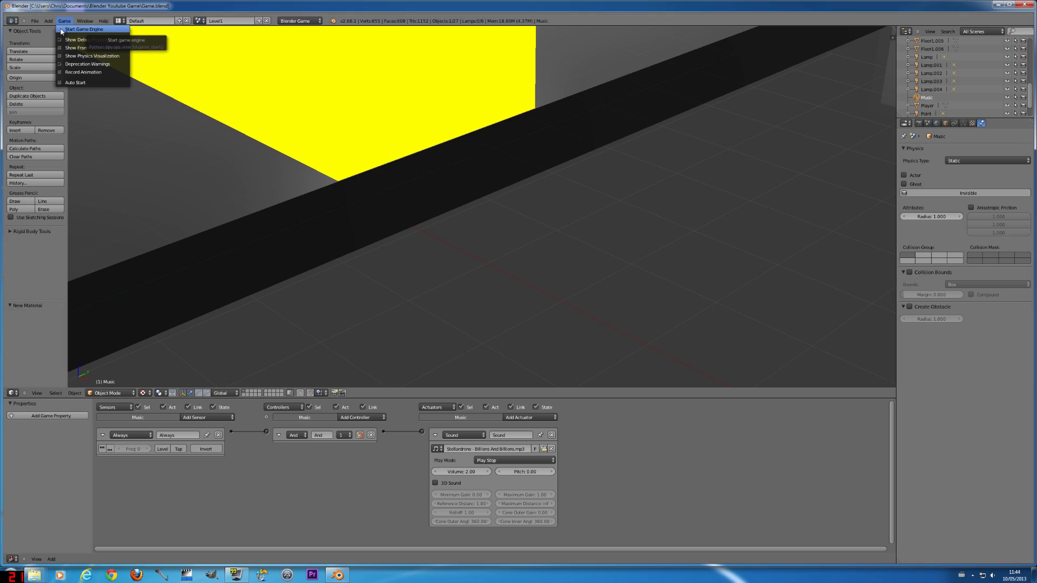
left_click(81, 29)
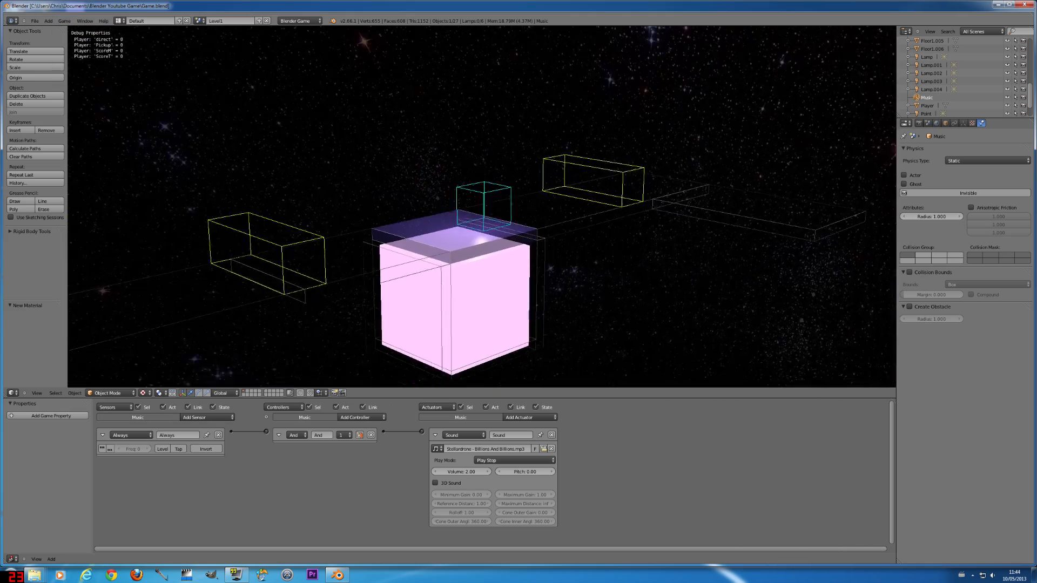
key("Escape")
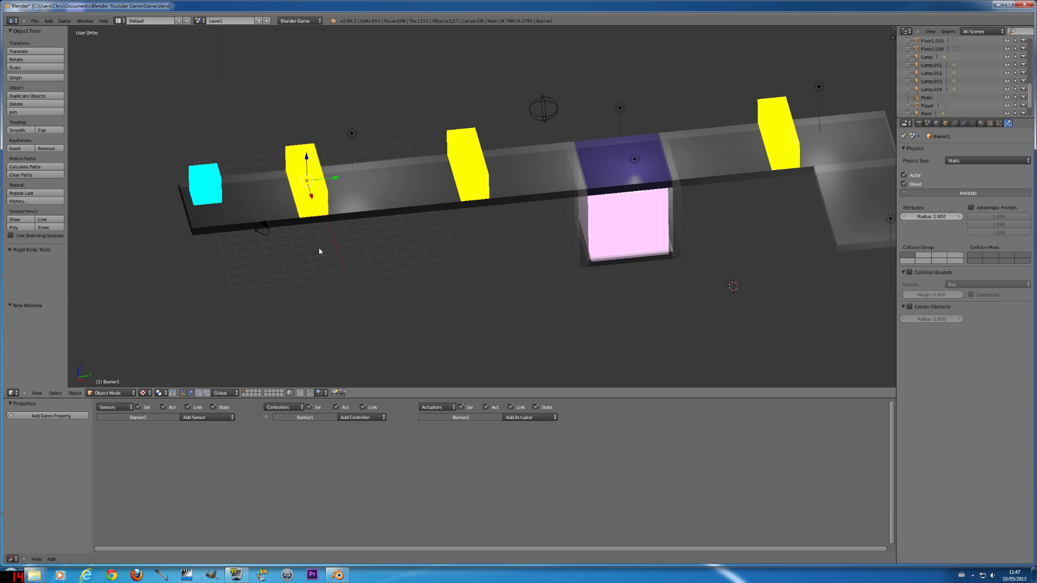
Add an Integer game property named Exists to Barrier1 and turn on its debug display.
left_click(60, 417)
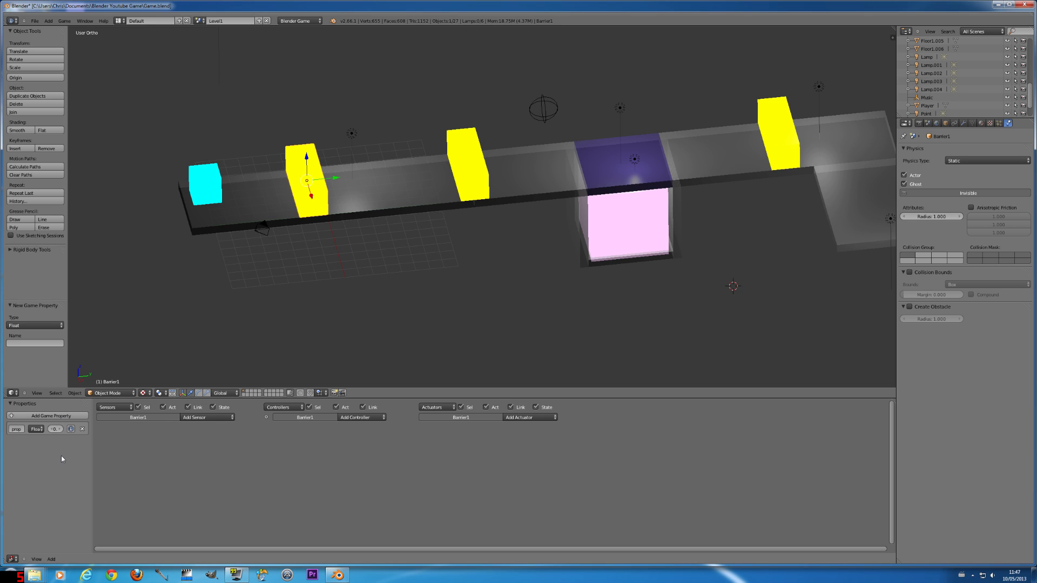
left_click(37, 430)
left_click(38, 412)
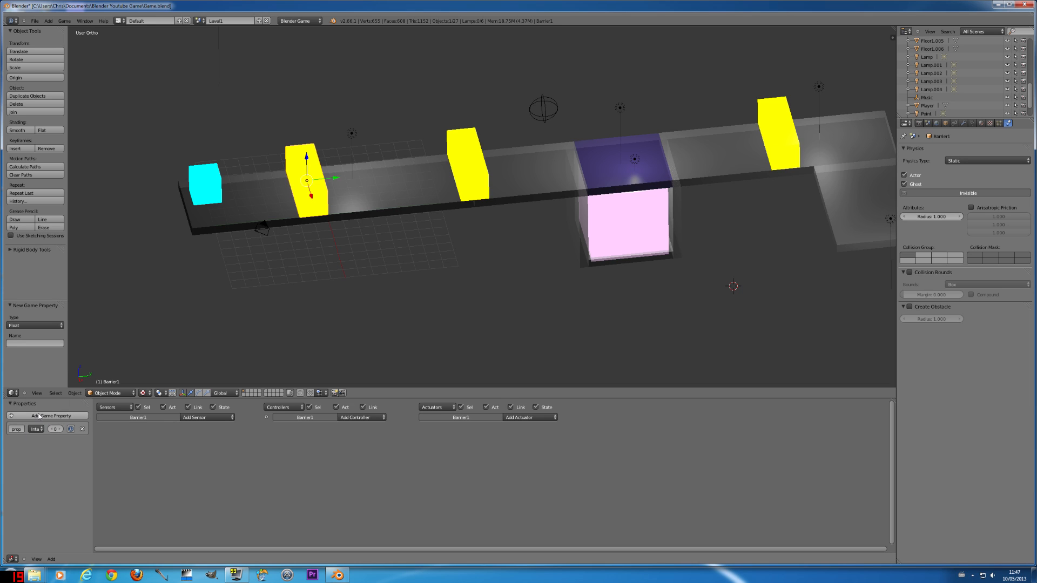
left_click(16, 429)
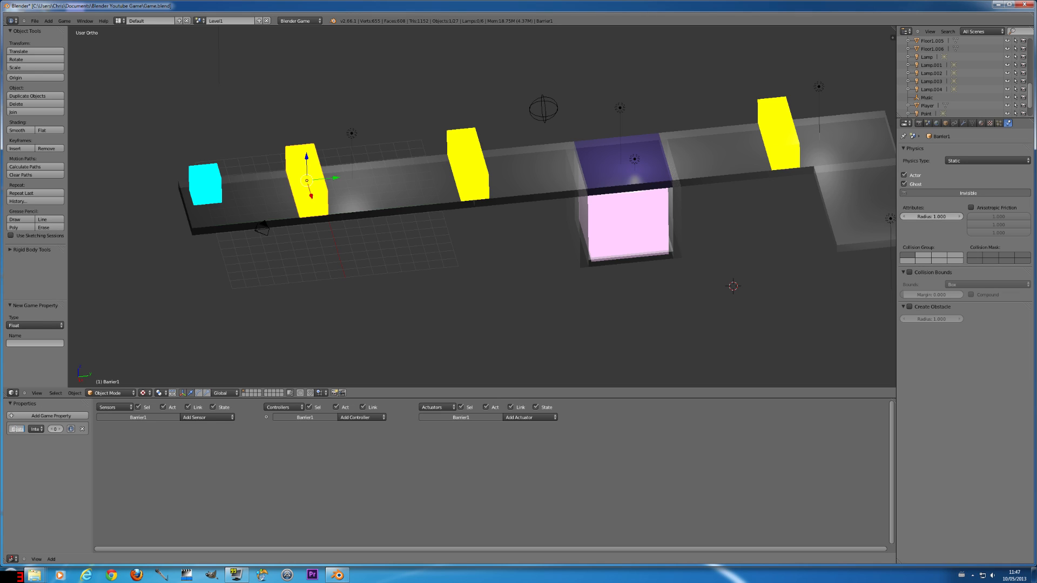
key("Return")
left_click(70, 429)
Add a Message sensor with an empty subject and an And controller to Barrier1's logic.
left_click(199, 418)
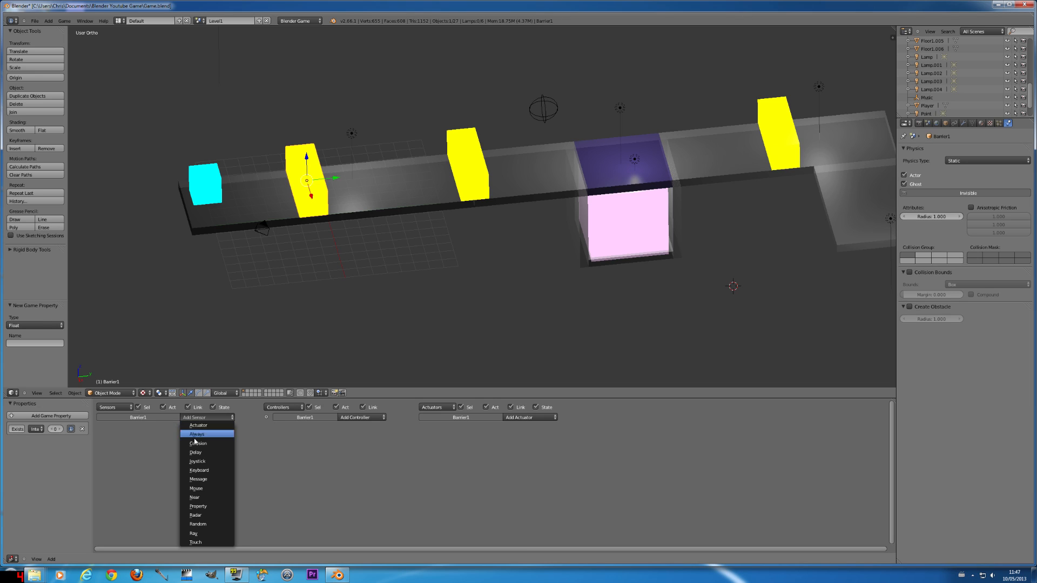
left_click(201, 474)
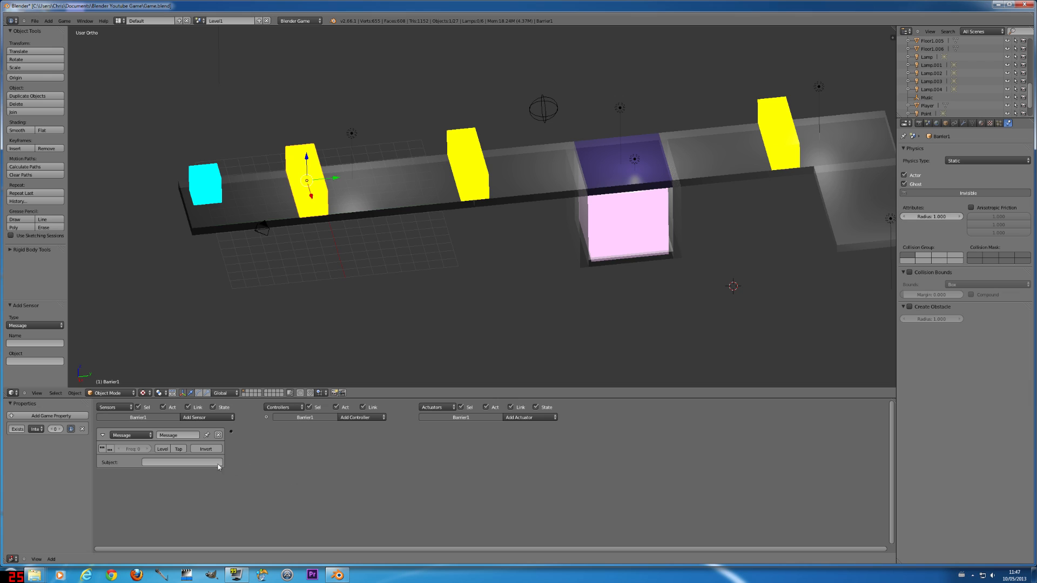
left_click(195, 462)
left_click(366, 419)
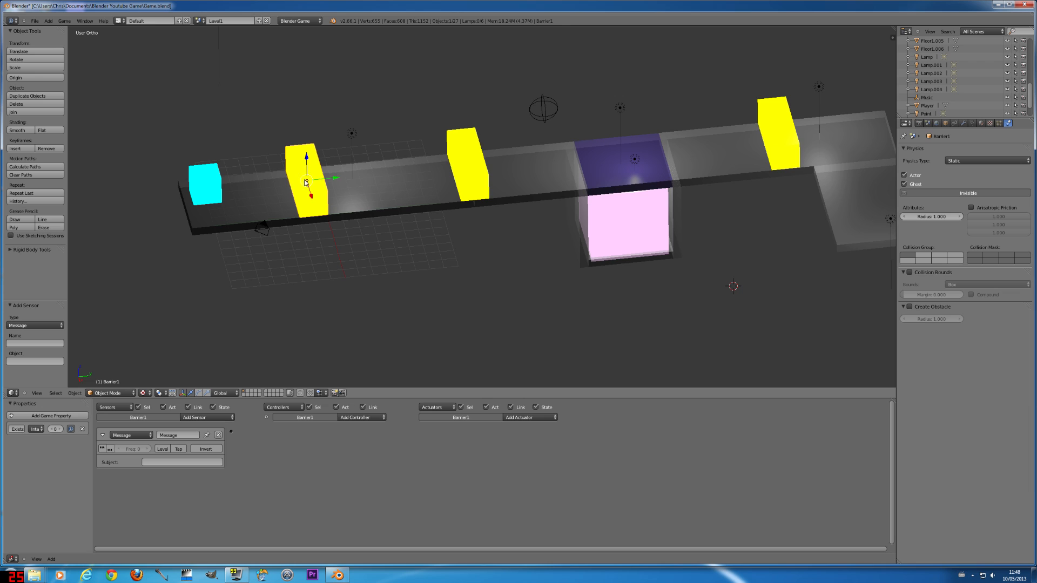
left_click(362, 420)
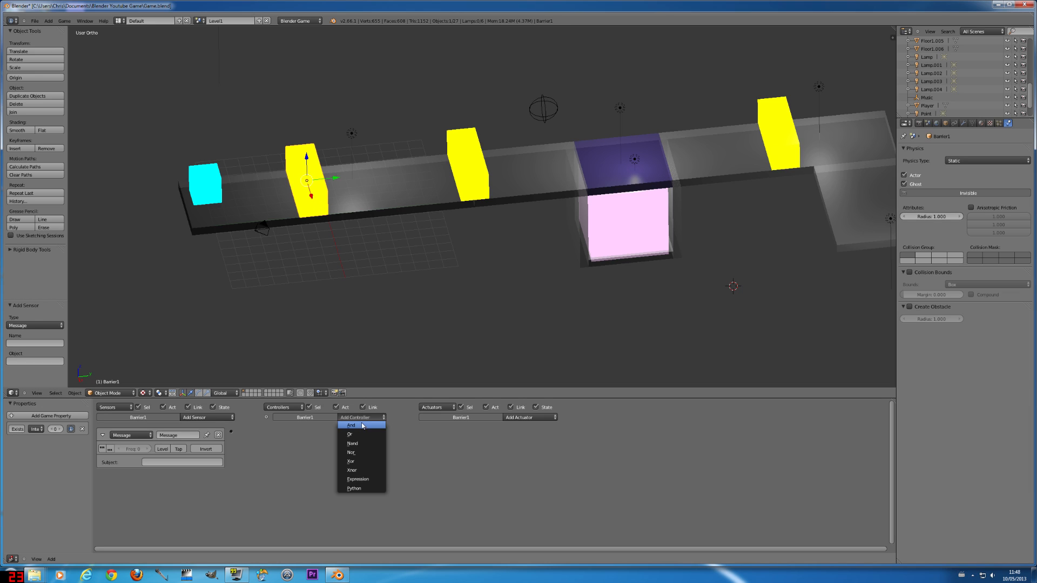
left_click(363, 425)
Add a Visibility actuator to Barrier1 and link it through the And controller to the Message sensor.
left_click(532, 418)
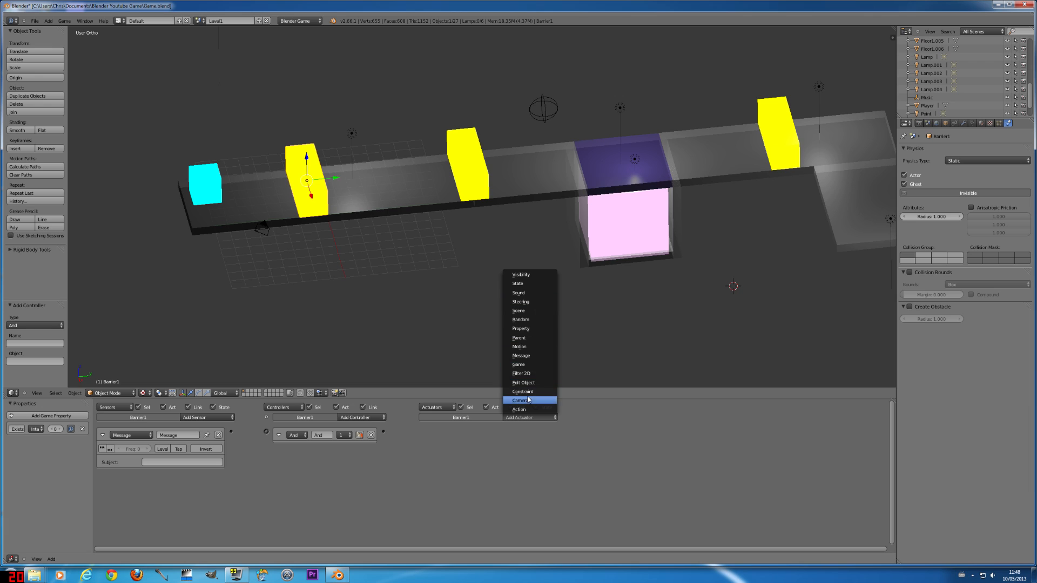
left_click(525, 277)
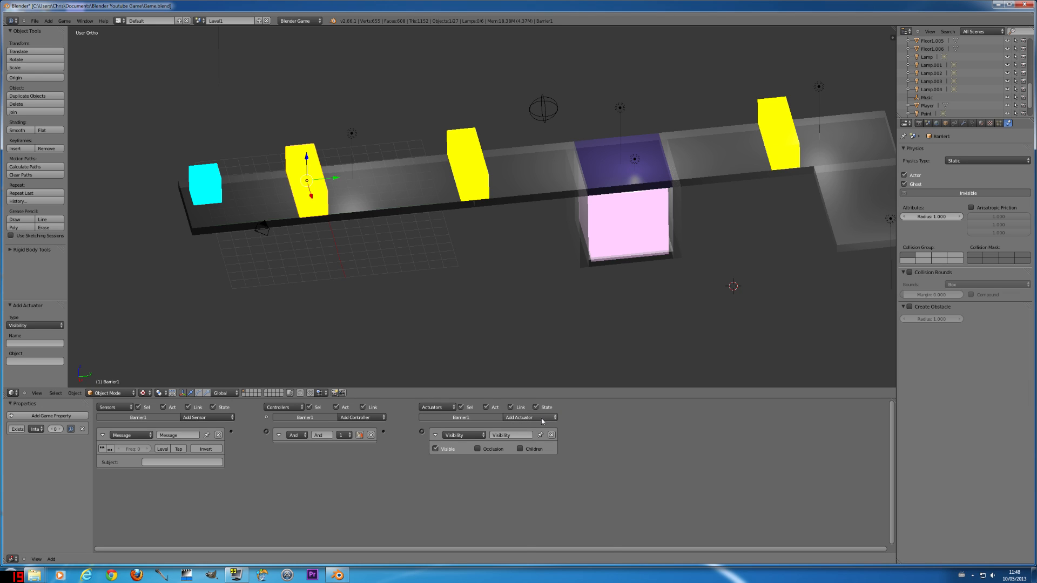
left_click_drag(422, 431, 382, 431)
left_click_drag(266, 431, 231, 432)
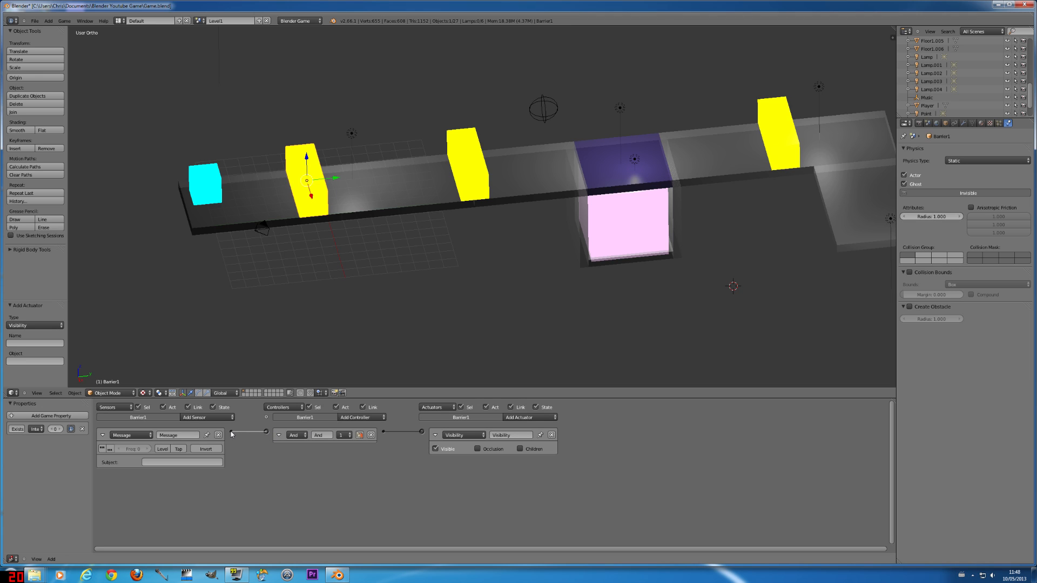
Enlarge the logic area and add a Collision sensor for the PlayerM material plus a second And controller to Barrier1.
left_click_drag(609, 393, 602, 332)
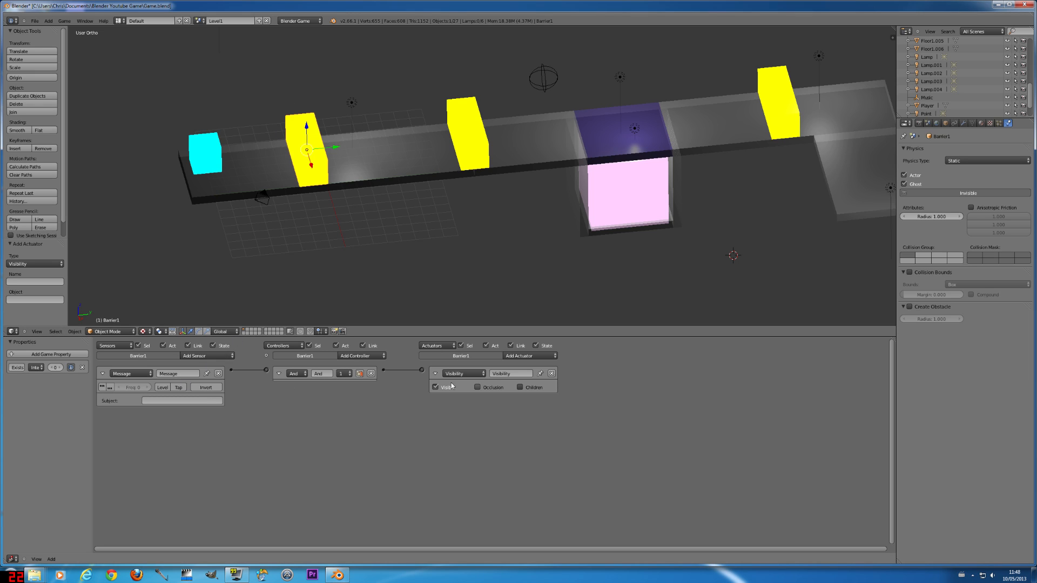
left_click(223, 357)
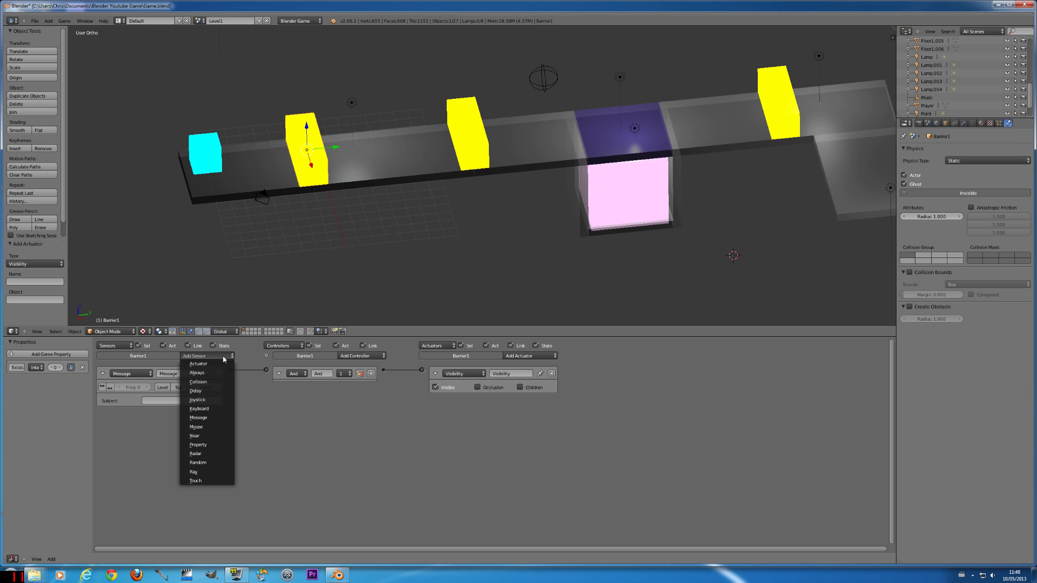
left_click(208, 382)
left_click(125, 443)
left_click(183, 443)
type("p")
left_click(181, 455)
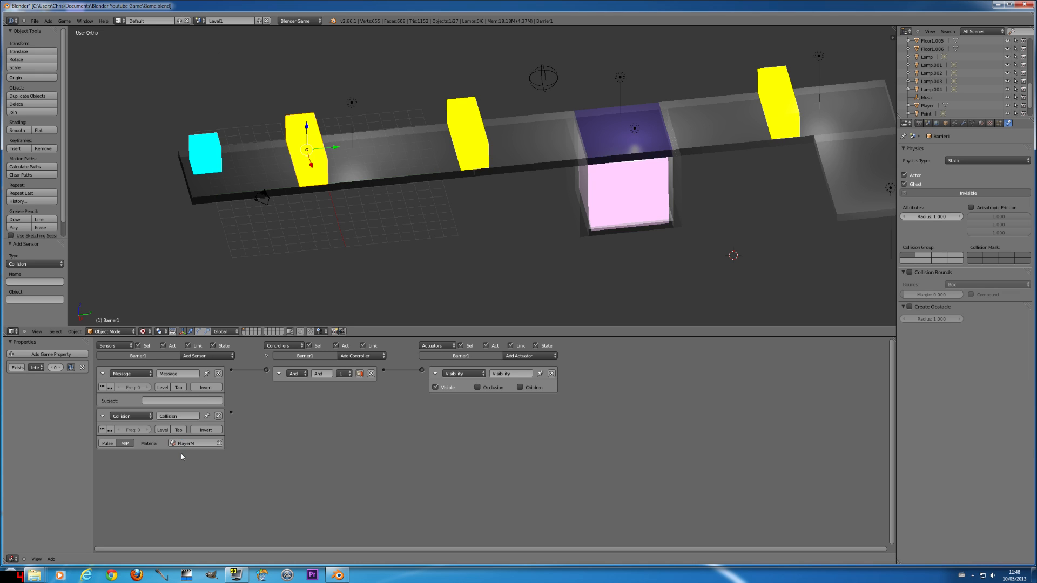
left_click(386, 356)
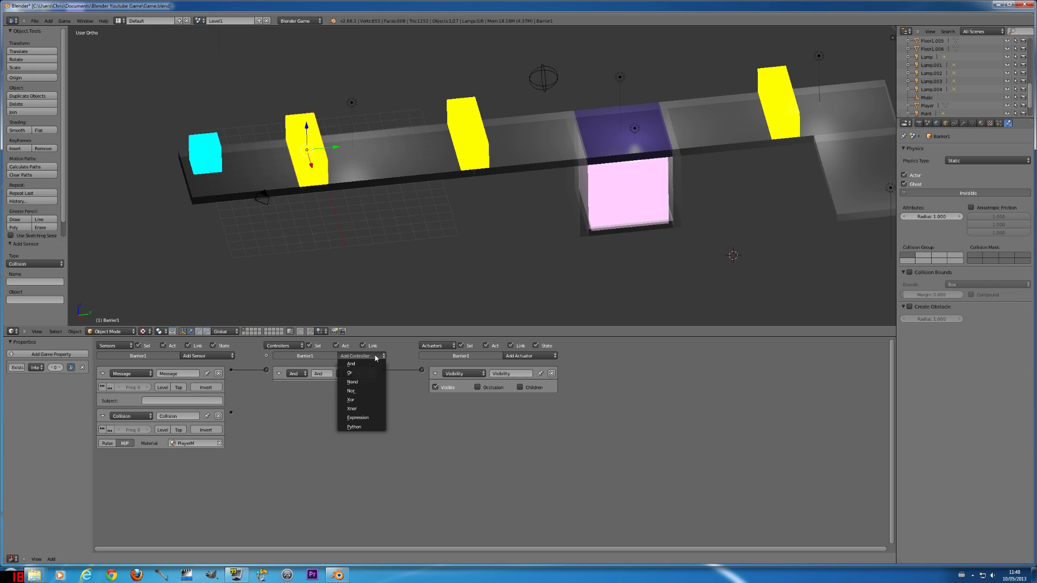
left_click(372, 363)
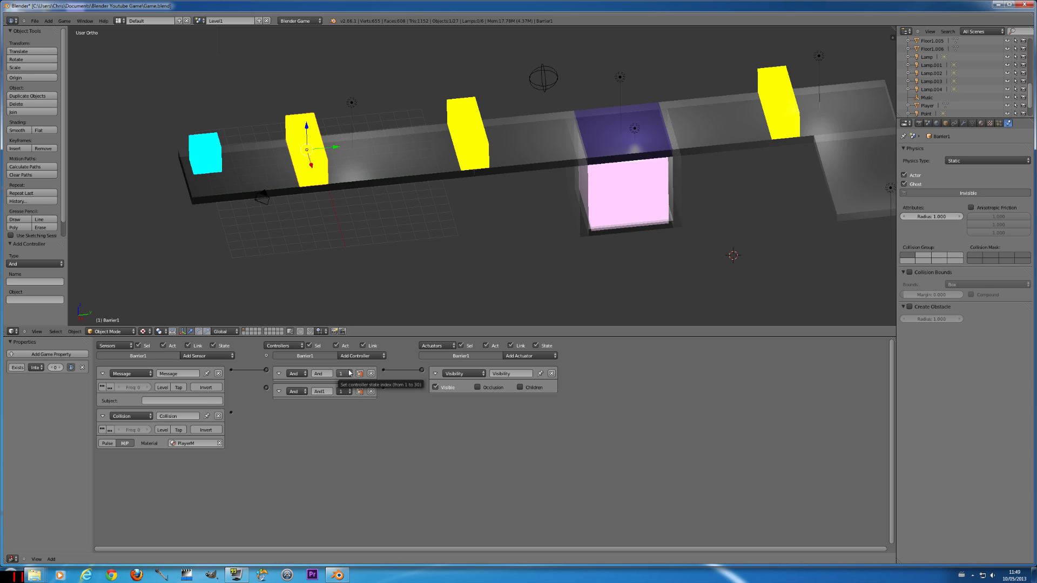
Add a Property actuator assigning 1 to Exists, linked to the first And controller, and link the Collision sensor to the second.
left_click(544, 356)
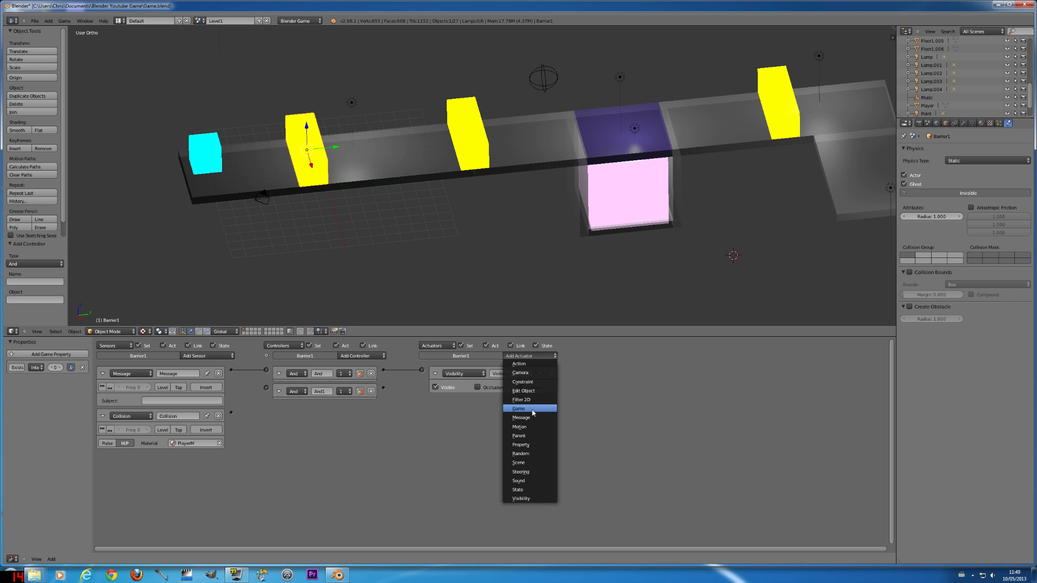
left_click(527, 445)
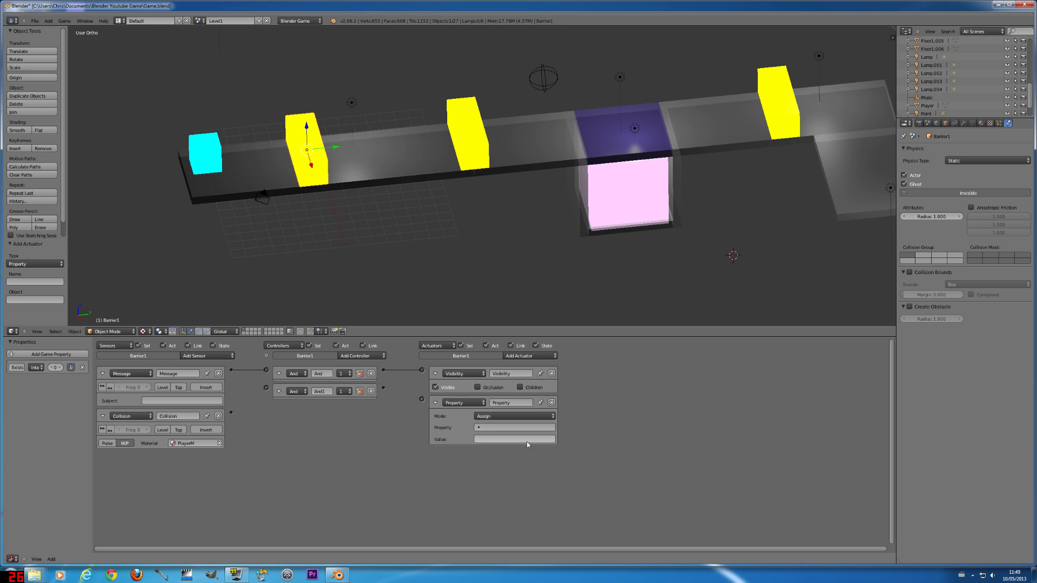
left_click(489, 428)
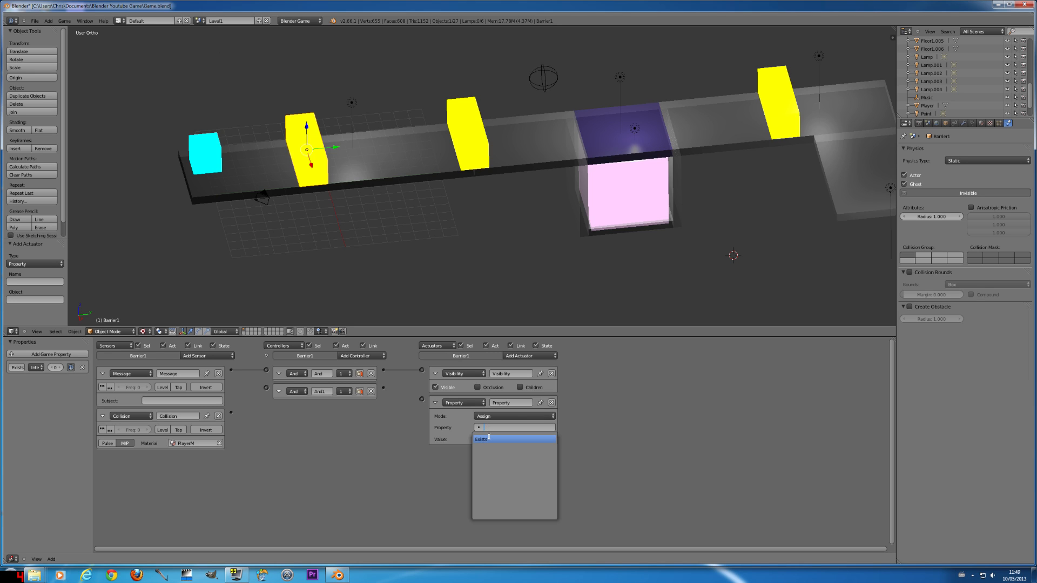
left_click(489, 439)
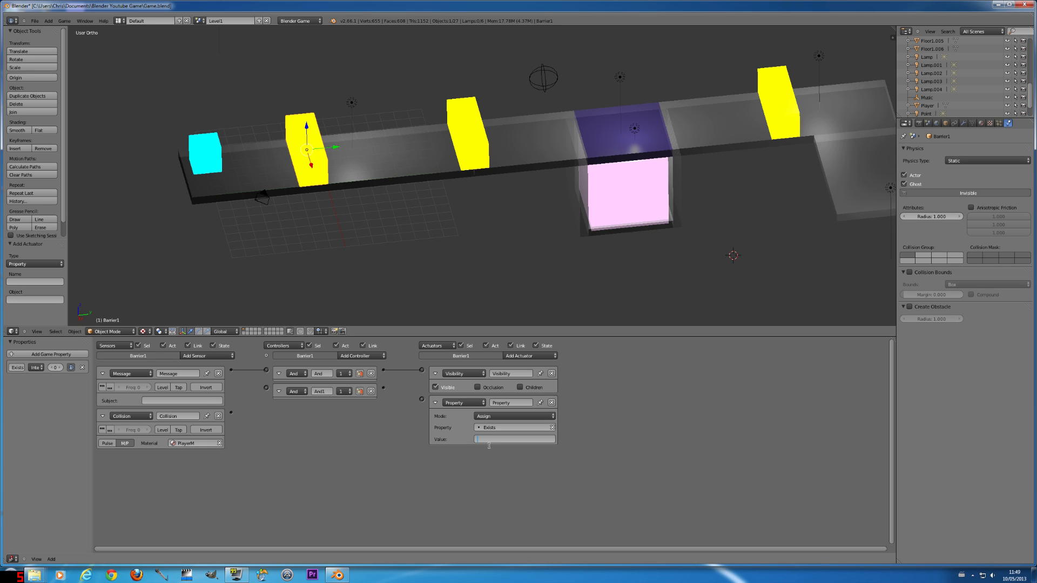
key("Return")
left_click_drag(421, 399, 384, 370)
left_click_drag(235, 409, 232, 413)
Add a Property sensor checking that Exists equals 1 and link it to the second And controller.
left_click(207, 356)
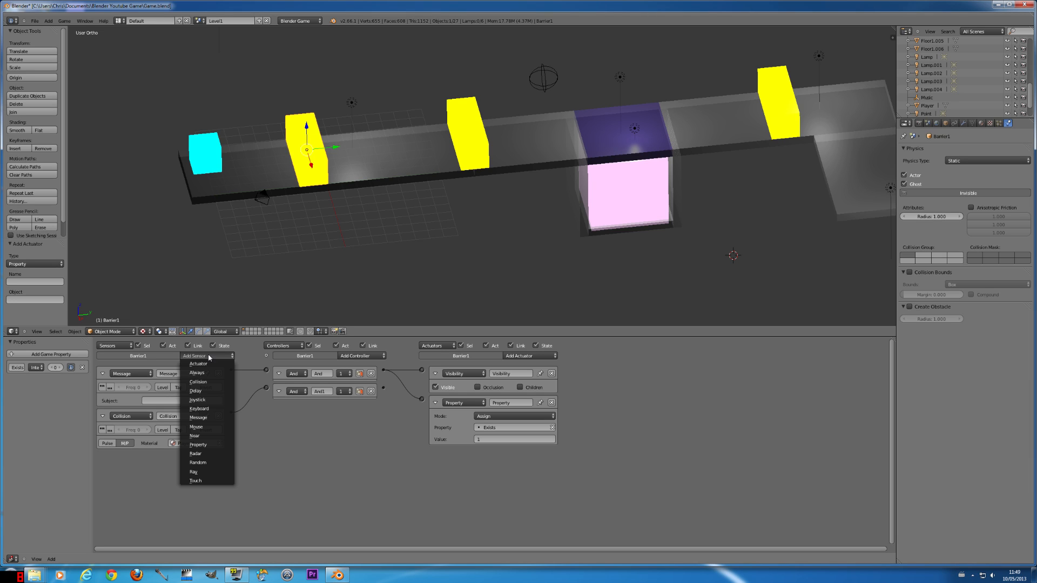
left_click(198, 444)
left_click(157, 497)
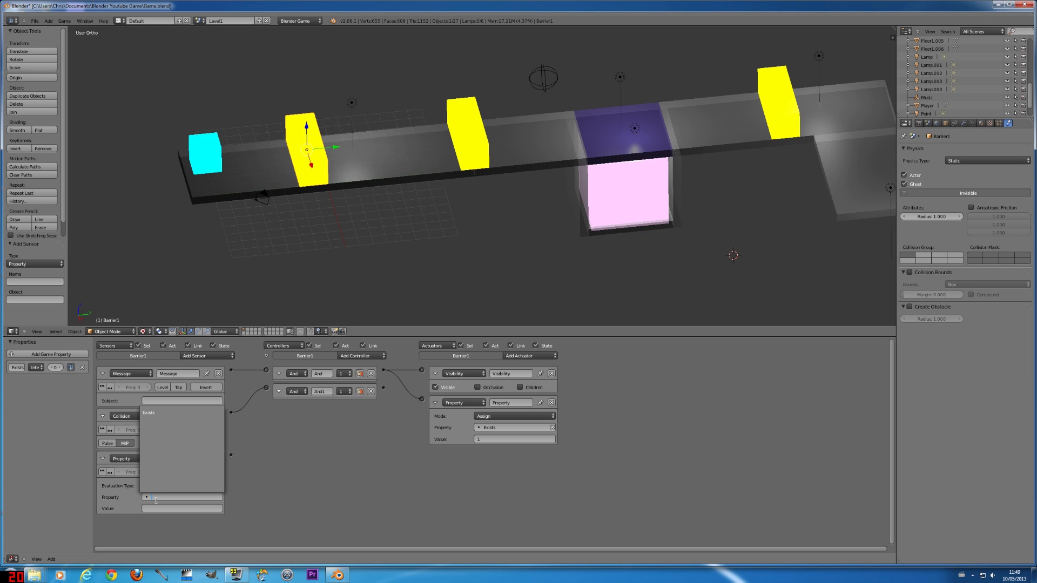
left_click(149, 413)
left_click(154, 508)
type("1")
key("Return")
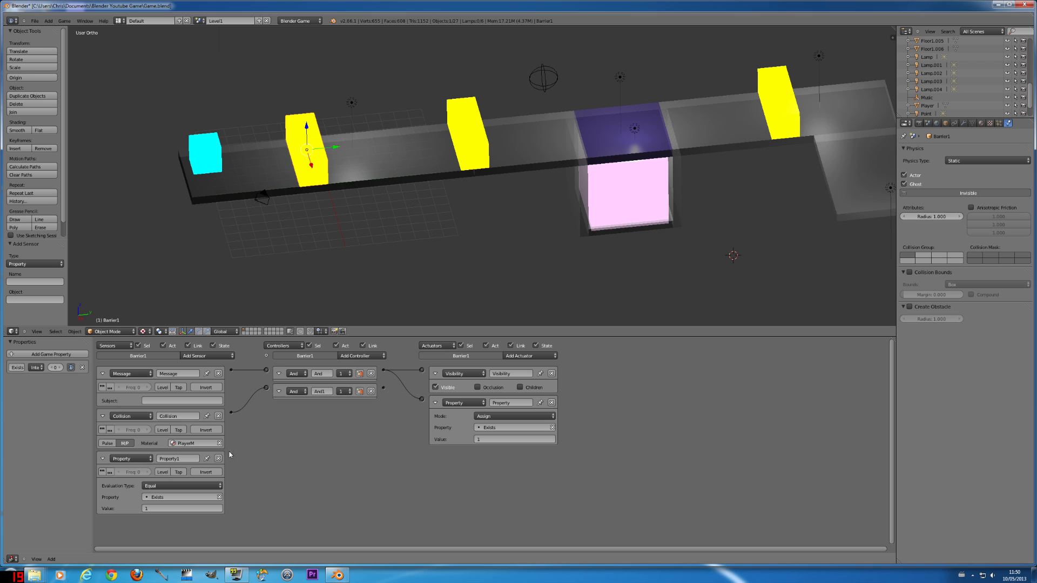
left_click_drag(231, 455, 265, 397)
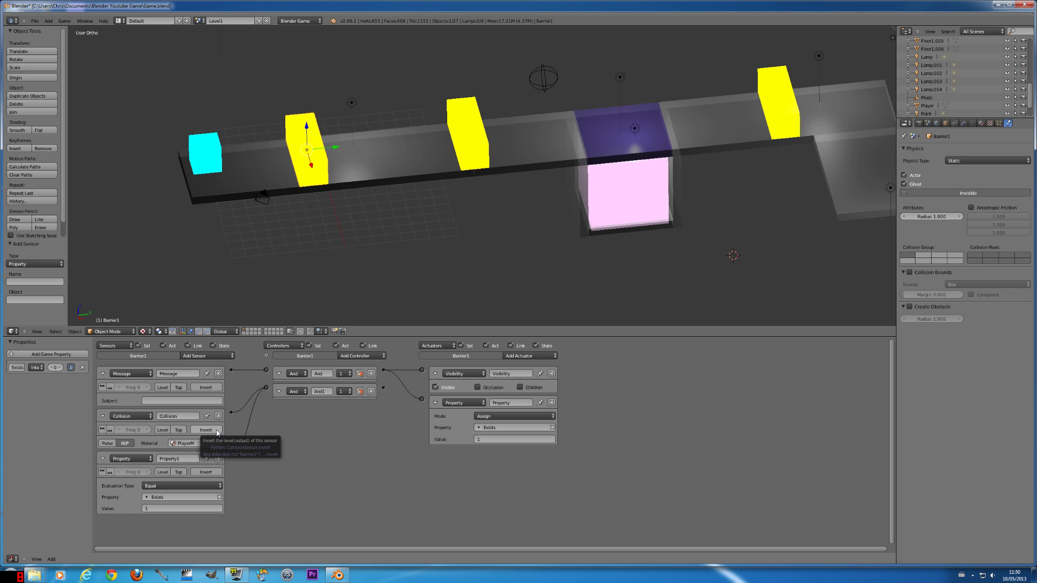
left_click(529, 356)
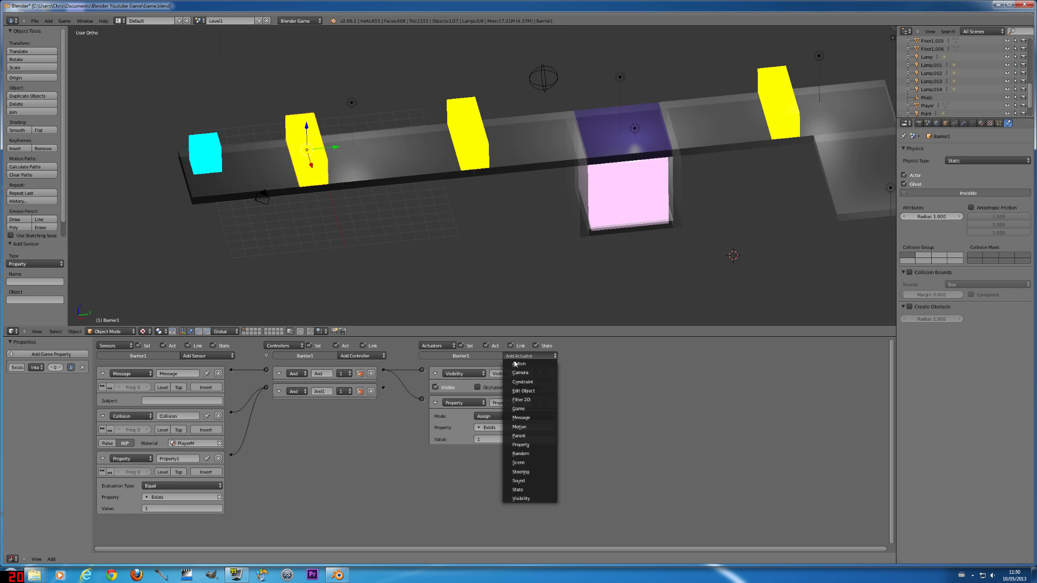
left_click(532, 444)
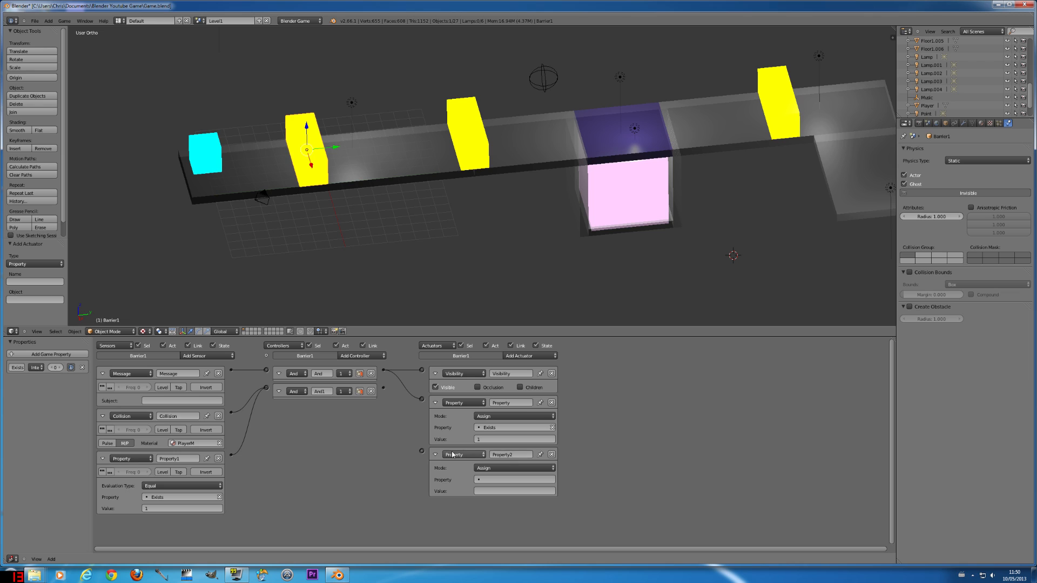
left_click(552, 455)
Add a Game actuator set to Restart Game, link it to the second And controller, and save the file.
left_click(532, 355)
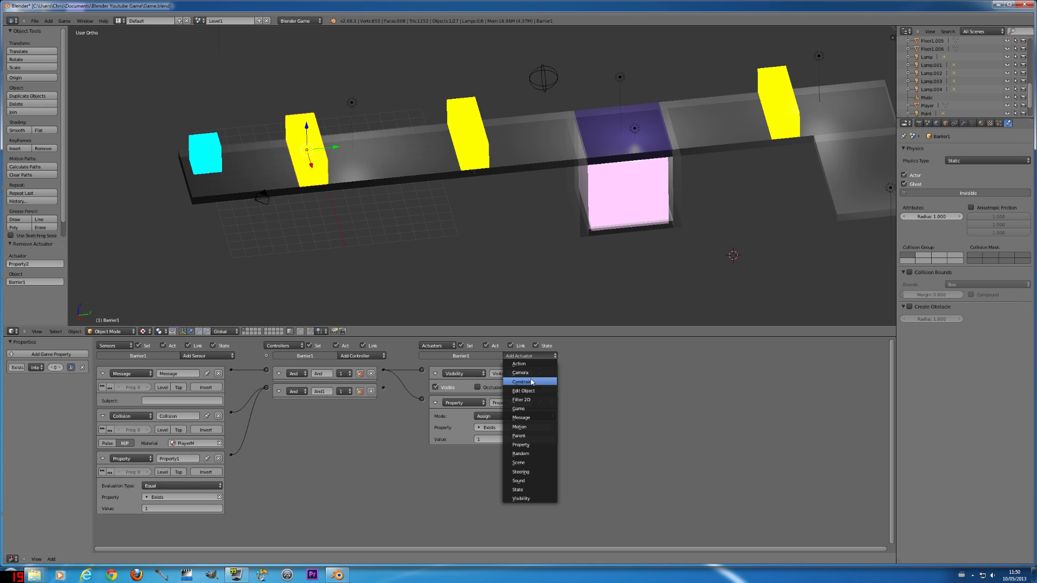
left_click(530, 409)
left_click(516, 467)
left_click(510, 447)
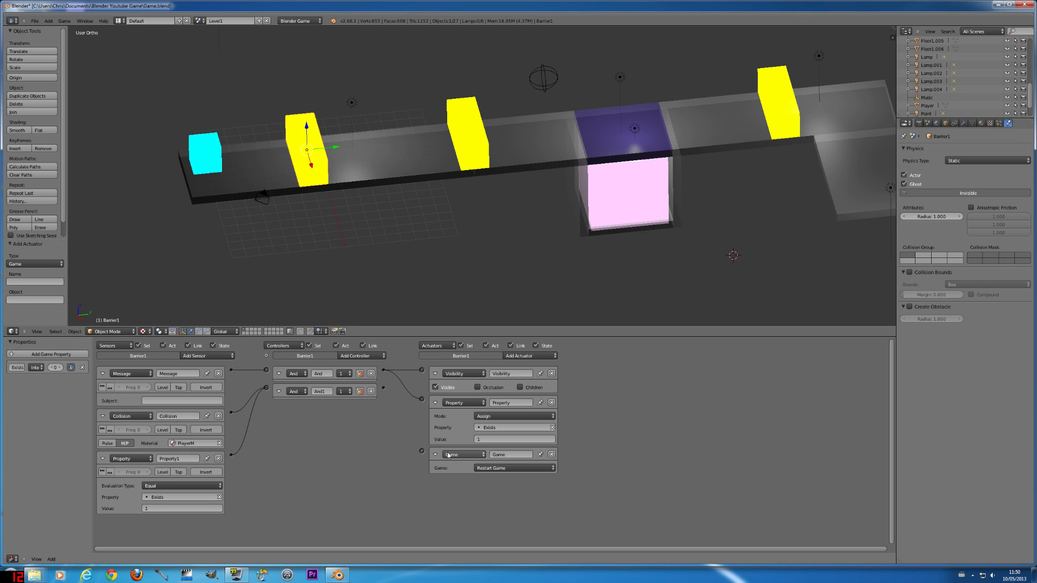
left_click_drag(422, 453, 379, 385)
key("ctrl+s")
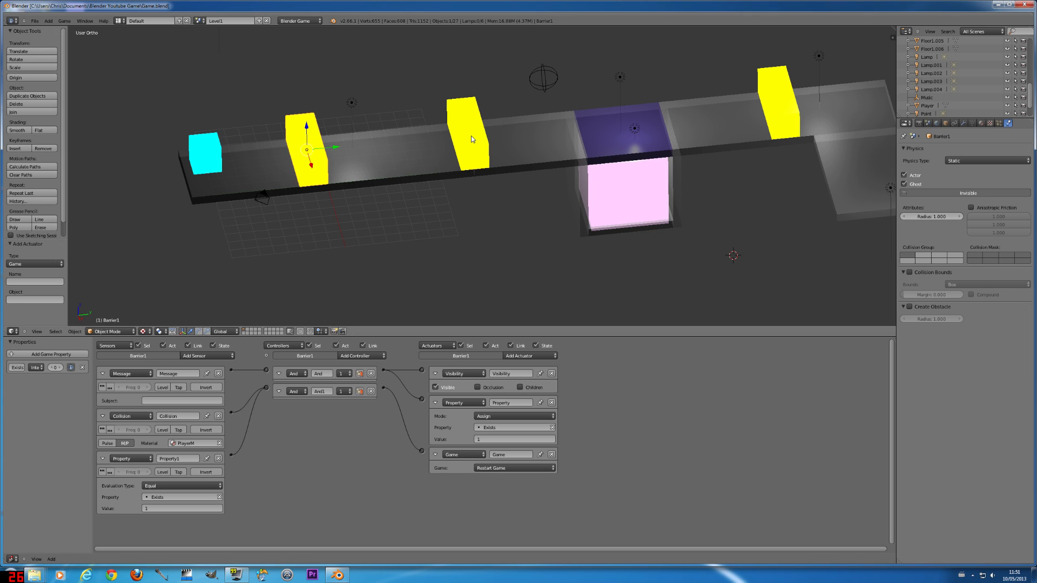
Add an icosphere mesh to the level.
right_click(309, 122)
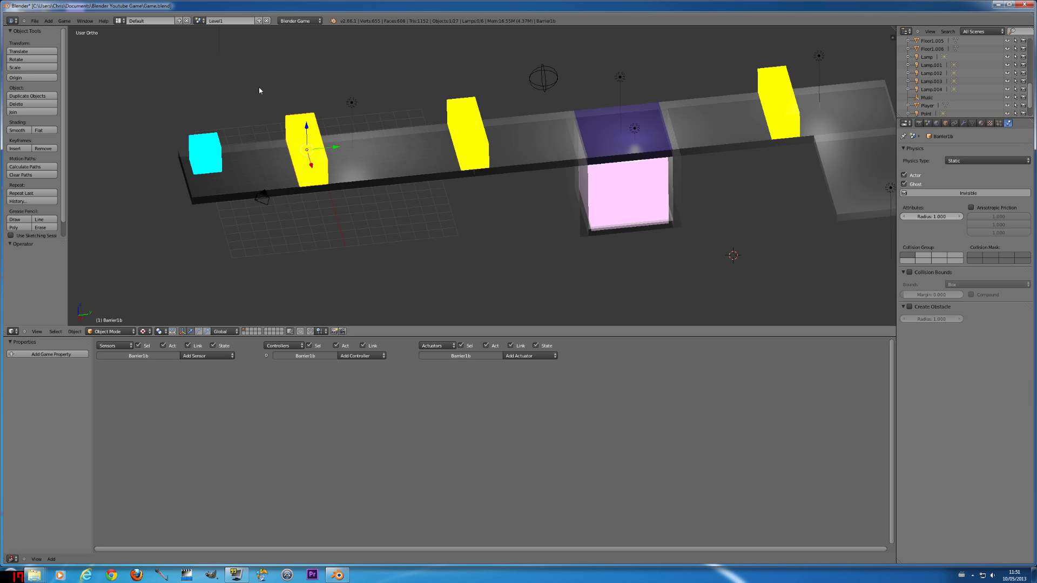
left_click(49, 21)
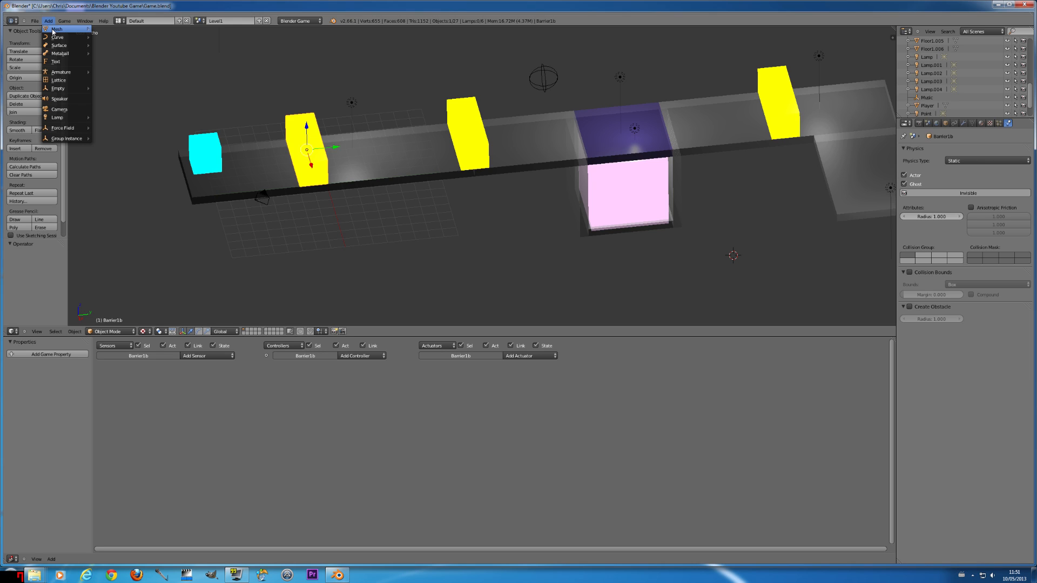
mouse_move(53, 32)
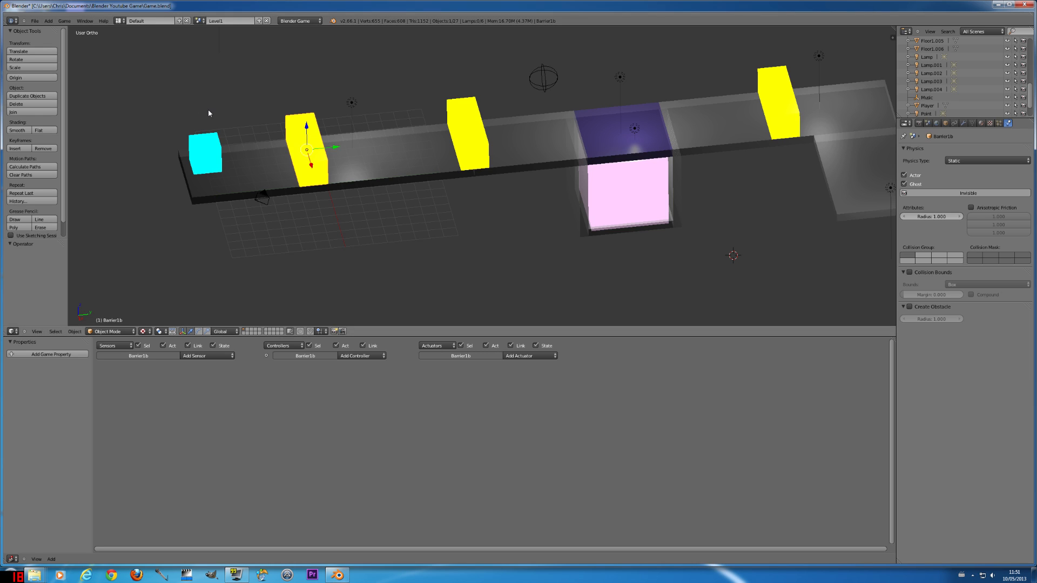
left_click(48, 20)
mouse_move(65, 30)
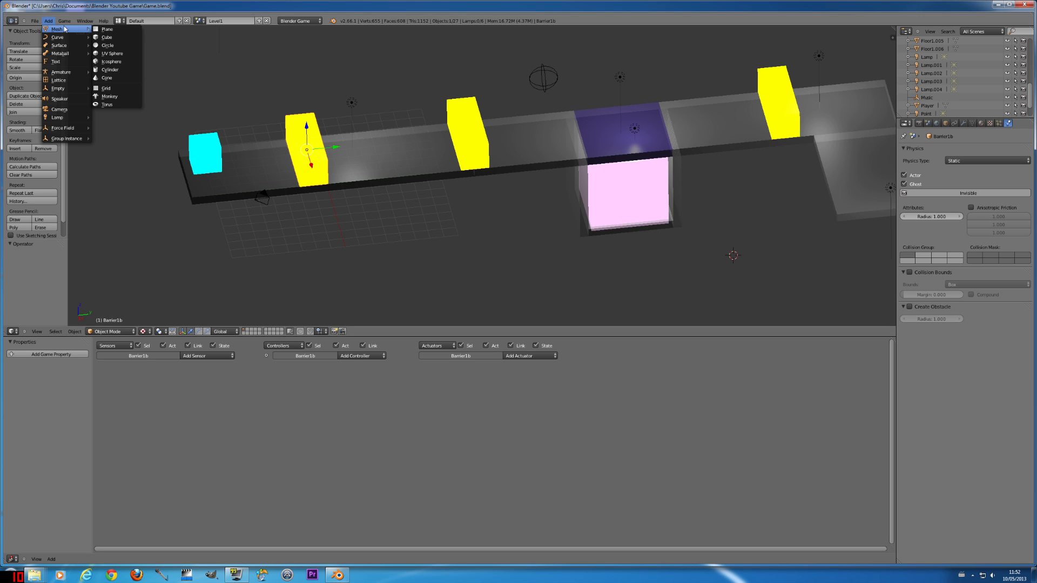
left_click(122, 63)
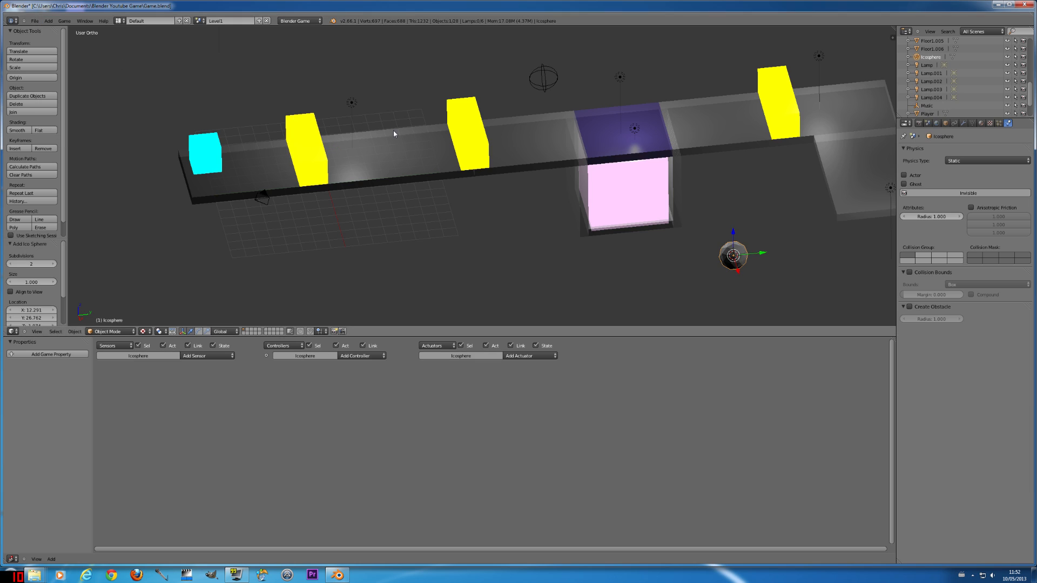
Move the icosphere about 27.3 units in the negative Y direction, then along X to the first barrier.
key("g")
key("y")
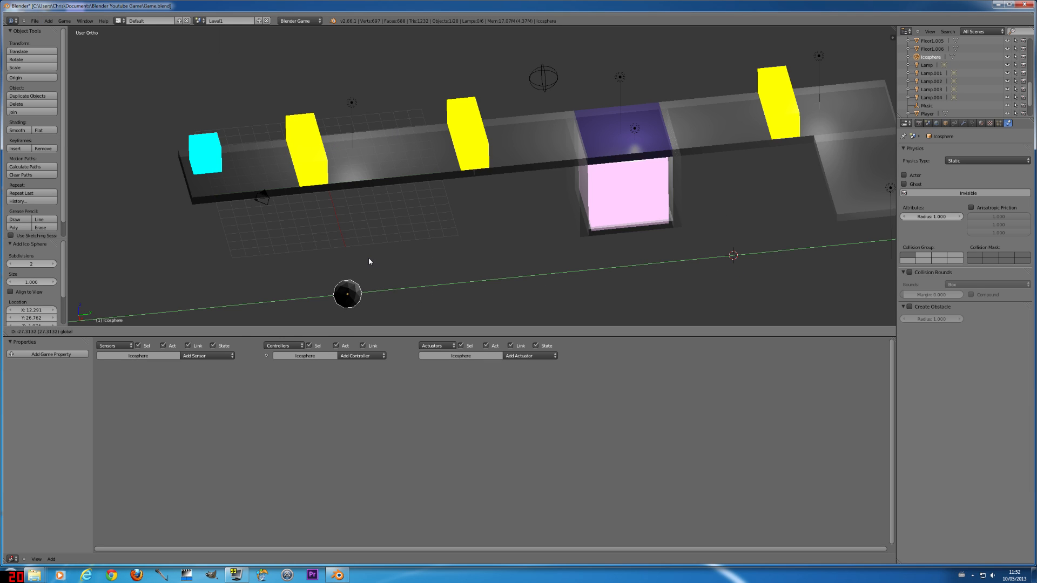
left_click(369, 257)
key("g")
key("x")
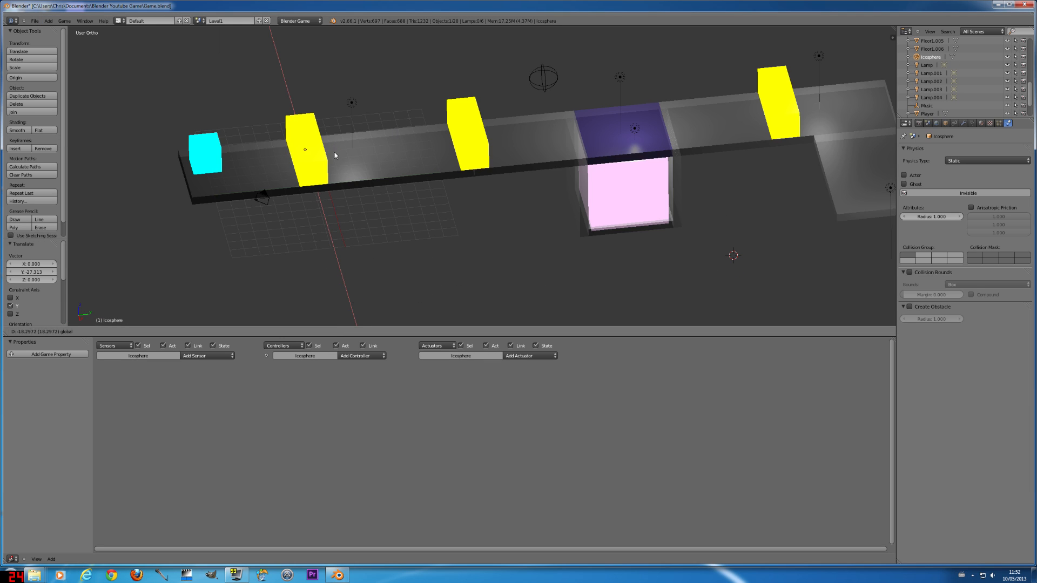
left_click(337, 167)
Raise the icosphere about 5.8 units and nudge it along Y to sit at the top of the first barrier.
middle_click_drag(358, 201, 441, 200)
left_click_drag(555, 171, 554, 100)
left_click(36, 331)
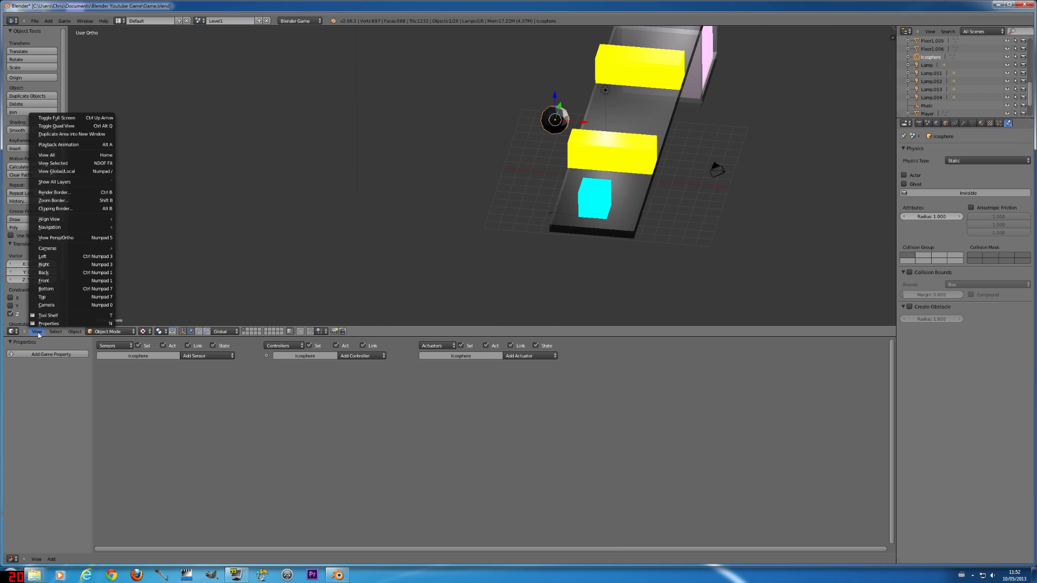
left_click(49, 298)
scroll(432, 240, "up", 1)
scroll(432, 235, "down", 4)
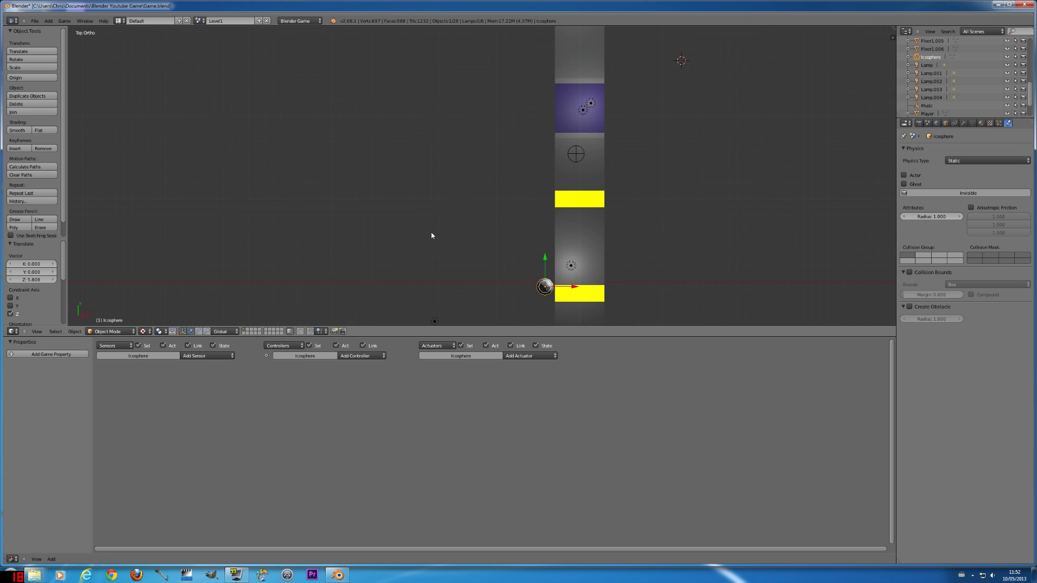
left_click_drag(574, 289, 578, 268)
middle_click_drag(578, 268, 549, 216)
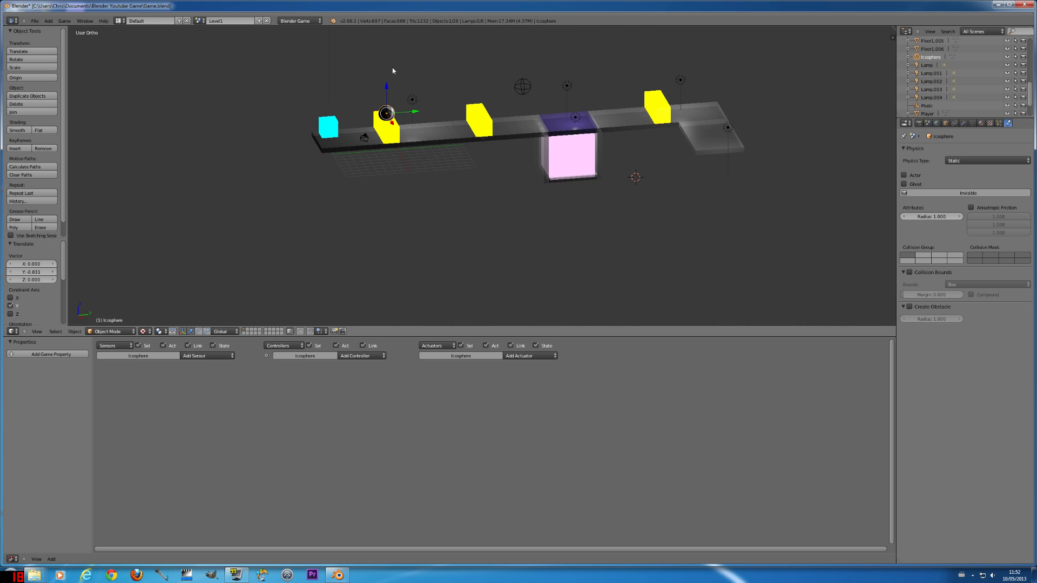
left_click_drag(388, 90, 413, 103)
Rename the icosphere as Pickup1.
left_click(945, 123)
left_click(938, 152)
type("Pl")
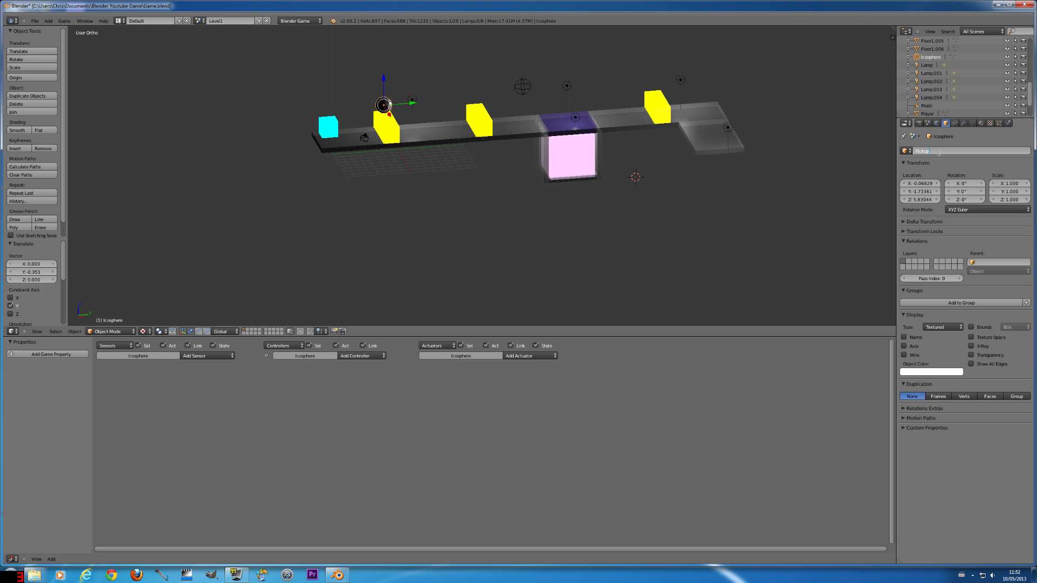
key("Return")
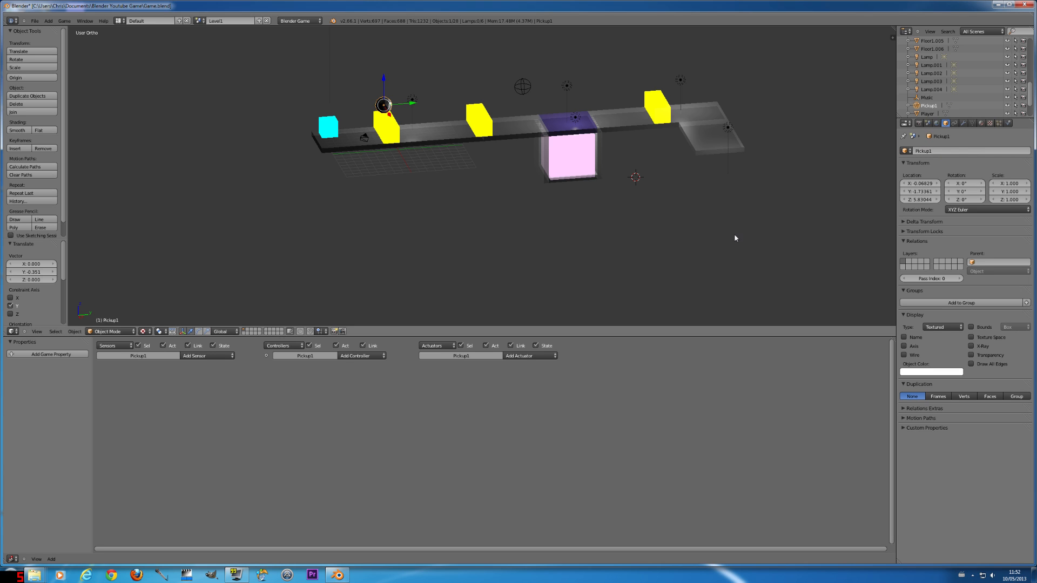
Add a Collision sensor to Pickup1 that detects the PlayerM material.
scroll(736, 236, "up", 3)
middle_click_drag(606, 228, 616, 301)
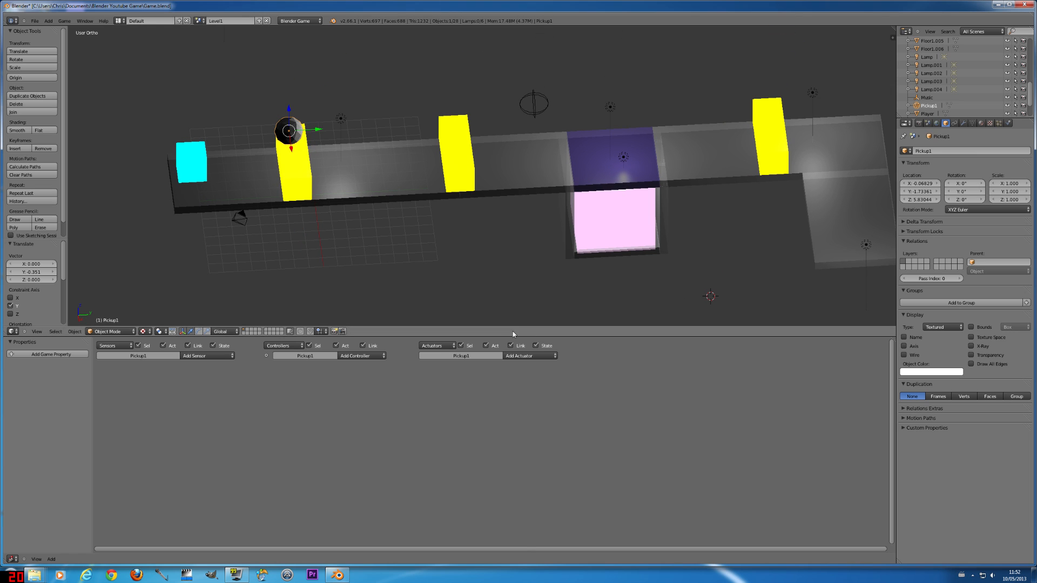
left_click(204, 358)
left_click(203, 382)
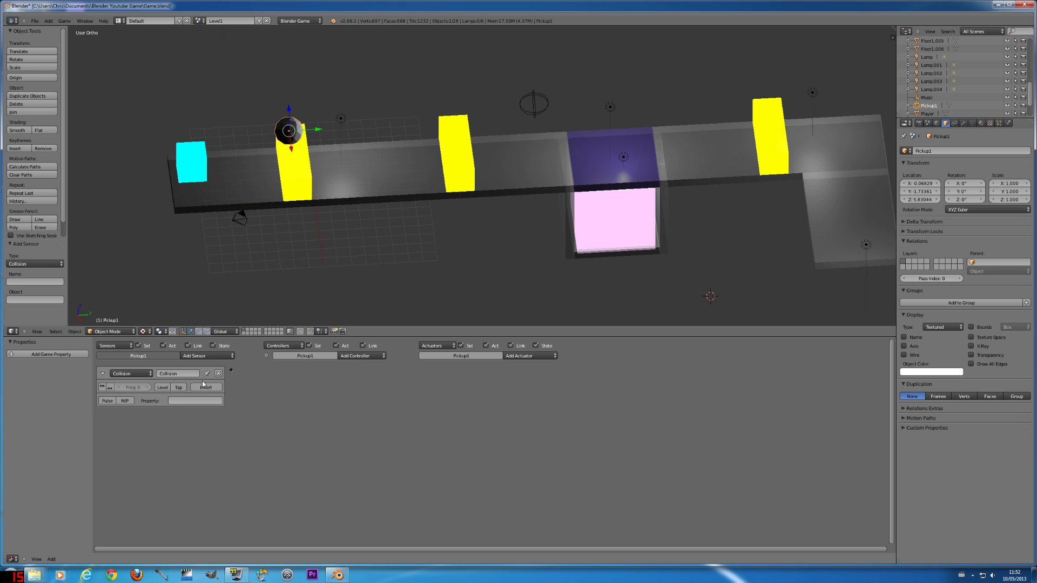
left_click(124, 401)
left_click(196, 400)
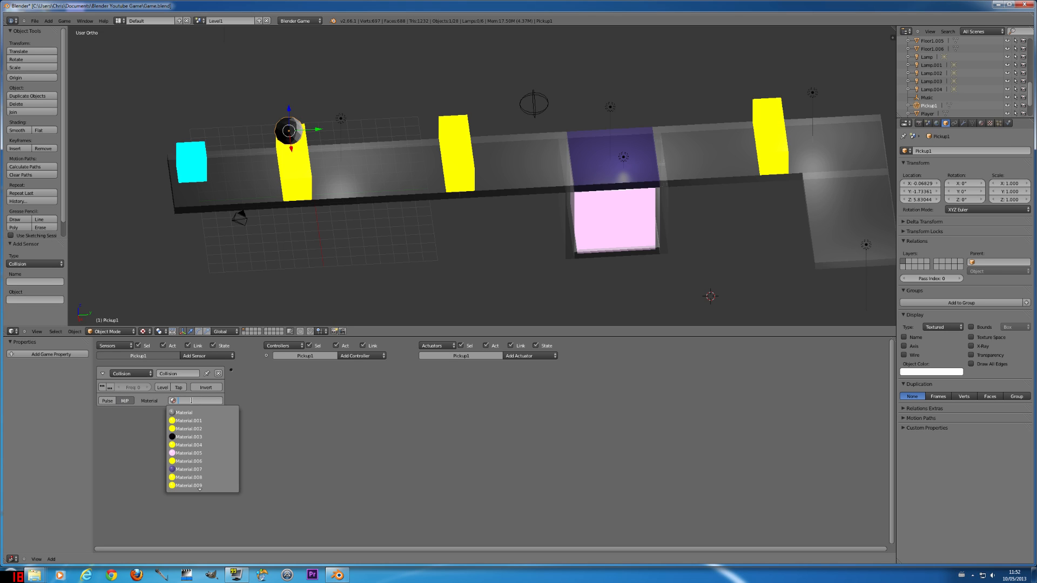
type("p")
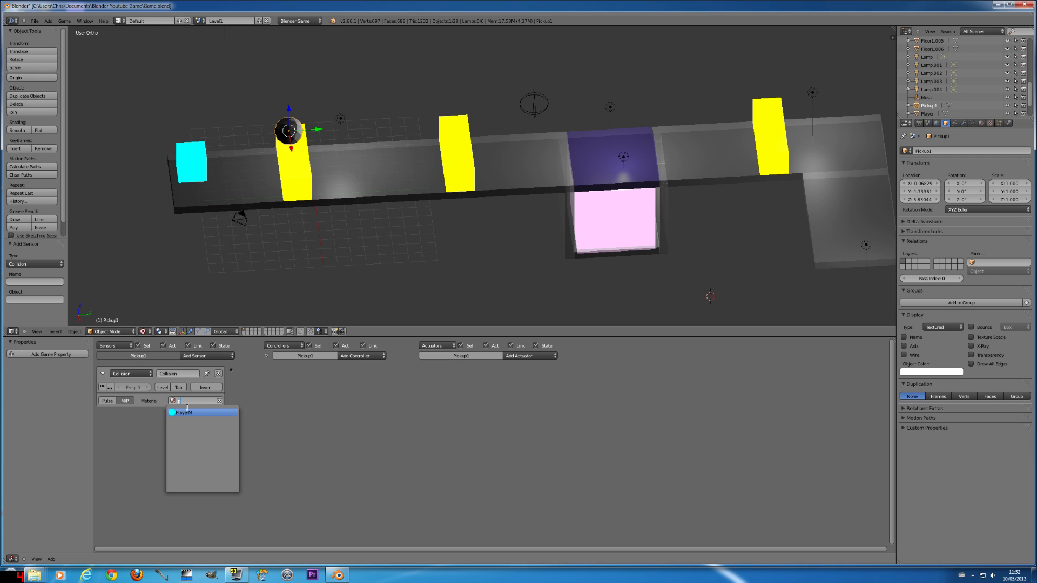
left_click(188, 413)
Add an And controller and a Property actuator to Pickup1, and link them with the Collision sensor.
left_click(362, 356)
left_click(360, 363)
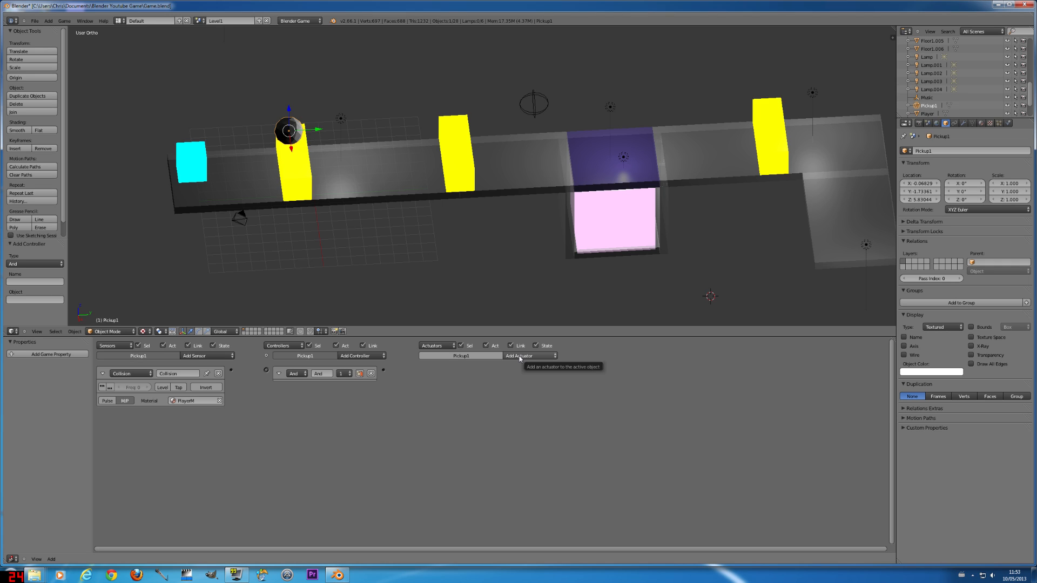
left_click(516, 357)
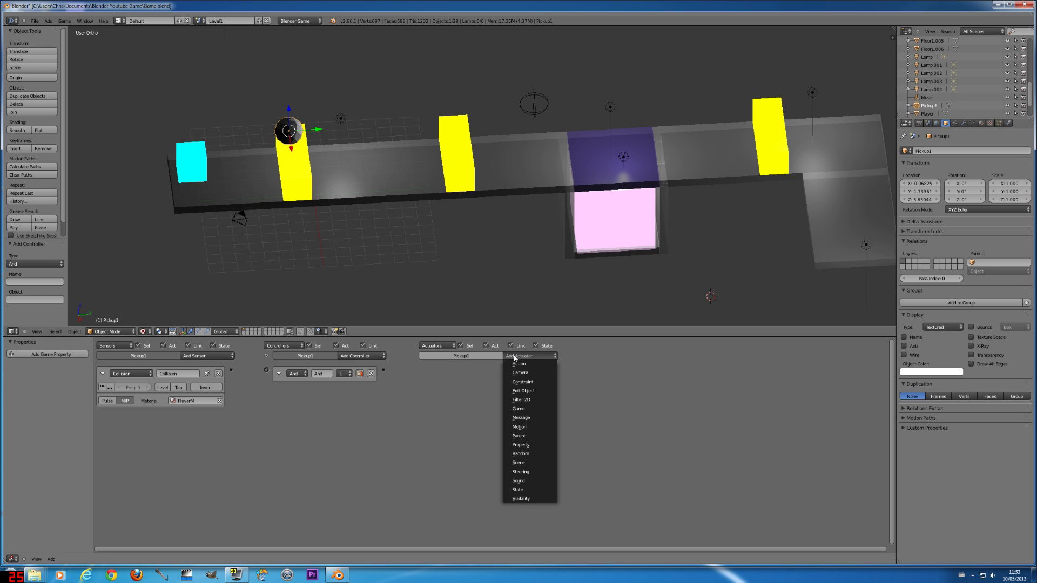
left_click(532, 445)
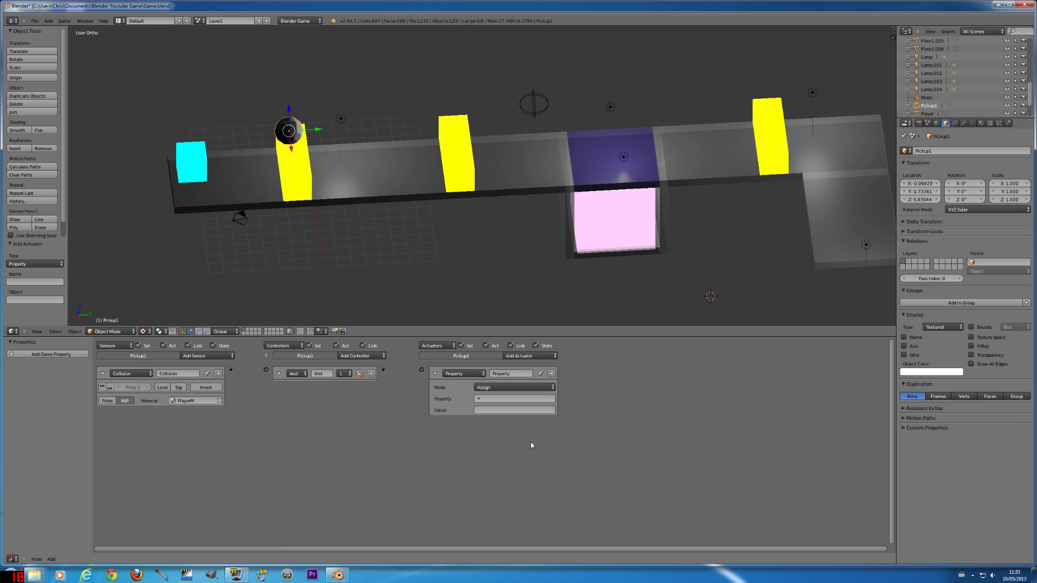
left_click_drag(422, 370, 383, 370)
left_click_drag(266, 371, 231, 370)
Replace the Property actuator with a Message actuator sending the subject AddToScore to Player.
left_click(479, 399)
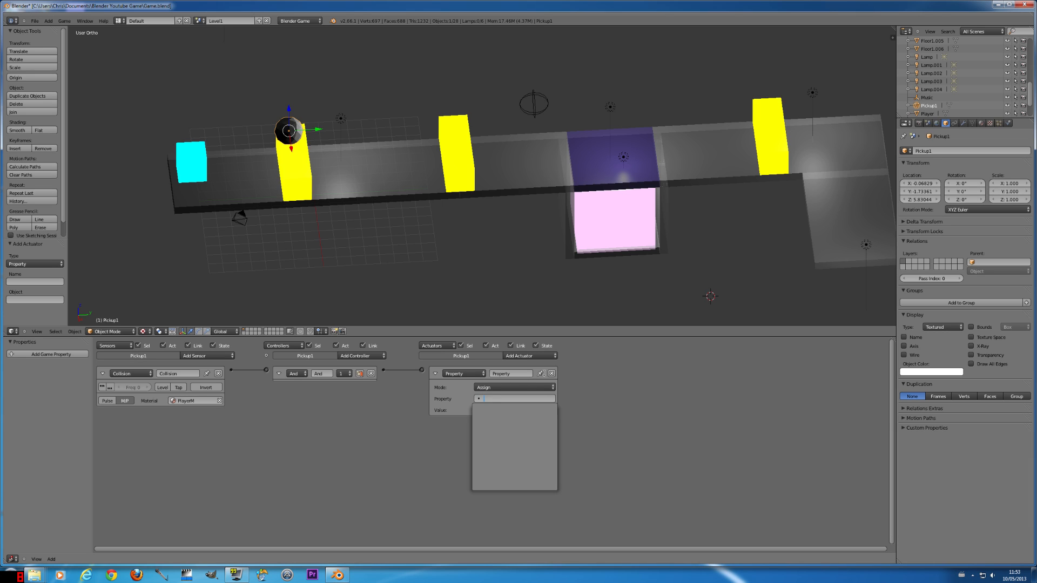
left_click(552, 373)
left_click(530, 356)
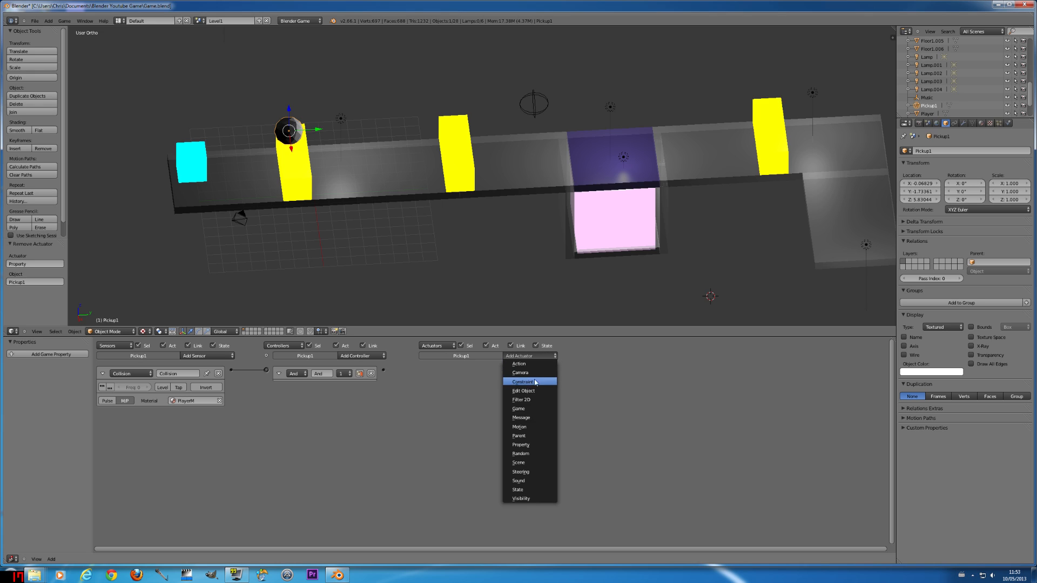
left_click(532, 418)
left_click(486, 387)
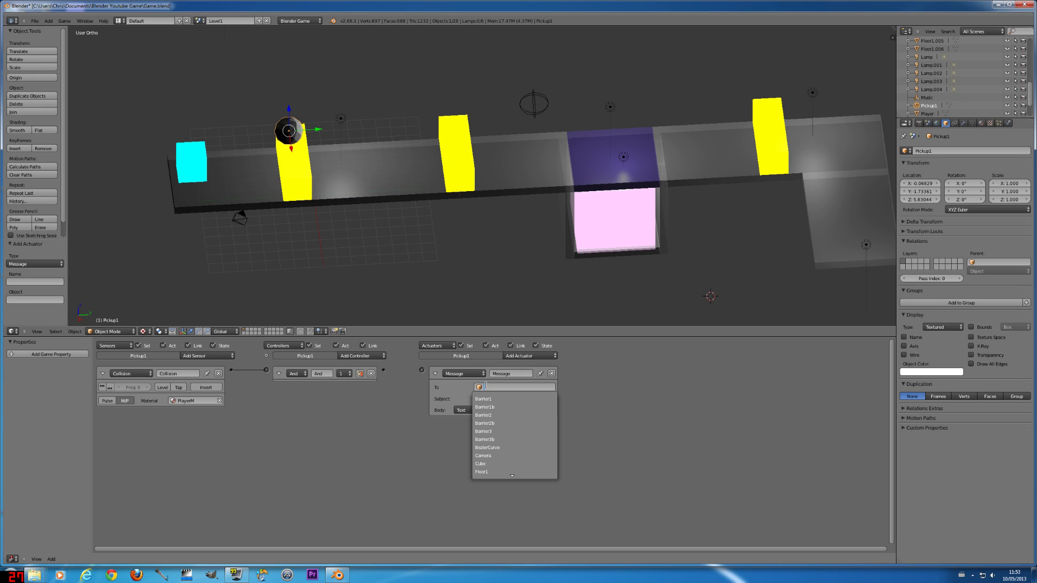
scroll(486, 387, "down", 10)
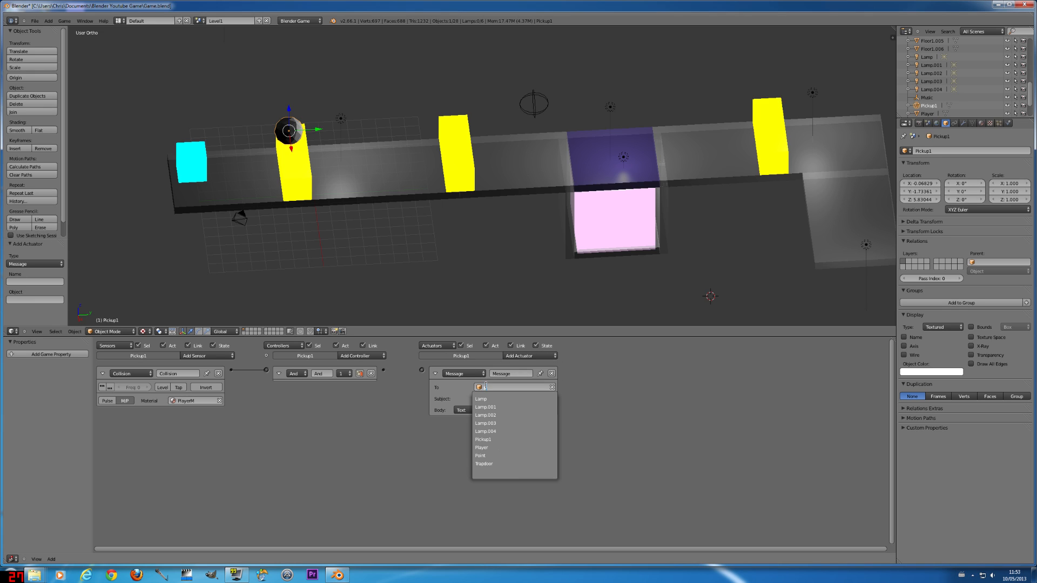
left_click(491, 447)
left_click(498, 399)
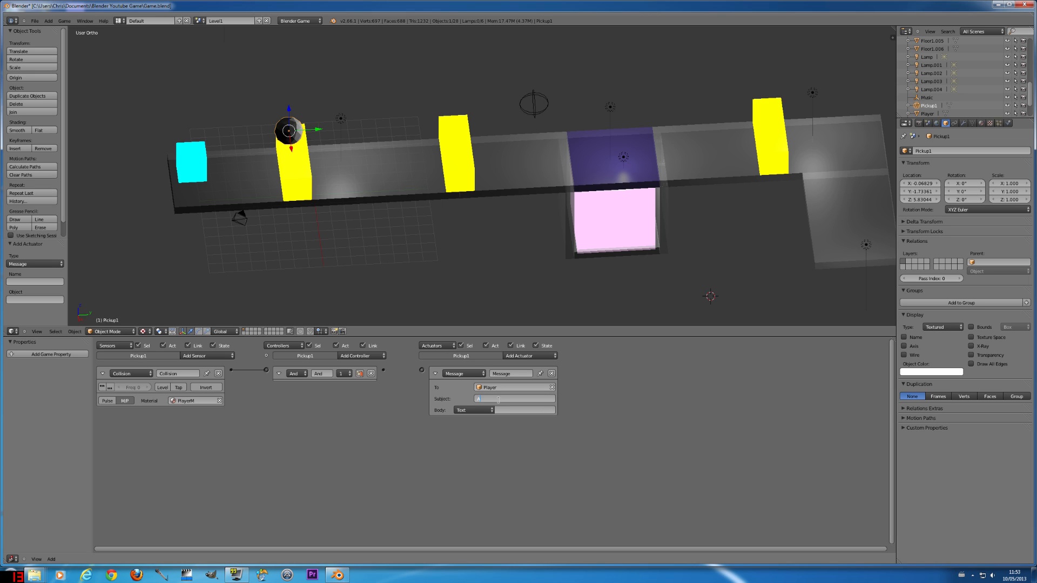
type("ddToScore")
key("Return")
Link the AddToScore Message actuator to the And controller and save the file.
left_click_drag(421, 370, 384, 370)
left_click(35, 20)
left_click(38, 73)
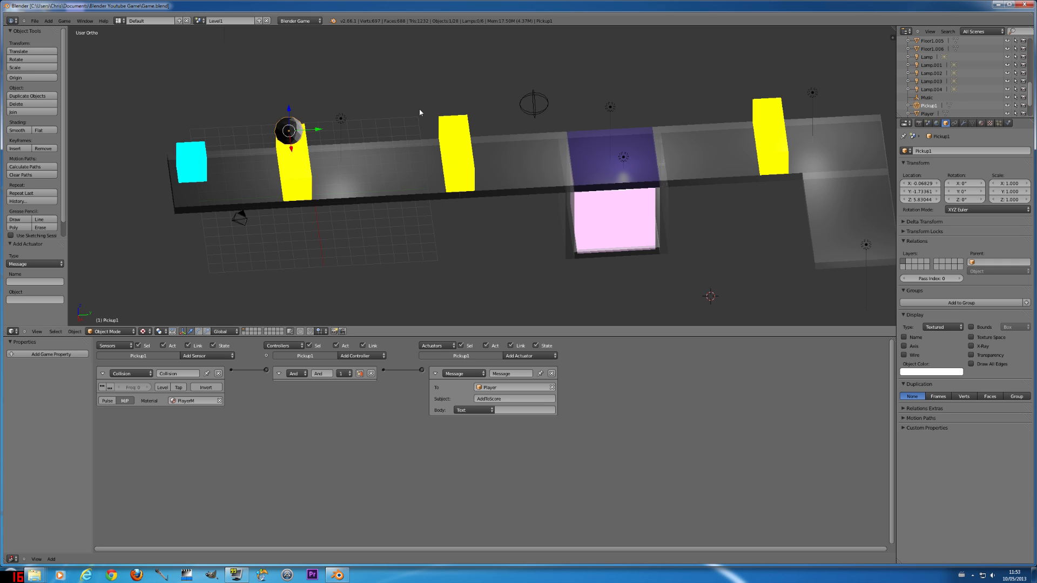
Add a second Message actuator linked to the And controller, sending the subject FillBarrier1 to Barrier1.
left_click(535, 358)
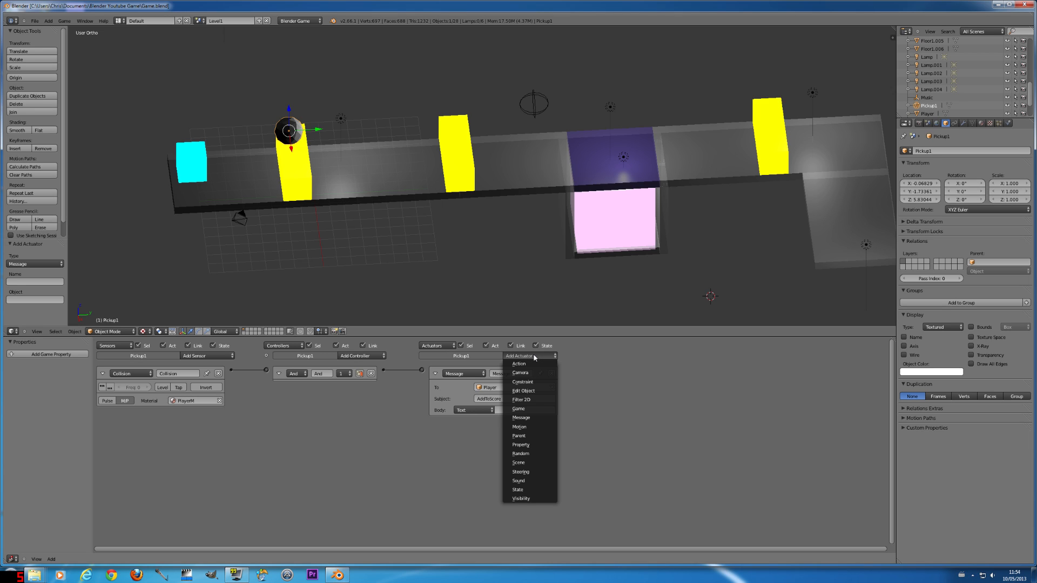
left_click(532, 418)
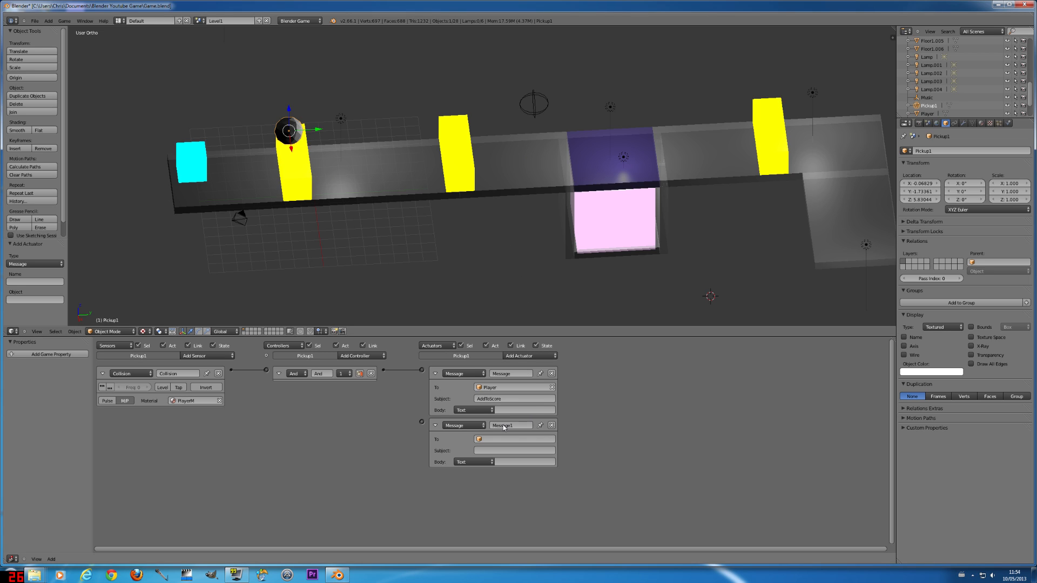
left_click_drag(422, 422, 384, 370)
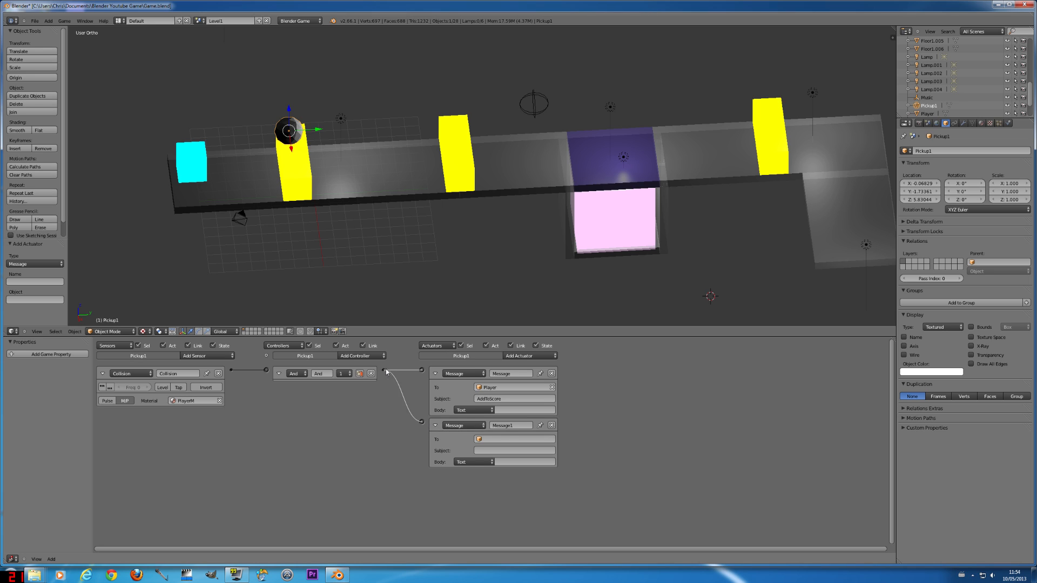
left_click(485, 438)
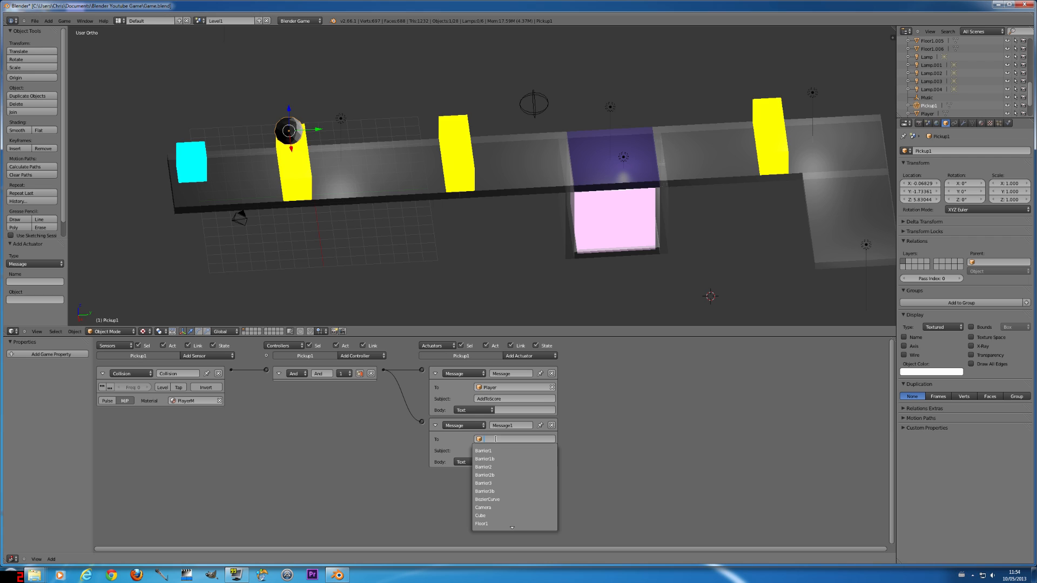
left_click(493, 451)
left_click(493, 450)
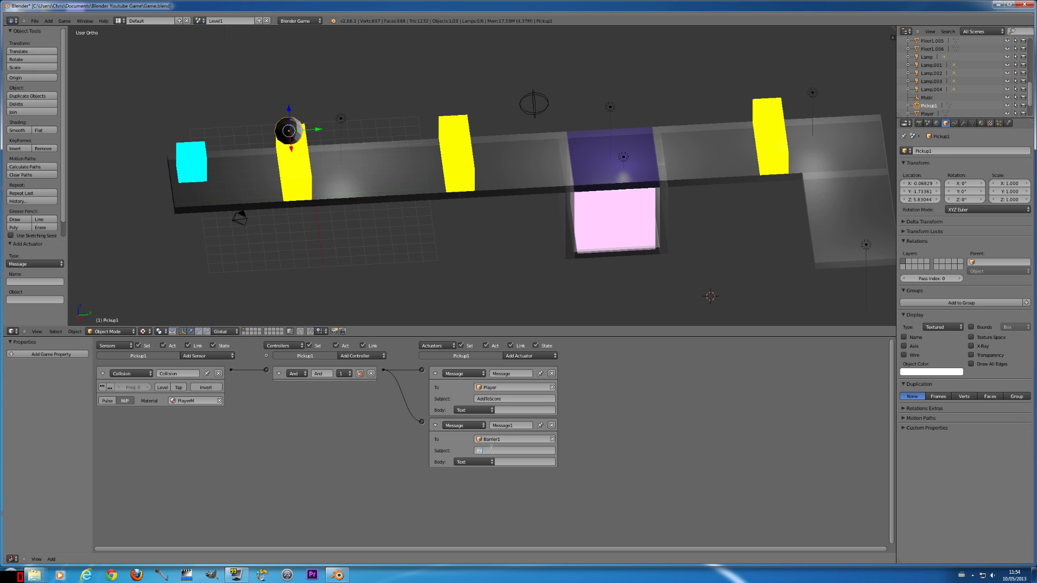
type("FillBarrier1")
key("Return")
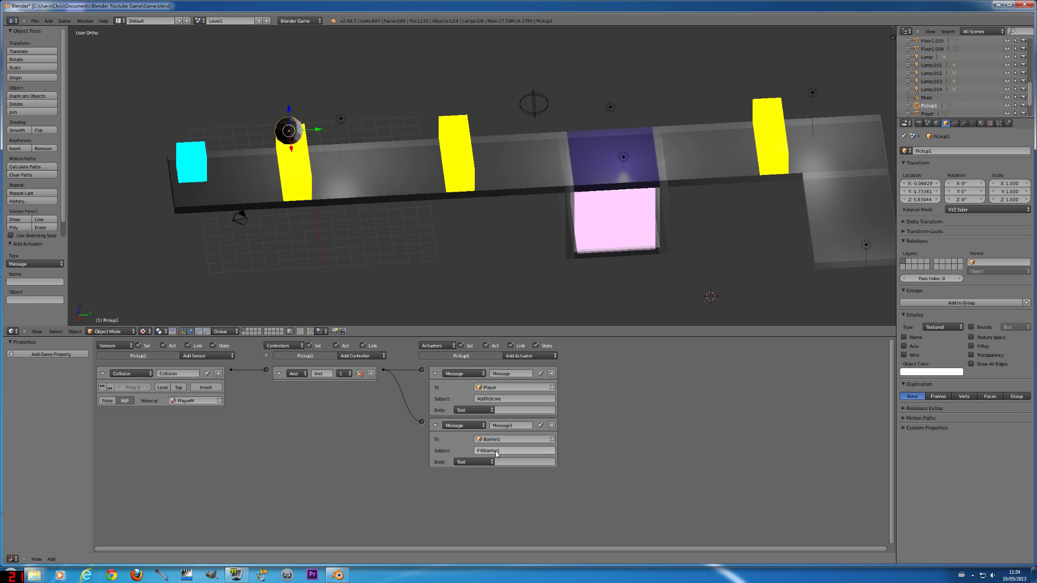
Add an Edit Object actuator set to End Object to Pickup1, link it to the And controller, and save the file.
left_click(537, 357)
left_click(544, 357)
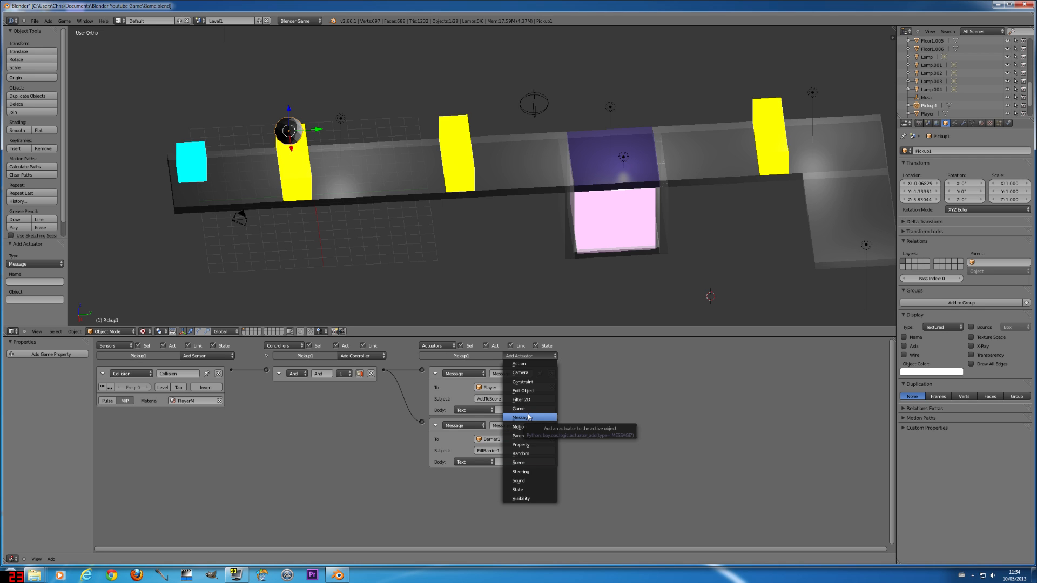
left_click(523, 390)
left_click(490, 490)
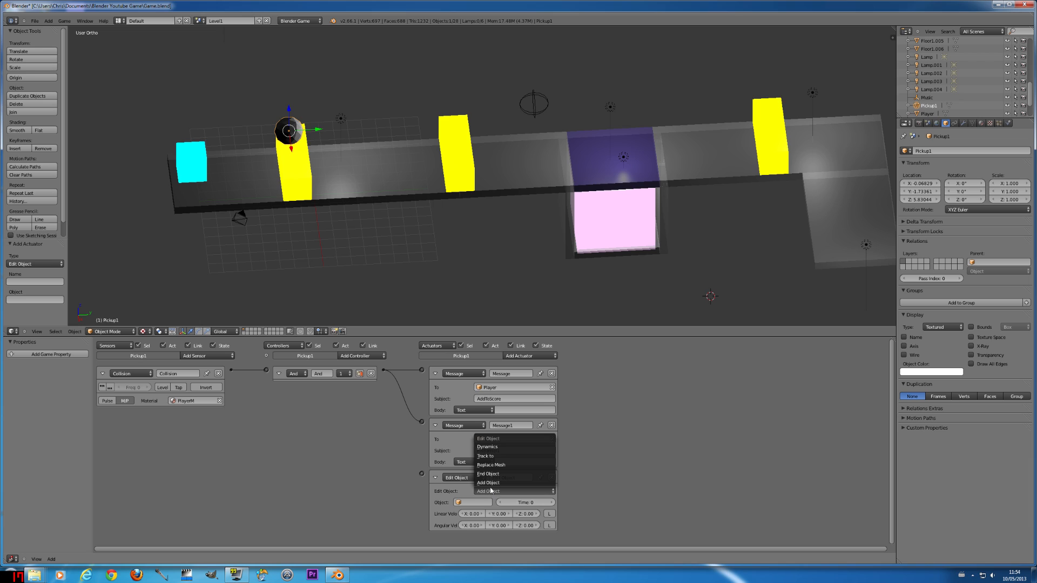
left_click(490, 475)
left_click_drag(422, 473, 383, 370)
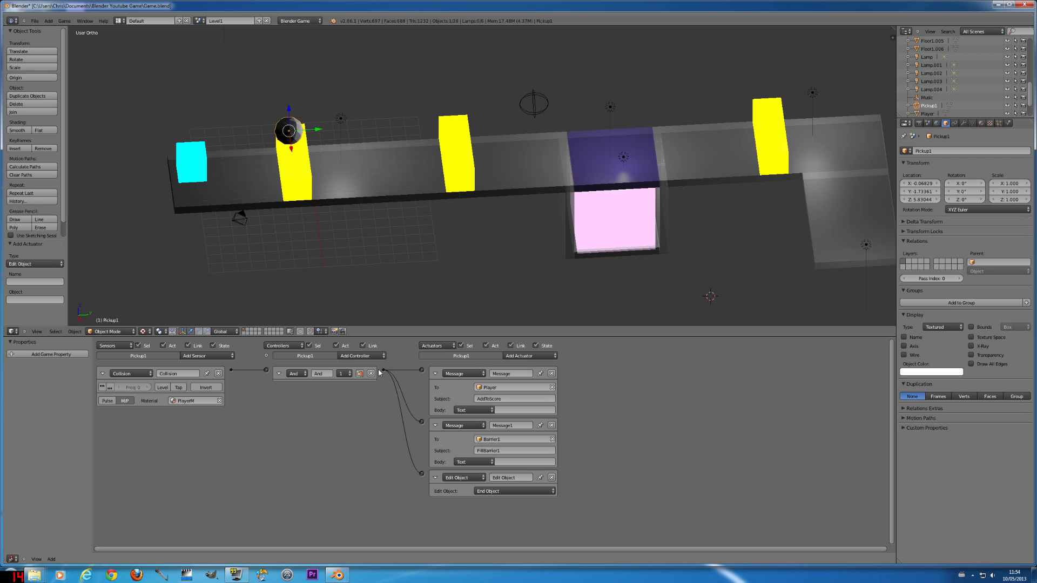
left_click(34, 20)
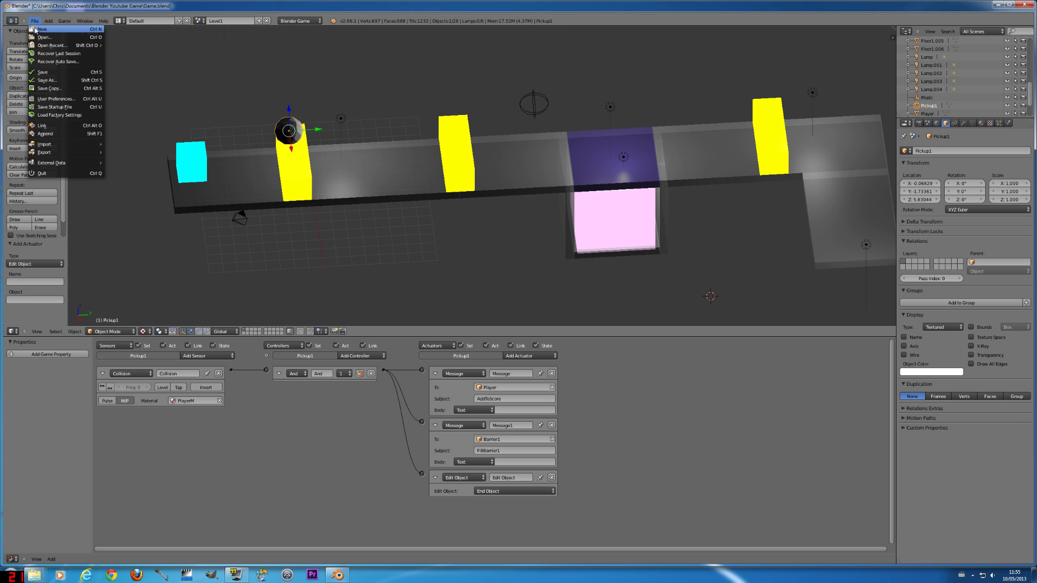
left_click(44, 72)
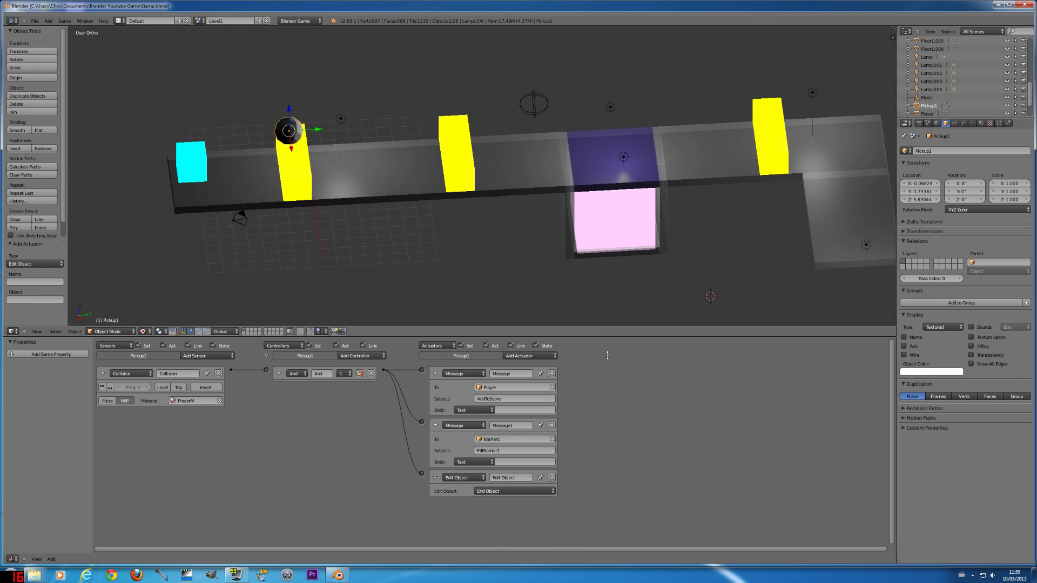
Enlarge the 3D view and test the game, jumping with the player to collect Pickup1, and stop the run.
left_click_drag(601, 336, 601, 460)
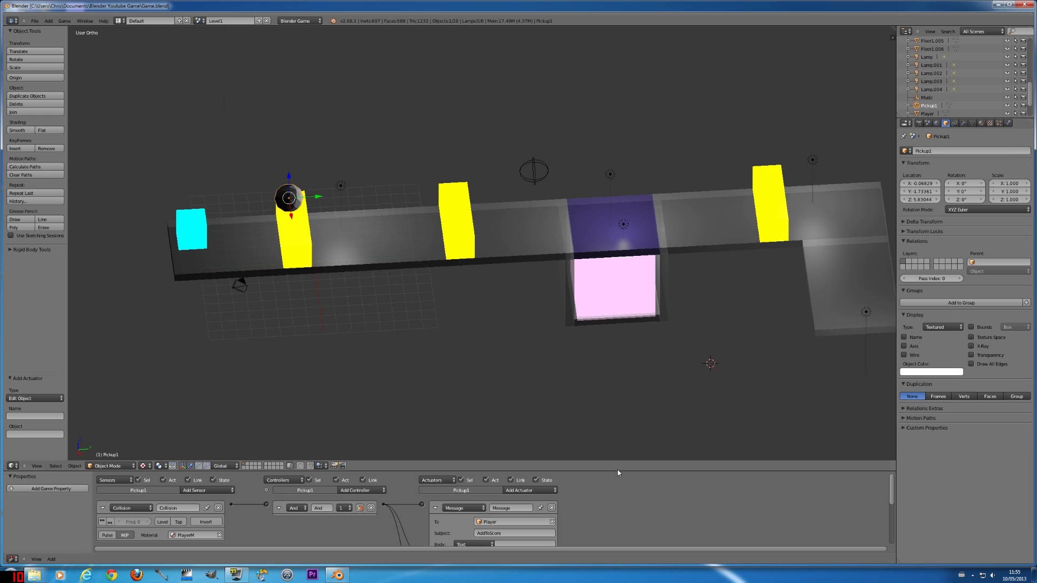
left_click(65, 21)
left_click(66, 30)
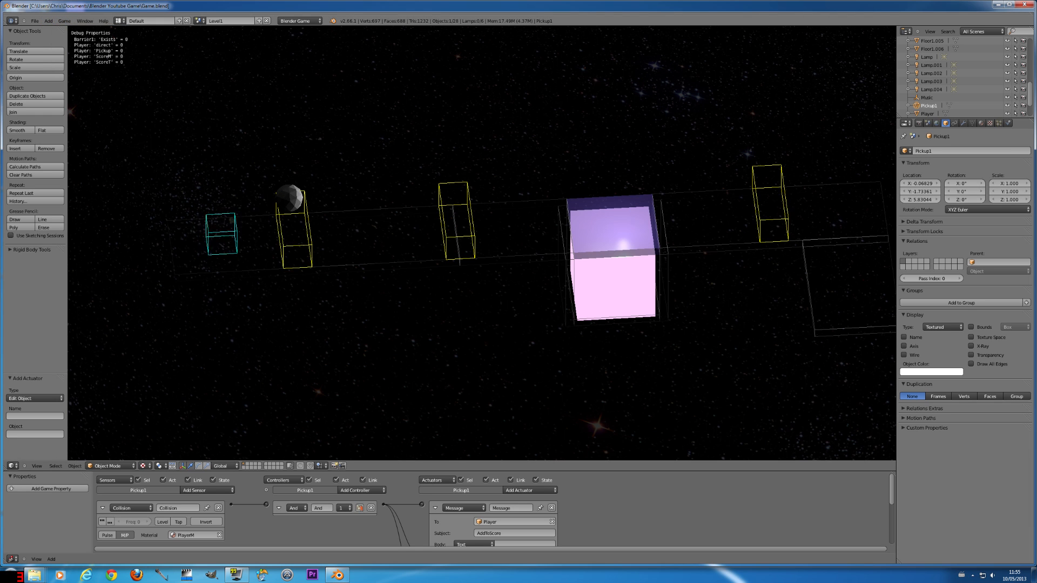
key("space")
key("space")
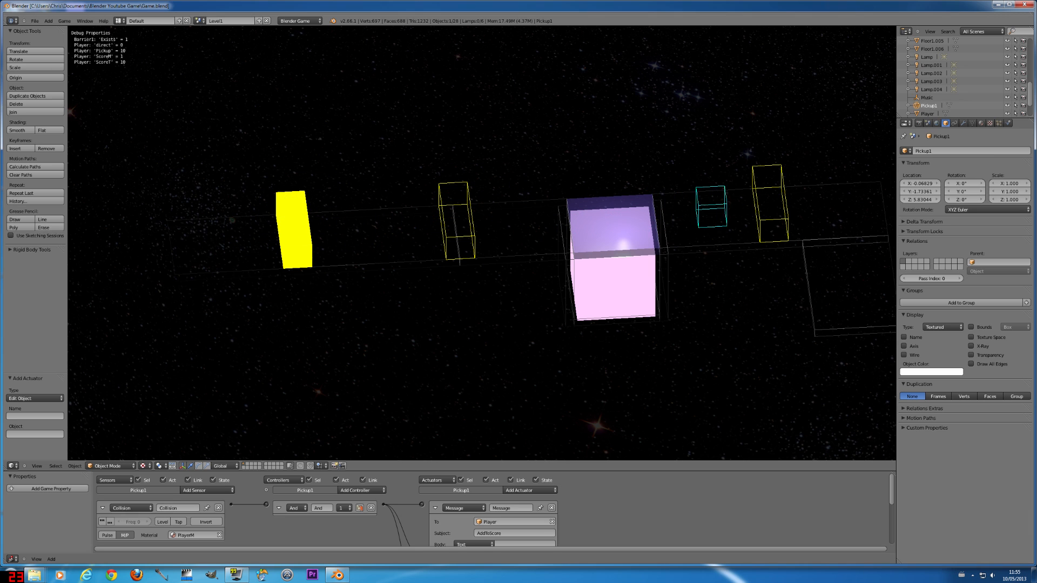
key("Escape")
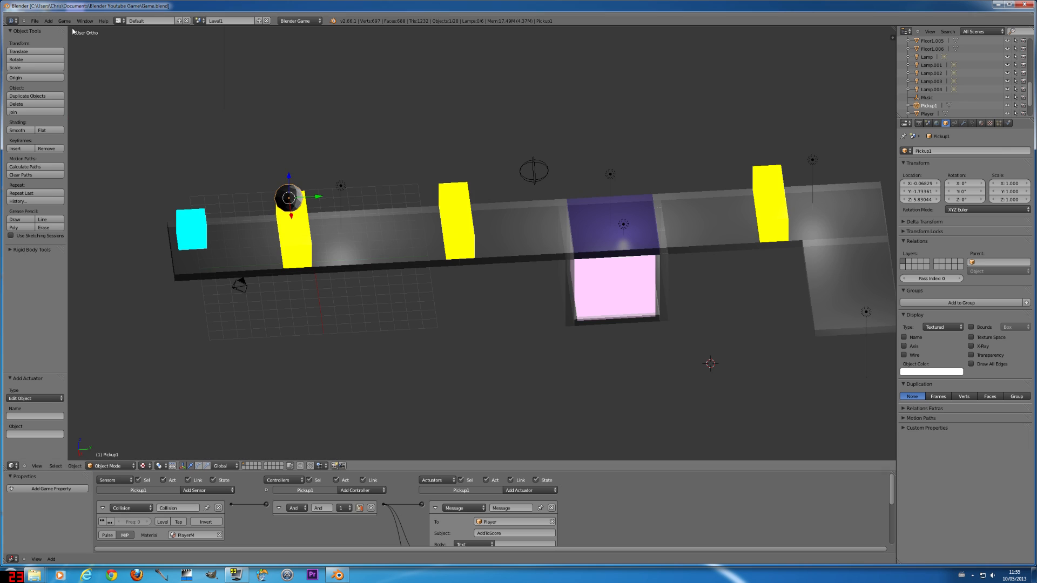
Test the game in two short runs, letting the player travel past Barrier1 without jumping for the pickup.
left_click(64, 21)
left_click(81, 29)
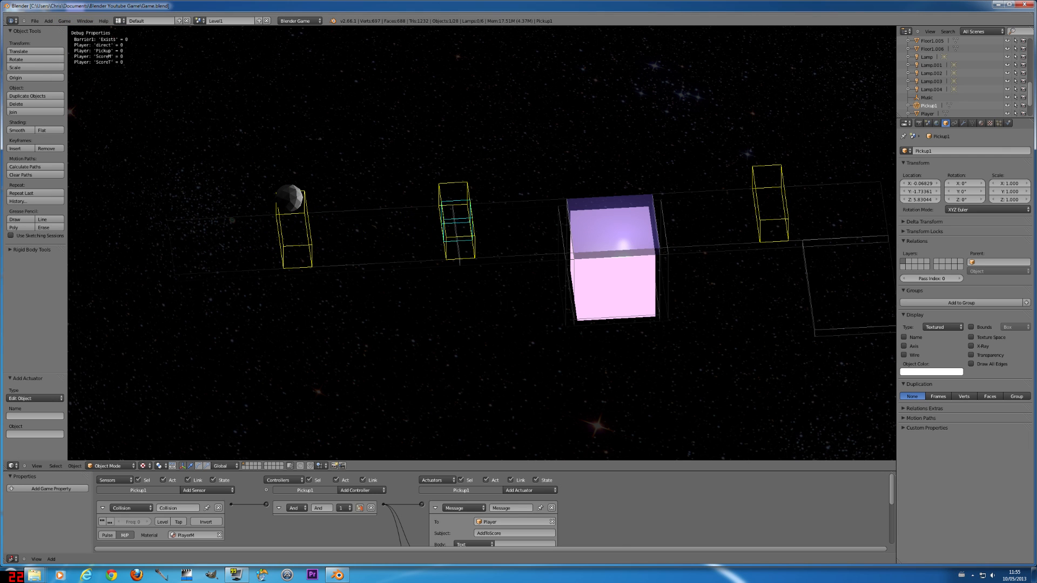
key("Escape")
left_click(64, 21)
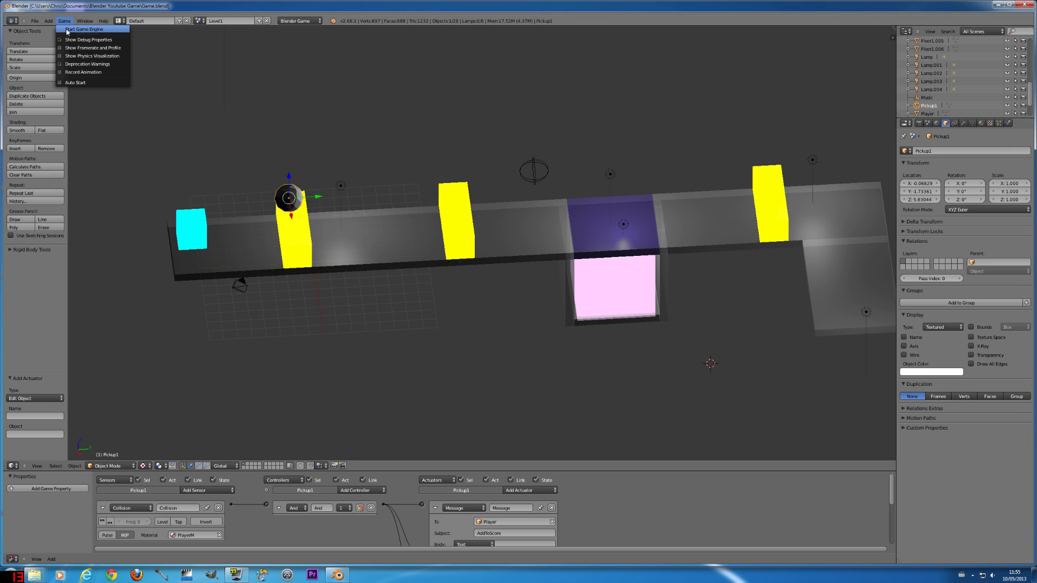
left_click(67, 31)
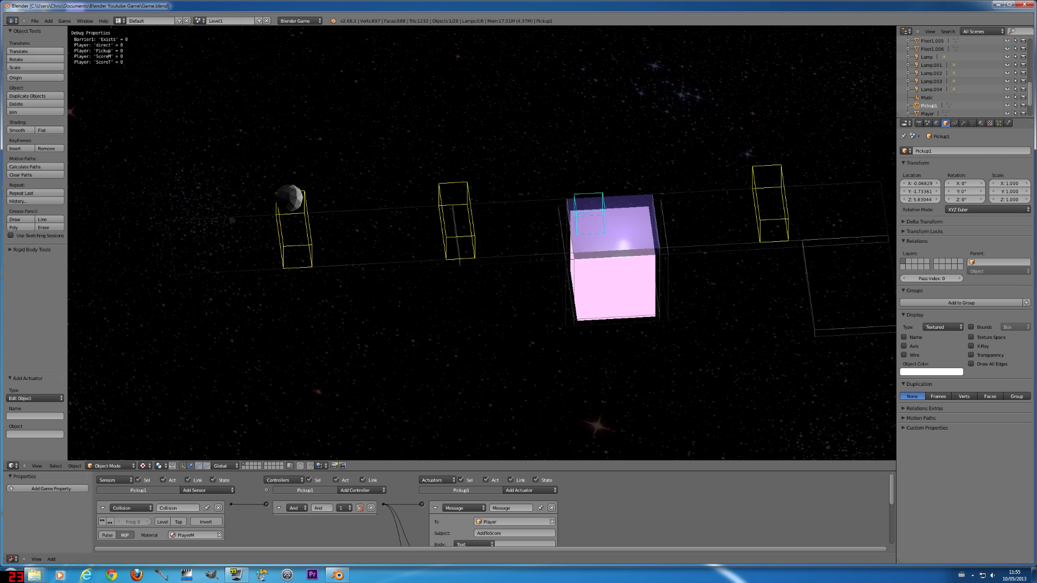
key("Escape")
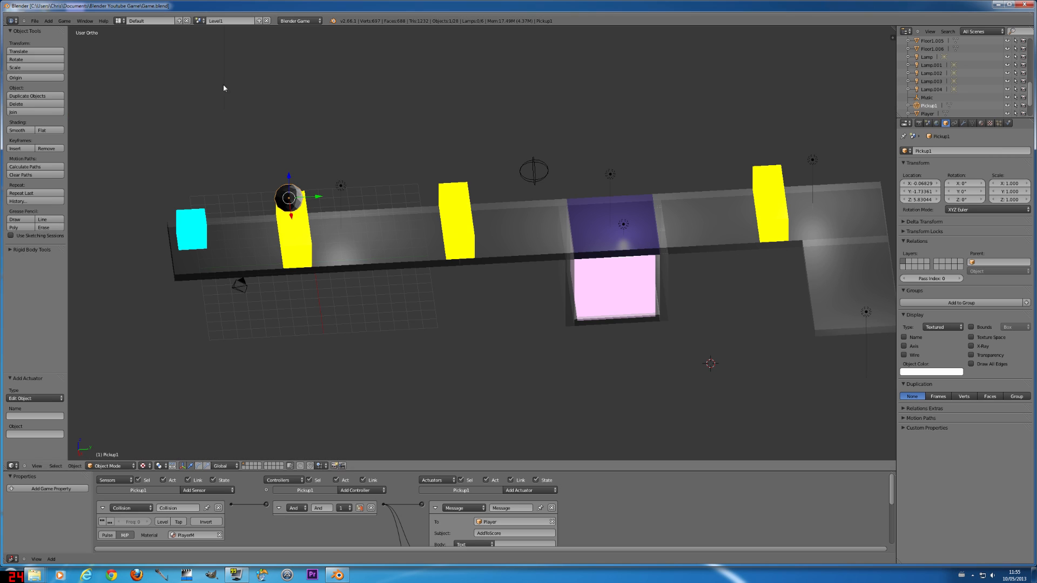
Run the game again, jump to collect Pickup1 to check the score and Barrier1 activation, and stop it.
left_click(65, 22)
left_click(81, 30)
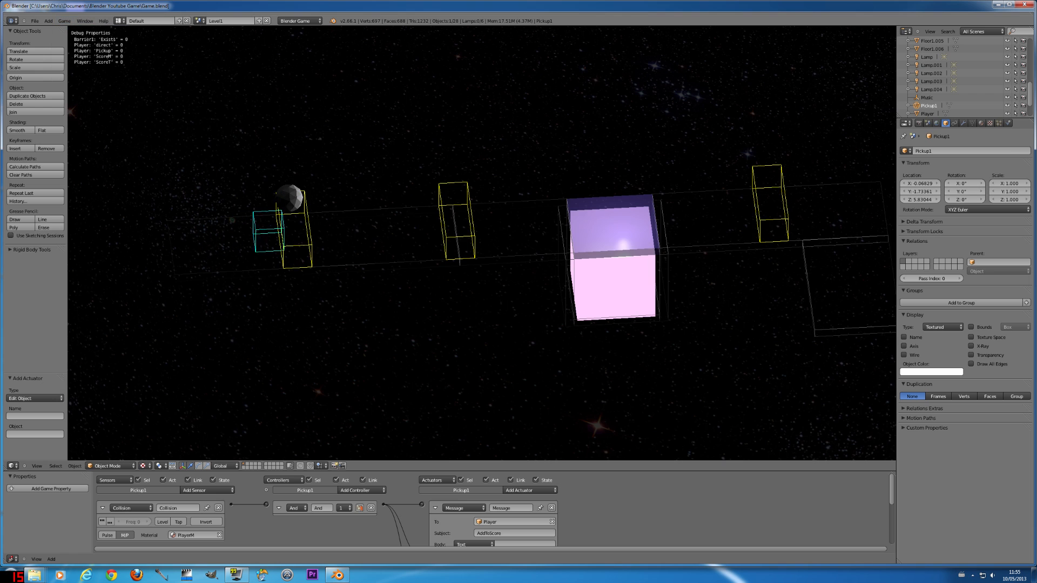
key("space")
key("space")
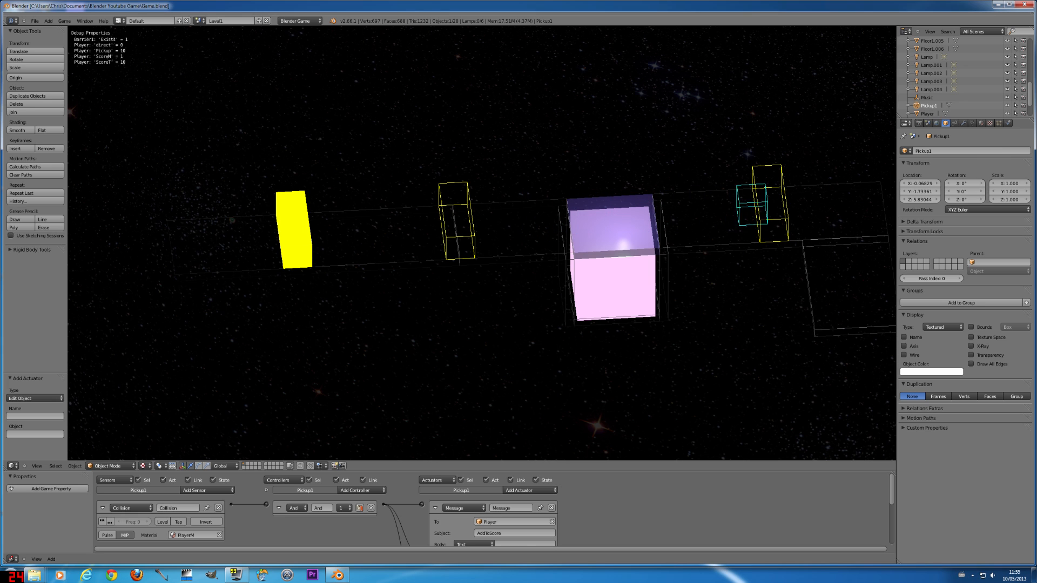
key("Escape")
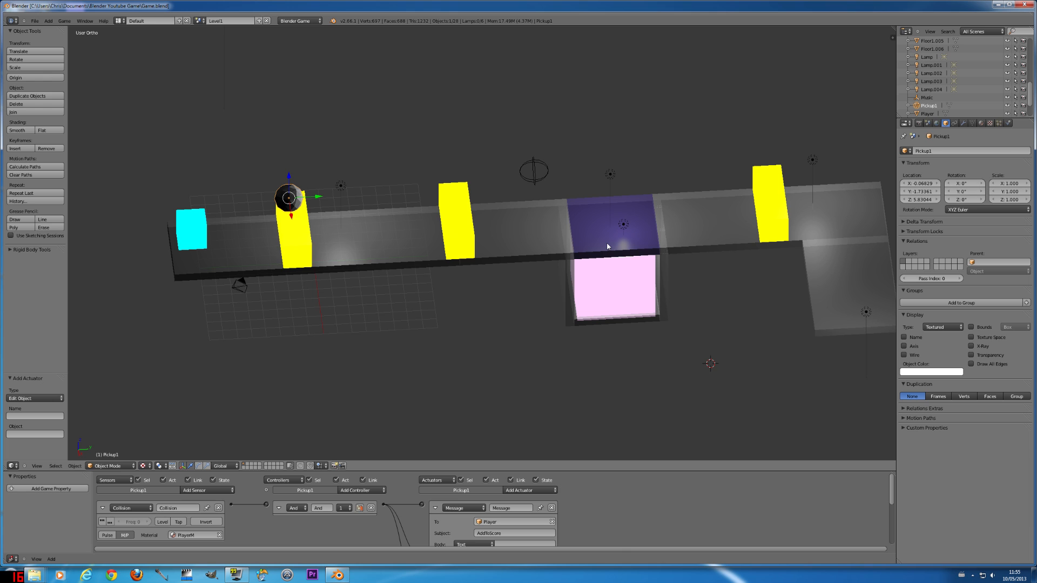
Move Pickup1 up about 1.49 units along Z and about -1.78 units along X, and save the file.
mouse_move(335, 208)
middle_mouse_down()
mouse_move(372, 212)
mouse_move(329, 209)
mouse_move(337, 215)
middle_mouse_up()
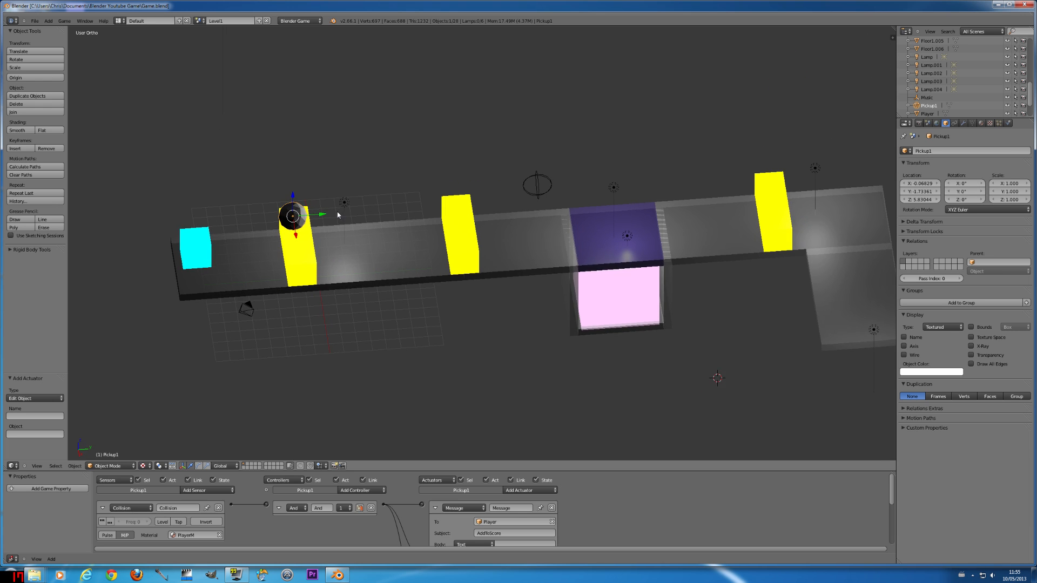
left_click_drag(292, 201, 293, 186)
middle_click_drag(292, 186, 585, 207)
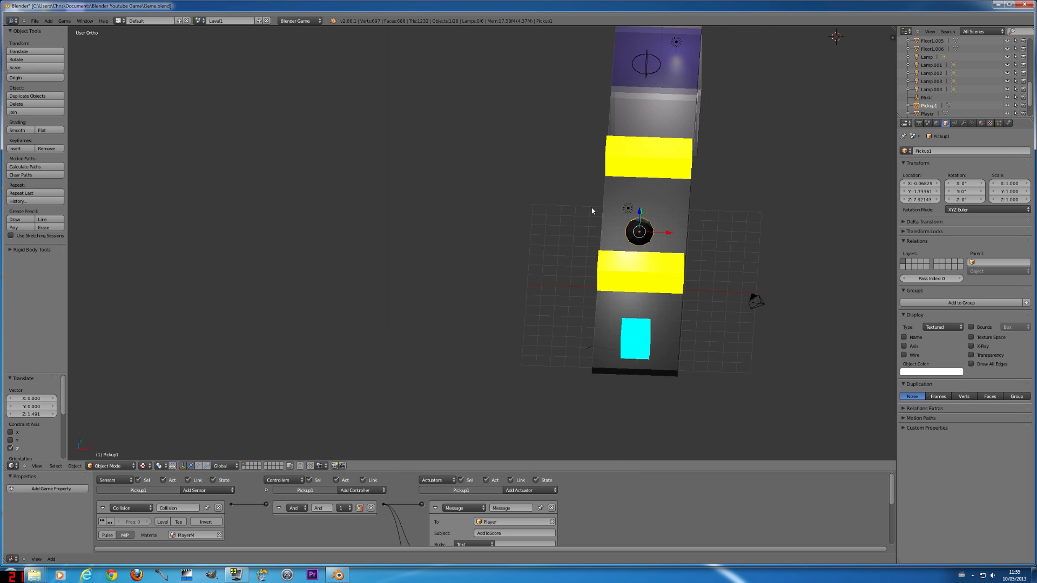
left_click_drag(664, 232, 639, 231)
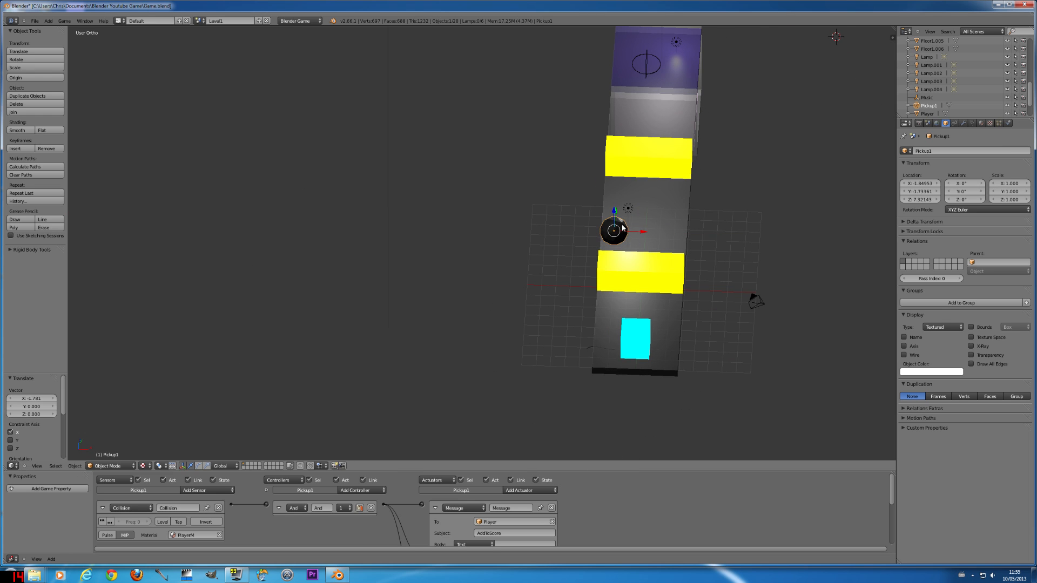
middle_click_drag(537, 224, 517, 246)
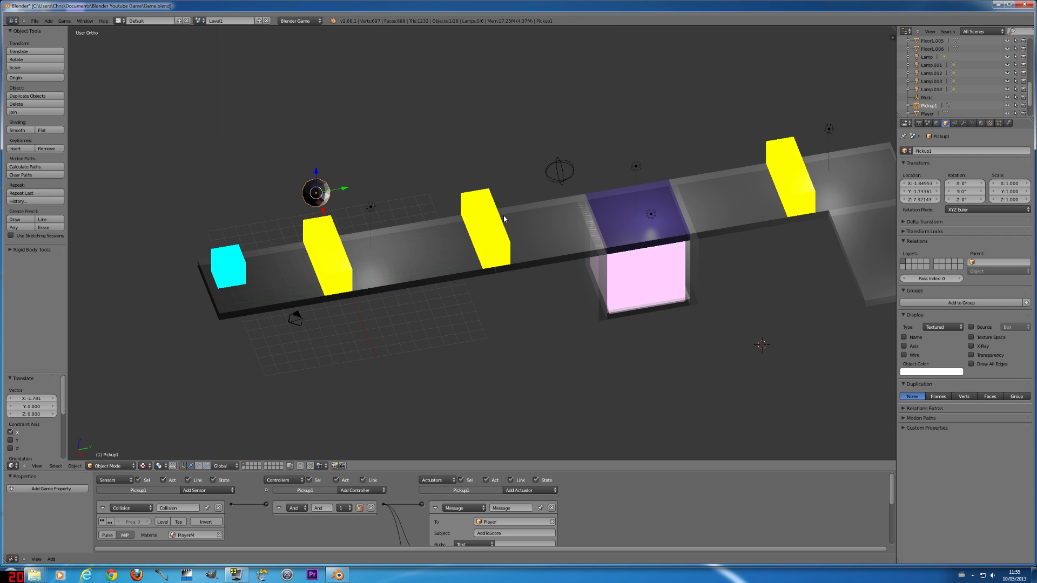
left_click(35, 21)
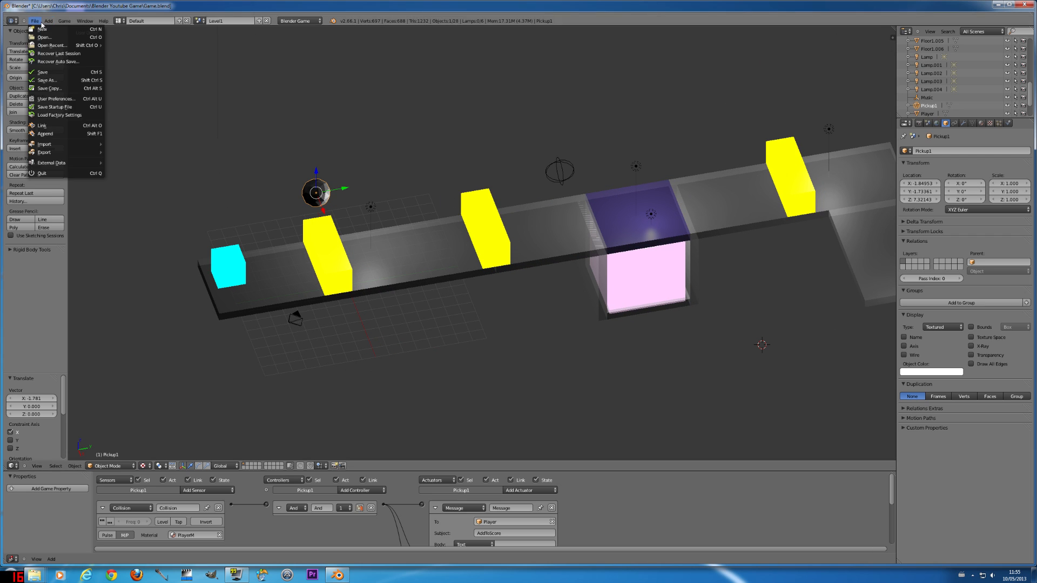
left_click(44, 72)
Start the game with the repositioned pickup and play through the level, moving the player forward and jumping past the barriers.
middle_click_drag(468, 230, 452, 225)
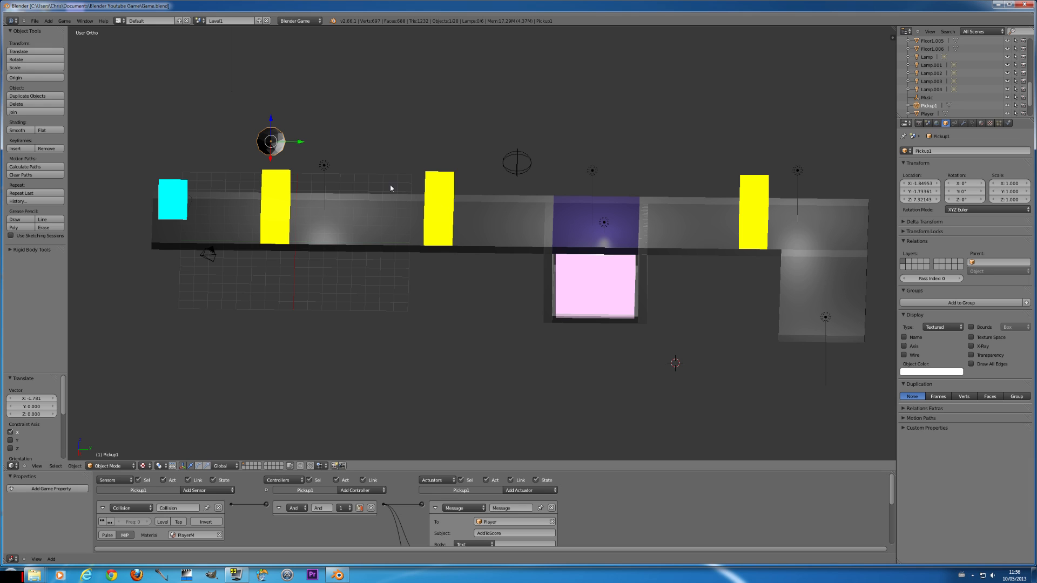
right_click(823, 318)
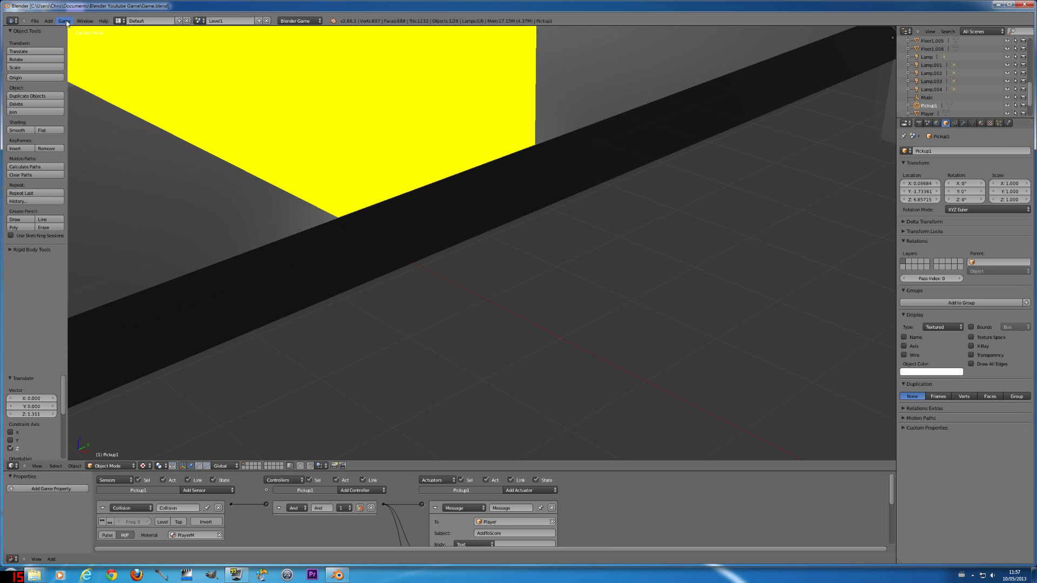
left_click(65, 21)
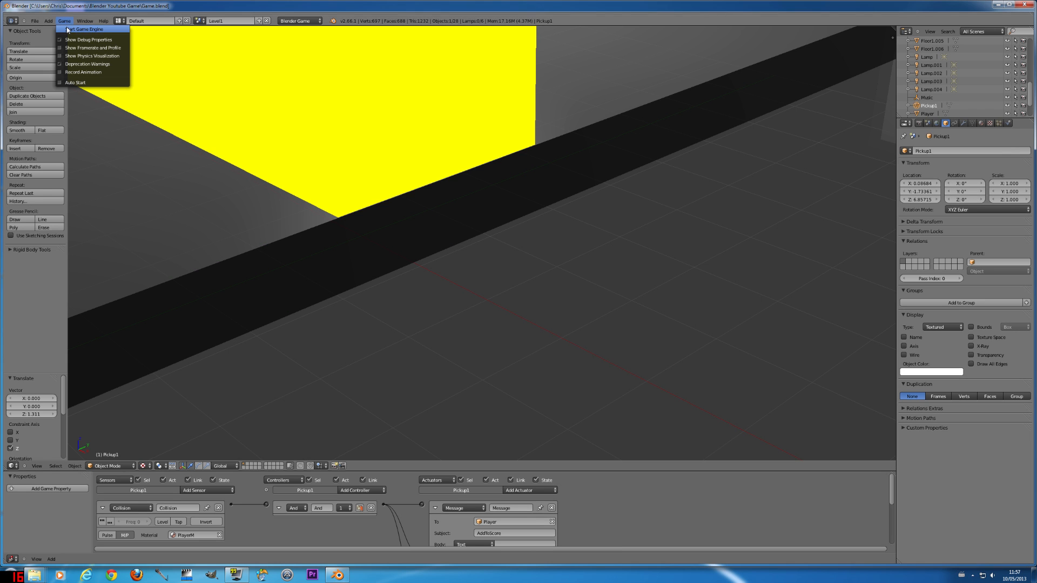
left_click(67, 29)
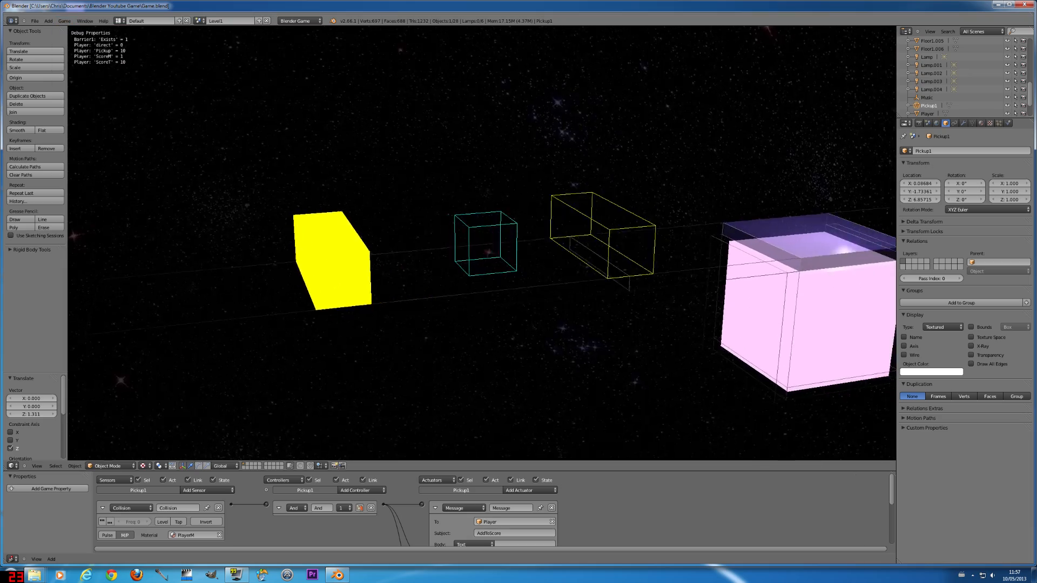
key("w")
key("space")
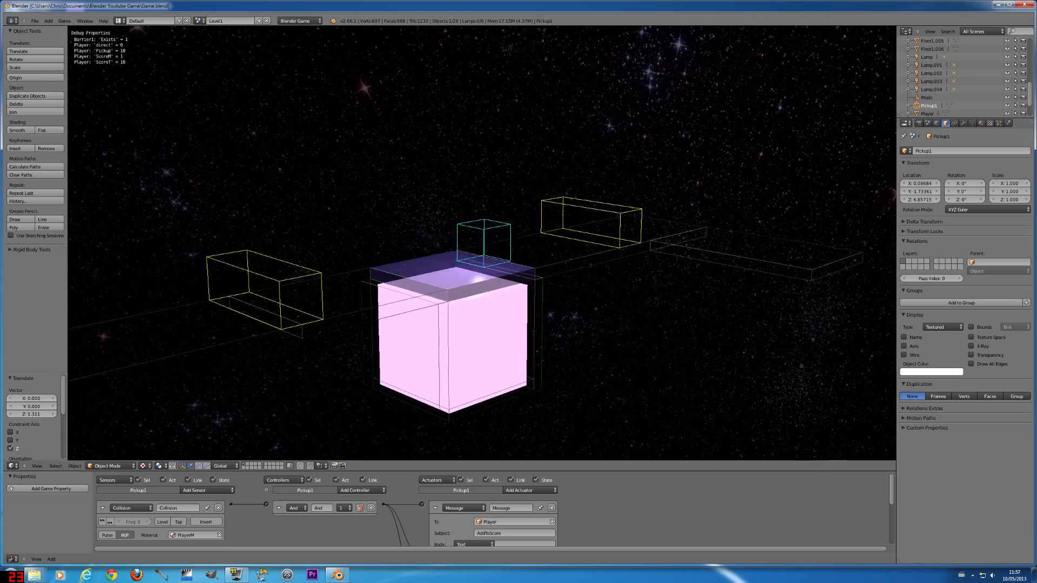
key("w")
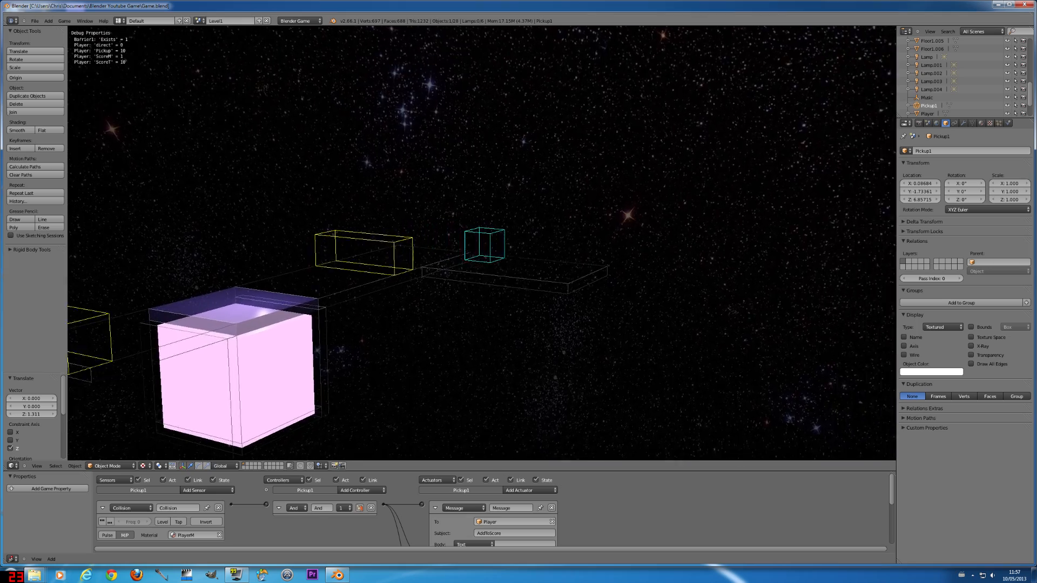